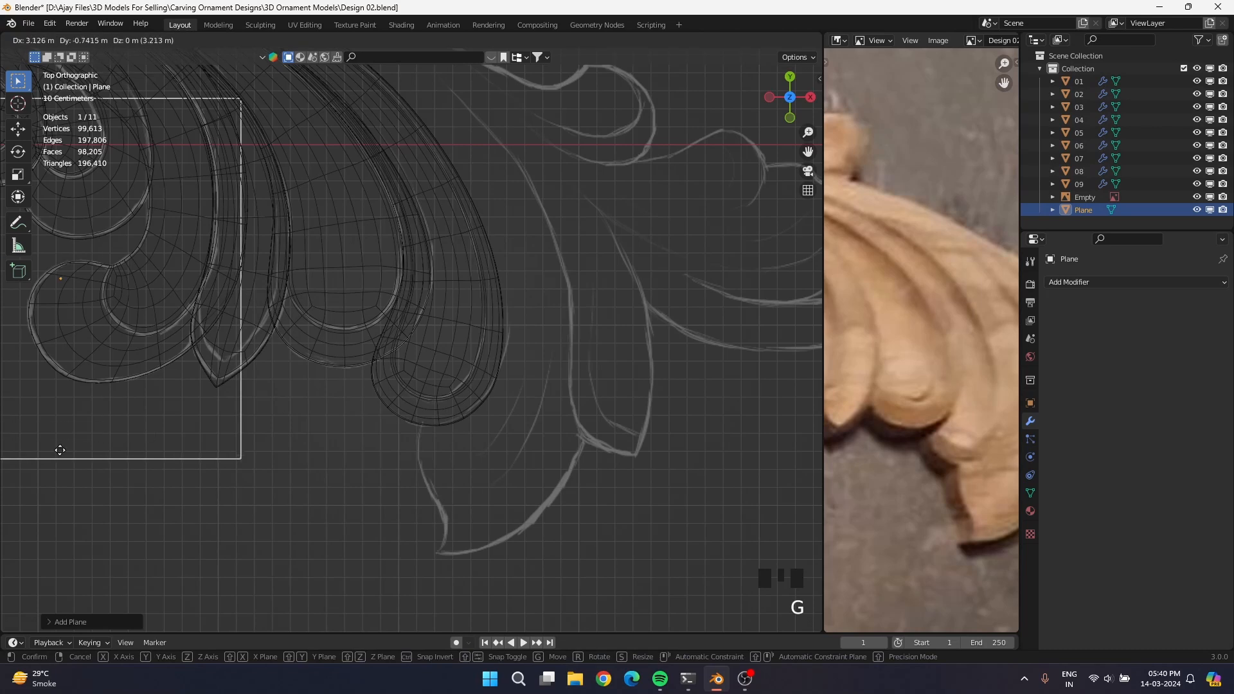
Place the new plane over the untraced lower leaf and merge all its vertices into a single point.
{"action": "left_click", "coordinate": [432, 617]}
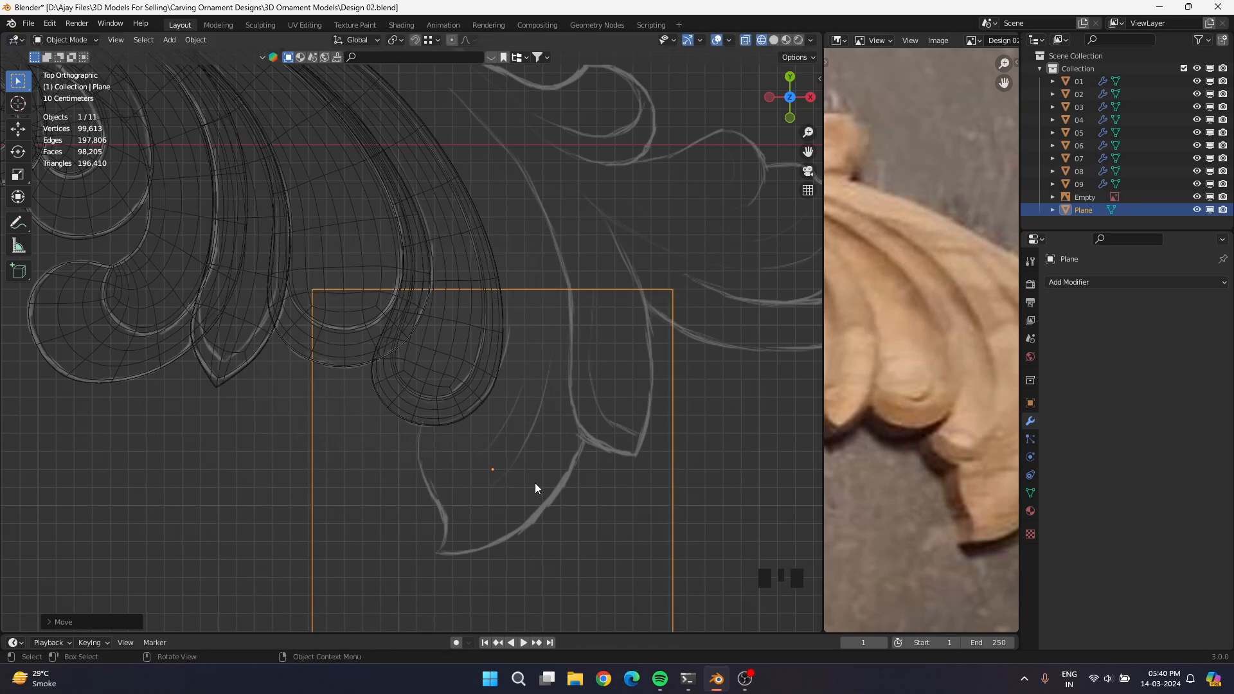
{"action": "scroll", "coordinate": [535, 483], "scroll_direction": "down", "scroll_amount": 1}
{"action": "key", "text": "Tab"}
{"action": "key", "text": "m"}
{"action": "left_click", "coordinate": [661, 545]}
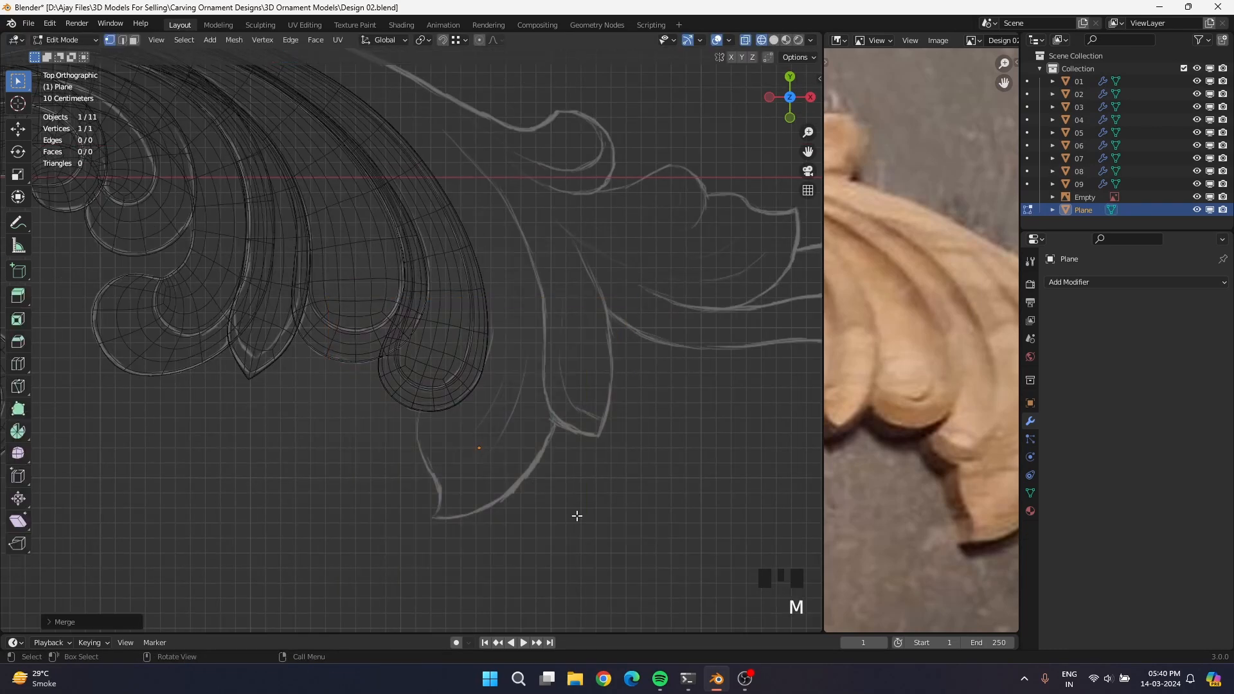
Move the vertex to the leaf's lower tip and extrude four vertices upward through the middle of the leaf.
{"action": "left_click", "coordinate": [496, 471]}
{"action": "key", "text": "g"}
{"action": "left_click", "coordinate": [466, 515]}
{"action": "key", "text": "e"}
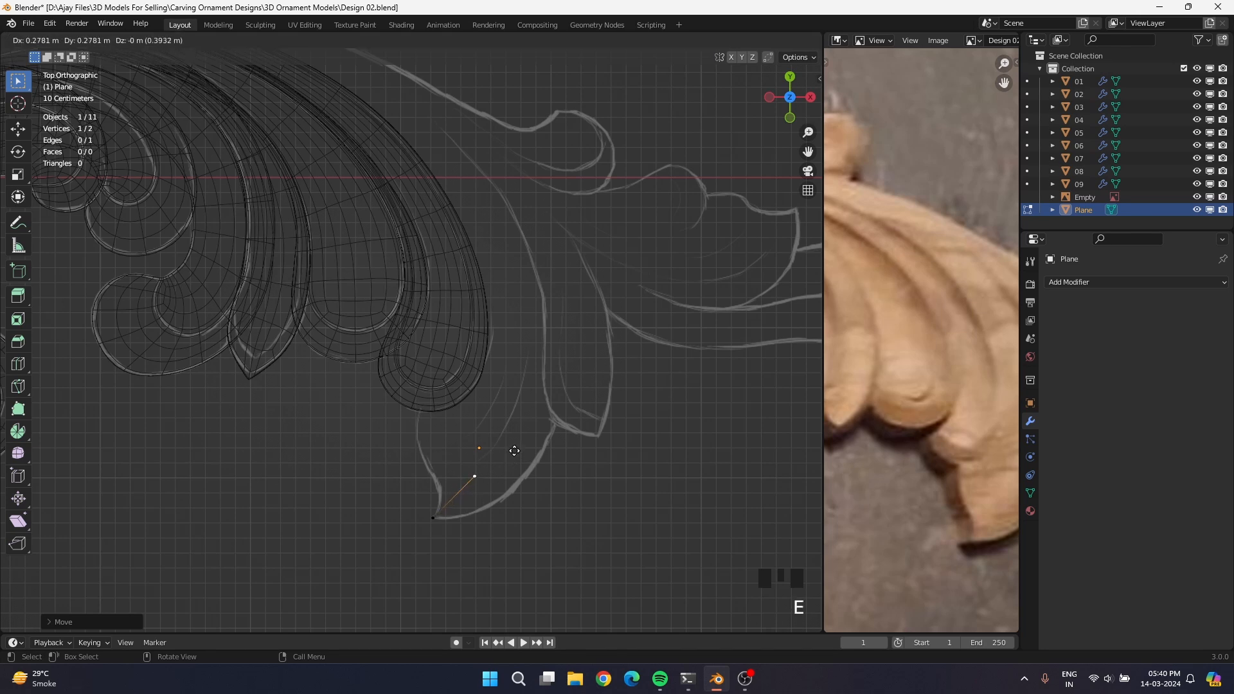
{"action": "left_click", "coordinate": [514, 450]}
{"action": "key", "text": "e"}
{"action": "left_click", "coordinate": [541, 404]}
{"action": "key", "text": "e"}
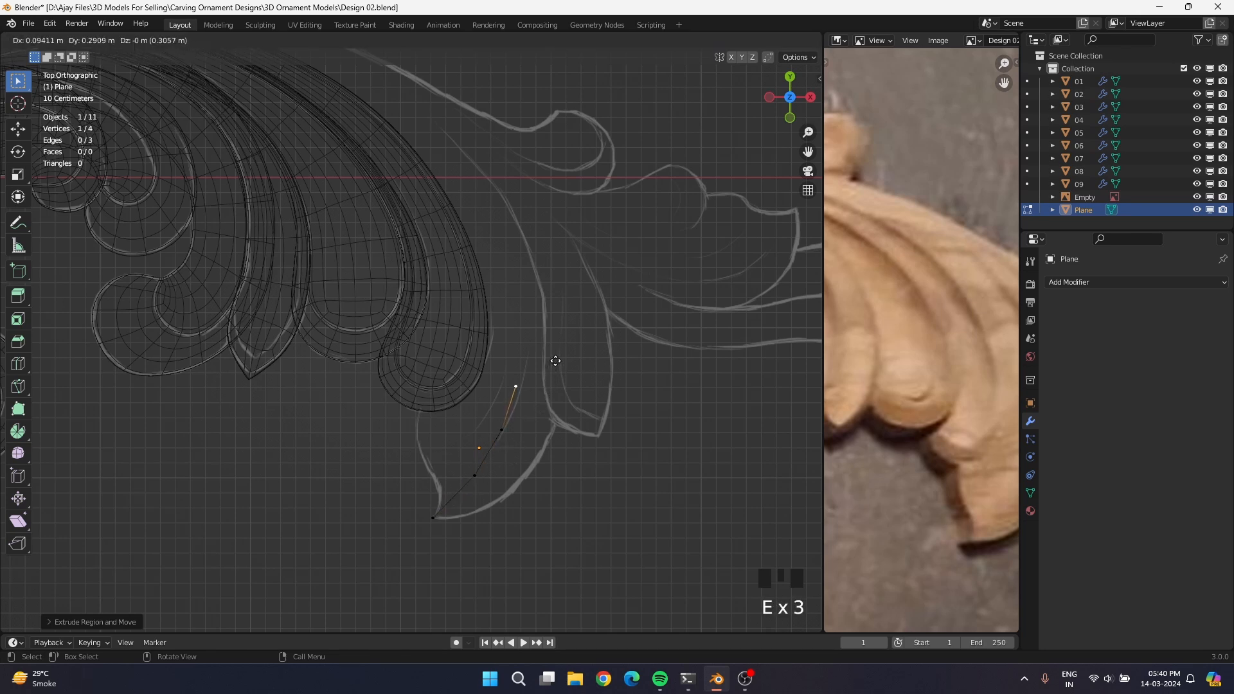
{"action": "left_click", "coordinate": [555, 358]}
{"action": "key", "text": "e"}
{"action": "left_click", "coordinate": [560, 311]}
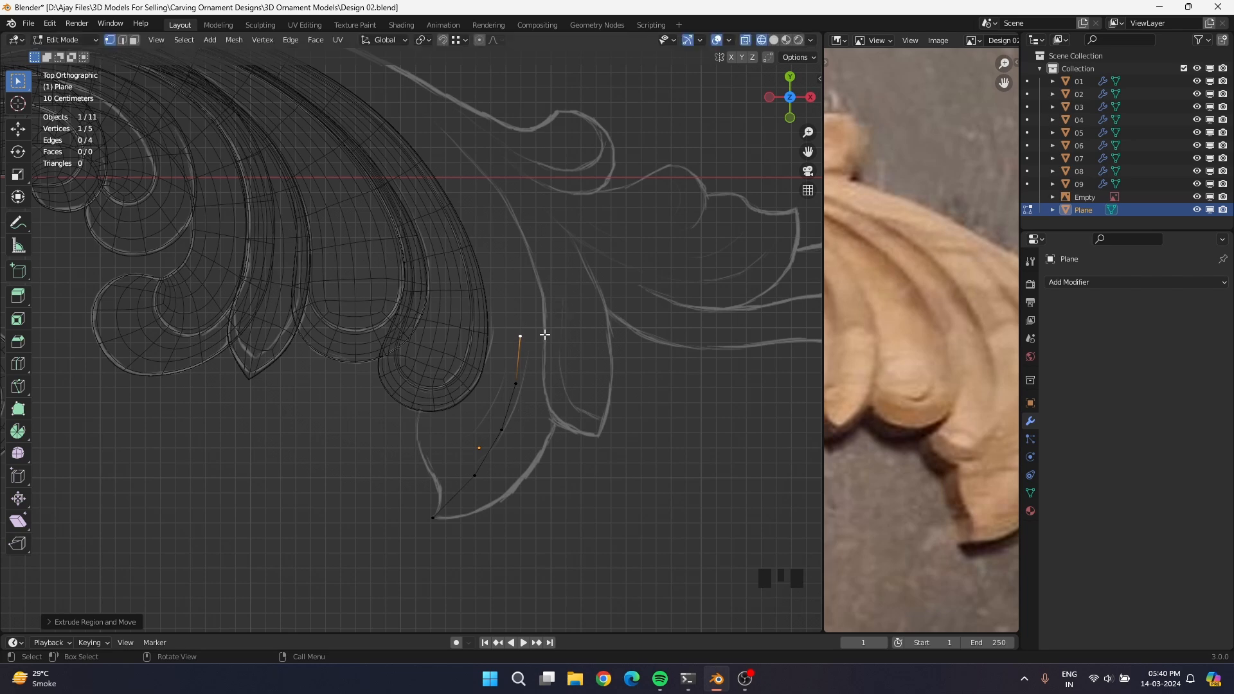
Reposition the middle and top vertices of the chain to smooth its curve through the leaf.
{"action": "scroll", "coordinate": [547, 334], "scroll_direction": "up", "scroll_amount": 2}
{"action": "middle_click_drag", "start_coordinate": [567, 326], "coordinate": [526, 548], "text": "shift"}
{"action": "left_click", "coordinate": [514, 560]}
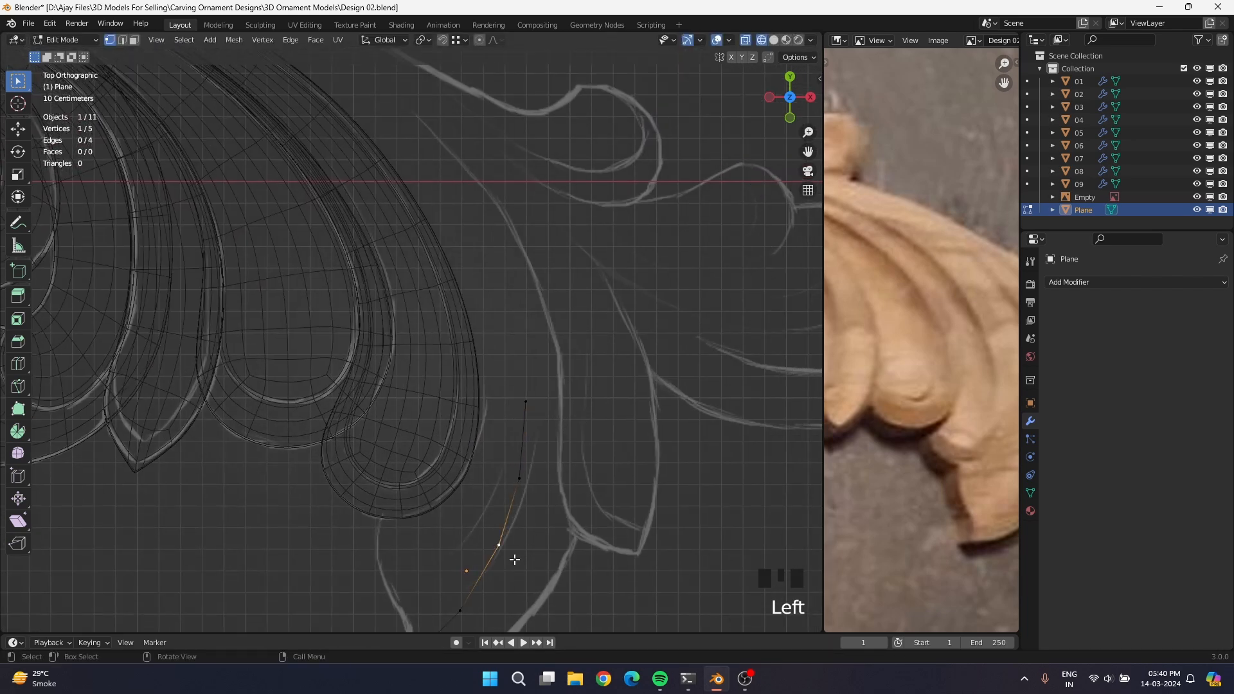
{"action": "key", "text": "g"}
{"action": "left_click", "coordinate": [514, 560]}
{"action": "left_click", "coordinate": [532, 464]}
{"action": "left_click", "coordinate": [534, 405]}
{"action": "middle_click_drag", "start_coordinate": [556, 406], "coordinate": [553, 455], "text": "shift"}
{"action": "key", "text": "g"}
{"action": "left_click", "coordinate": [552, 454]}
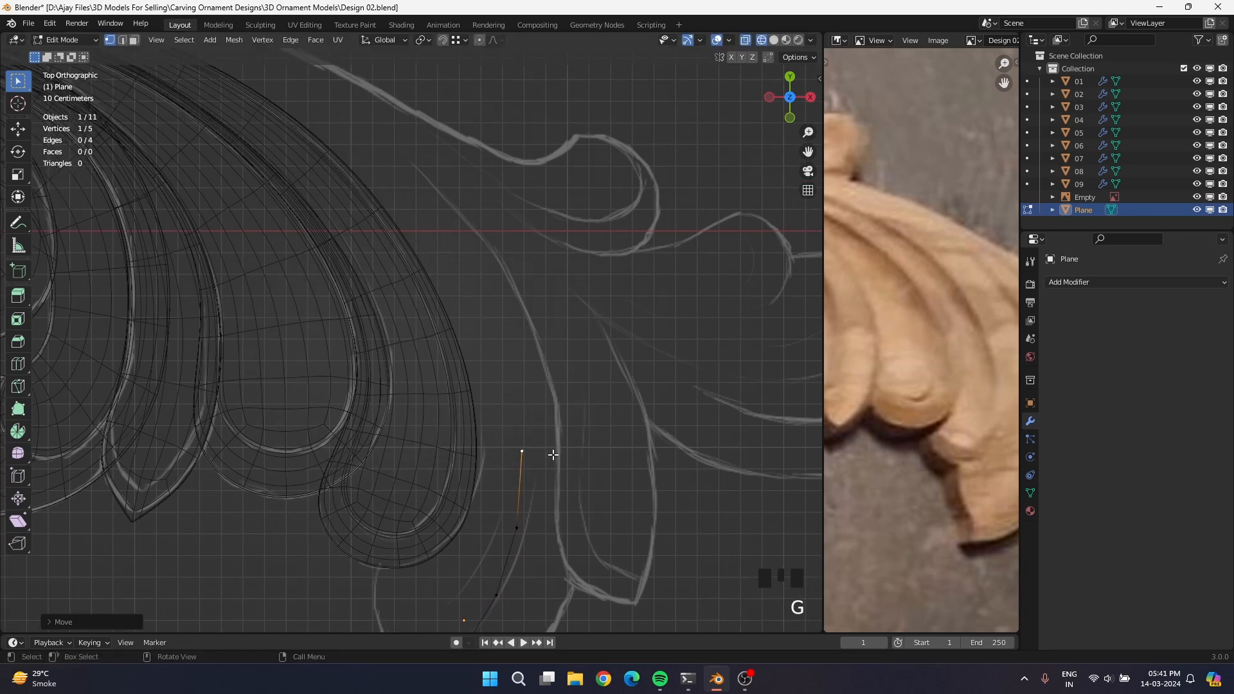
Extrude six more vertices from the chain's upper end, curving up alongside the outer edge of the finished scroll mesh.
{"action": "key", "text": "e"}
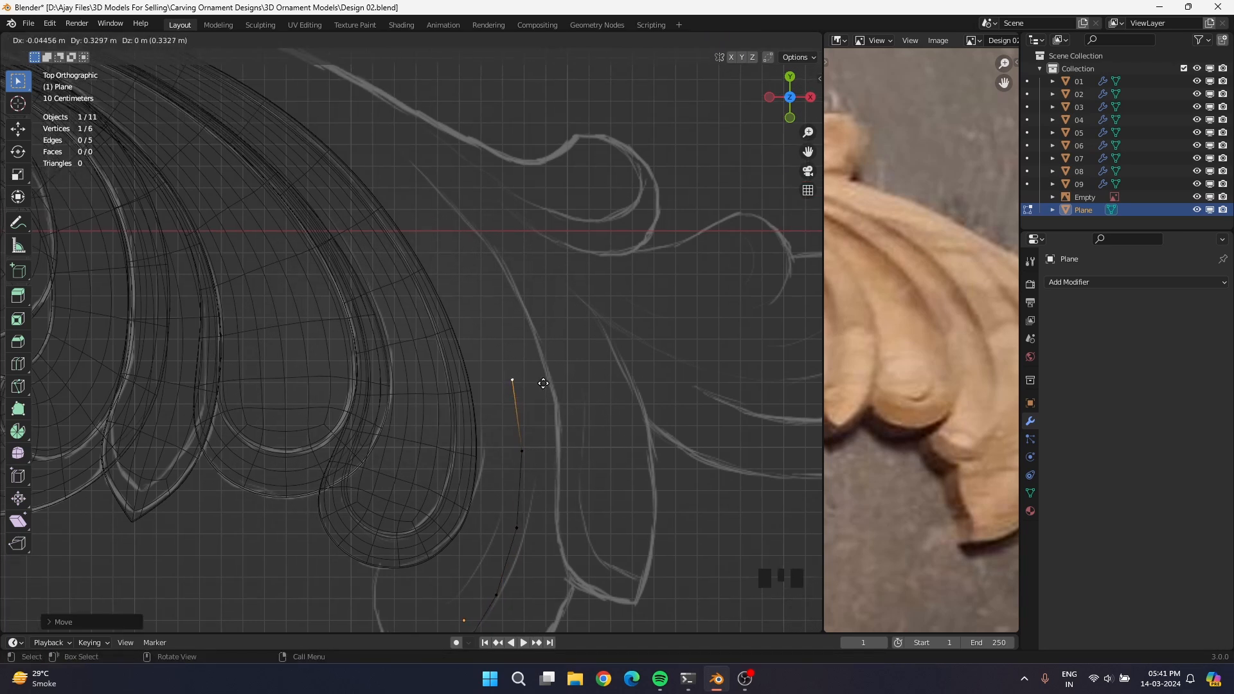
{"action": "left_click", "coordinate": [543, 384]}
{"action": "key", "text": "e"}
{"action": "left_click", "coordinate": [521, 325]}
{"action": "key", "text": "e"}
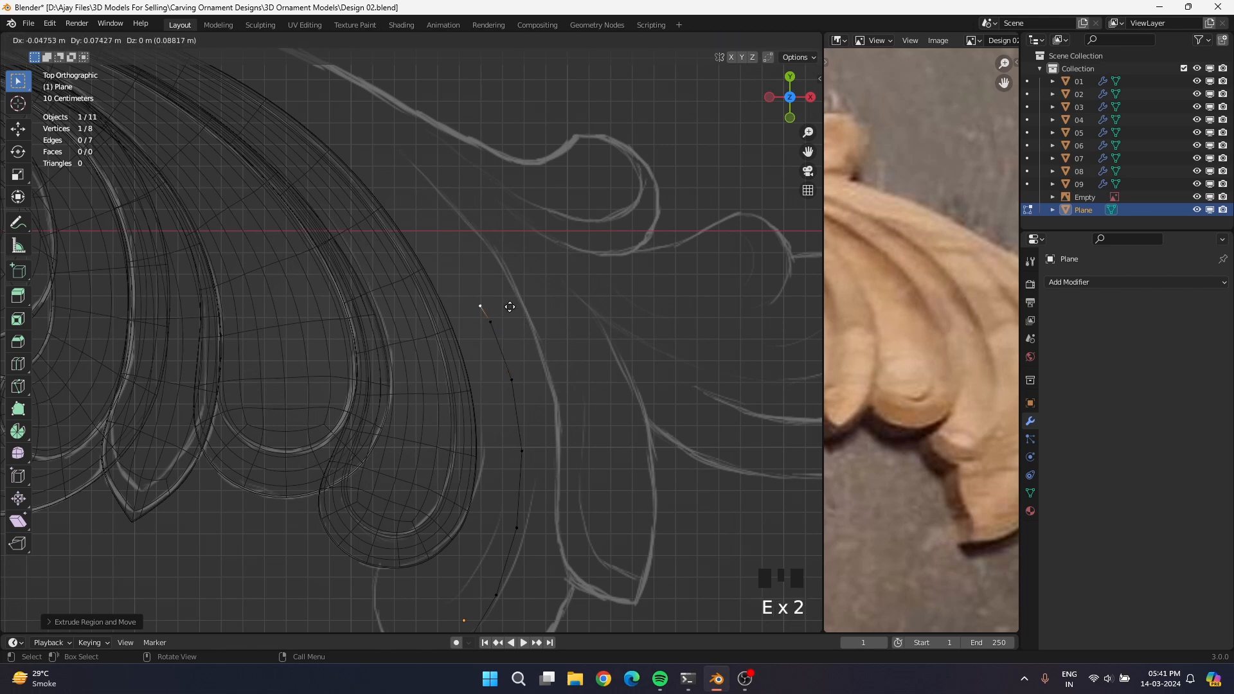
{"action": "left_click", "coordinate": [489, 265]}
{"action": "key", "text": "e"}
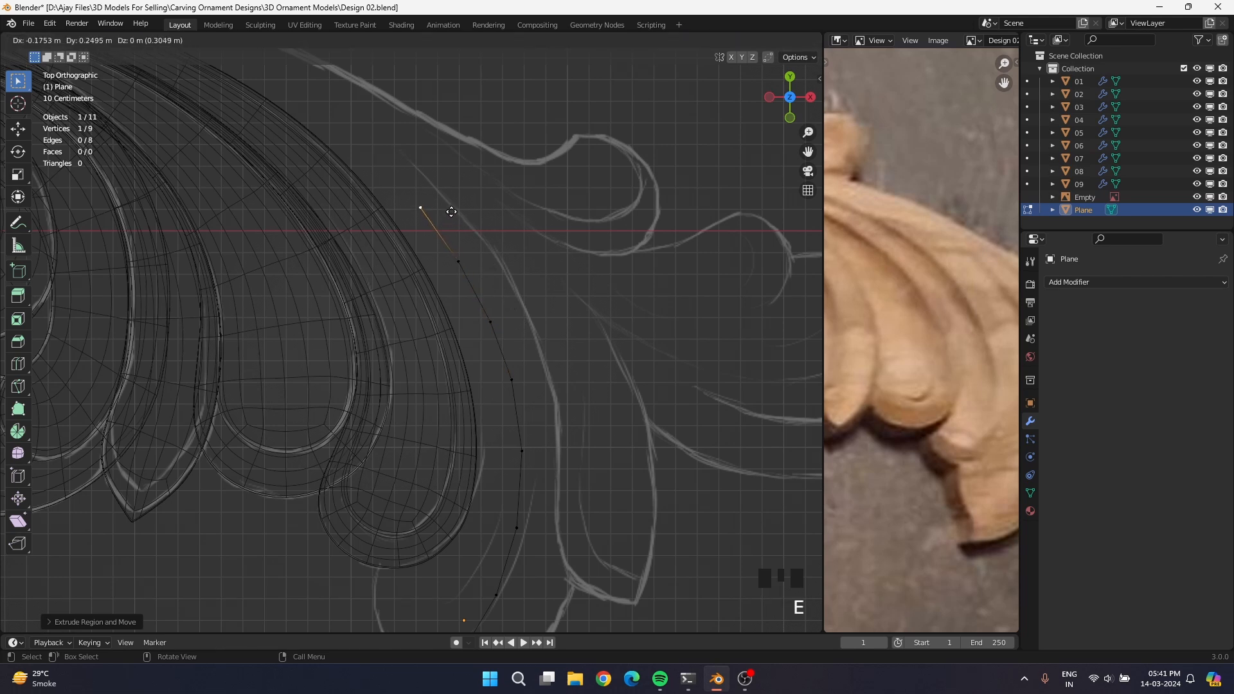
{"action": "left_click", "coordinate": [451, 212]}
{"action": "key", "text": "e"}
{"action": "left_click", "coordinate": [446, 149]}
{"action": "key", "text": "e"}
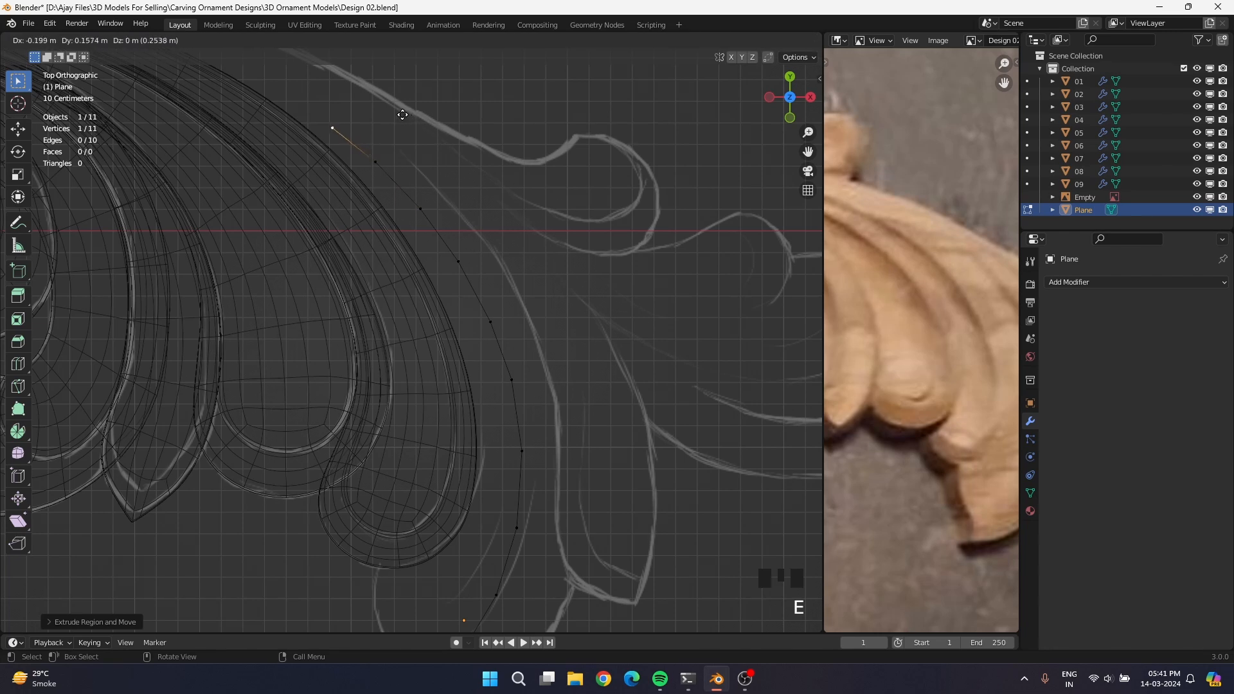
{"action": "left_click", "coordinate": [398, 112]}
Nudge the two uppermost vertices of the chain to even out the curve.
{"action": "key", "text": "g"}
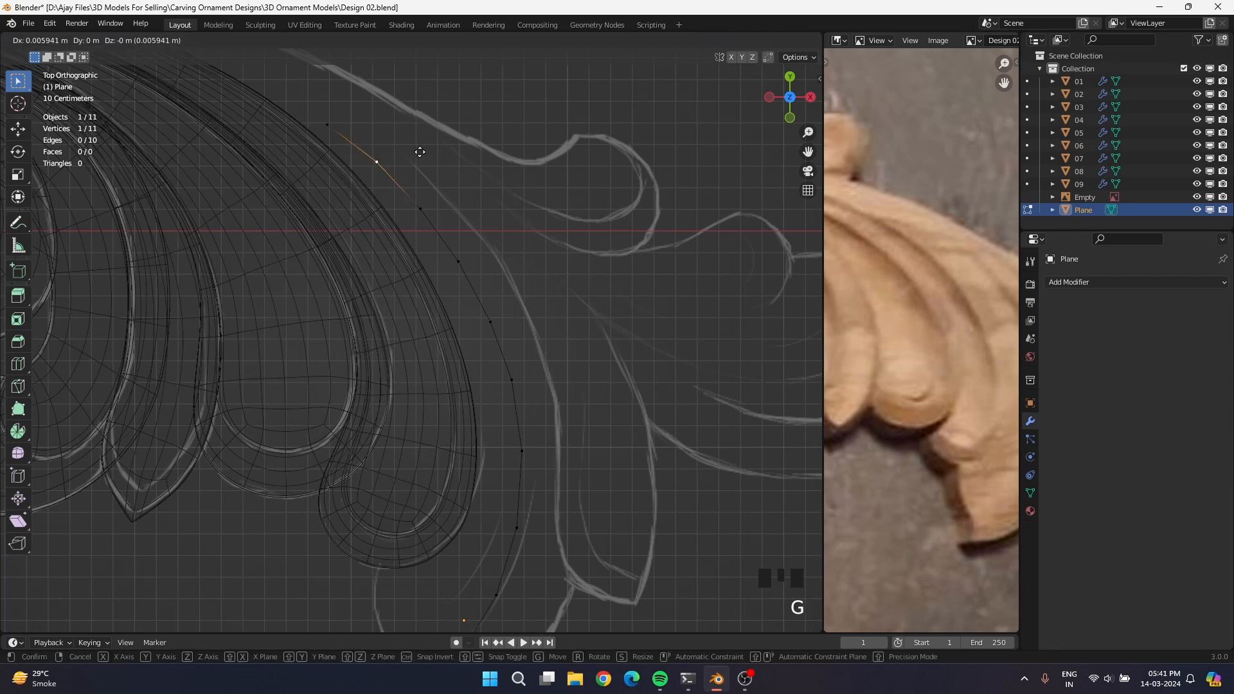
{"action": "left_click", "coordinate": [336, 122]}
{"action": "key", "text": "g"}
{"action": "left_click", "coordinate": [342, 120]}
Continue the chain with five more extruded vertices following the scroll's upper edge toward the stem.
{"action": "middle_click_drag", "start_coordinate": [313, 202], "coordinate": [503, 358], "text": "shift"}
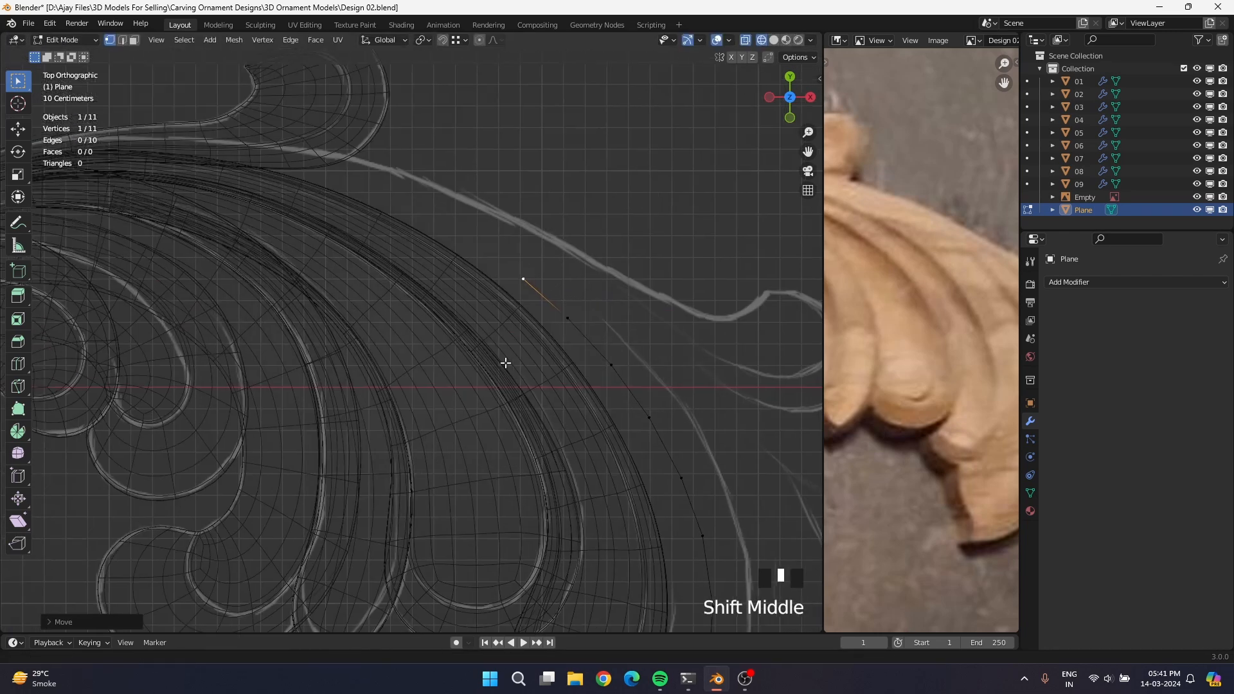
{"action": "key", "text": "e"}
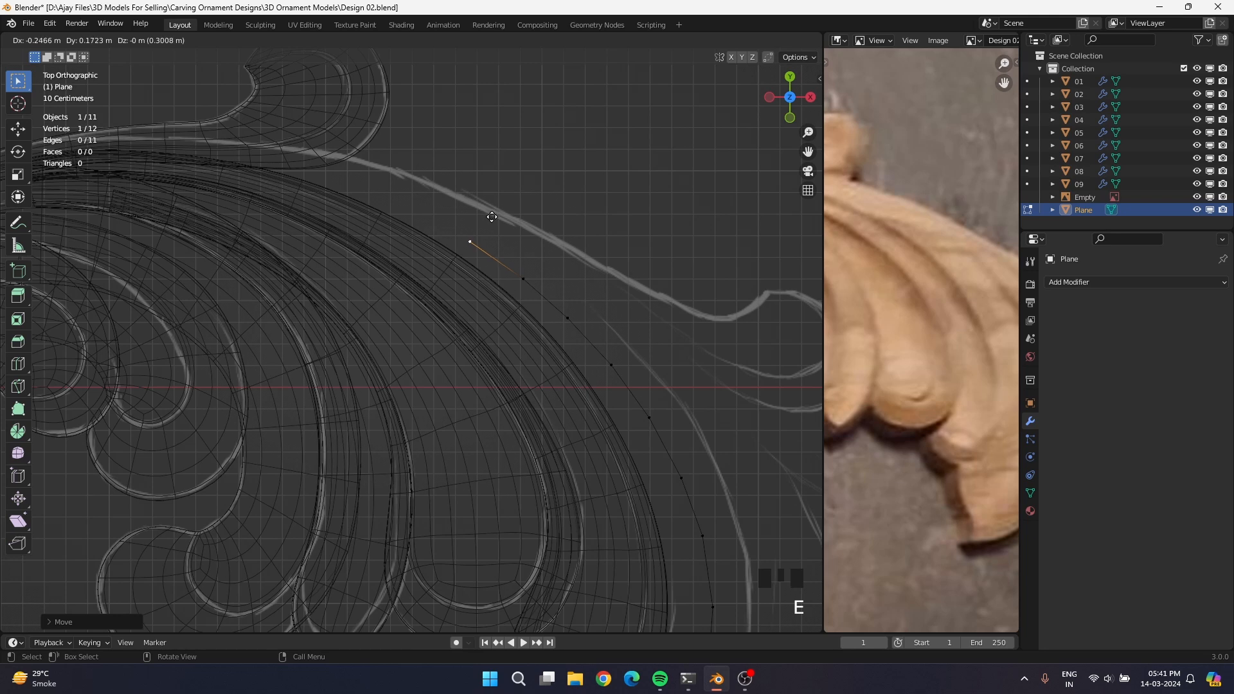
{"action": "left_click", "coordinate": [491, 217]}
{"action": "key", "text": "e"}
{"action": "left_click", "coordinate": [434, 184]}
{"action": "key", "text": "e"}
{"action": "left_click", "coordinate": [377, 162]}
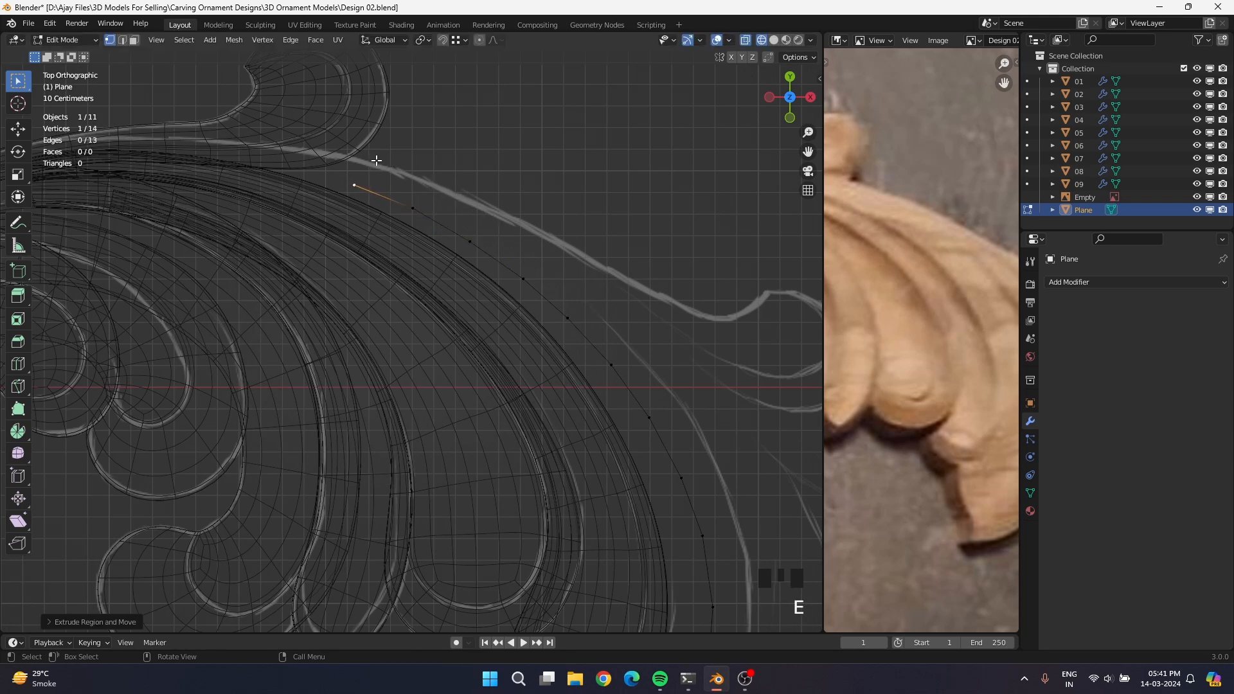
{"action": "key", "text": "e"}
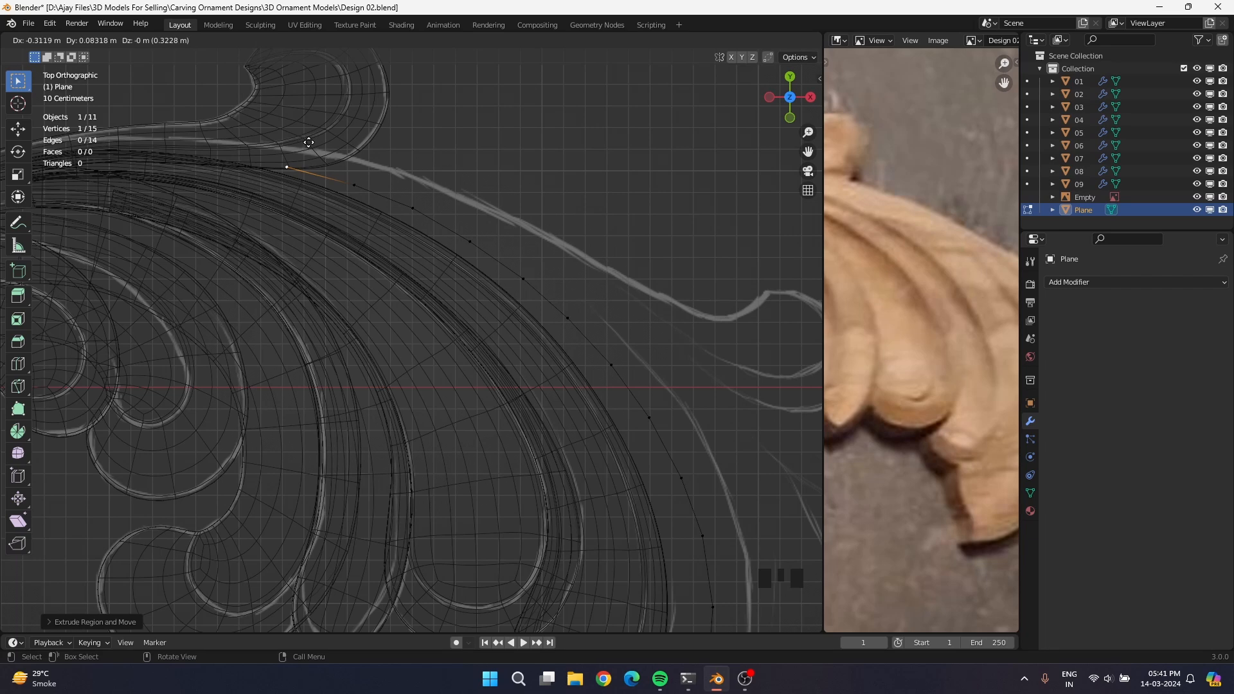
{"action": "left_click", "coordinate": [308, 142]}
{"action": "key", "text": "e"}
{"action": "left_click", "coordinate": [239, 135]}
Shift the second-to-last vertex near the stem slightly downward to smooth the end of the chain.
{"action": "left_click", "coordinate": [289, 165]}
{"action": "key", "text": "g"}
{"action": "left_click", "coordinate": [299, 198]}
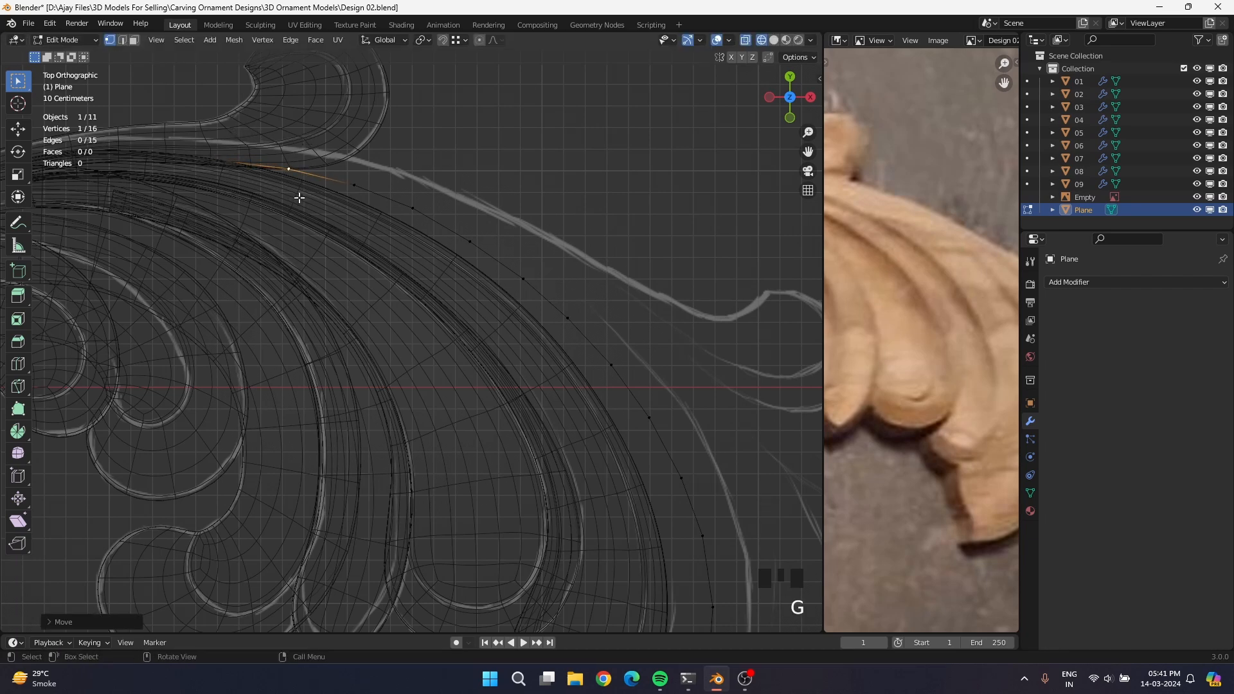
{"action": "left_click", "coordinate": [233, 183]}
Select the entire vertex chain and extrude it toward the leaf's outer outline to form a strip of faces.
{"action": "scroll", "coordinate": [238, 187], "scroll_direction": "down", "scroll_amount": 4}
{"action": "middle_click_drag", "start_coordinate": [237, 187], "coordinate": [372, 231], "text": "shift"}
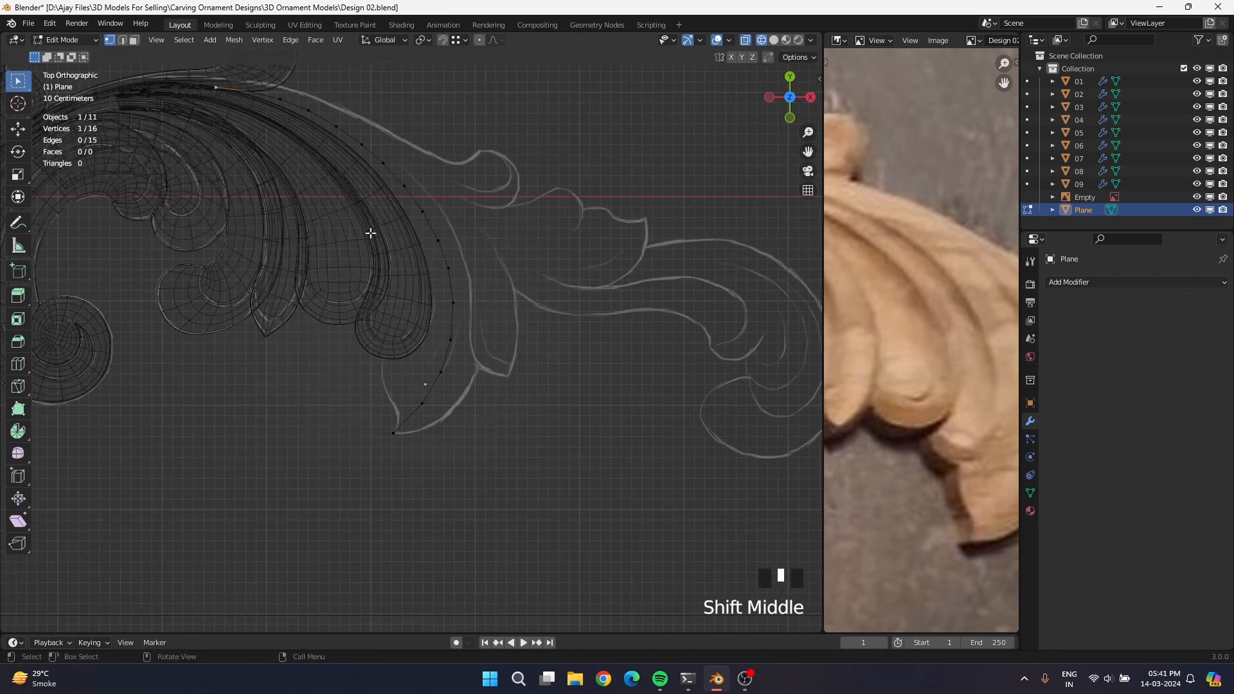
{"action": "scroll", "coordinate": [467, 429], "scroll_direction": "up", "scroll_amount": 3}
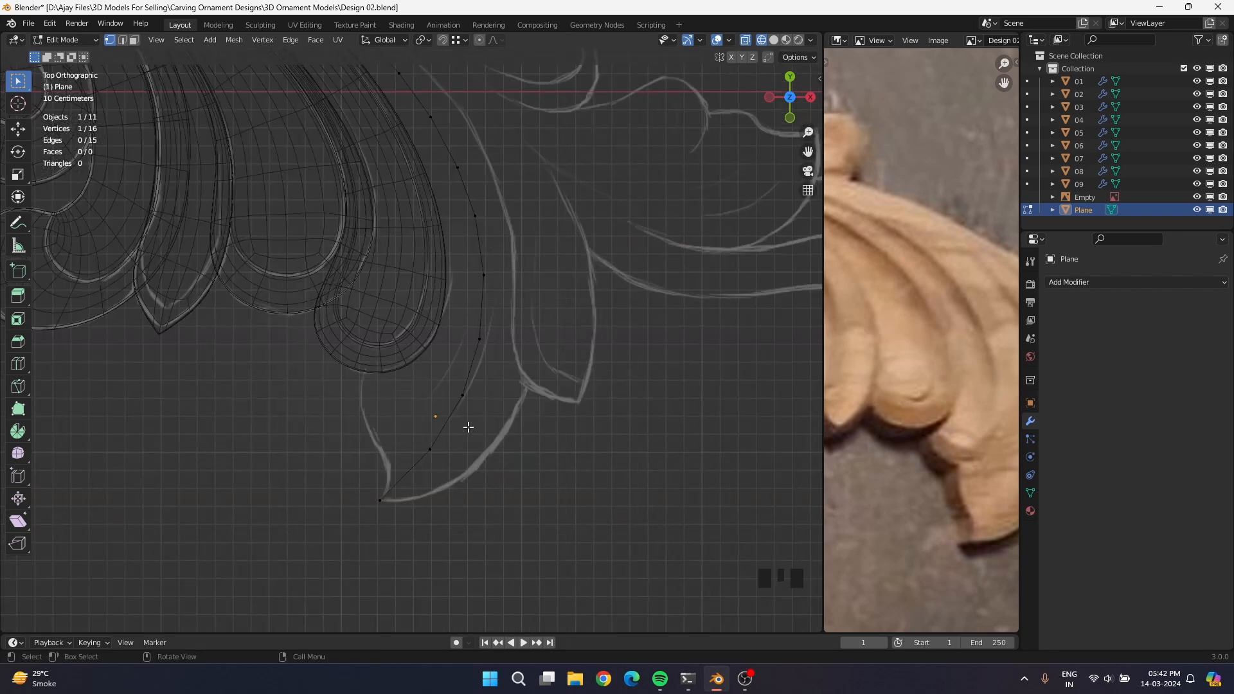
{"action": "middle_click_drag", "start_coordinate": [959, 512], "coordinate": [899, 487], "text": "shift"}
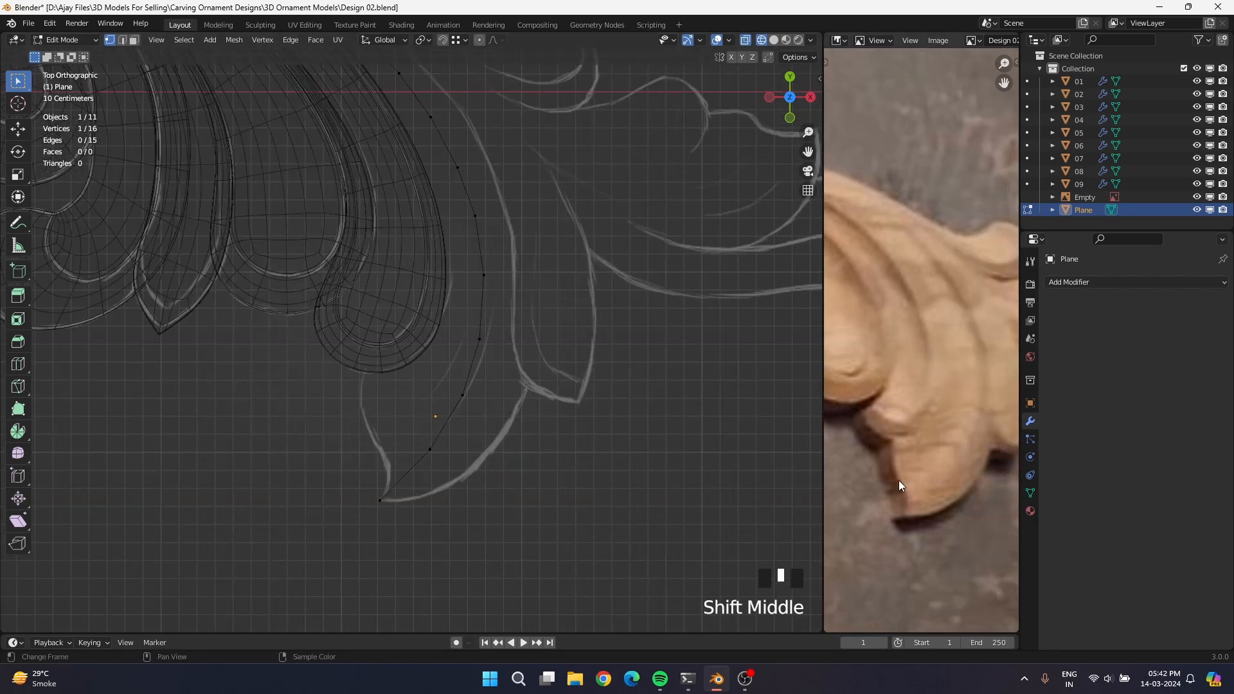
{"action": "left_click", "coordinate": [402, 478], "text": "alt+shift"}
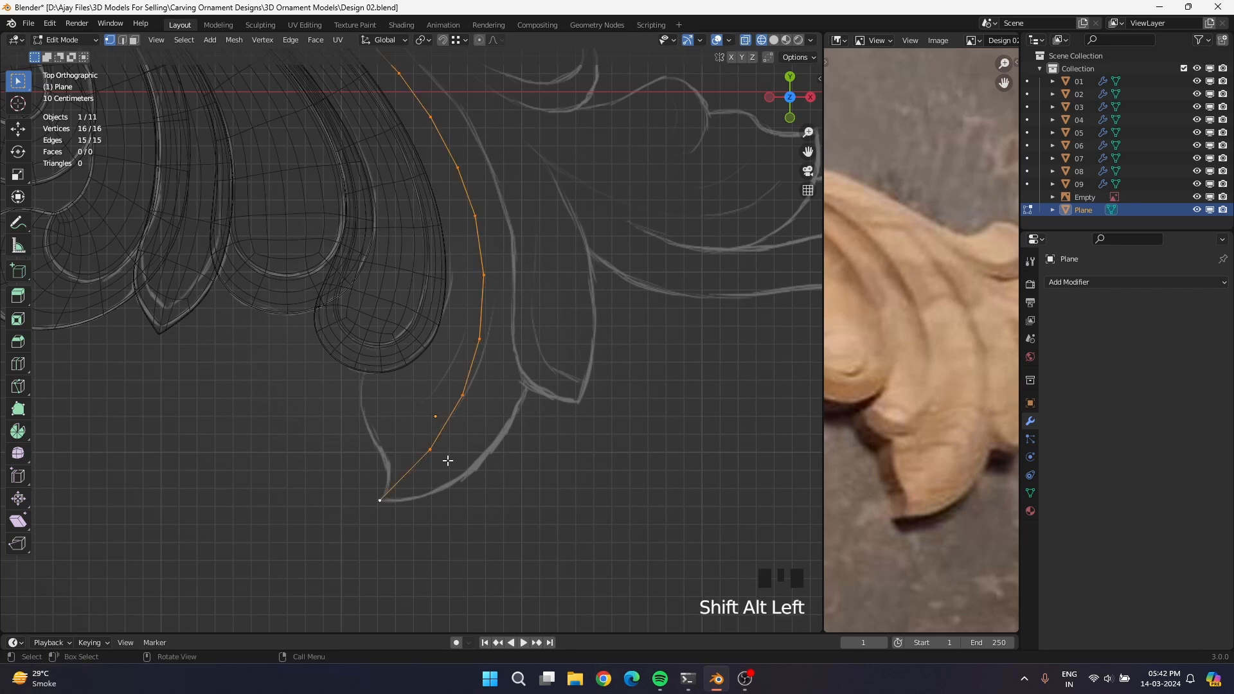
{"action": "key", "text": "e"}
{"action": "left_click", "coordinate": [483, 473]}
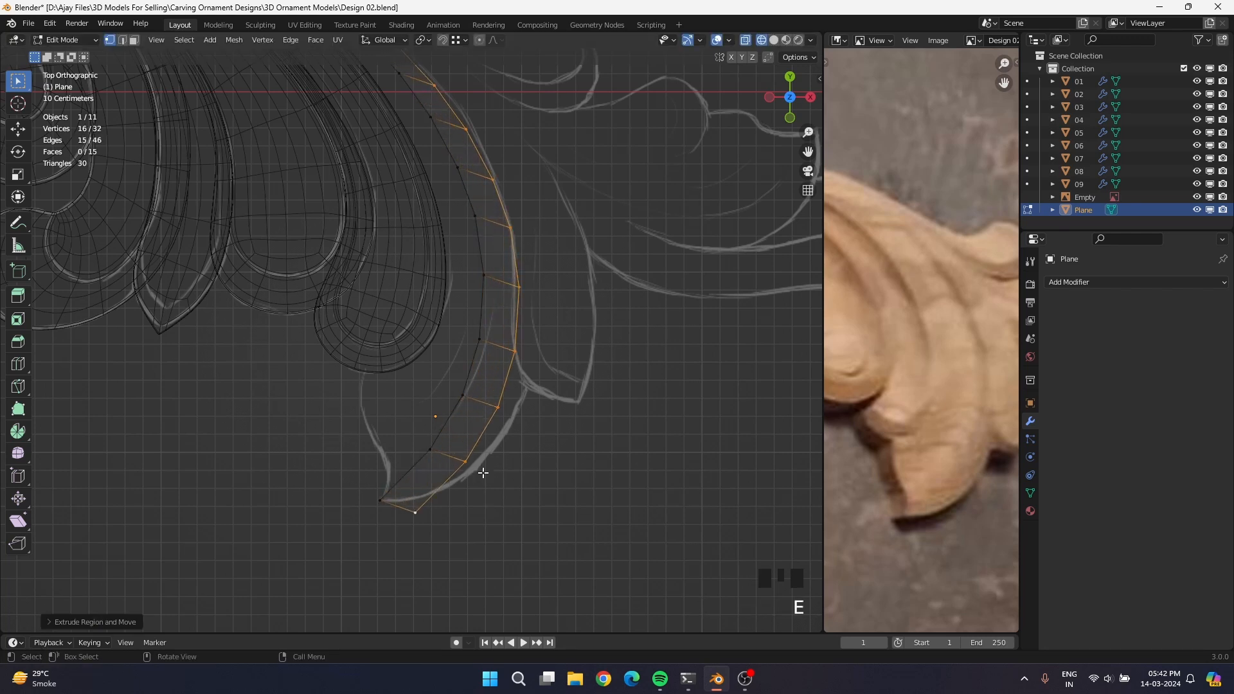
Move the outer vertices of the strip's lowest faces onto the leaf's curved lower outline.
{"action": "left_click", "coordinate": [429, 516]}
{"action": "key", "text": "g"}
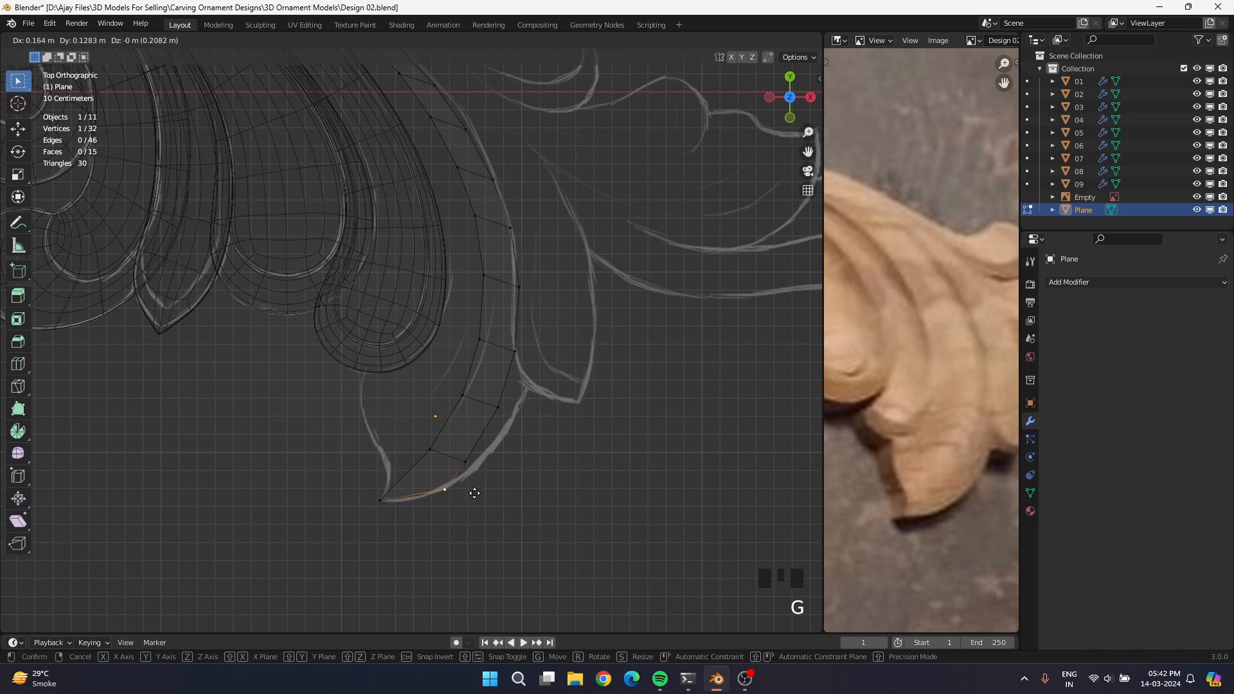
{"action": "left_click", "coordinate": [473, 492]}
{"action": "left_click", "coordinate": [467, 460]}
{"action": "key", "text": "g"}
{"action": "left_click", "coordinate": [482, 461]}
{"action": "left_click", "coordinate": [505, 416]}
{"action": "key", "text": "g"}
{"action": "left_click", "coordinate": [523, 425]}
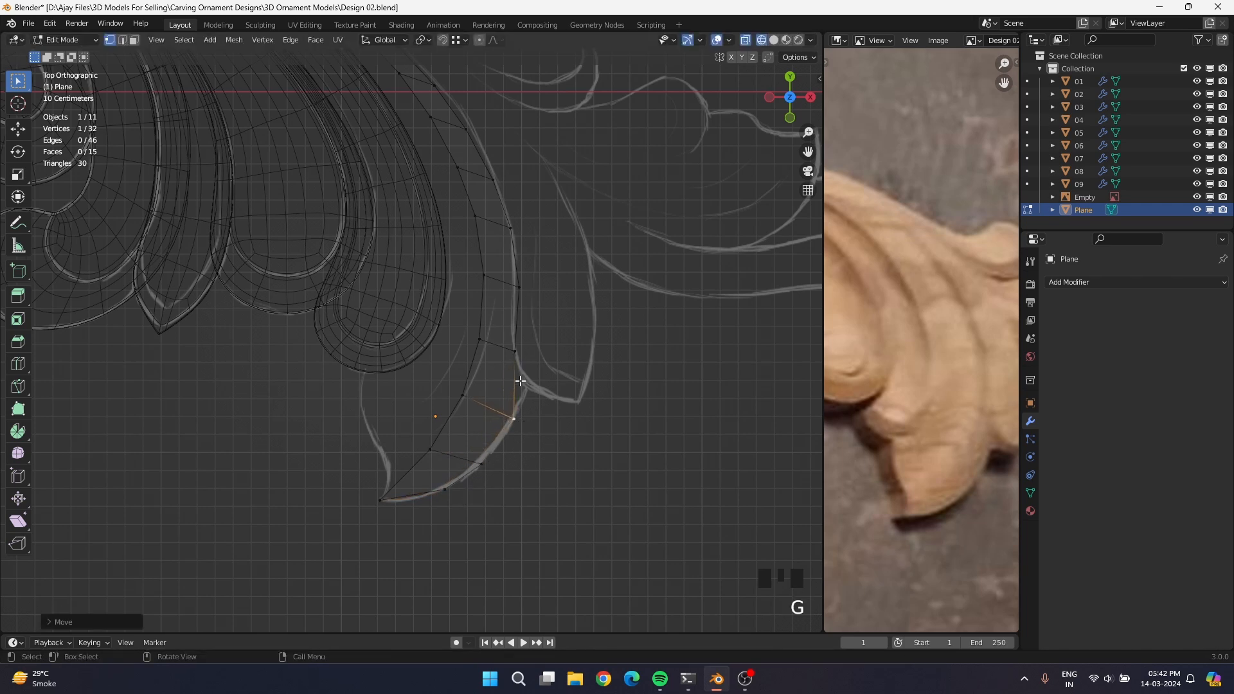
{"action": "left_click", "coordinate": [518, 351]}
{"action": "key", "text": "g"}
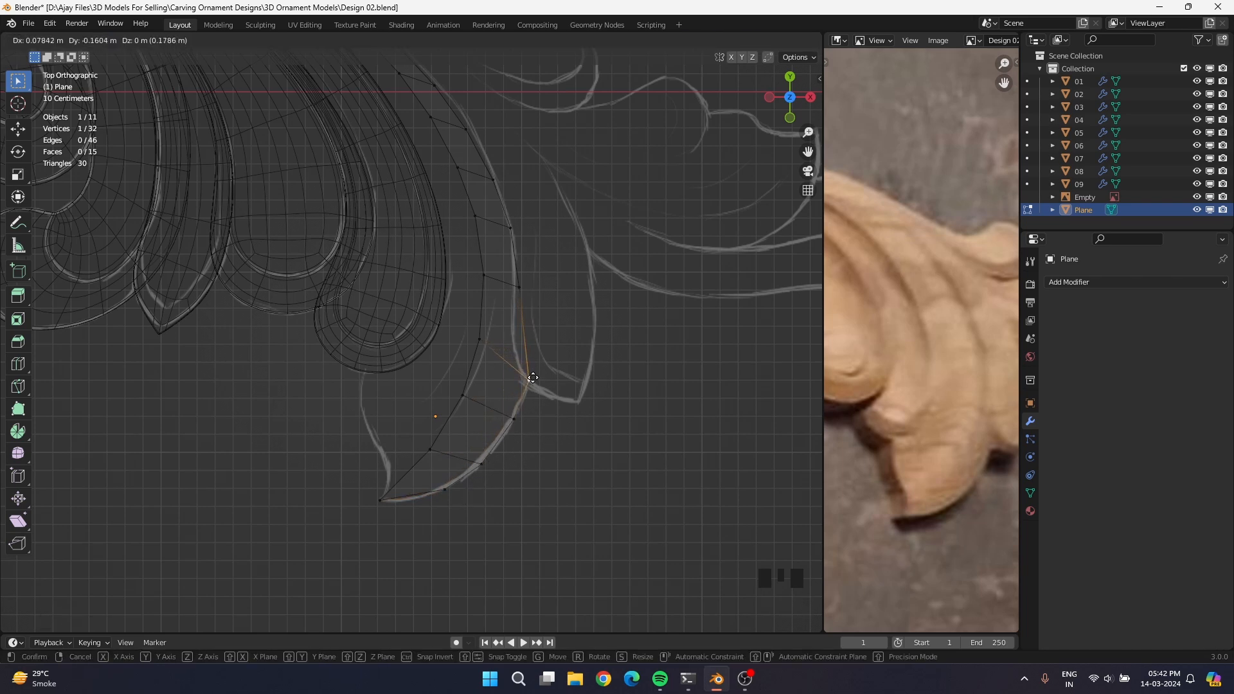
{"action": "left_click", "coordinate": [534, 352]}
{"action": "left_click", "coordinate": [516, 419]}
{"action": "key", "text": "g"}
{"action": "left_click", "coordinate": [521, 415]}
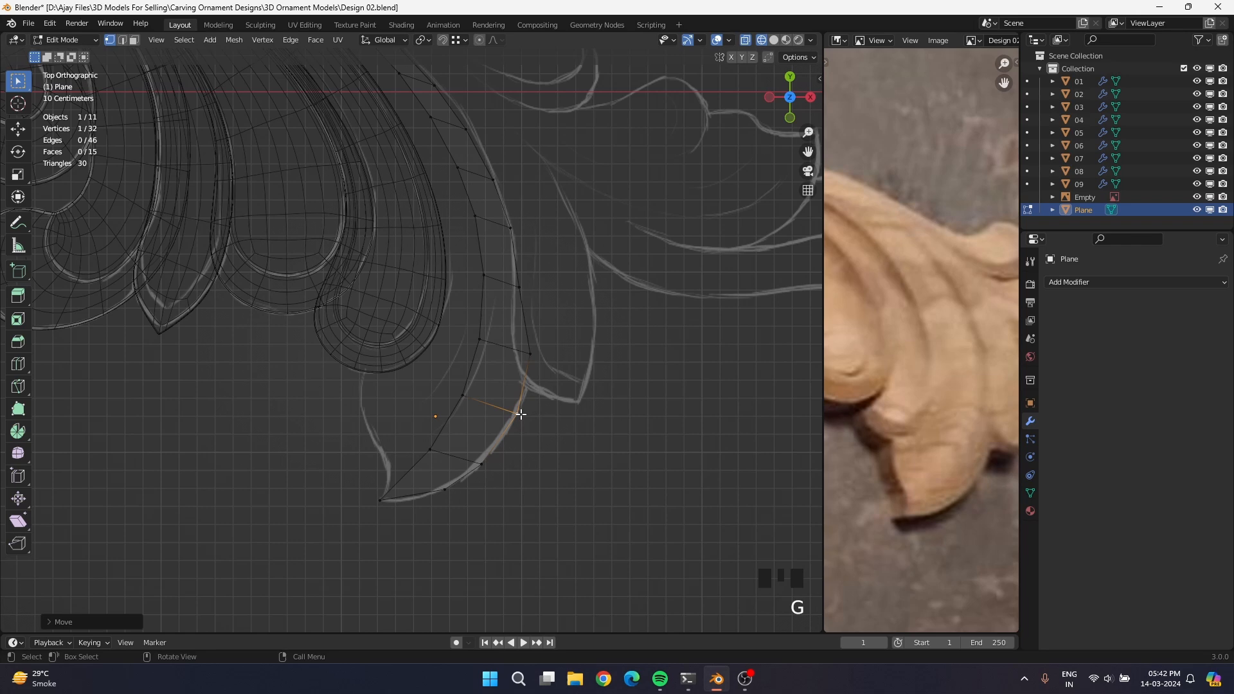
Adjust the strip's outer vertices above the leaf notch to follow the sketched stem line.
{"action": "left_click", "coordinate": [530, 287]}
{"action": "key", "text": "g"}
{"action": "left_click", "coordinate": [535, 285]}
{"action": "left_click", "coordinate": [514, 231]}
{"action": "key", "text": "g"}
{"action": "left_click", "coordinate": [517, 227]}
{"action": "left_click", "coordinate": [531, 281]}
{"action": "key", "text": "g"}
{"action": "left_click", "coordinate": [528, 272]}
{"action": "left_click", "coordinate": [536, 355]}
{"action": "key", "text": "g"}
{"action": "left_click", "coordinate": [537, 347]}
Refine the outer vertices from the stem's bend down to the notch for a smoother outer edge.
{"action": "middle_click_drag", "start_coordinate": [552, 355], "coordinate": [545, 520], "text": "shift"}
{"action": "left_click", "coordinate": [510, 374]}
{"action": "key", "text": "g"}
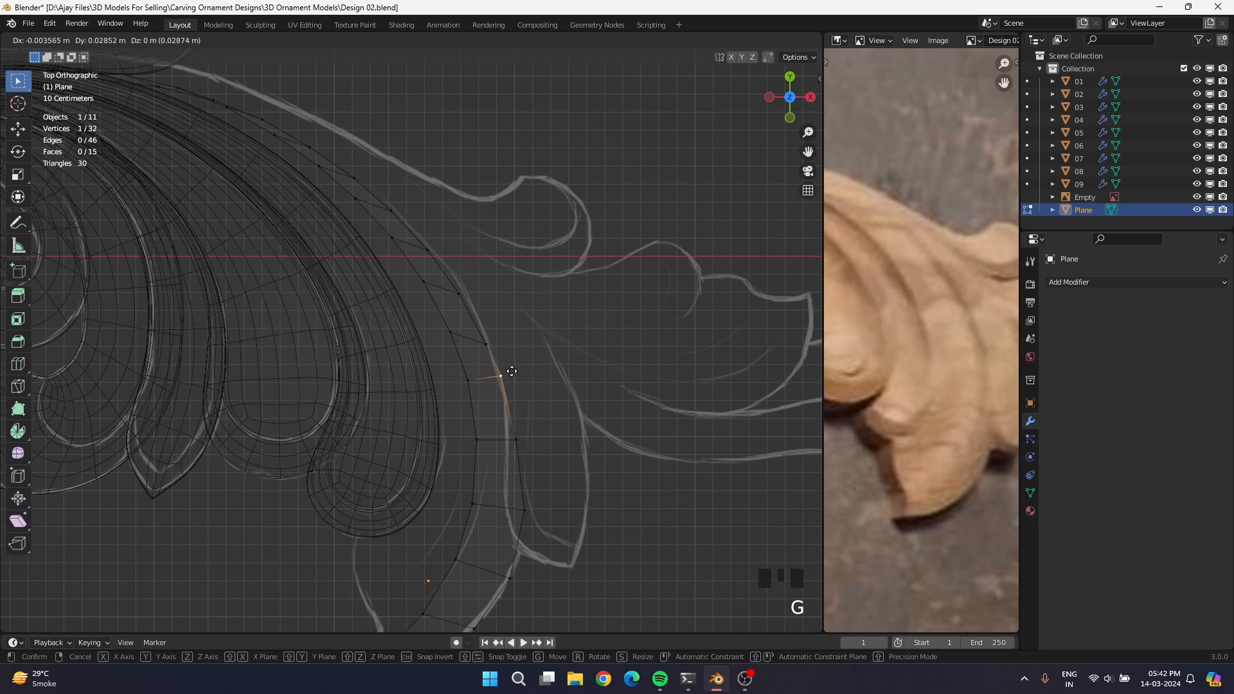
{"action": "left_click", "coordinate": [512, 372]}
{"action": "left_click", "coordinate": [526, 440]}
{"action": "key", "text": "g"}
{"action": "left_click", "coordinate": [525, 440]}
{"action": "left_click", "coordinate": [536, 511]}
{"action": "key", "text": "g"}
{"action": "left_click", "coordinate": [534, 511]}
{"action": "left_click", "coordinate": [518, 583]}
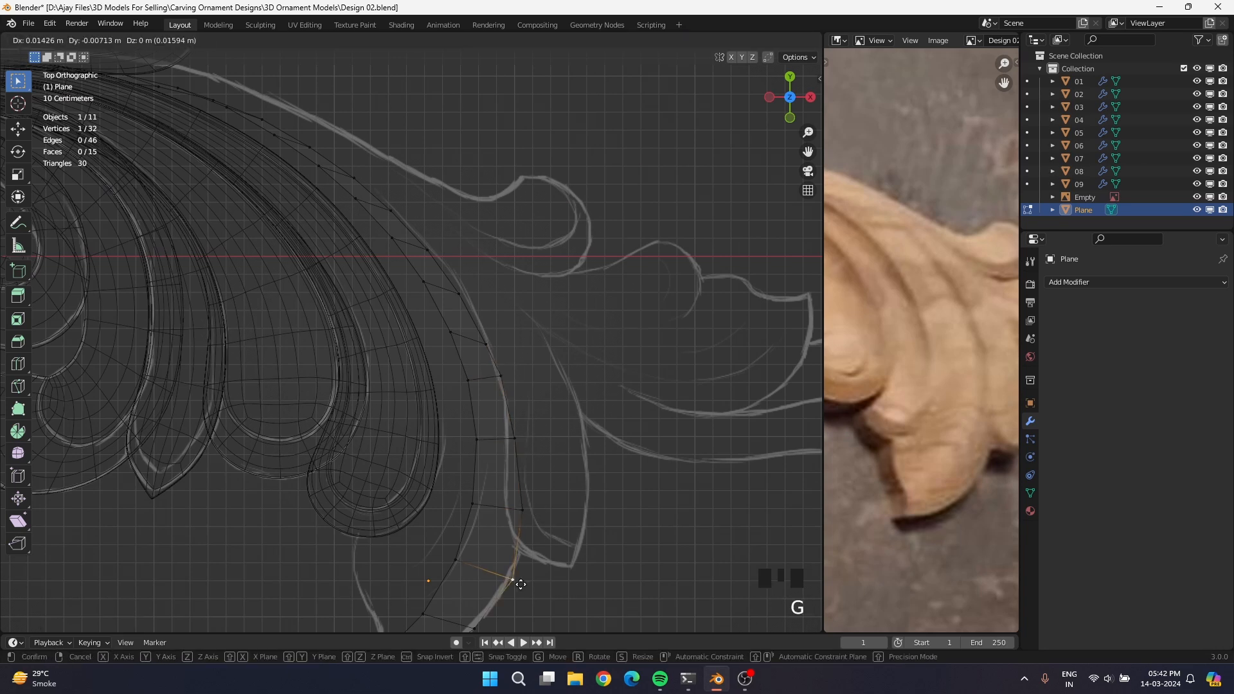
{"action": "left_click", "coordinate": [519, 585]}
{"action": "left_click", "coordinate": [533, 516]}
{"action": "key", "text": "g"}
{"action": "left_click", "coordinate": [529, 512]}
Align the outer vertices around the strip's upper bend with the sketched outline.
{"action": "left_click", "coordinate": [498, 343]}
{"action": "key", "text": "g"}
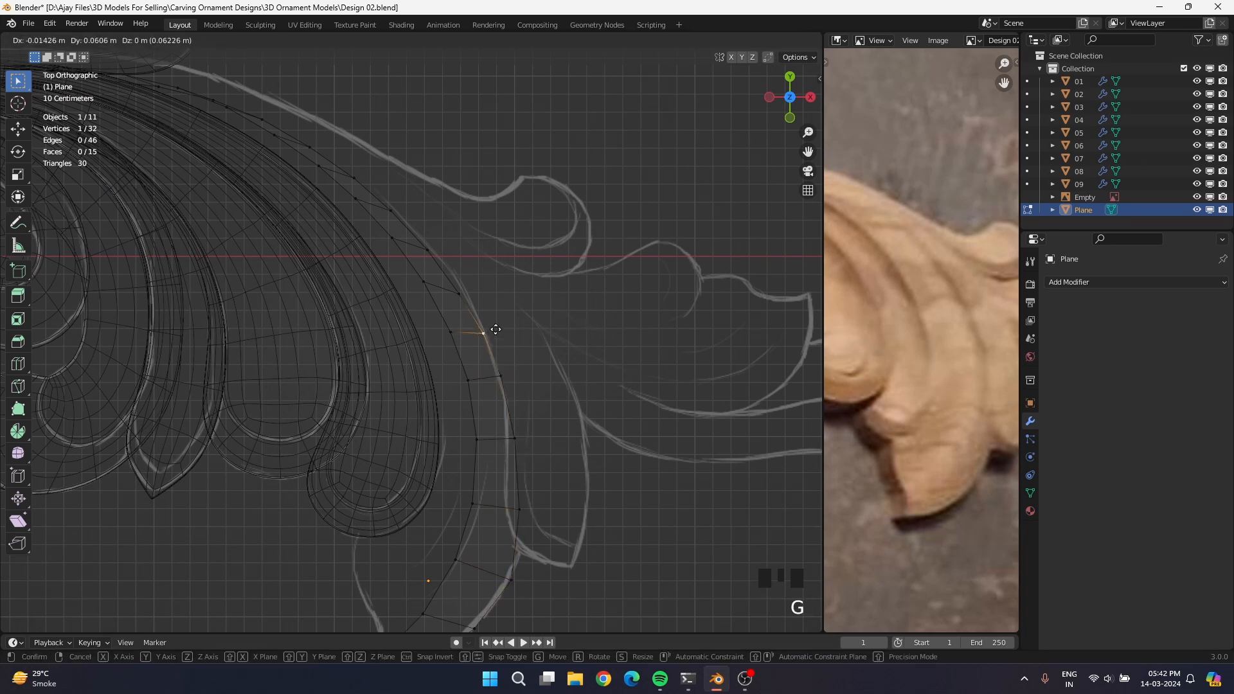
{"action": "left_click", "coordinate": [493, 320]}
{"action": "key", "text": "g"}
{"action": "left_click", "coordinate": [493, 317]}
{"action": "left_click", "coordinate": [509, 375]}
{"action": "key", "text": "g"}
{"action": "left_click", "coordinate": [507, 371]}
{"action": "left_click", "coordinate": [521, 439]}
{"action": "key", "text": "g"}
{"action": "left_click", "coordinate": [517, 438]}
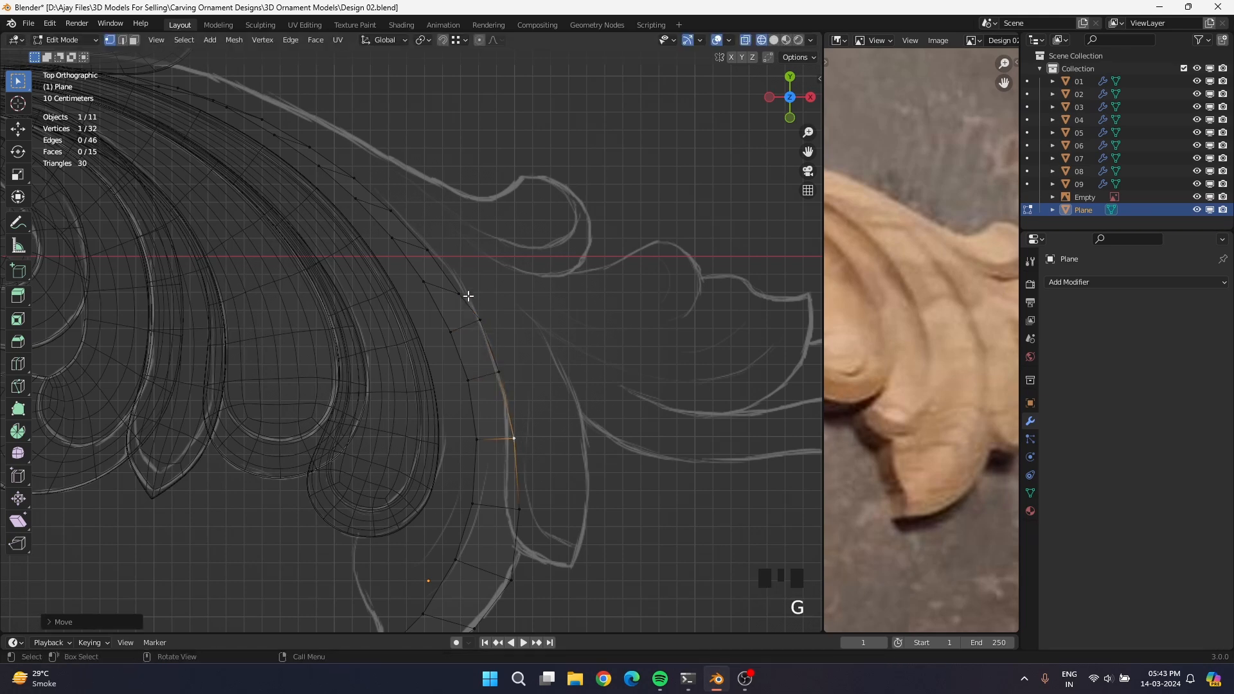
{"action": "left_click", "coordinate": [468, 295]}
{"action": "key", "text": "g"}
{"action": "left_click", "coordinate": [458, 266]}
Edge-slide the crosswise edge at the upper bend along the strip and adjust the inner vertices below it.
{"action": "middle_click_drag", "start_coordinate": [454, 267], "coordinate": [467, 363], "text": "shift"}
{"action": "left_click", "coordinate": [488, 414]}
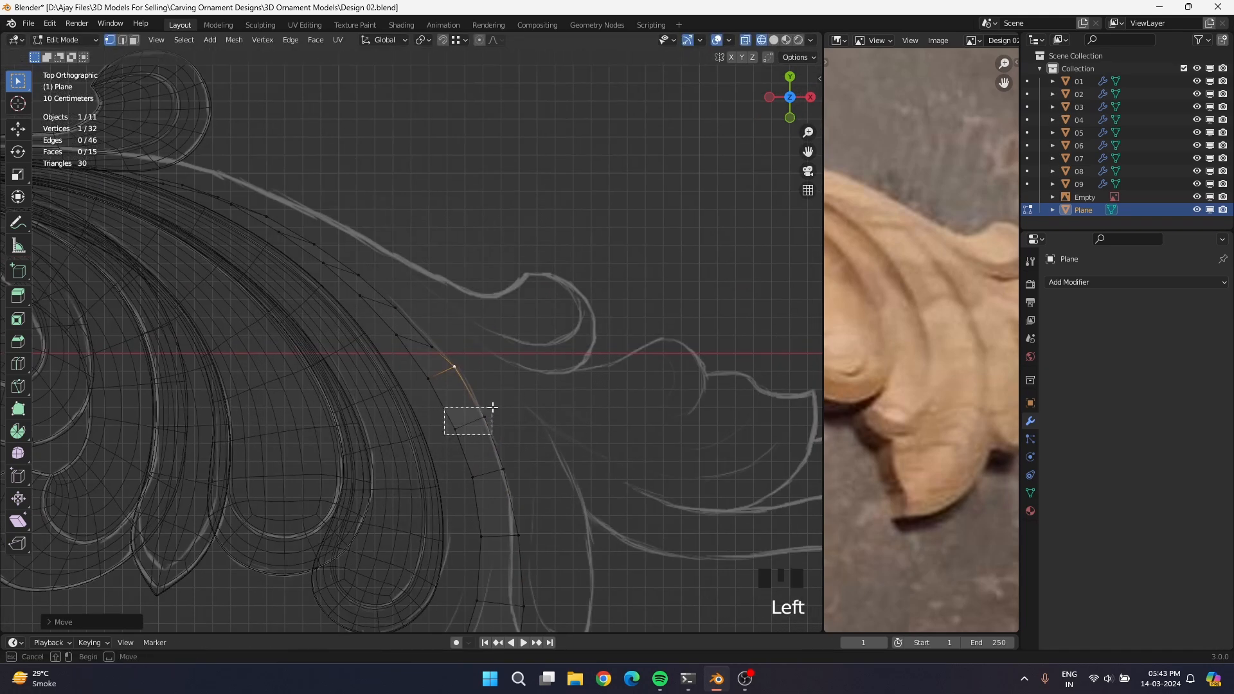
{"action": "key", "text": "g"}
{"action": "key", "text": "g"}
{"action": "left_click", "coordinate": [496, 412]}
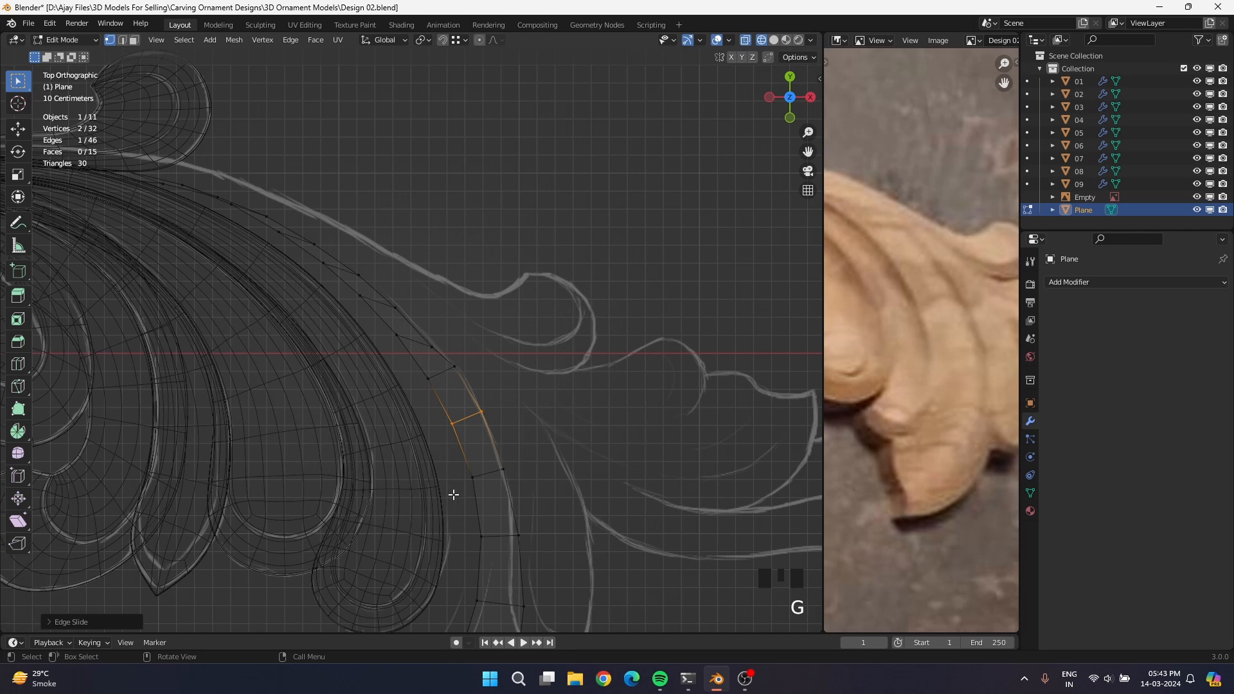
{"action": "left_click", "coordinate": [472, 478]}
{"action": "key", "text": "g"}
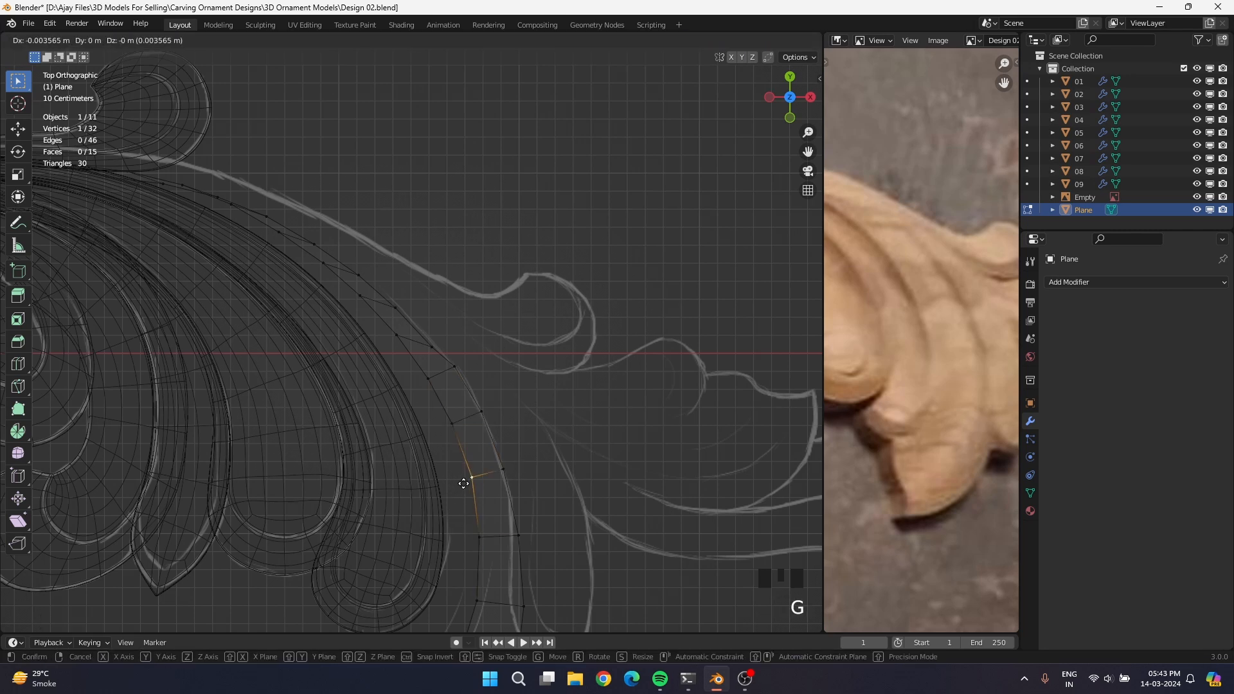
{"action": "left_click", "coordinate": [463, 485]}
Raise the outer vertex beyond the strip's upper bend and edge-slide the crosswise edge below it for even spacing.
{"action": "left_click", "coordinate": [431, 344]}
{"action": "key", "text": "g"}
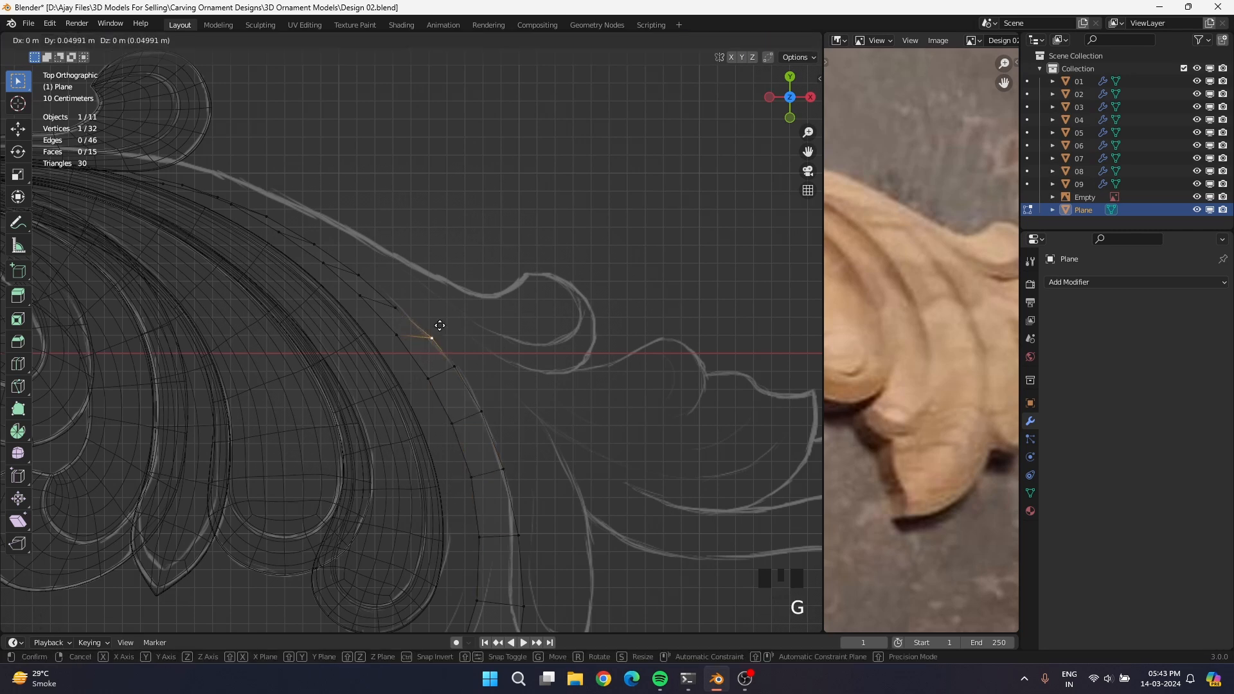
{"action": "left_click", "coordinate": [426, 314]}
{"action": "left_click_drag", "start_coordinate": [421, 385], "coordinate": [478, 351]}
{"action": "key", "text": "g"}
{"action": "key", "text": "g"}
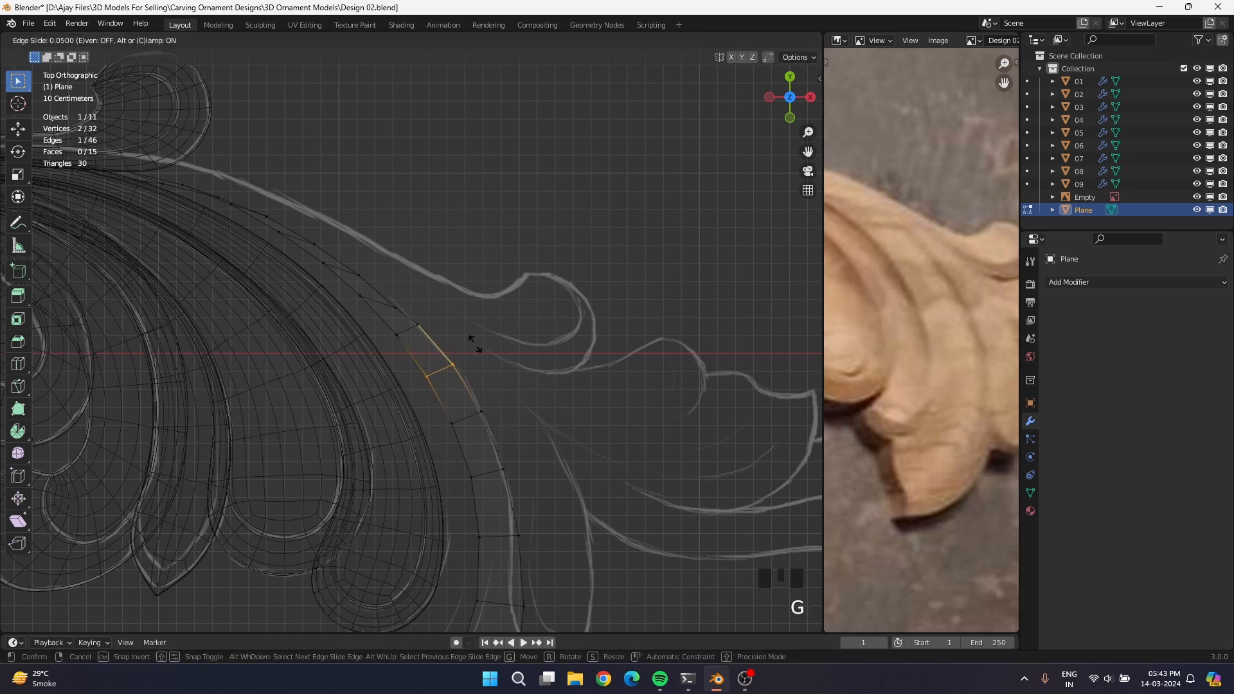
{"action": "left_click", "coordinate": [474, 340]}
{"action": "left_click", "coordinate": [467, 356]}
{"action": "key", "text": "g"}
{"action": "left_click", "coordinate": [469, 354]}
Reposition the inner and outer vertices just above the strip's upper bend to smooth the curve.
{"action": "left_click", "coordinate": [431, 311]}
{"action": "key", "text": "g"}
{"action": "left_click", "coordinate": [421, 306]}
{"action": "left_click", "coordinate": [394, 330]}
{"action": "key", "text": "g"}
{"action": "left_click", "coordinate": [401, 337]}
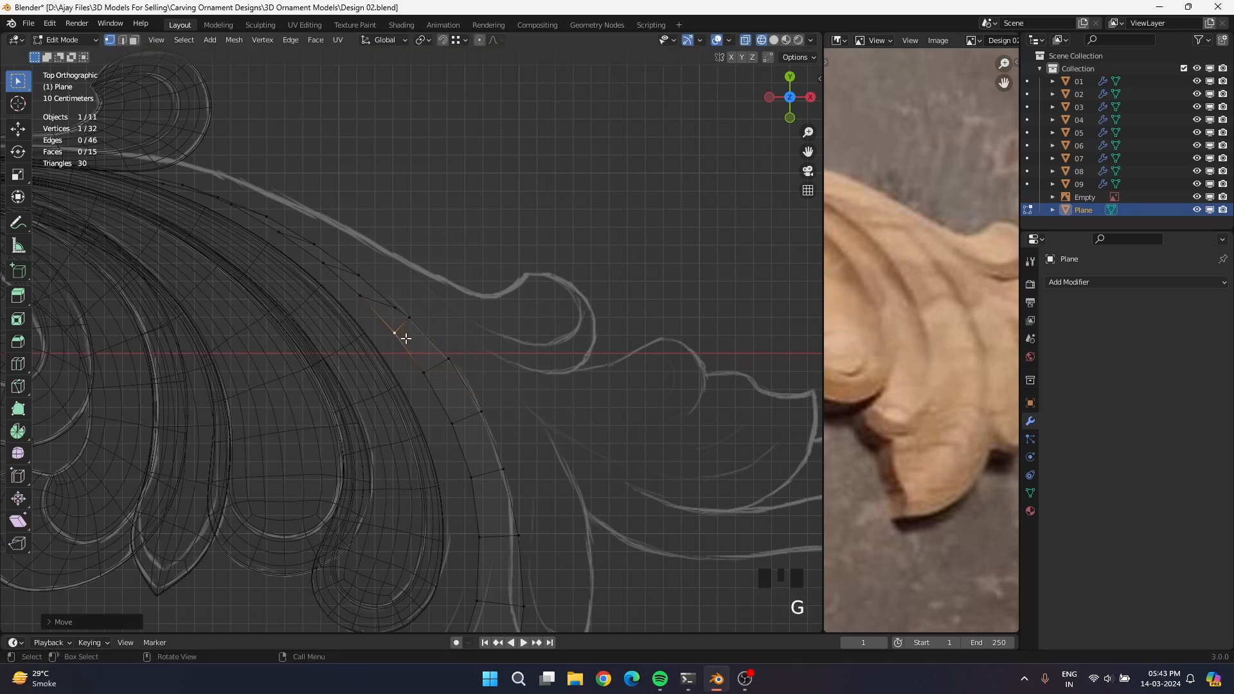
{"action": "left_click", "coordinate": [417, 322]}
{"action": "key", "text": "g"}
{"action": "left_click", "coordinate": [425, 323]}
{"action": "left_click", "coordinate": [462, 352]}
{"action": "key", "text": "g"}
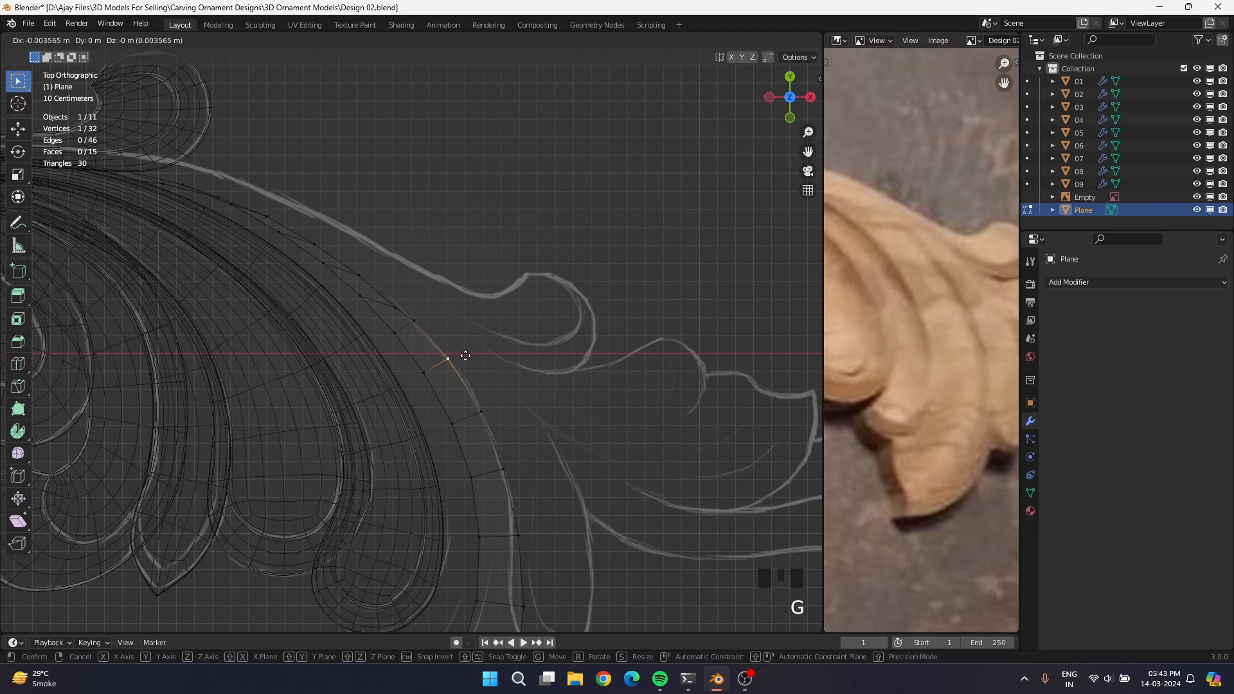
{"action": "left_click", "coordinate": [465, 355]}
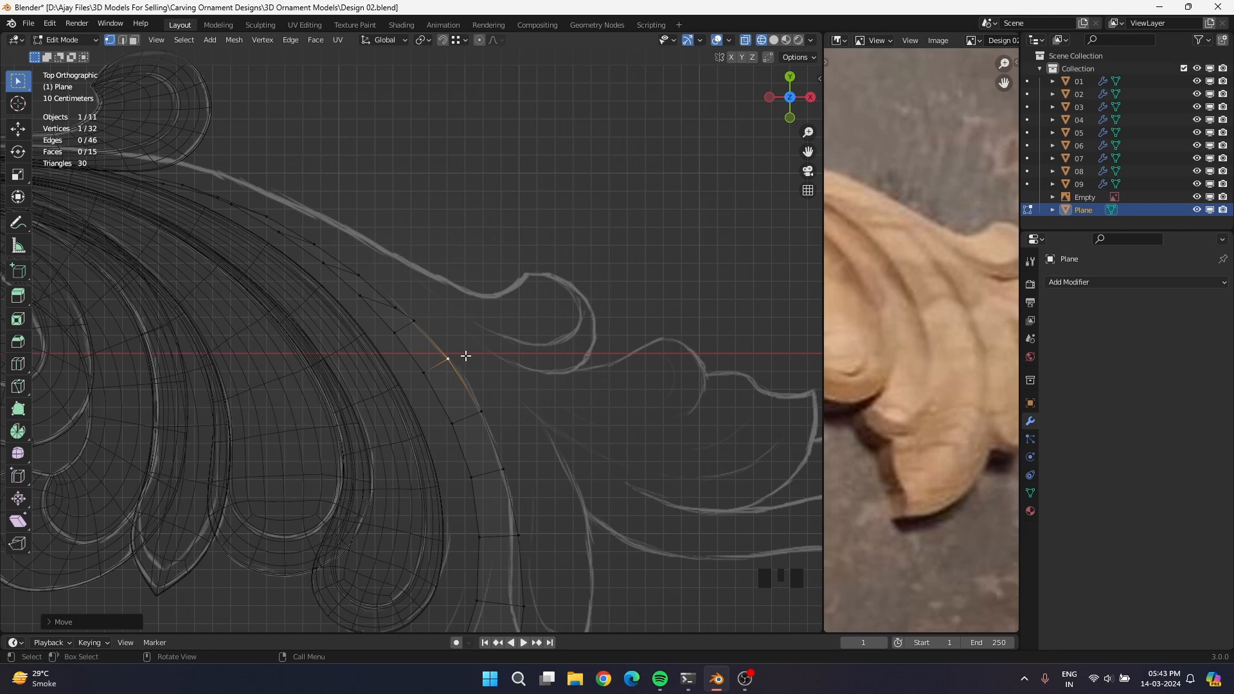
Move the next outer vertex up along the strip and edge-slide its crosswise edge into line.
{"action": "left_click", "coordinate": [408, 299]}
{"action": "key", "text": "g"}
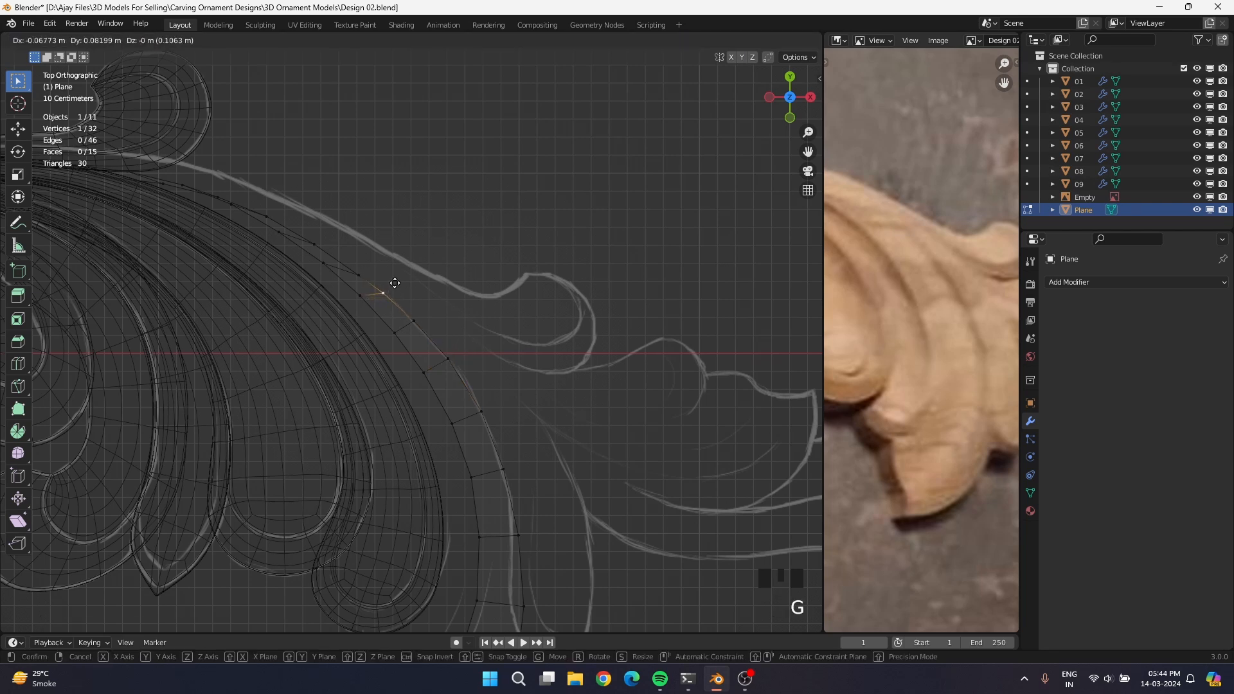
{"action": "left_click", "coordinate": [379, 278]}
{"action": "left_click_drag", "start_coordinate": [356, 300], "coordinate": [386, 283]}
{"action": "key", "text": "g"}
{"action": "key", "text": "g"}
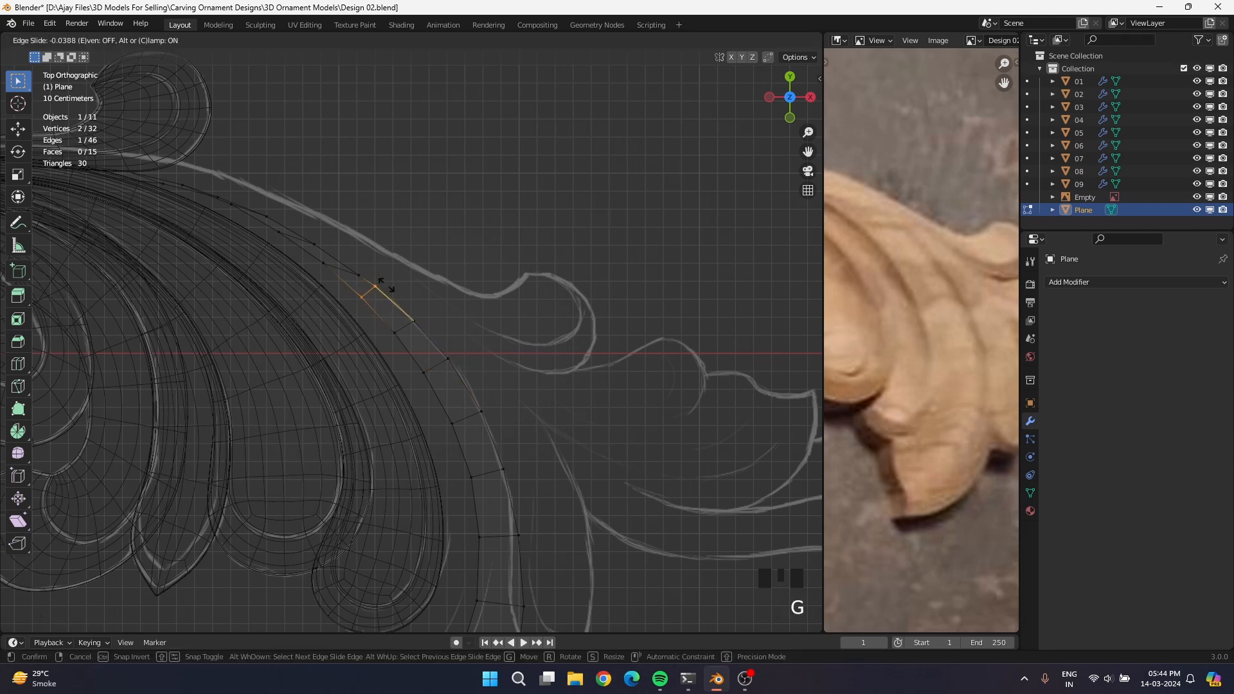
{"action": "left_click", "coordinate": [391, 289]}
Fine-tune the three outer vertices above the upper bend so the outer edge curves evenly.
{"action": "left_click", "coordinate": [424, 313]}
{"action": "key", "text": "g"}
{"action": "left_click", "coordinate": [420, 310]}
{"action": "left_click", "coordinate": [462, 353]}
{"action": "key", "text": "g"}
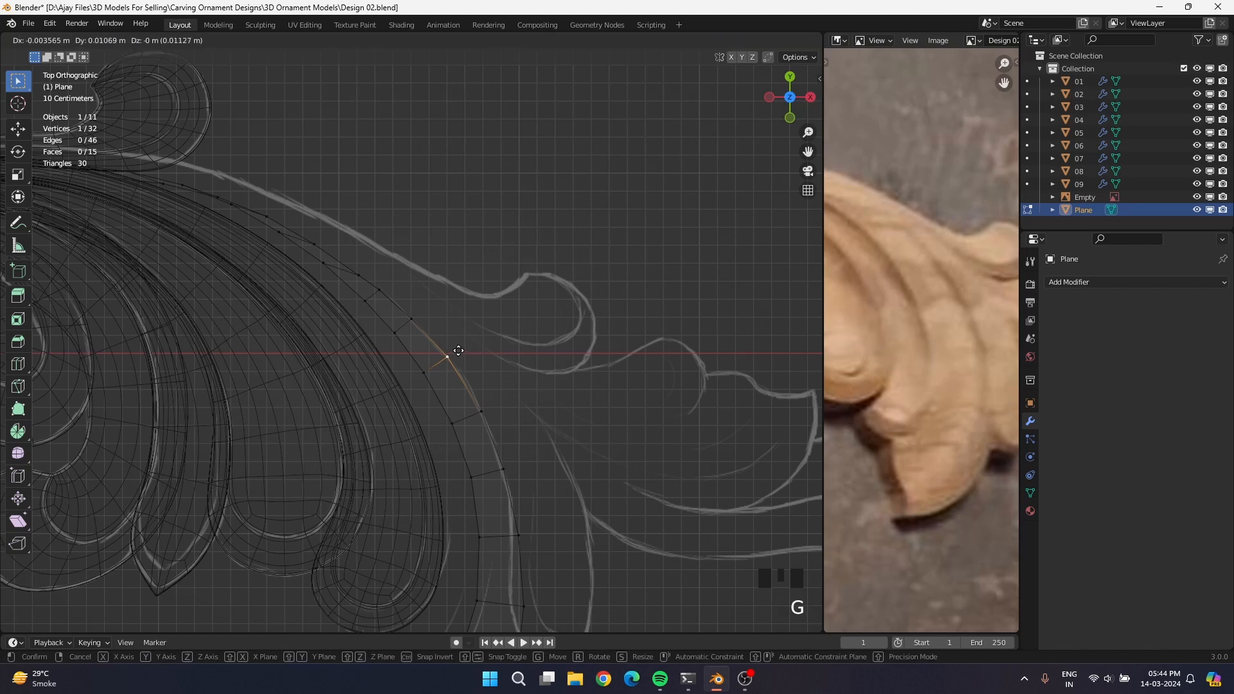
{"action": "left_click", "coordinate": [458, 351]}
{"action": "left_click", "coordinate": [421, 315]}
{"action": "key", "text": "g"}
{"action": "left_click", "coordinate": [389, 283]}
{"action": "left_click", "coordinate": [425, 312]}
{"action": "key", "text": "g"}
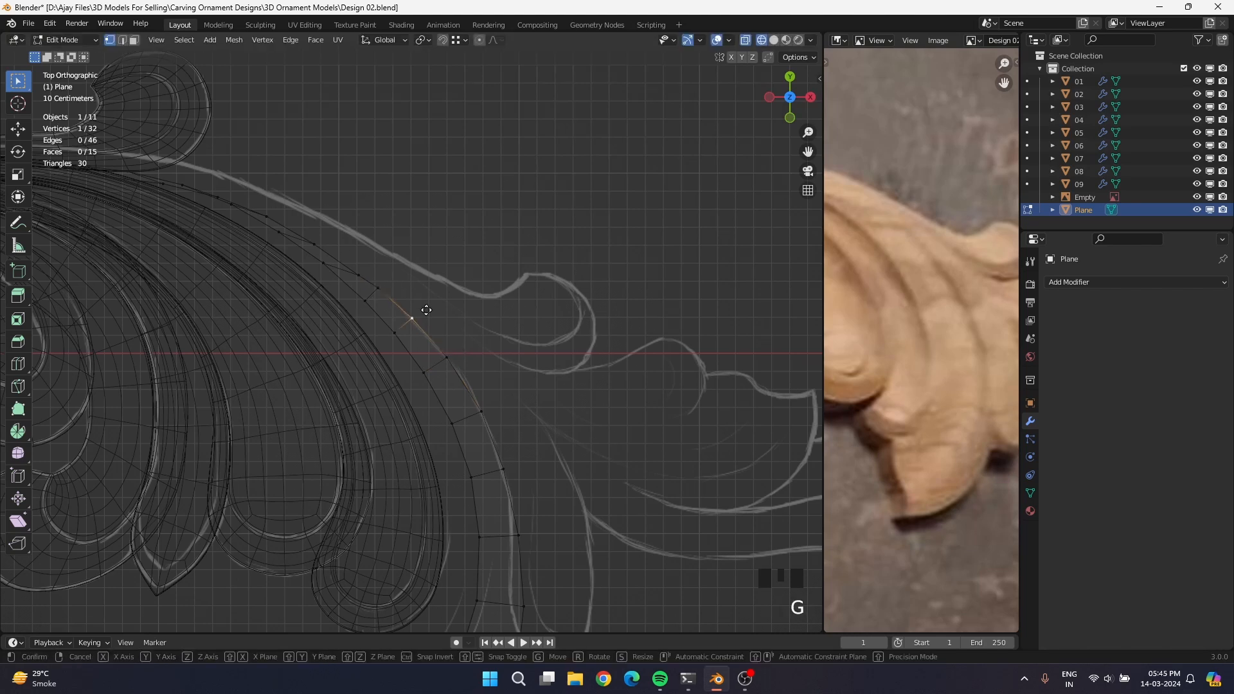
{"action": "left_click", "coordinate": [424, 310]}
Shift the following outer vertex up the stem and slide the crosswise edge beneath it along the strip.
{"action": "left_click", "coordinate": [368, 269]}
{"action": "key", "text": "g"}
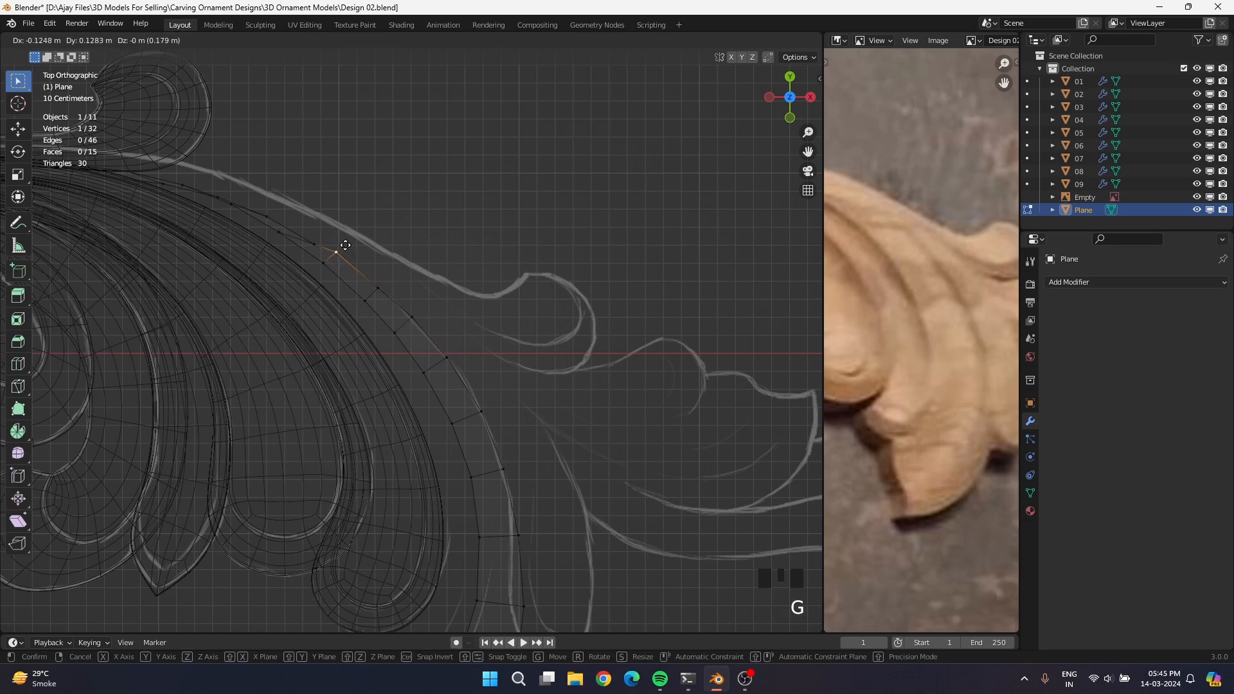
{"action": "left_click", "coordinate": [343, 246]}
{"action": "left_click", "coordinate": [357, 304]}
{"action": "left_click", "coordinate": [378, 276]}
{"action": "left_click_drag", "start_coordinate": [357, 302], "coordinate": [388, 276]}
{"action": "key", "text": "g"}
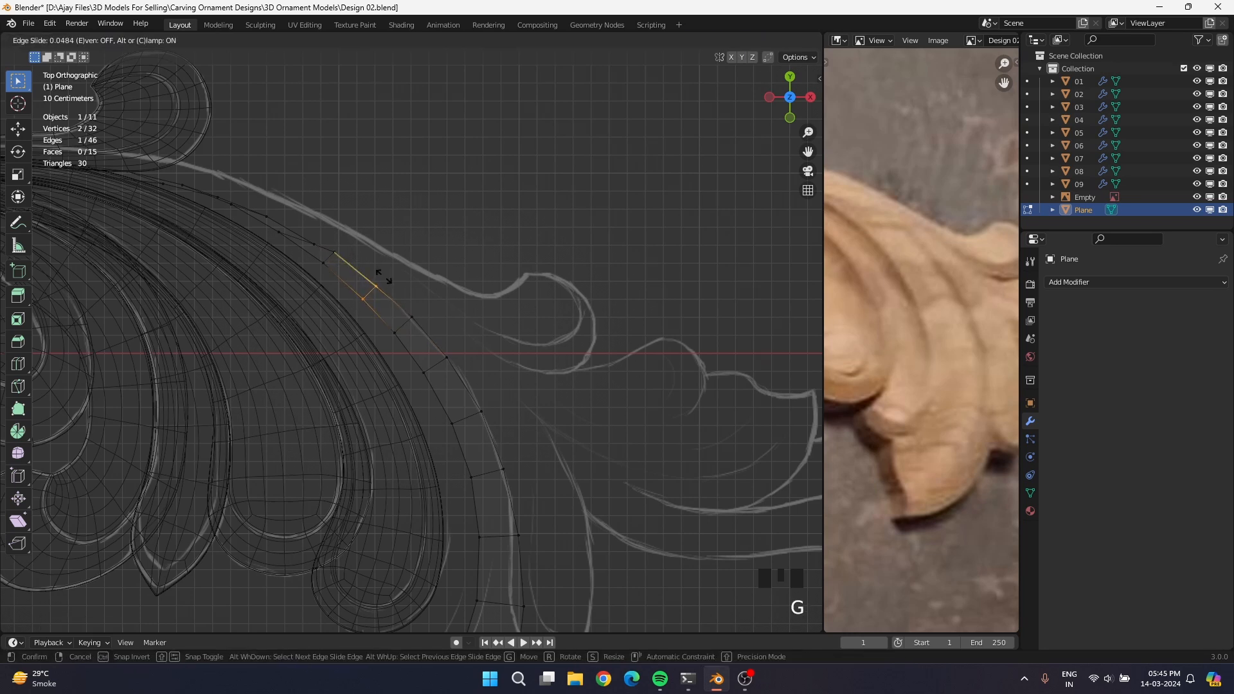
{"action": "left_click", "coordinate": [399, 271]}
Move the next two outer vertices up toward the sketched stem line and adjust the adjoining inner vertex.
{"action": "key", "text": "g"}
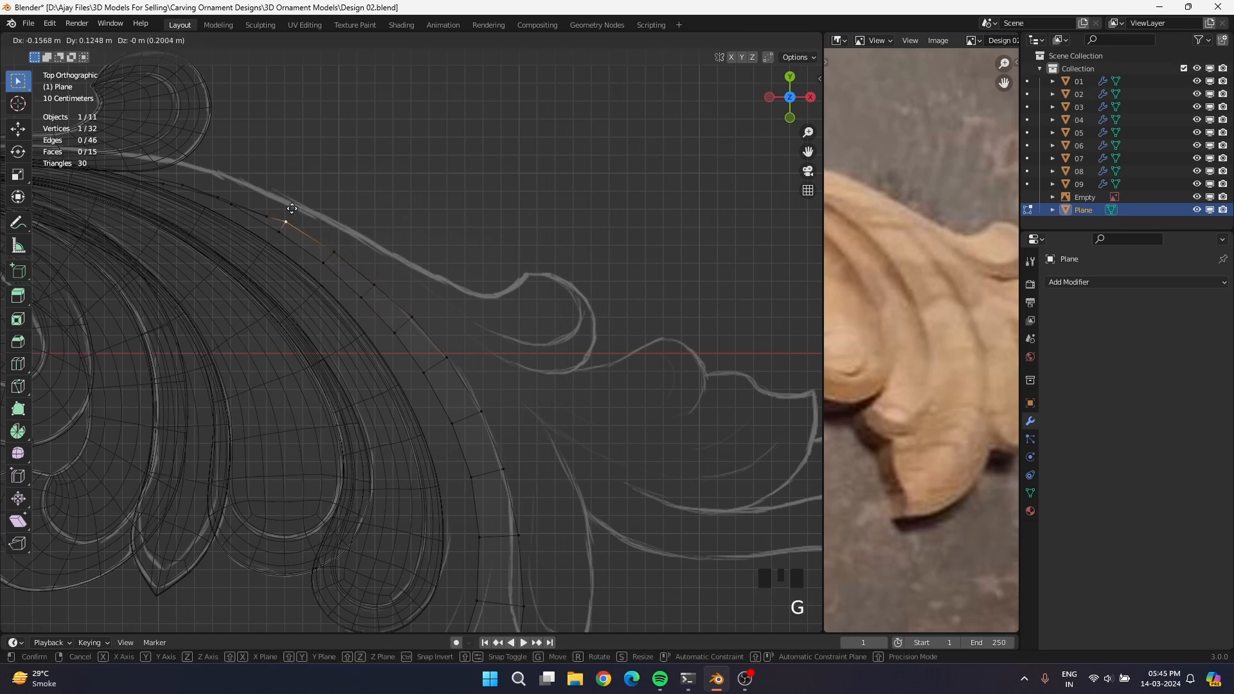
{"action": "left_click", "coordinate": [292, 209]}
{"action": "left_click", "coordinate": [315, 266]}
{"action": "key", "text": "g"}
{"action": "left_click", "coordinate": [318, 267]}
{"action": "left_click", "coordinate": [269, 214]}
{"action": "key", "text": "g"}
{"action": "left_click", "coordinate": [240, 184]}
{"action": "left_click", "coordinate": [298, 208]}
{"action": "key", "text": "g"}
{"action": "left_click", "coordinate": [300, 205]}
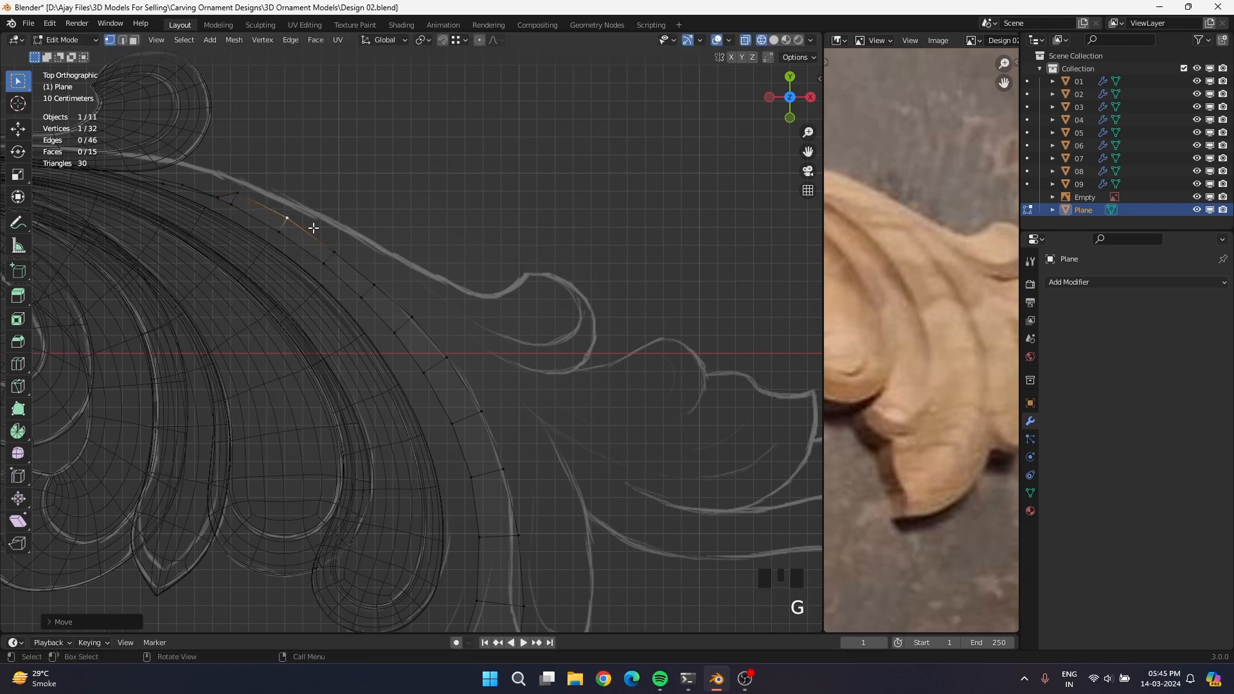
Nudge the two outer vertices midway along the upper strip outward to even out the curve.
{"action": "left_click", "coordinate": [341, 248]}
{"action": "key", "text": "g"}
{"action": "left_click", "coordinate": [343, 245]}
{"action": "left_click", "coordinate": [382, 278]}
{"action": "key", "text": "g"}
{"action": "left_click", "coordinate": [386, 274]}
Place the outer vertex near the curled leaf's base on the stem line and refine its neighbour.
{"action": "left_click", "coordinate": [240, 185]}
{"action": "left_click", "coordinate": [218, 185]}
{"action": "key", "text": "g"}
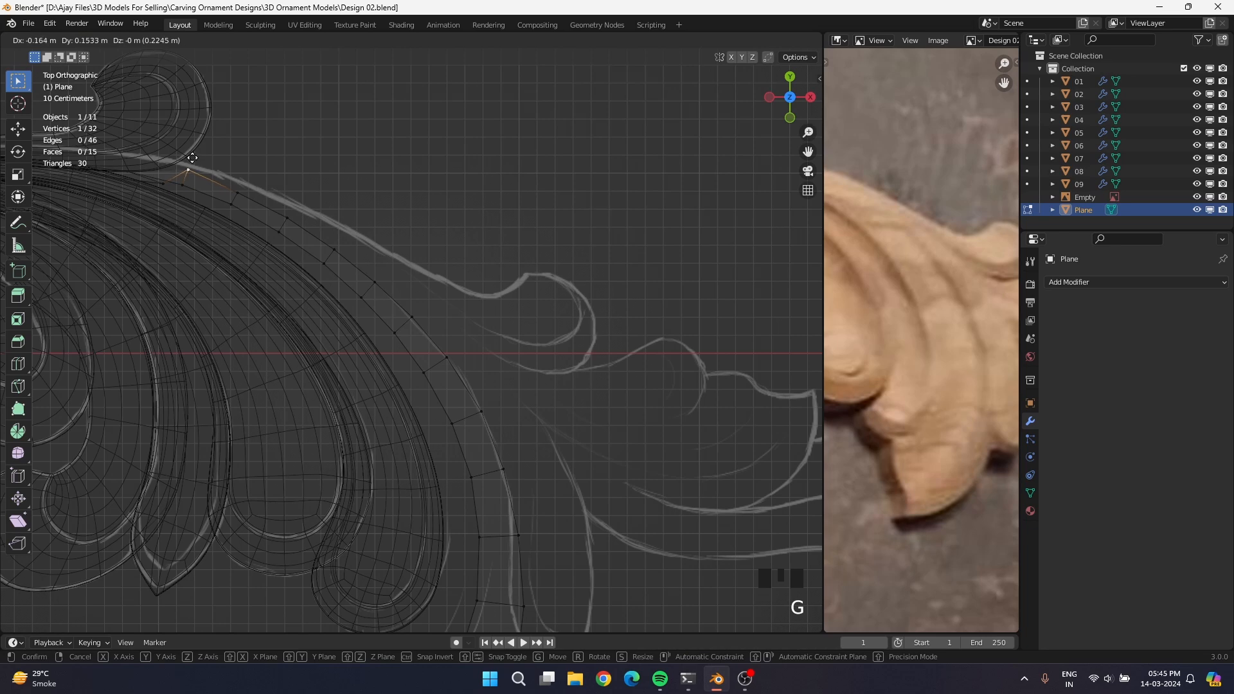
{"action": "left_click", "coordinate": [190, 160]}
{"action": "left_click", "coordinate": [252, 181]}
{"action": "key", "text": "g"}
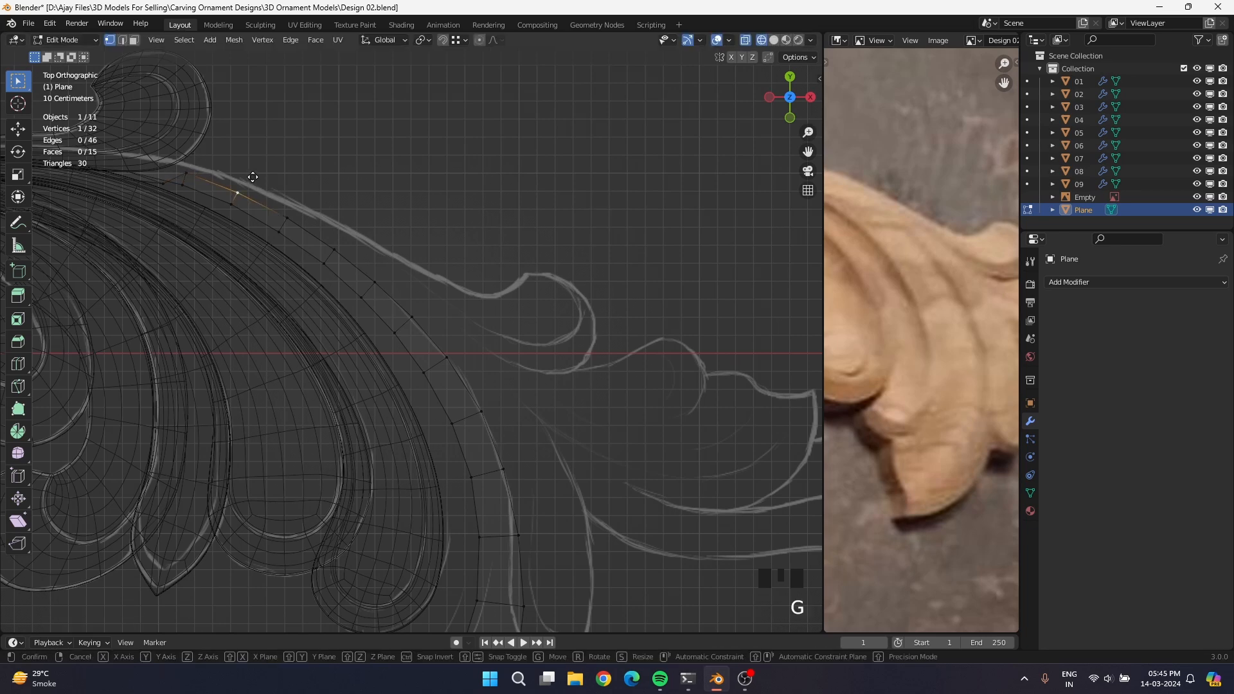
{"action": "left_click", "coordinate": [252, 178]}
{"action": "left_click", "coordinate": [193, 165]}
{"action": "key", "text": "g"}
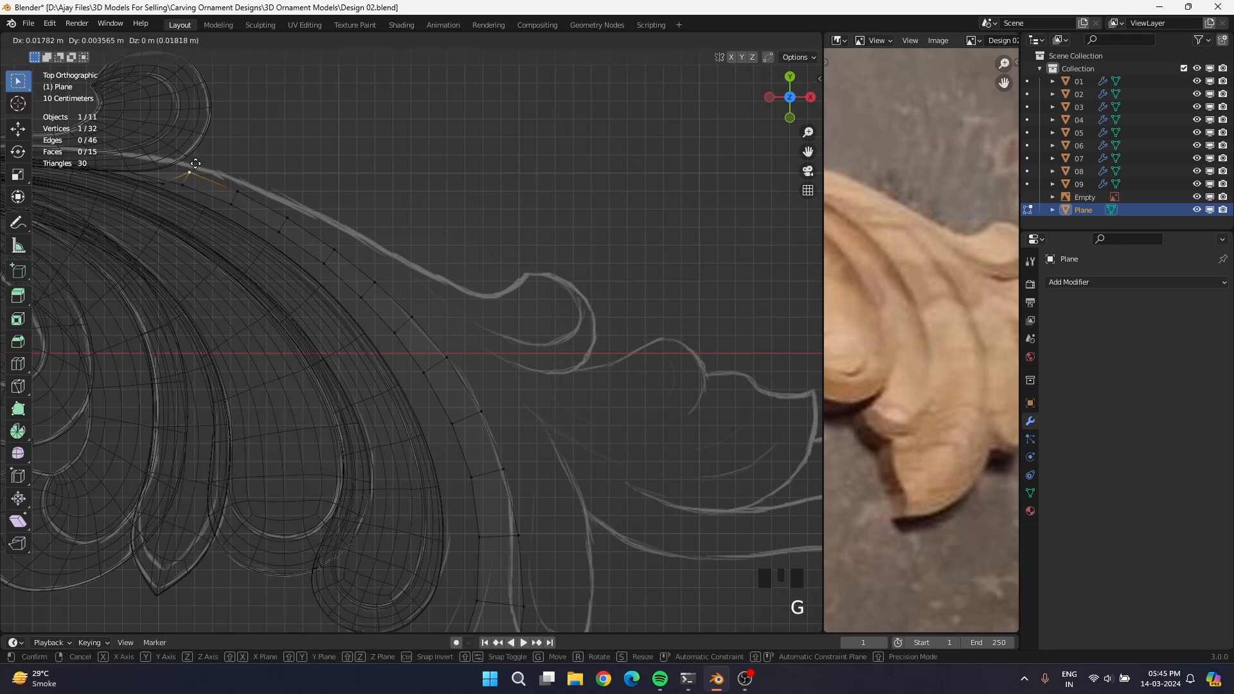
{"action": "left_click", "coordinate": [193, 164]}
Move the strip's last two outer vertices onto the sketched stem line beneath the curled leaf.
{"action": "middle_click_drag", "start_coordinate": [231, 267], "coordinate": [366, 408], "text": "shift"}
{"action": "left_click", "coordinate": [318, 280]}
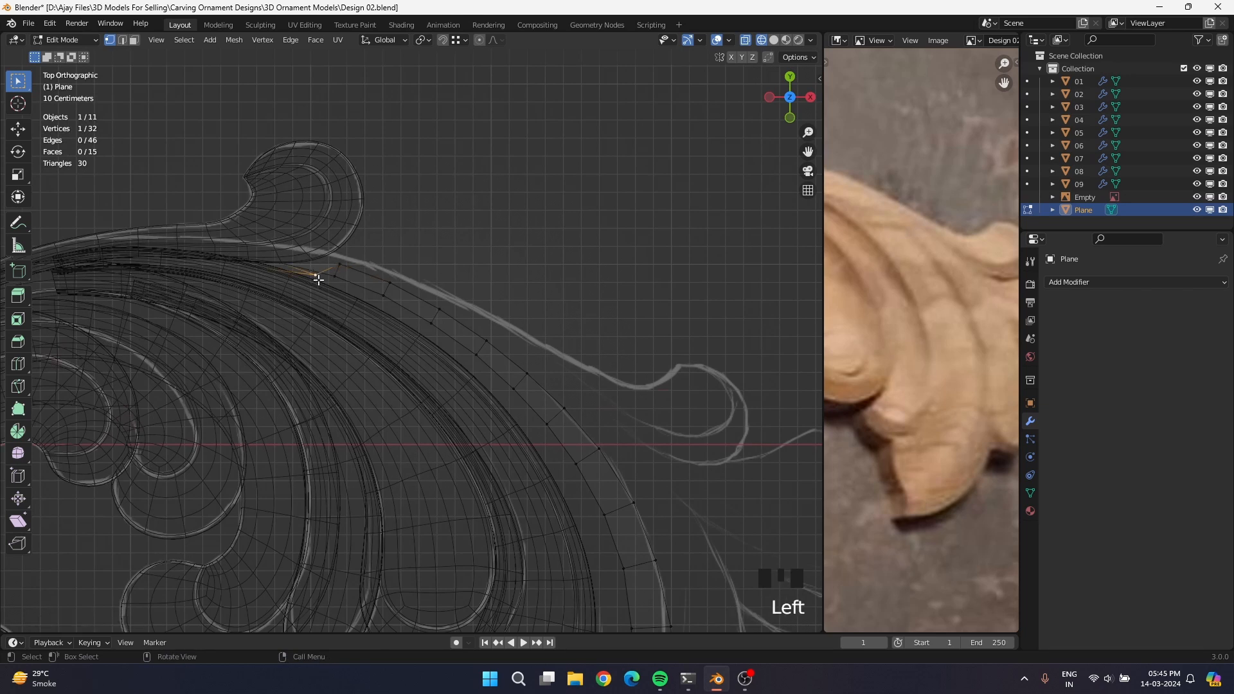
{"action": "key", "text": "g"}
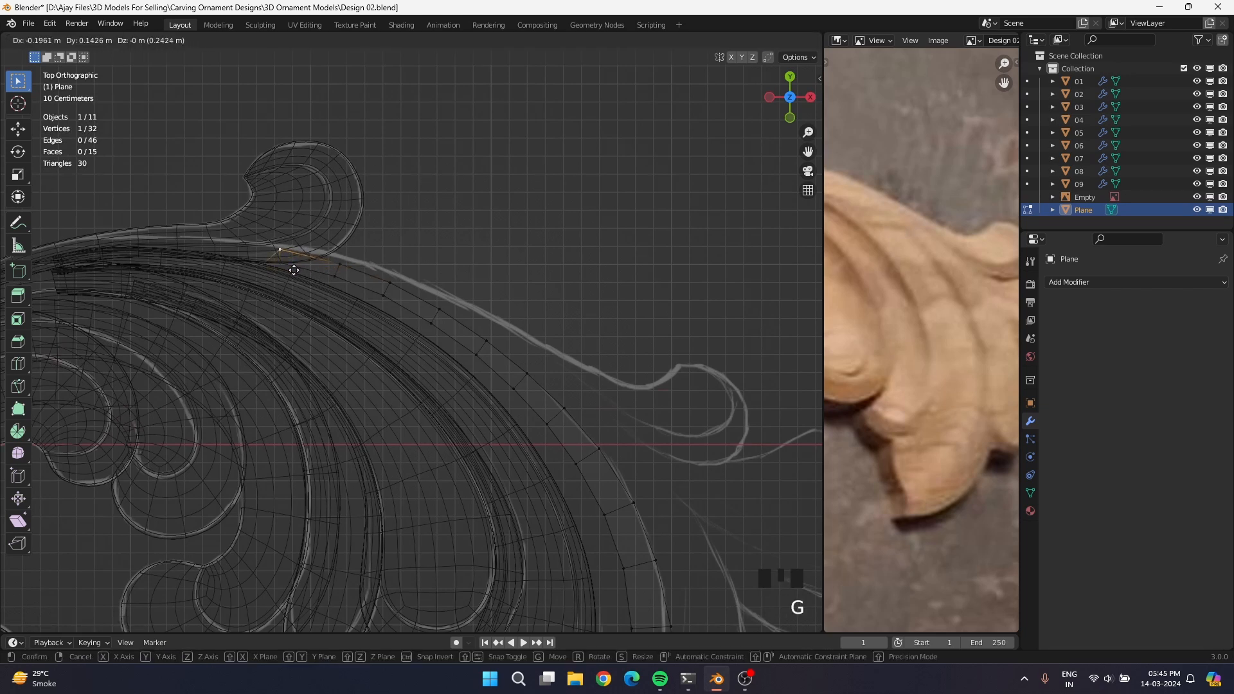
{"action": "left_click", "coordinate": [297, 272]}
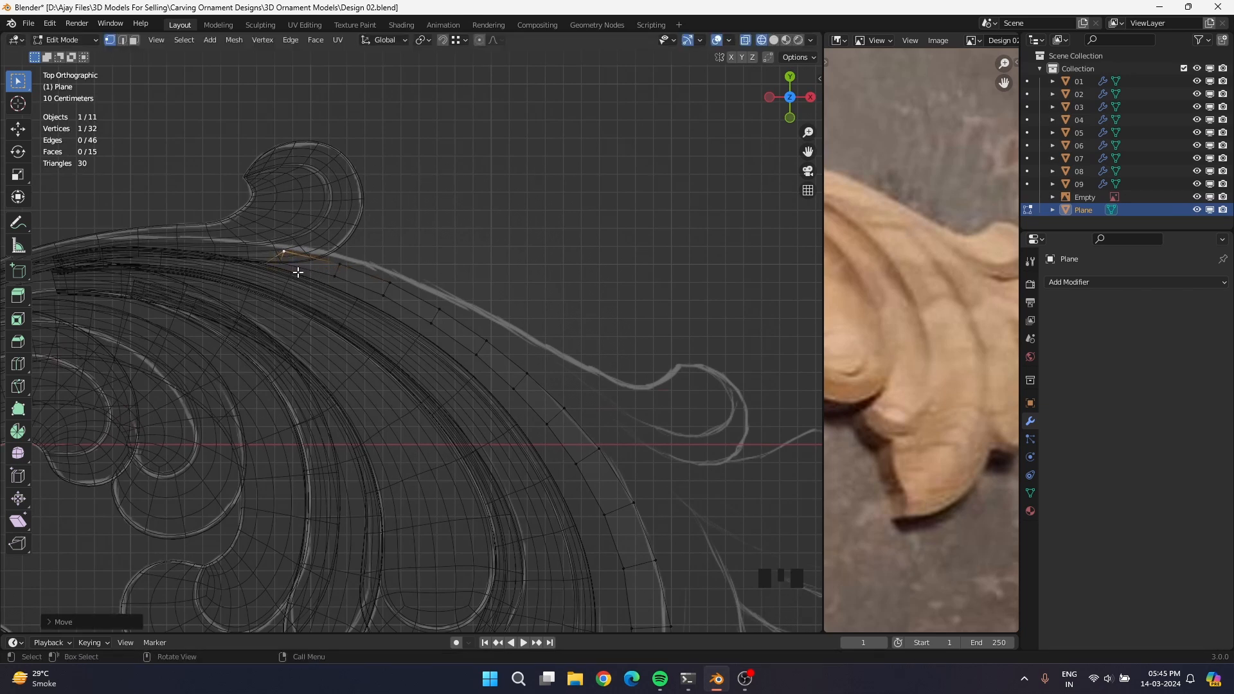
{"action": "left_click", "coordinate": [258, 262]}
{"action": "key", "text": "g"}
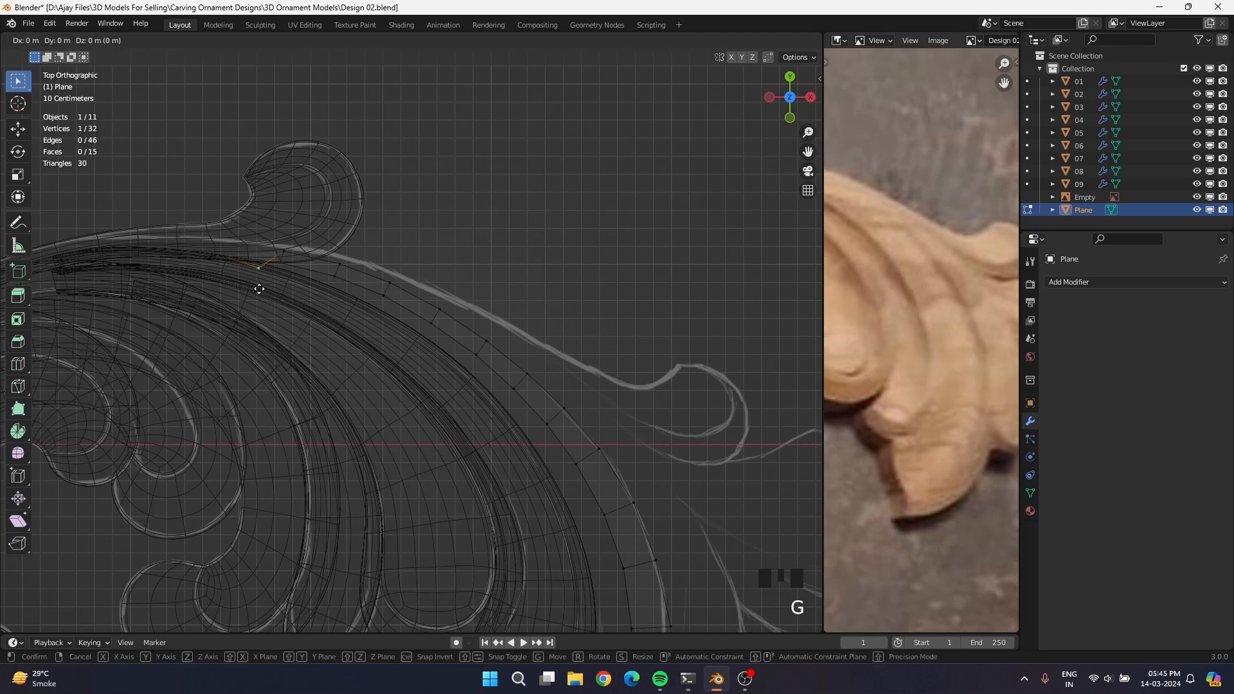
{"action": "left_click", "coordinate": [225, 265]}
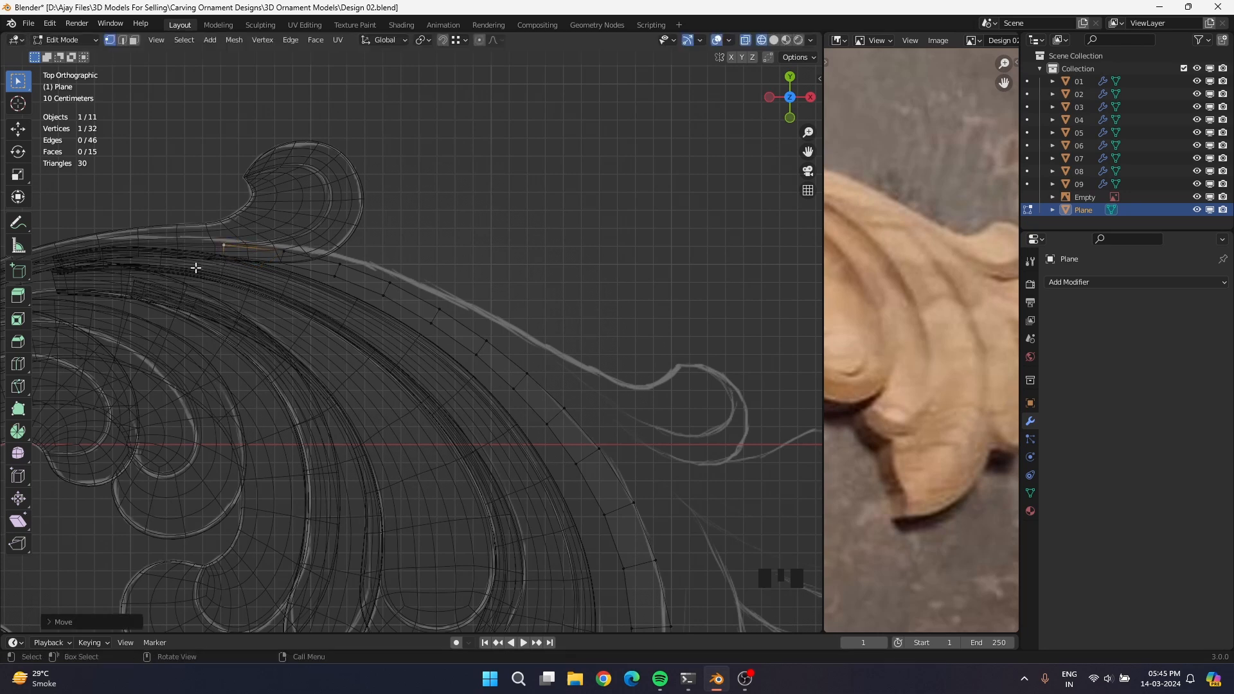
Refine the vertices at the strip's upper end so they follow the stem under the curled leaf.
{"action": "left_click", "coordinate": [277, 257]}
{"action": "key", "text": "g"}
{"action": "left_click", "coordinate": [319, 251]}
{"action": "left_click", "coordinate": [336, 257]}
{"action": "key", "text": "g"}
{"action": "left_click", "coordinate": [339, 251]}
{"action": "left_click", "coordinate": [294, 246]}
{"action": "key", "text": "g"}
{"action": "left_click", "coordinate": [292, 244]}
{"action": "left_click", "coordinate": [236, 240]}
{"action": "key", "text": "g"}
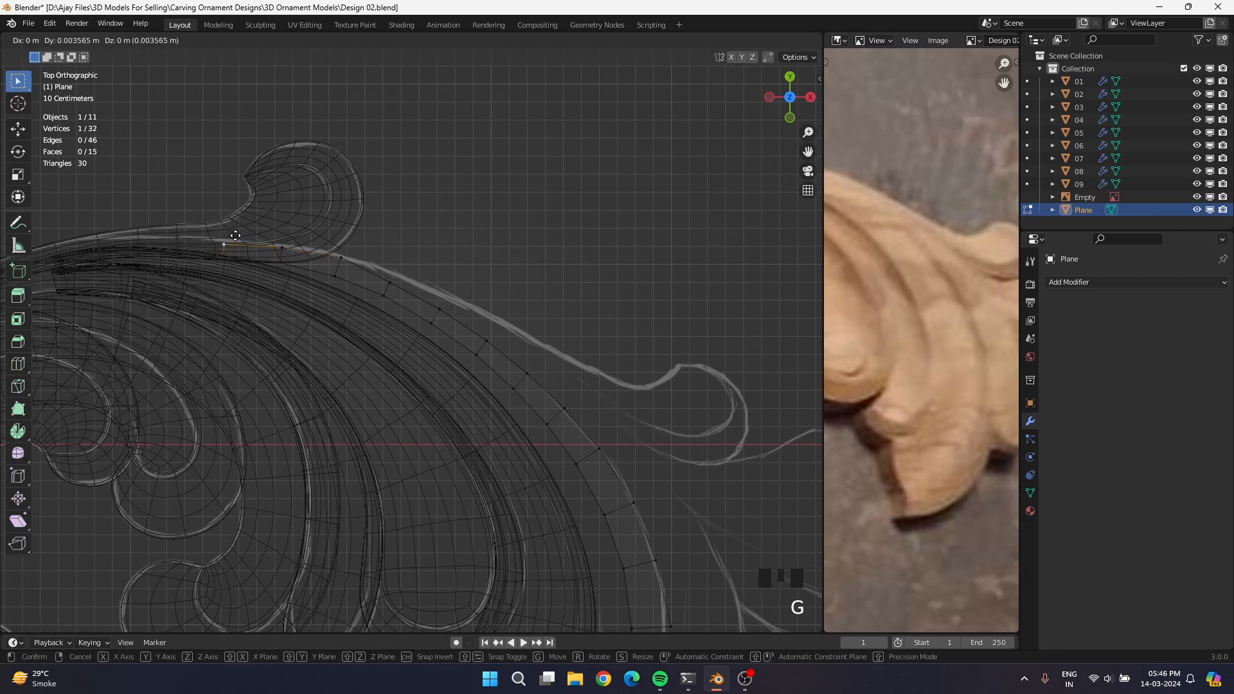
{"action": "left_click", "coordinate": [236, 236]}
Pull the outer vertices between the curled leaf and the upper bend outward toward the sketched stem line.
{"action": "left_click", "coordinate": [393, 274]}
{"action": "key", "text": "g"}
{"action": "left_click", "coordinate": [395, 266]}
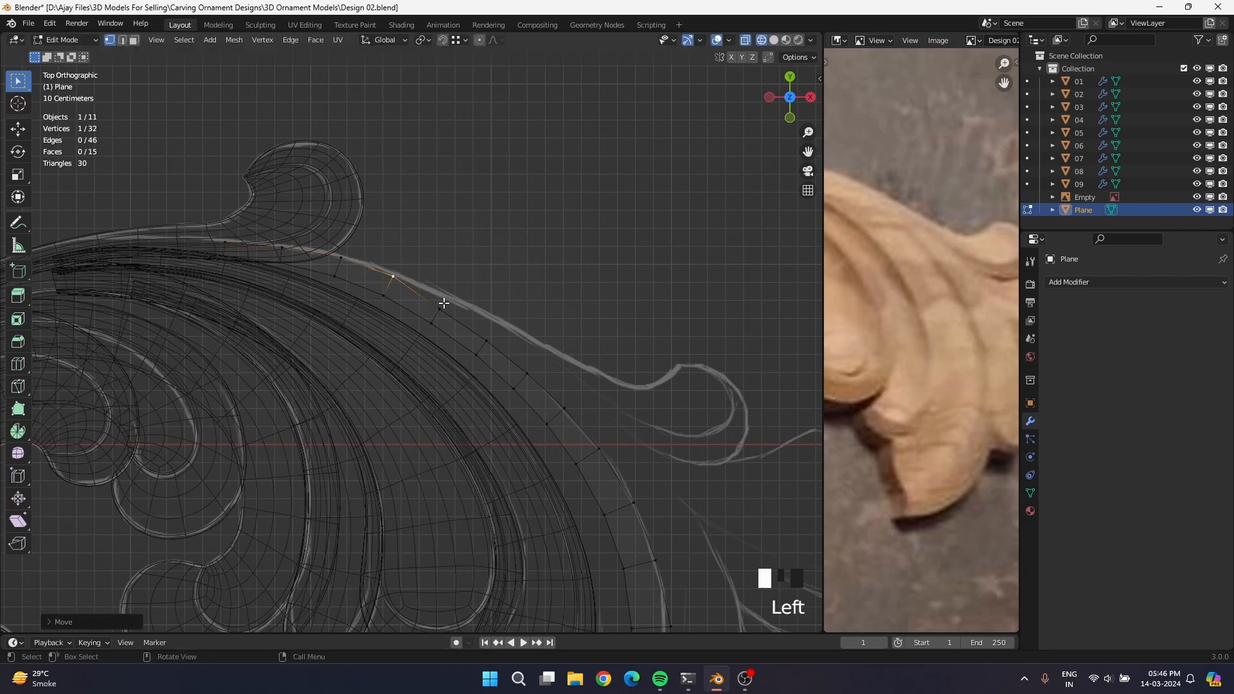
{"action": "left_click", "coordinate": [439, 309]}
{"action": "key", "text": "g"}
{"action": "left_click", "coordinate": [443, 297]}
{"action": "left_click", "coordinate": [486, 339]}
{"action": "key", "text": "g"}
{"action": "left_click", "coordinate": [496, 330]}
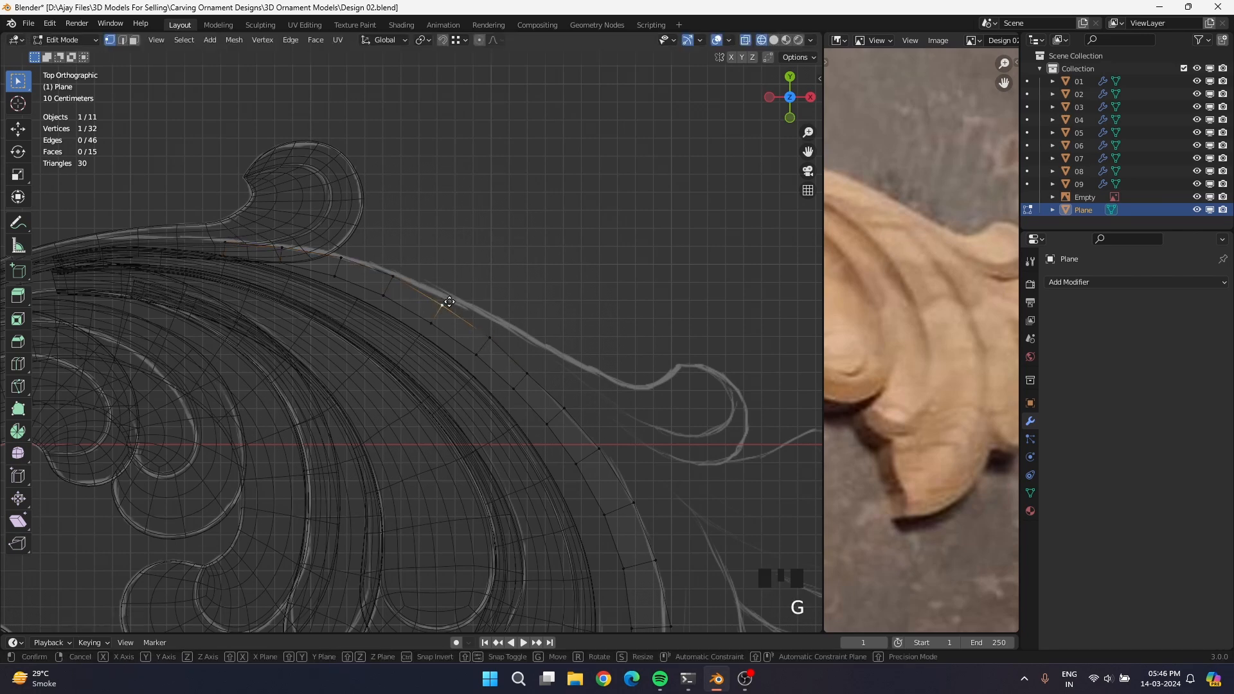
{"action": "left_click", "coordinate": [526, 373]}
{"action": "key", "text": "g"}
{"action": "left_click", "coordinate": [538, 365]}
{"action": "left_click", "coordinate": [564, 408]}
{"action": "key", "text": "g"}
{"action": "left_click", "coordinate": [575, 401]}
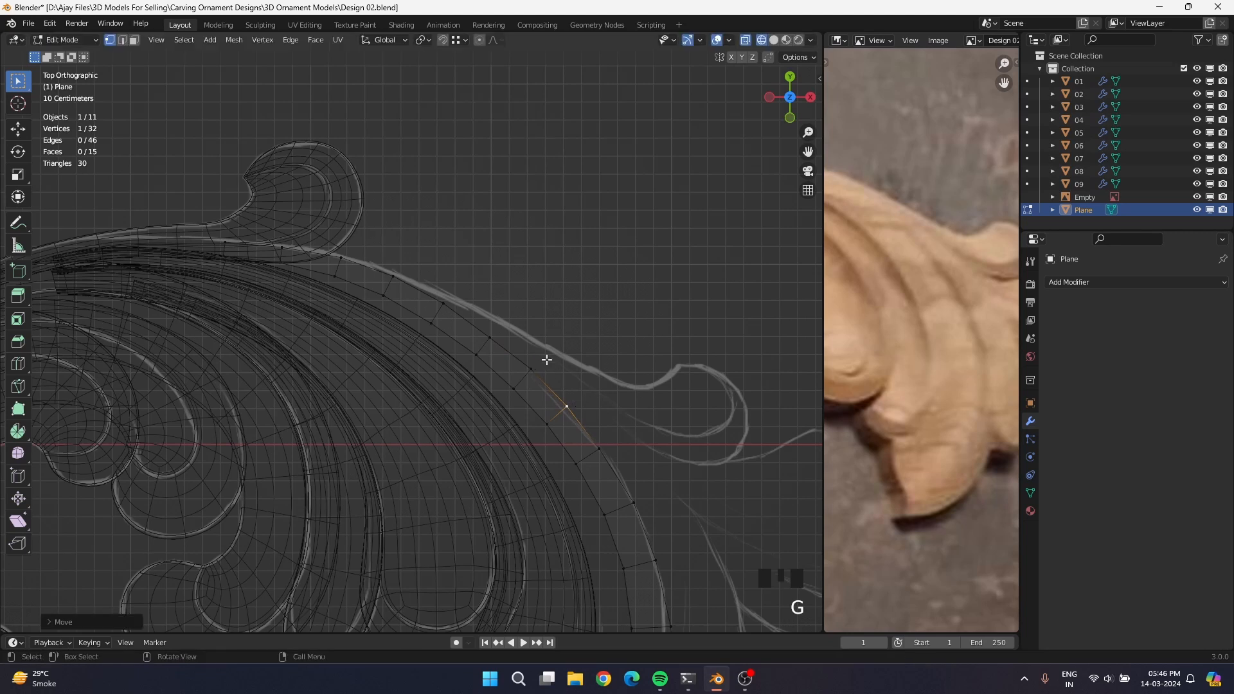
Fine-tune the three middle outer vertices along the stem for a smooth outer edge.
{"action": "left_click", "coordinate": [537, 368]}
{"action": "key", "text": "g"}
{"action": "left_click", "coordinate": [537, 367]}
{"action": "left_click", "coordinate": [497, 336]}
{"action": "key", "text": "g"}
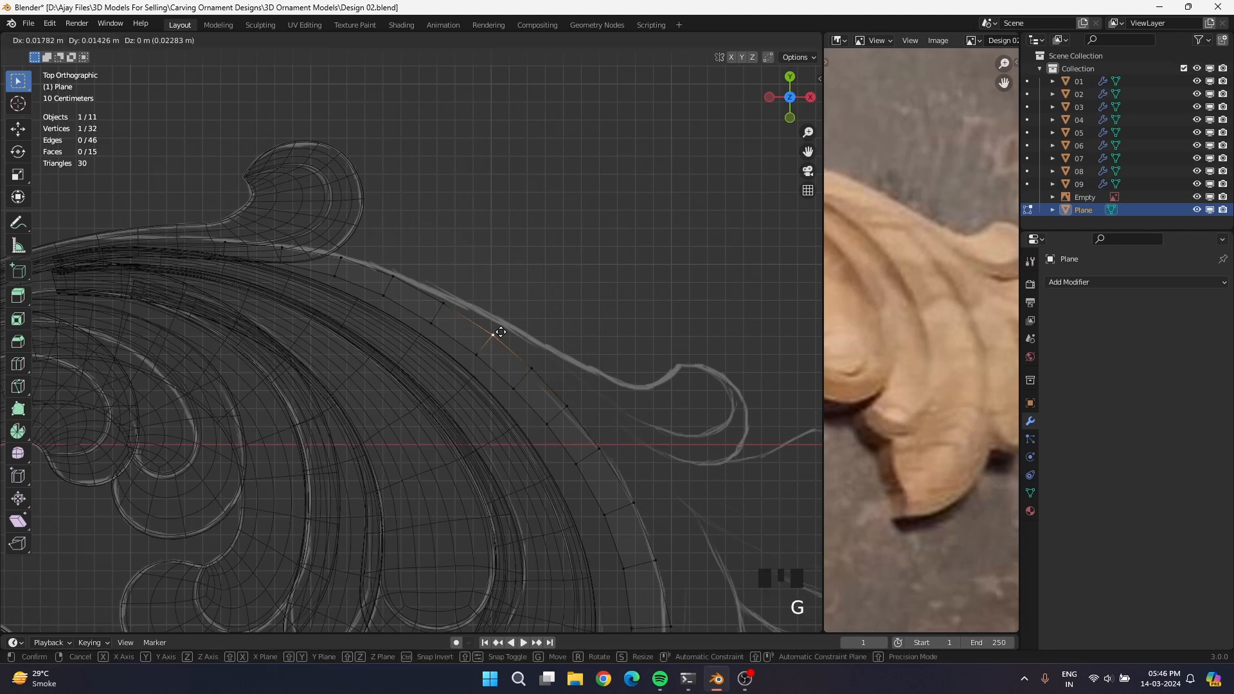
{"action": "left_click", "coordinate": [499, 333]}
{"action": "left_click", "coordinate": [462, 295]}
{"action": "key", "text": "g"}
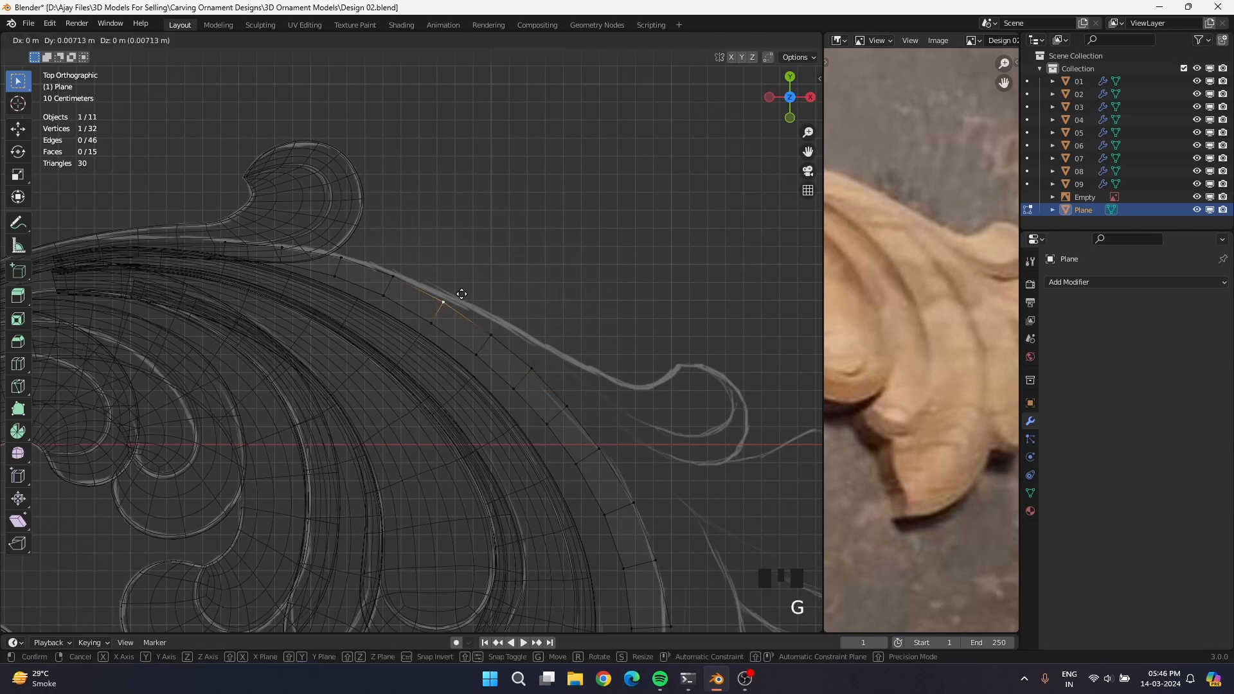
{"action": "left_click", "coordinate": [464, 296]}
Extrude the strip's inner edge loop toward the neighbouring lobes and scale the new row down slightly.
{"action": "scroll", "coordinate": [341, 346], "scroll_direction": "down", "scroll_amount": 4}
{"action": "middle_click_drag", "start_coordinate": [341, 346], "coordinate": [336, 330], "text": "shift"}
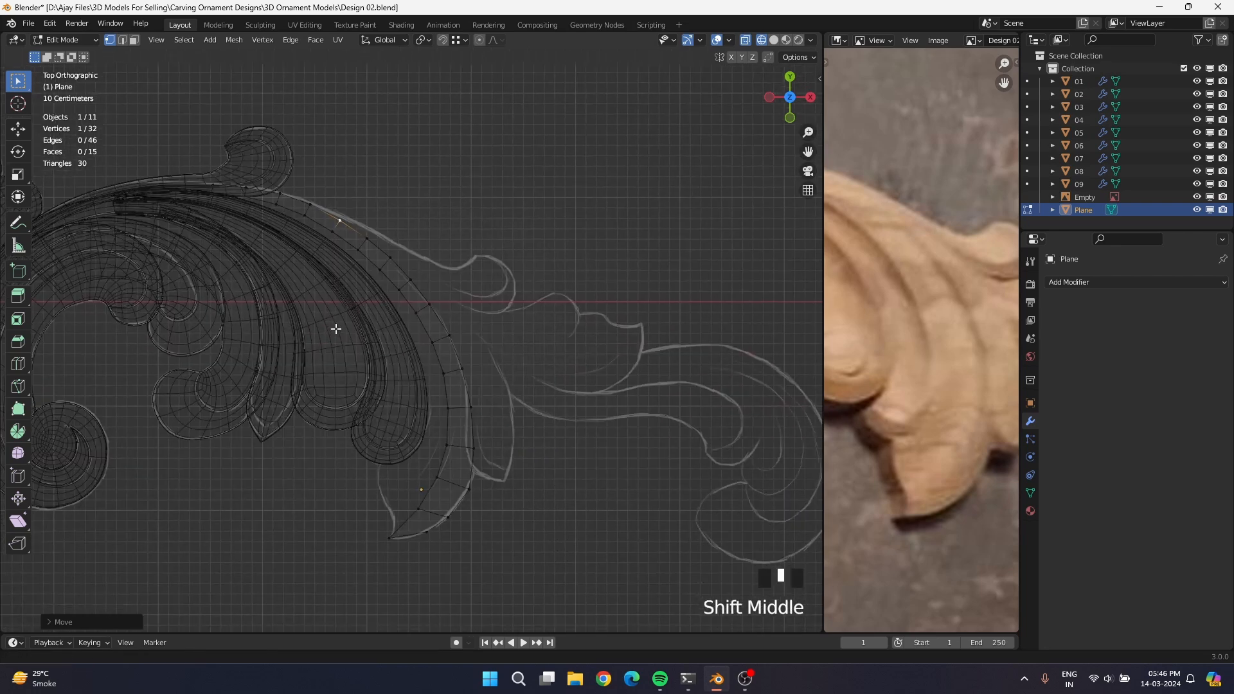
{"action": "scroll", "coordinate": [397, 408], "scroll_direction": "up", "scroll_amount": 4}
{"action": "middle_click_drag", "start_coordinate": [396, 408], "coordinate": [385, 342], "text": "shift"}
{"action": "left_click", "coordinate": [343, 514]}
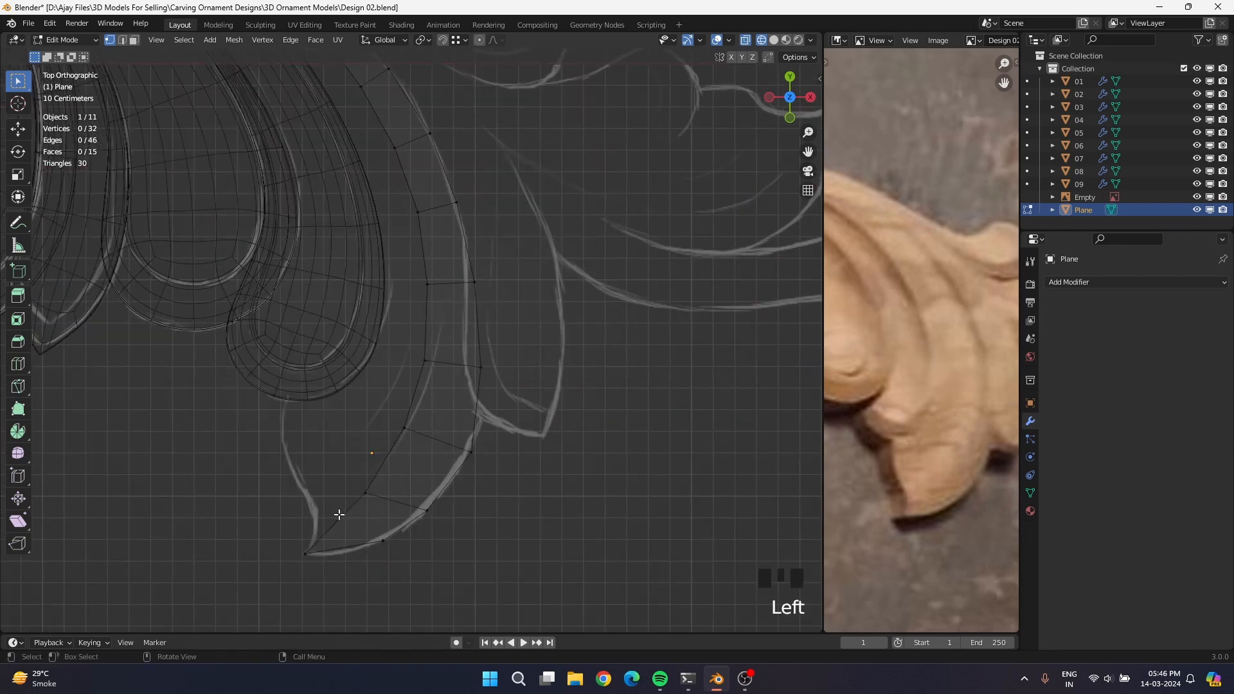
{"action": "left_click", "coordinate": [341, 514], "text": "alt+shift"}
{"action": "key", "text": "e"}
{"action": "left_click", "coordinate": [288, 454]}
{"action": "key", "text": "s"}
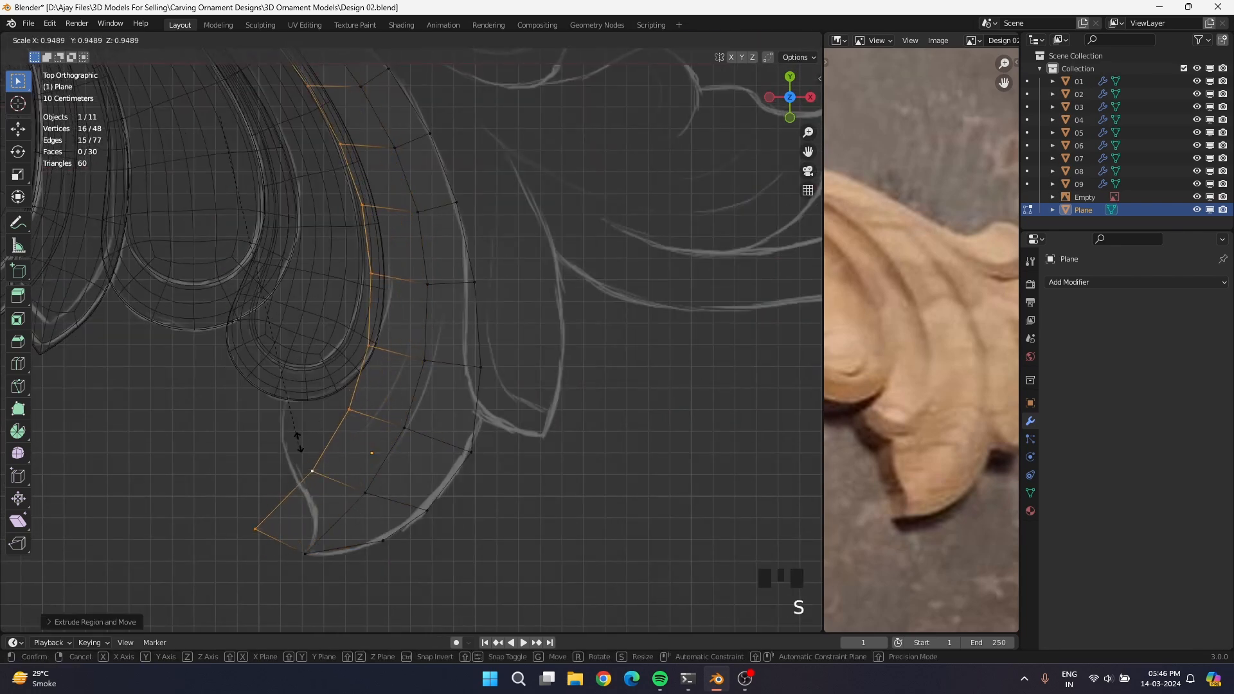
{"action": "left_click", "coordinate": [314, 423]}
Move the new row's lower end vertex up to where the leaf's sketched inner outline meets the neighbouring lobe.
{"action": "scroll", "coordinate": [322, 413], "scroll_direction": "down", "scroll_amount": 4}
{"action": "middle_click_drag", "start_coordinate": [308, 366], "coordinate": [365, 412], "text": "shift"}
{"action": "scroll", "coordinate": [402, 420], "scroll_direction": "up", "scroll_amount": 4}
{"action": "left_click", "coordinate": [392, 457]}
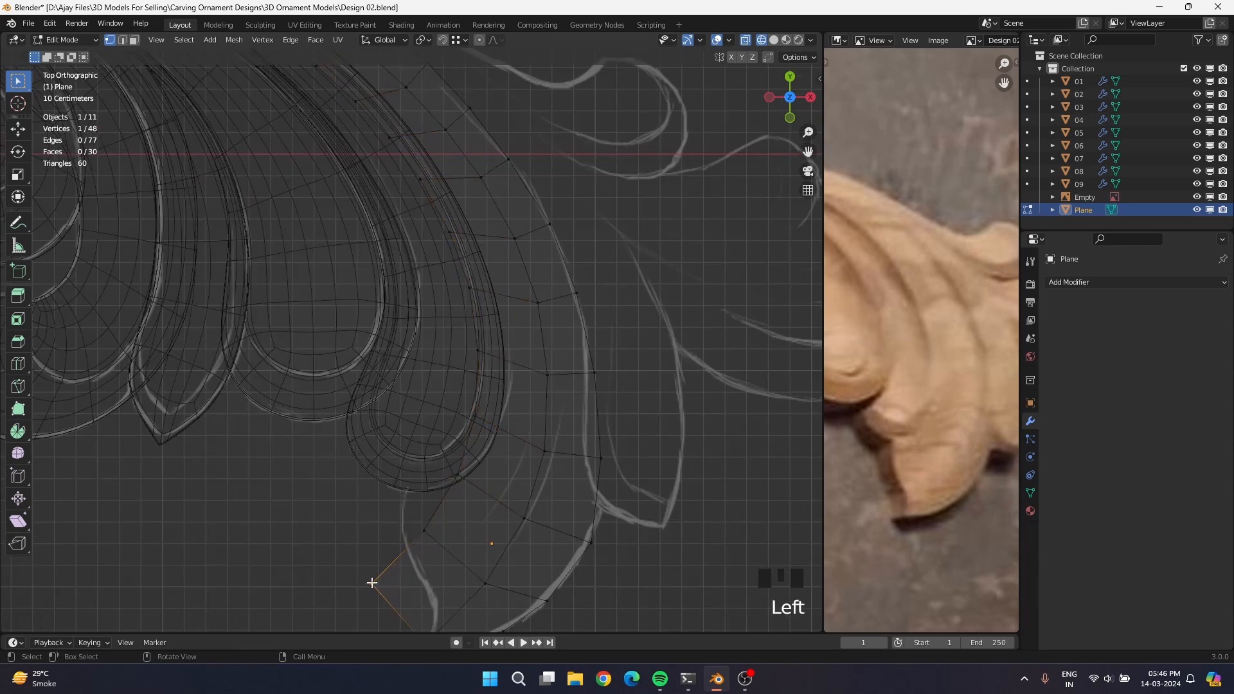
{"action": "key", "text": "g"}
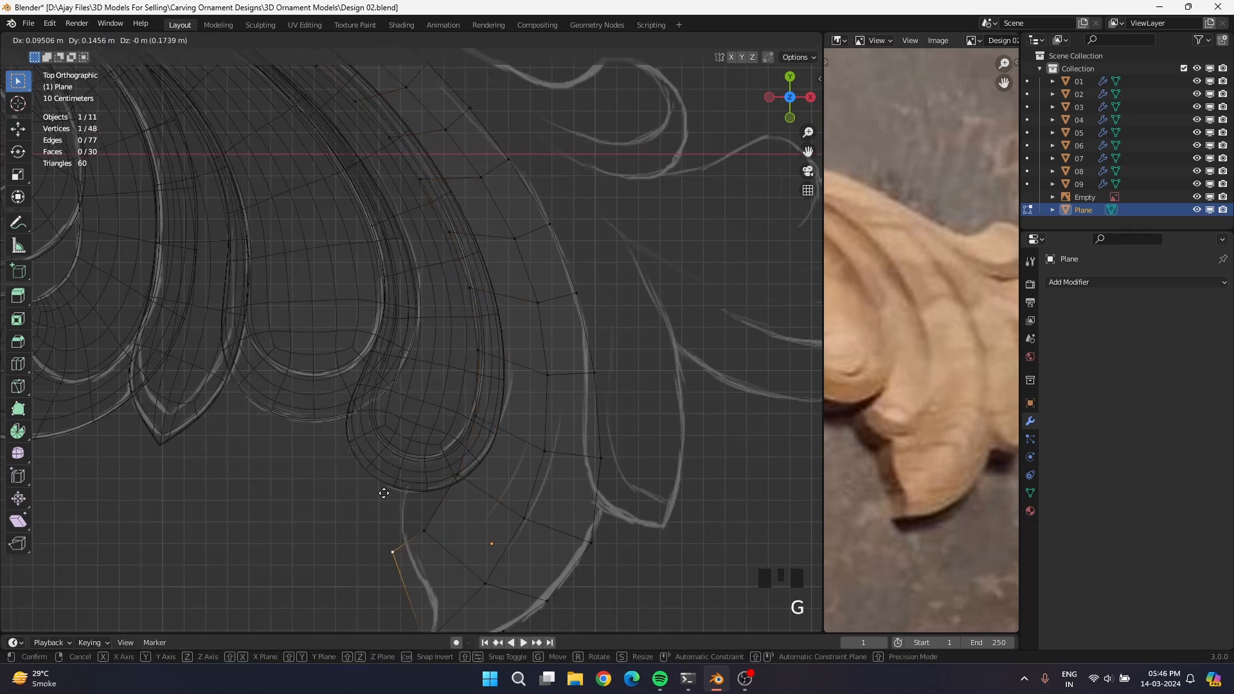
{"action": "left_click", "coordinate": [391, 460]}
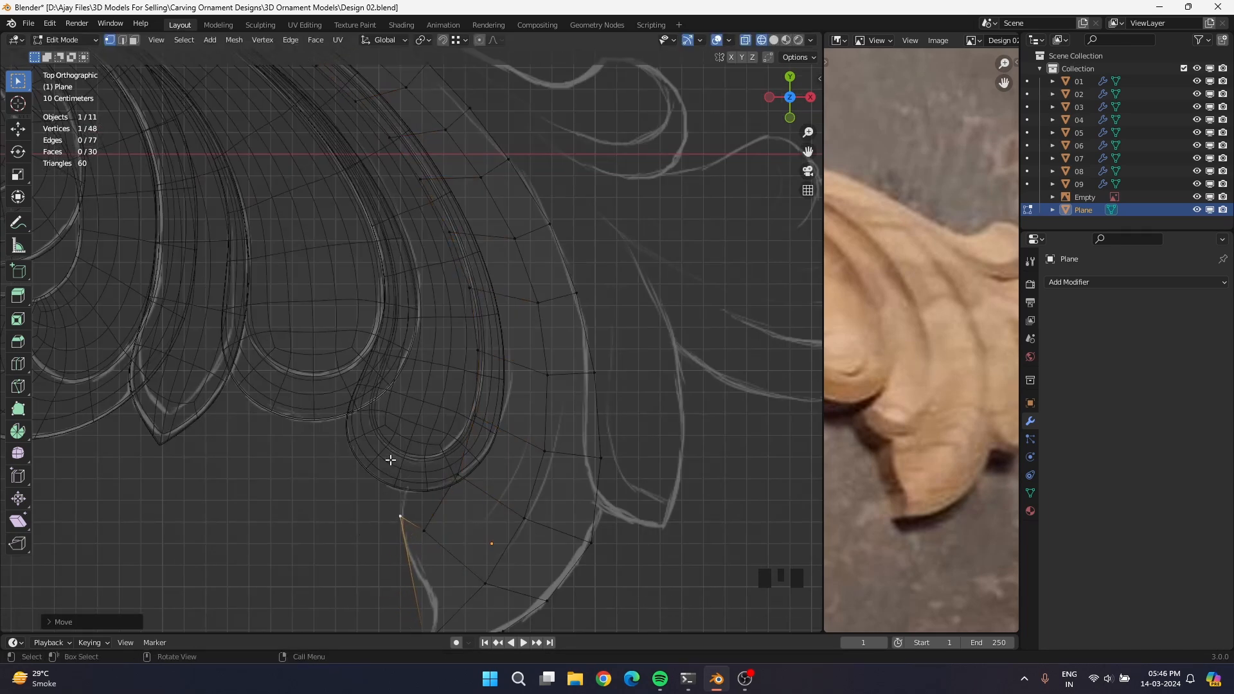
{"action": "key", "text": "g"}
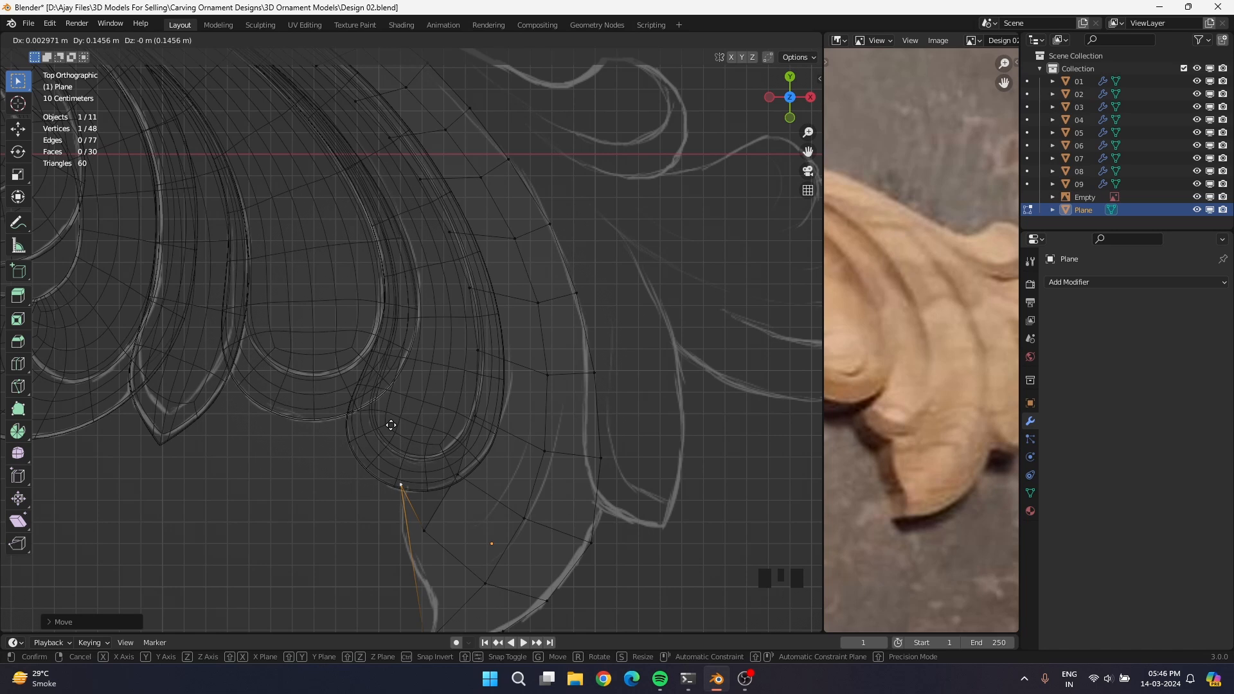
{"action": "left_click", "coordinate": [390, 425]}
Pull the new inner row's lower vertices up onto the rounded tip of the neighbouring lobe.
{"action": "left_click", "coordinate": [424, 529]}
{"action": "key", "text": "g"}
{"action": "left_click", "coordinate": [419, 470]}
{"action": "left_click", "coordinate": [456, 472]}
{"action": "key", "text": "g"}
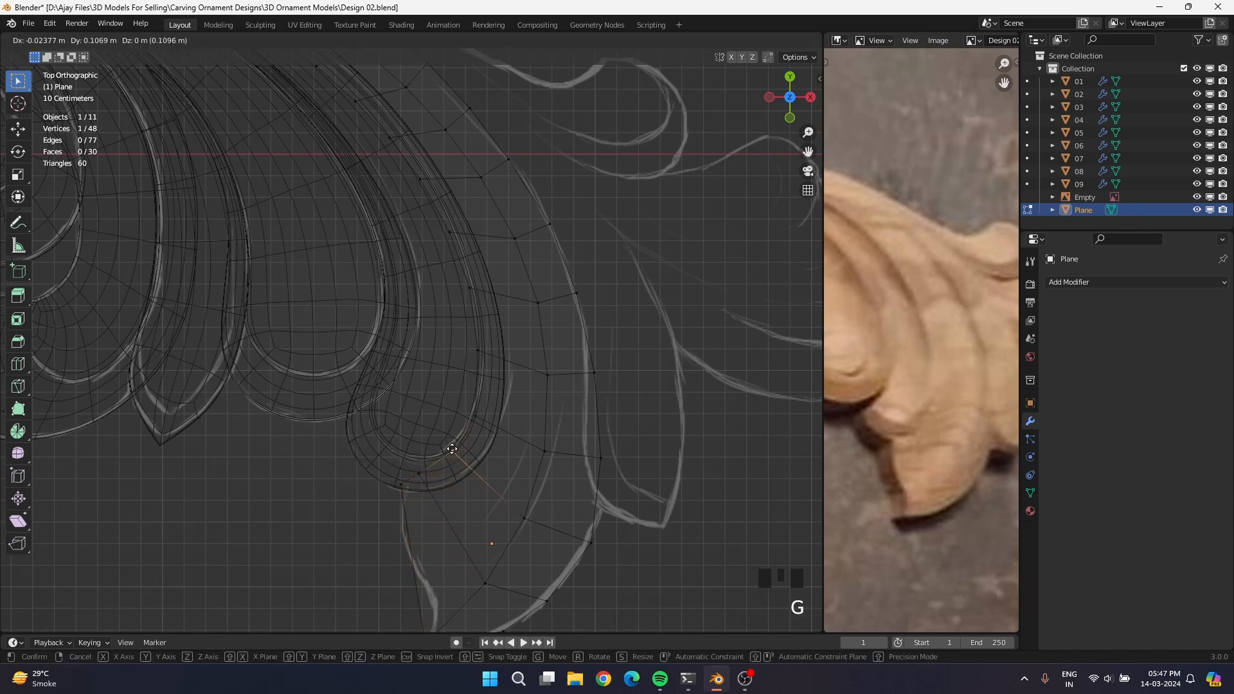
{"action": "left_click", "coordinate": [453, 447]}
{"action": "left_click", "coordinate": [482, 361]}
{"action": "key", "text": "g"}
{"action": "left_click", "coordinate": [473, 417]}
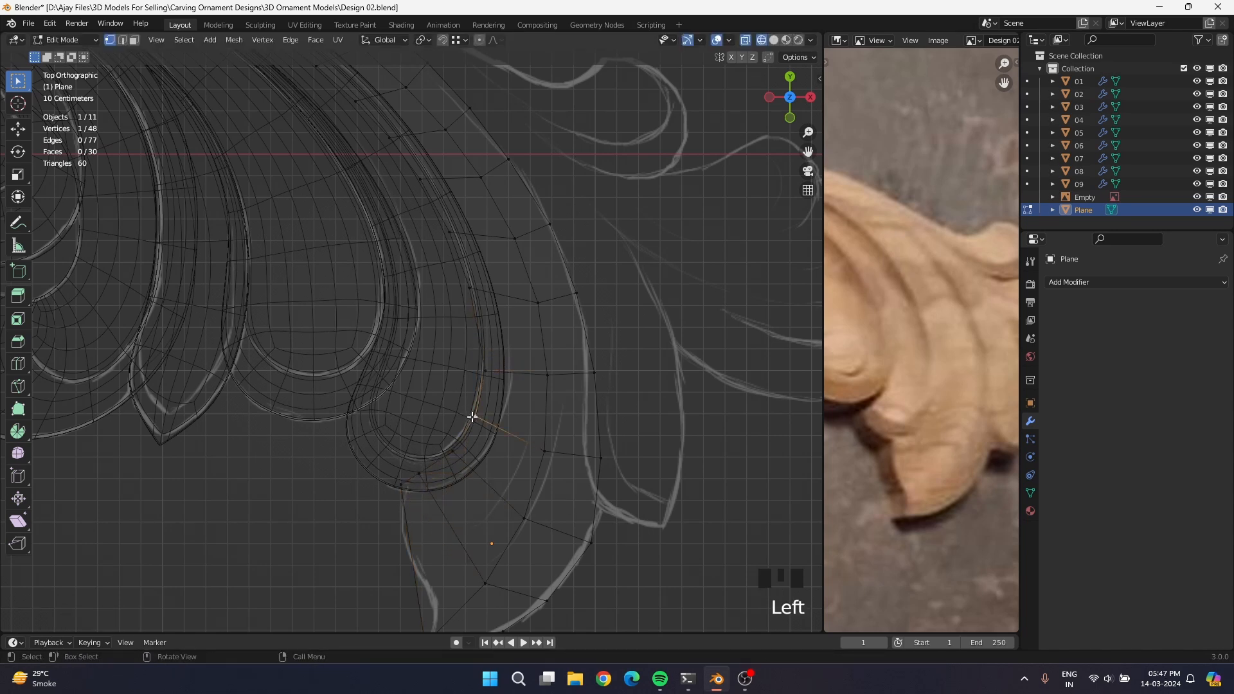
Nudge three inner-row vertices along the curve of the lobe's tip to even out their spacing.
{"action": "key", "text": "g"}
{"action": "left_click", "coordinate": [473, 429]}
{"action": "left_click", "coordinate": [486, 374]}
{"action": "key", "text": "g"}
{"action": "left_click", "coordinate": [484, 380]}
{"action": "left_click", "coordinate": [454, 451]}
{"action": "key", "text": "g"}
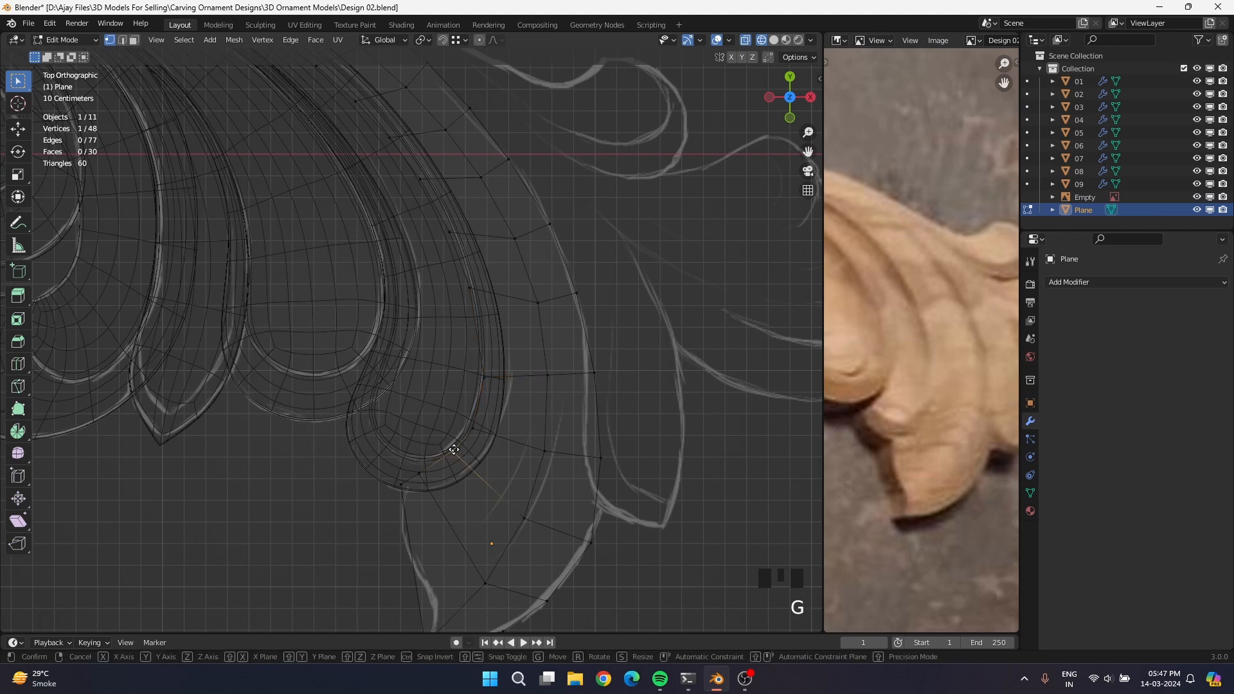
{"action": "left_click", "coordinate": [454, 457]}
Shift the inner-row vertices beneath the lobe's tip so they follow its rounded lower edge.
{"action": "scroll", "coordinate": [437, 500], "scroll_direction": "up", "scroll_amount": 2}
{"action": "left_click", "coordinate": [427, 529]}
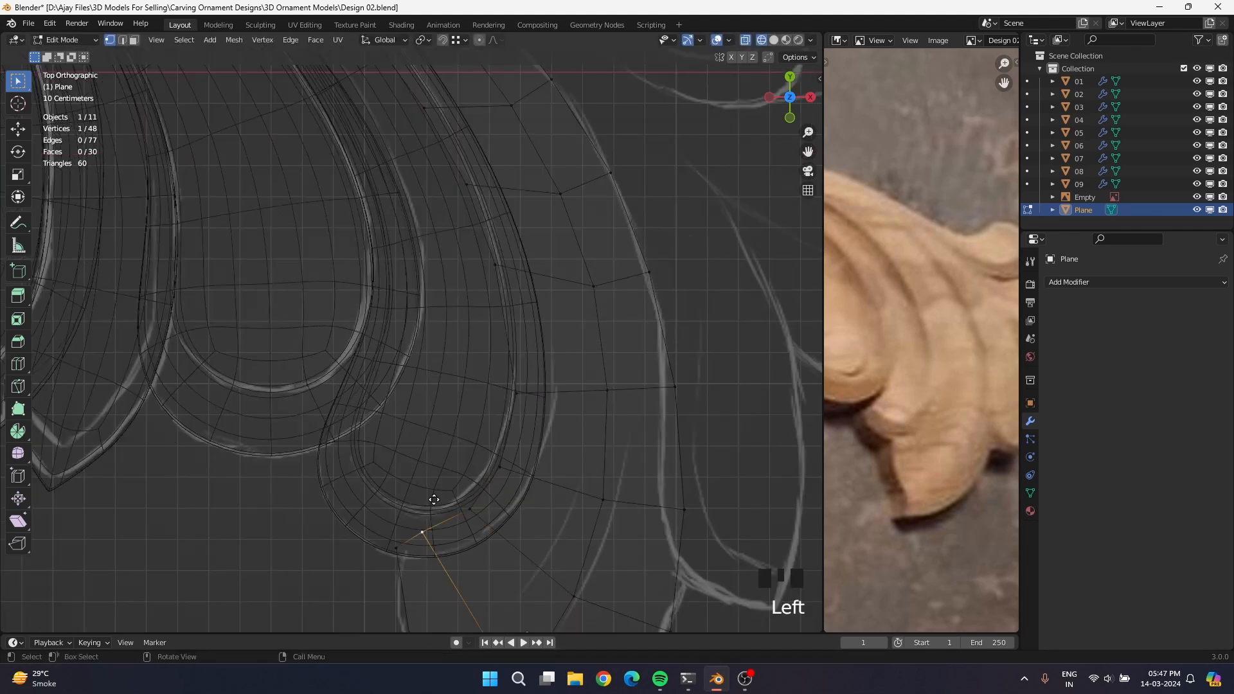
{"action": "key", "text": "g"}
{"action": "left_click", "coordinate": [402, 542]}
{"action": "scroll", "coordinate": [474, 514], "scroll_direction": "down", "scroll_amount": 3}
{"action": "middle_click_drag", "start_coordinate": [473, 515], "coordinate": [413, 411], "text": "shift"}
{"action": "left_click", "coordinate": [394, 479]}
{"action": "key", "text": "g"}
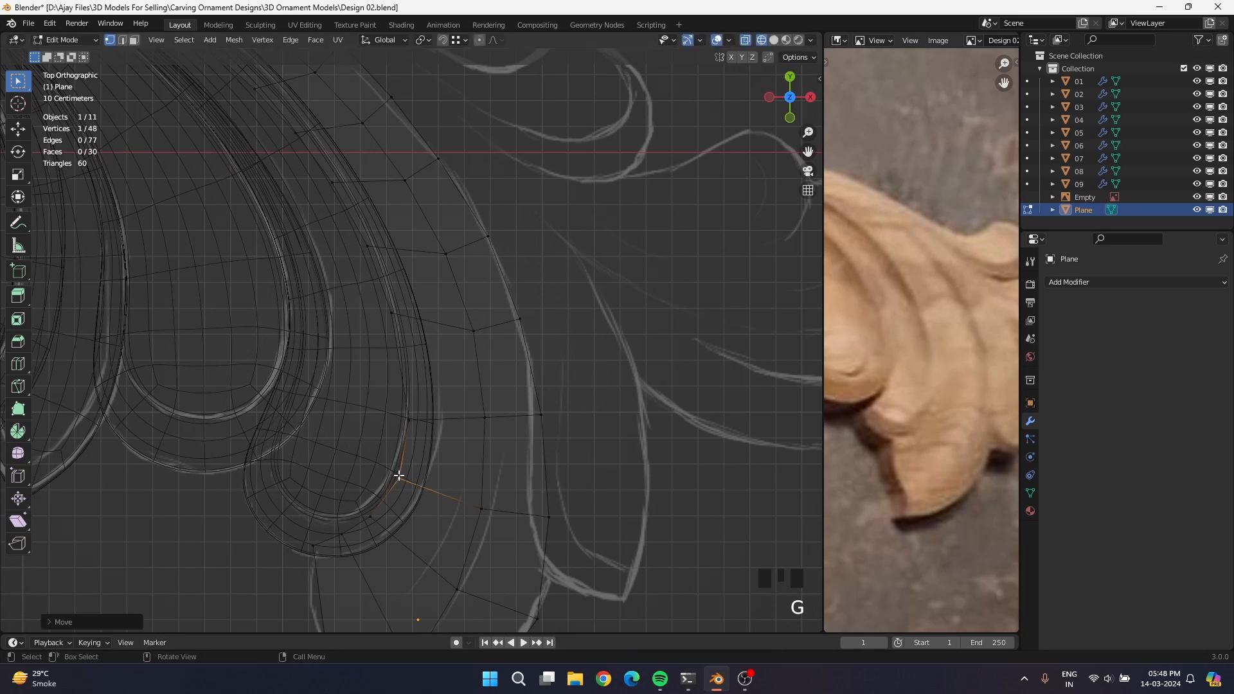
{"action": "left_click", "coordinate": [346, 533]}
{"action": "left_click", "coordinate": [378, 515]}
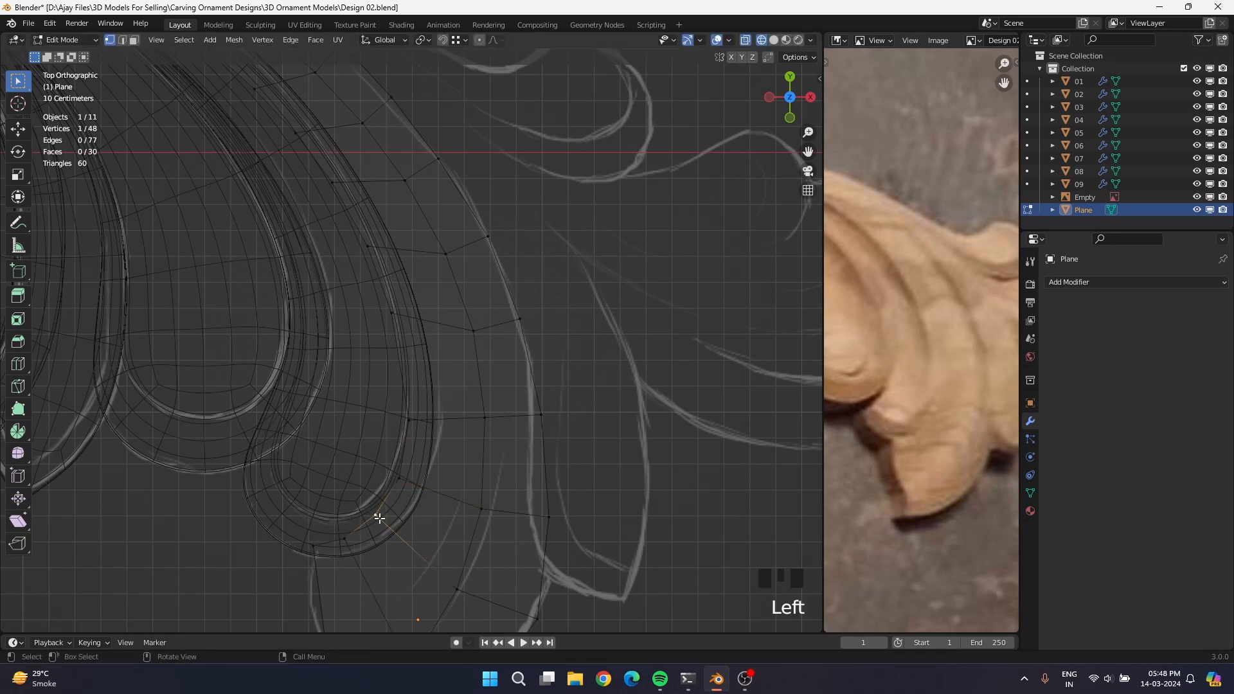
Adjust the inner row's end vertex and its neighbours inside the lower rim of the lobe.
{"action": "left_click", "coordinate": [312, 544]}
{"action": "key", "text": "g"}
{"action": "left_click", "coordinate": [314, 536]}
{"action": "left_click", "coordinate": [343, 537]}
{"action": "key", "text": "g"}
{"action": "left_click", "coordinate": [351, 536]}
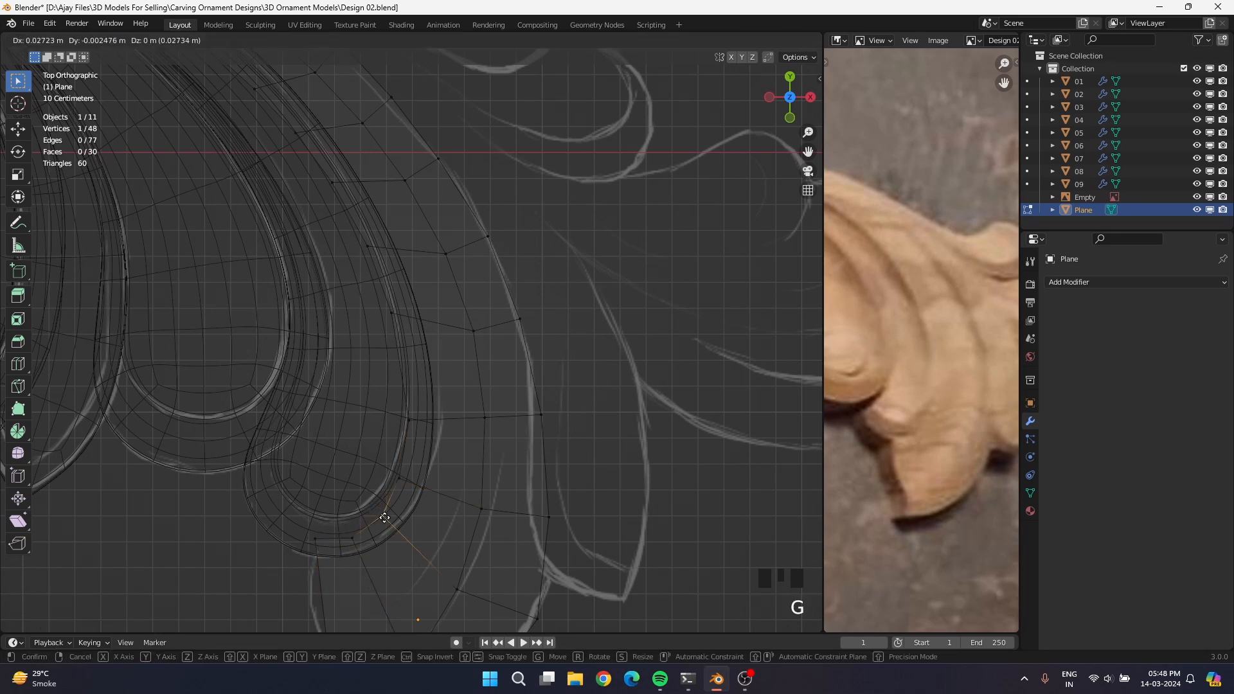
{"action": "left_click", "coordinate": [409, 419]}
Move two inner-row vertices above the lobe's tip down along the lobe's outer side.
{"action": "left_click", "coordinate": [394, 315]}
{"action": "key", "text": "g"}
{"action": "left_click", "coordinate": [409, 351]}
{"action": "left_click", "coordinate": [369, 249]}
{"action": "key", "text": "g"}
{"action": "left_click", "coordinate": [388, 277]}
Reposition three inner-row vertices along the middle of the bend to follow the neighbouring lobe's edge.
{"action": "mouse_move", "coordinate": [358, 210]}
{"action": "middle_mouse_down", "text": "shift"}
{"action": "mouse_move", "coordinate": [380, 361]}
{"action": "mouse_move", "coordinate": [410, 320]}
{"action": "mouse_move", "coordinate": [386, 316]}
{"action": "middle_mouse_up", "text": "shift"}
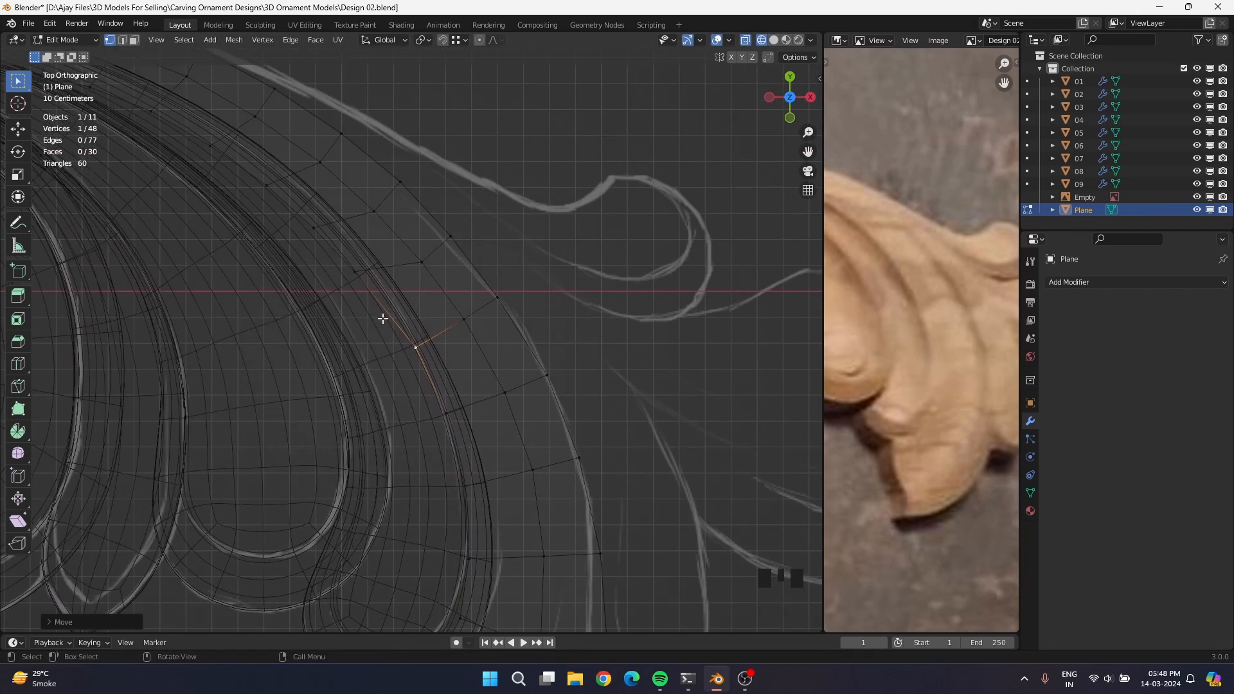
{"action": "left_click", "coordinate": [358, 276]}
{"action": "key", "text": "g"}
{"action": "left_click", "coordinate": [383, 303]}
{"action": "left_click", "coordinate": [302, 238]}
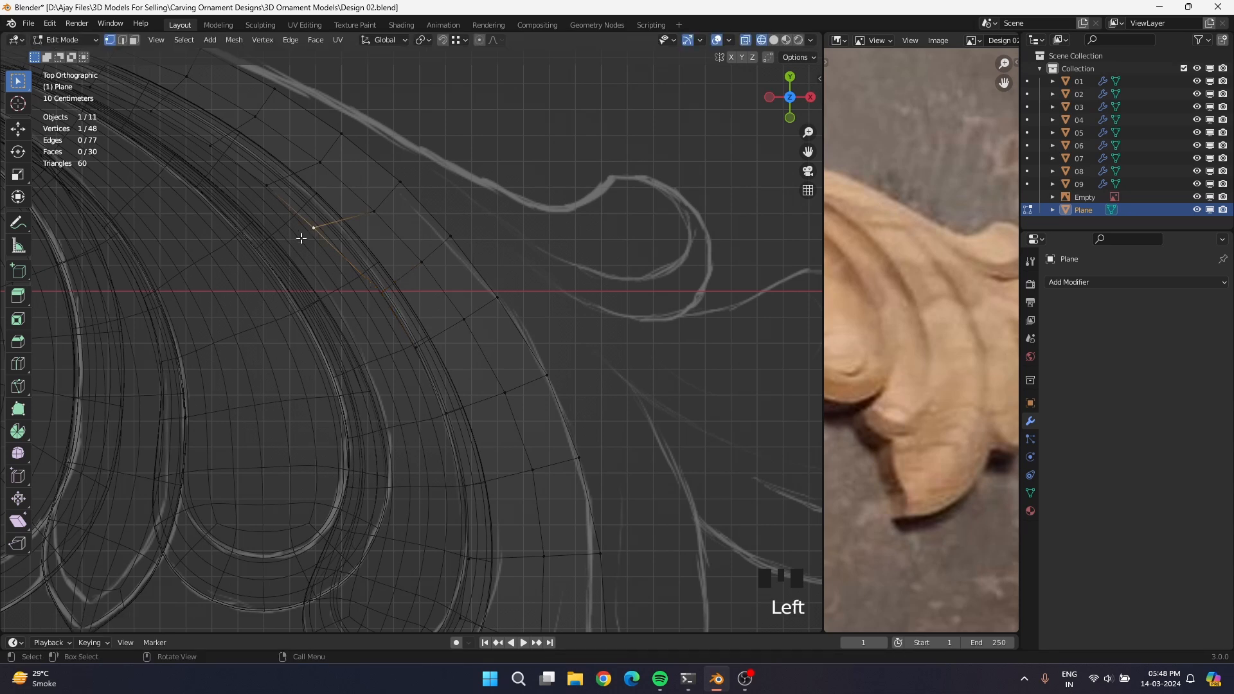
{"action": "key", "text": "g"}
{"action": "left_click", "coordinate": [331, 254]}
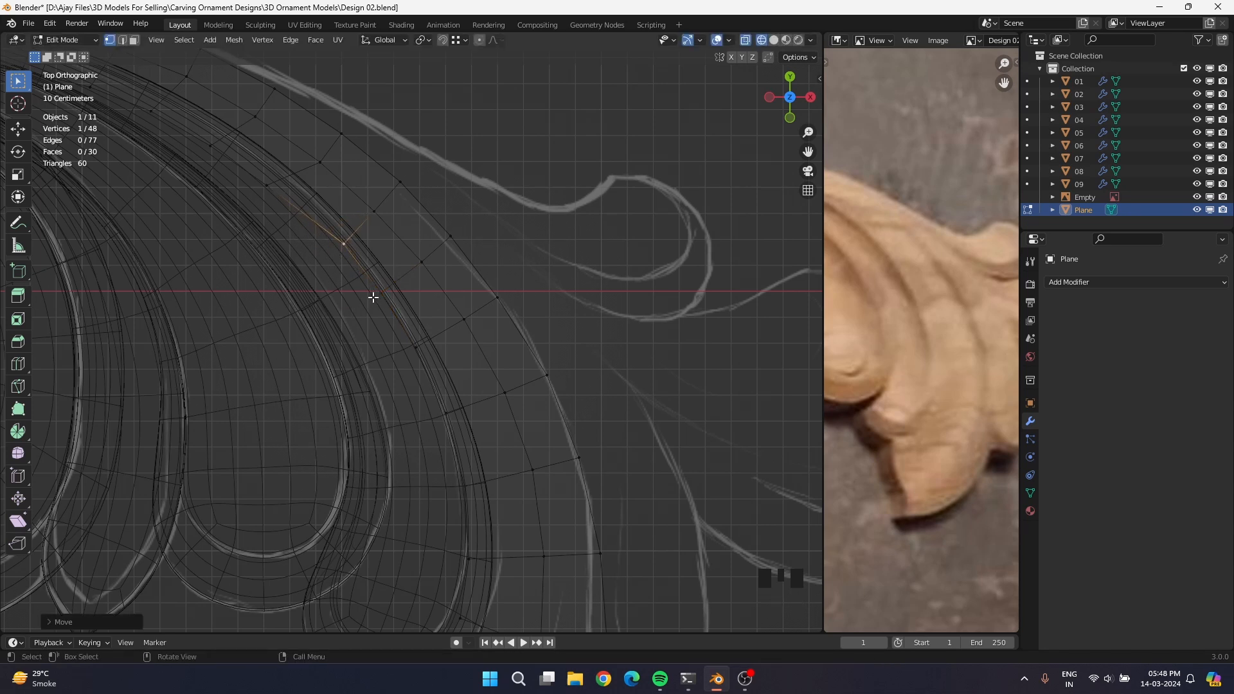
{"action": "left_click", "coordinate": [374, 297]}
{"action": "key", "text": "g"}
{"action": "left_click", "coordinate": [377, 297]}
Shift the remaining inner-row vertices toward the stem's upper end so the row narrows evenly below the curled leaf.
{"action": "left_click", "coordinate": [264, 193]}
{"action": "key", "text": "g"}
{"action": "left_click", "coordinate": [293, 203]}
{"action": "left_click", "coordinate": [204, 149]}
{"action": "key", "text": "g"}
{"action": "left_click", "coordinate": [227, 152]}
{"action": "key", "text": "g"}
{"action": "left_click", "coordinate": [227, 152]}
{"action": "middle_click_drag", "start_coordinate": [248, 231], "coordinate": [367, 256], "text": "shift"}
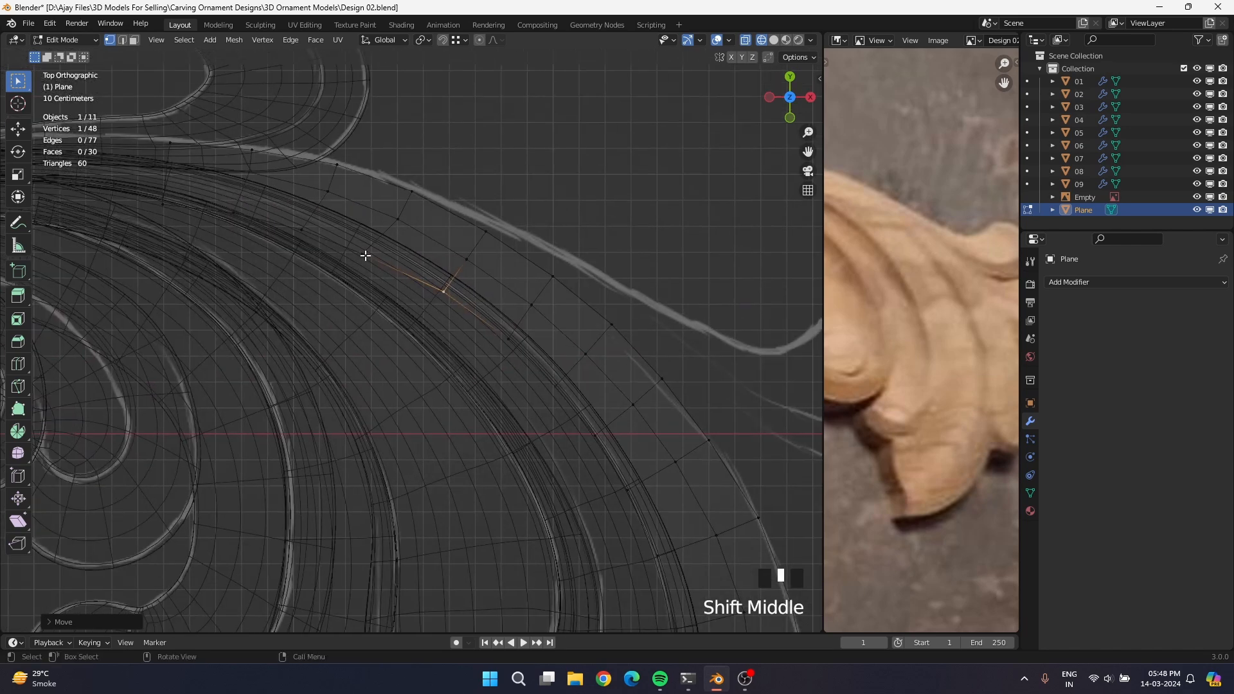
{"action": "key", "text": "g"}
{"action": "key", "text": "g"}
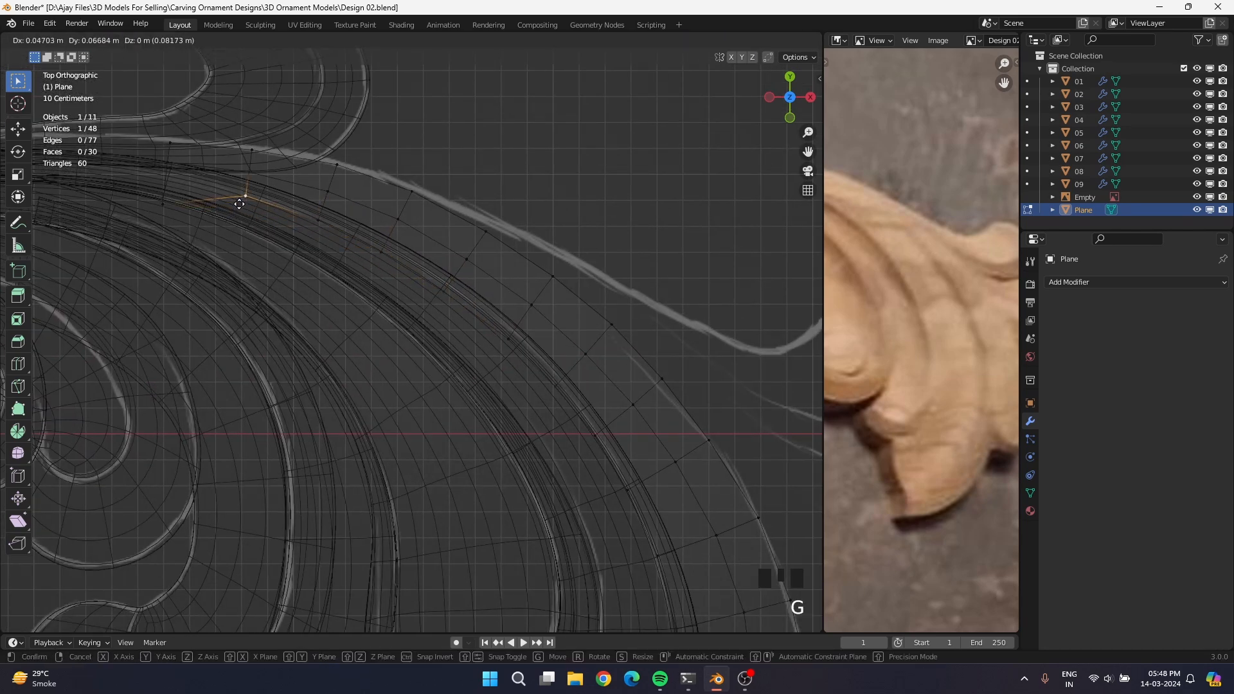
{"action": "left_click", "coordinate": [158, 195]}
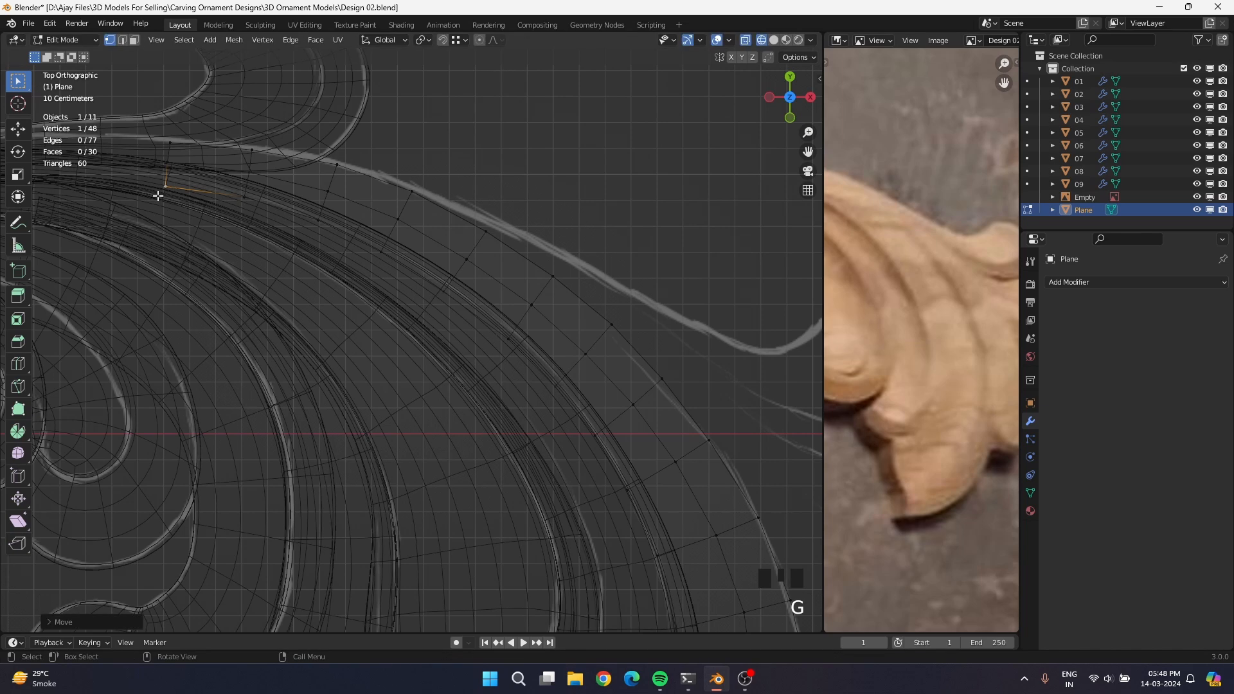
Slide the two middle-row vertices above the leaf's tip along their edges toward the outer outline.
{"action": "scroll", "coordinate": [341, 369], "scroll_direction": "down", "scroll_amount": 3}
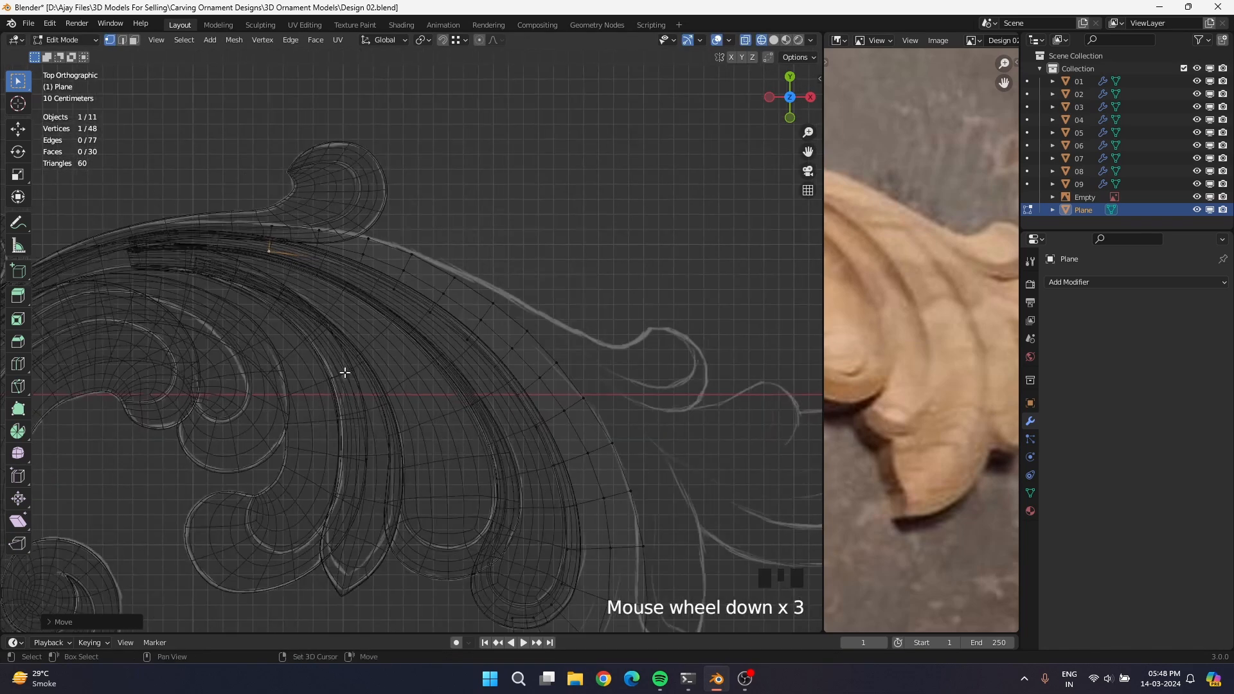
{"action": "middle_click_drag", "start_coordinate": [341, 369], "coordinate": [408, 300], "text": "shift"}
{"action": "middle_click_drag", "start_coordinate": [492, 464], "coordinate": [495, 446], "text": "shift"}
{"action": "scroll", "coordinate": [450, 364], "scroll_direction": "up", "scroll_amount": 2}
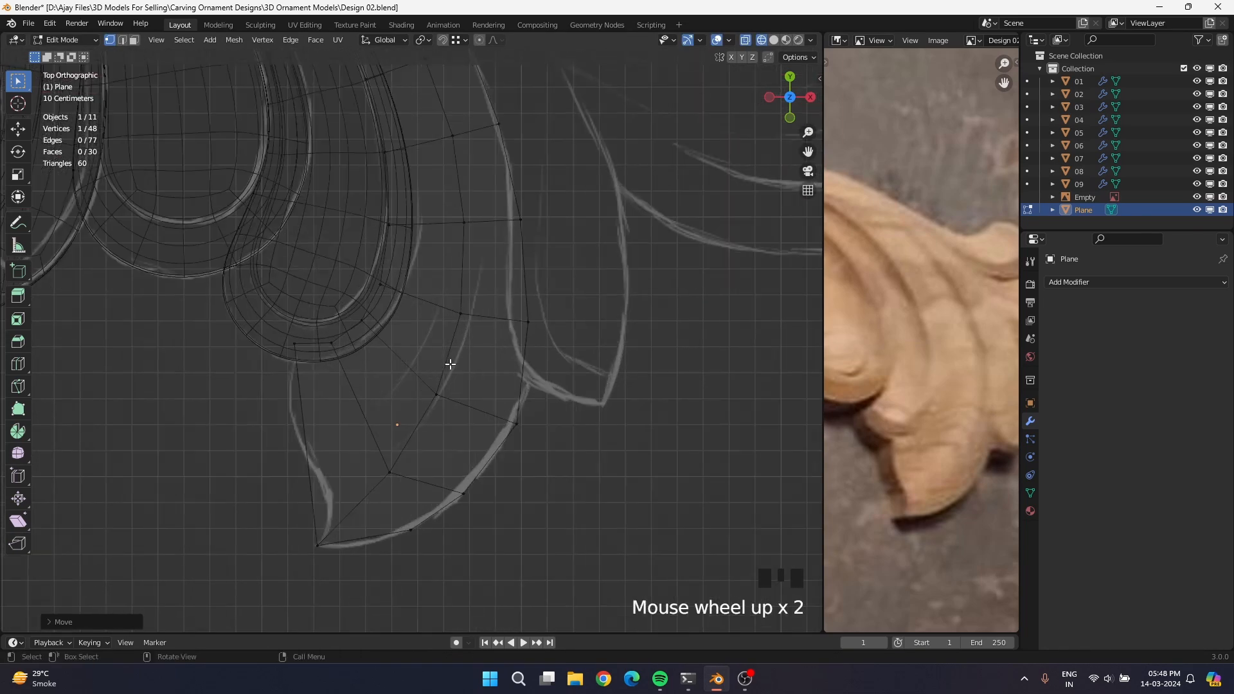
{"action": "left_click", "coordinate": [452, 391]}
{"action": "key", "text": "g"}
{"action": "key", "text": "g"}
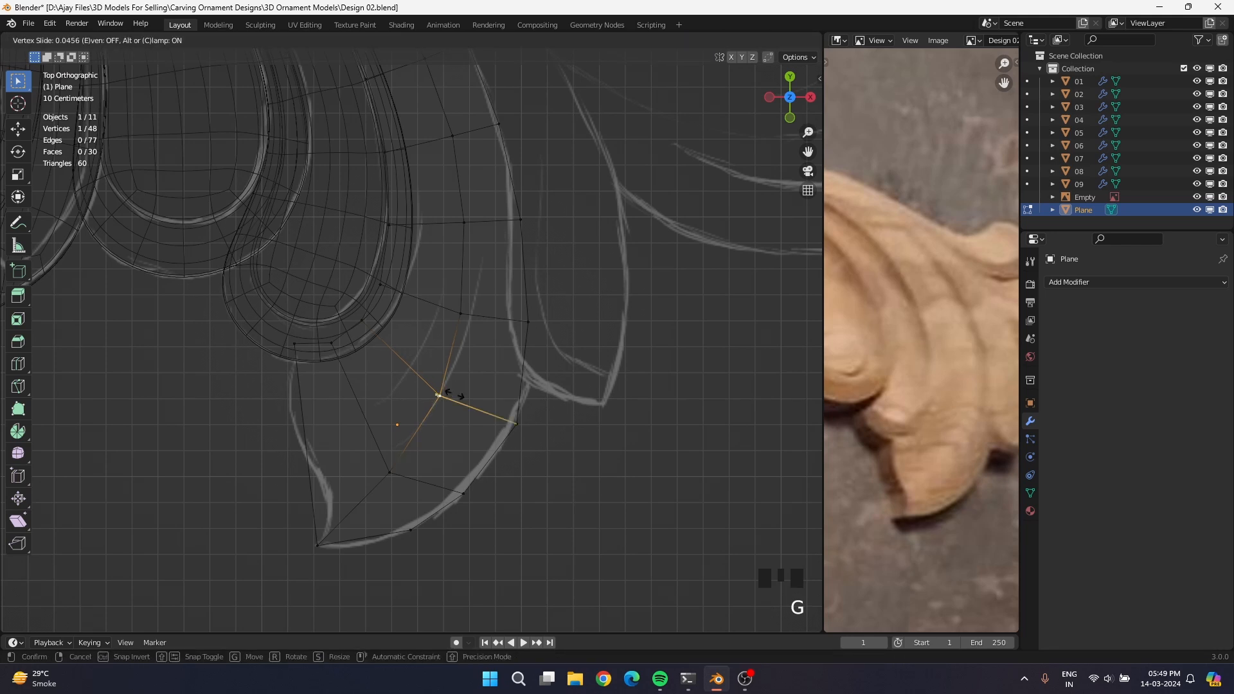
{"action": "left_click", "coordinate": [455, 393]}
{"action": "left_click", "coordinate": [469, 317]}
{"action": "key", "text": "g"}
{"action": "key", "text": "g"}
{"action": "left_click", "coordinate": [480, 317]}
Slide the two middle-row vertices beside the lobe outward along their cross edges.
{"action": "left_click", "coordinate": [468, 225]}
{"action": "key", "text": "g"}
{"action": "key", "text": "g"}
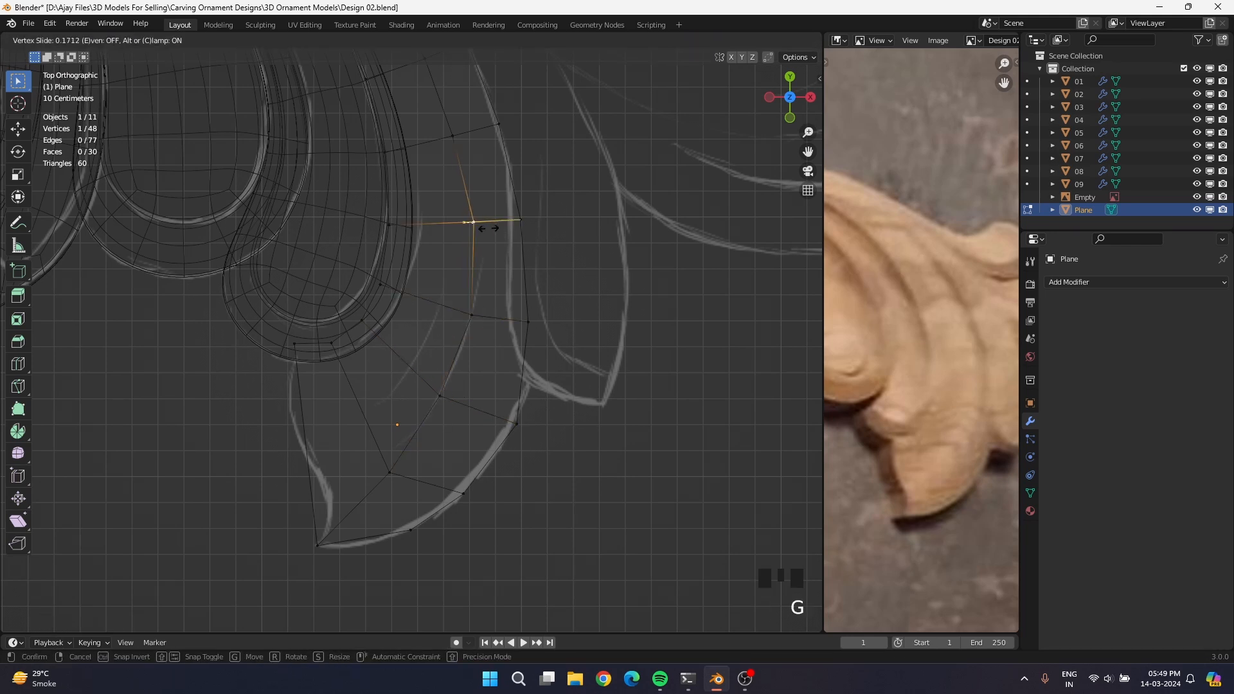
{"action": "left_click", "coordinate": [482, 225]}
{"action": "left_click", "coordinate": [453, 137]}
{"action": "key", "text": "g"}
{"action": "key", "text": "g"}
{"action": "left_click", "coordinate": [463, 138]}
Slide the two middle-row vertices at the start of the upper bend closer to the outer edge.
{"action": "middle_click_drag", "start_coordinate": [466, 251], "coordinate": [500, 455], "text": "shift"}
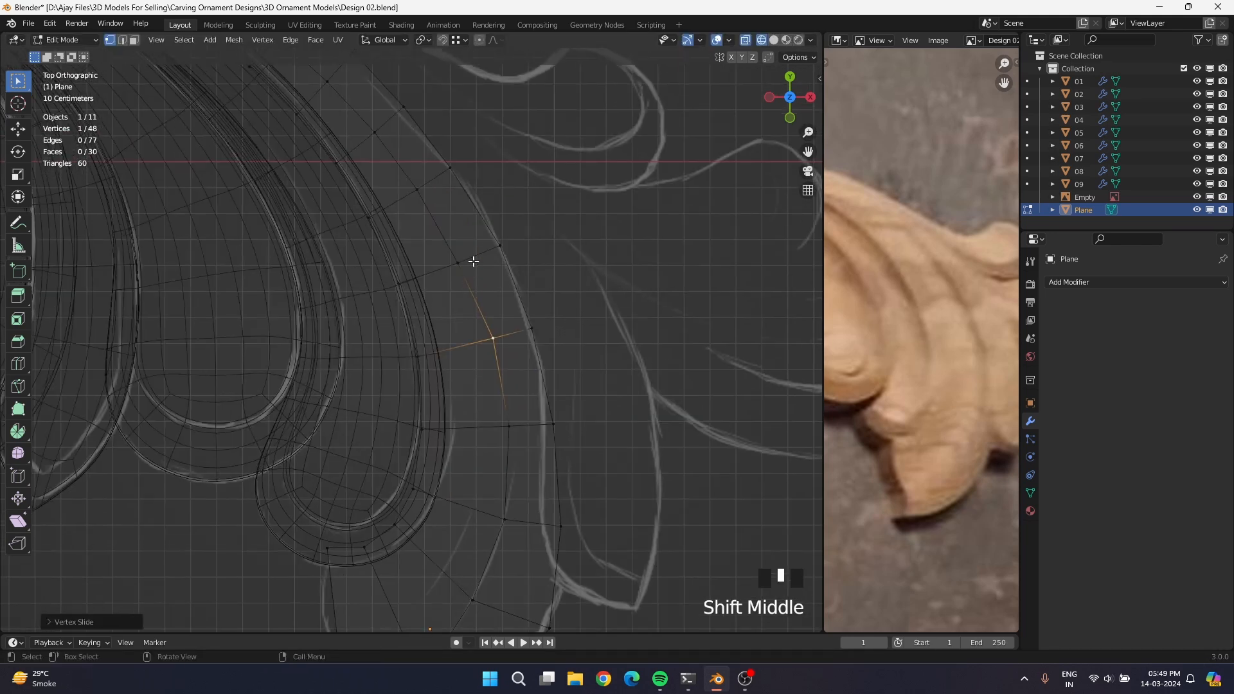
{"action": "left_click", "coordinate": [474, 256]}
{"action": "key", "text": "g"}
{"action": "key", "text": "g"}
{"action": "left_click", "coordinate": [480, 251]}
{"action": "left_click", "coordinate": [429, 186]}
{"action": "key", "text": "g"}
{"action": "key", "text": "g"}
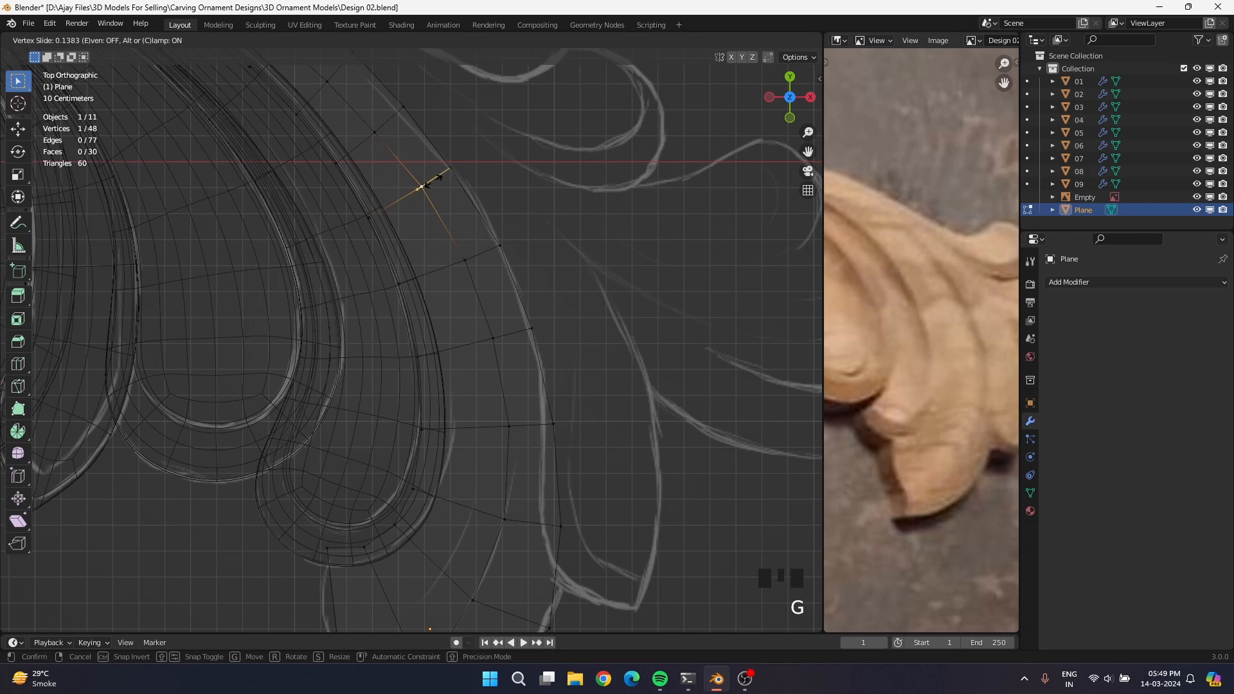
{"action": "left_click", "coordinate": [378, 130]}
Slide the middle-row vertices around the crest of the bend outward to keep the outer band narrow.
{"action": "middle_click_drag", "start_coordinate": [371, 218], "coordinate": [409, 403], "text": "shift"}
{"action": "left_click", "coordinate": [379, 267]}
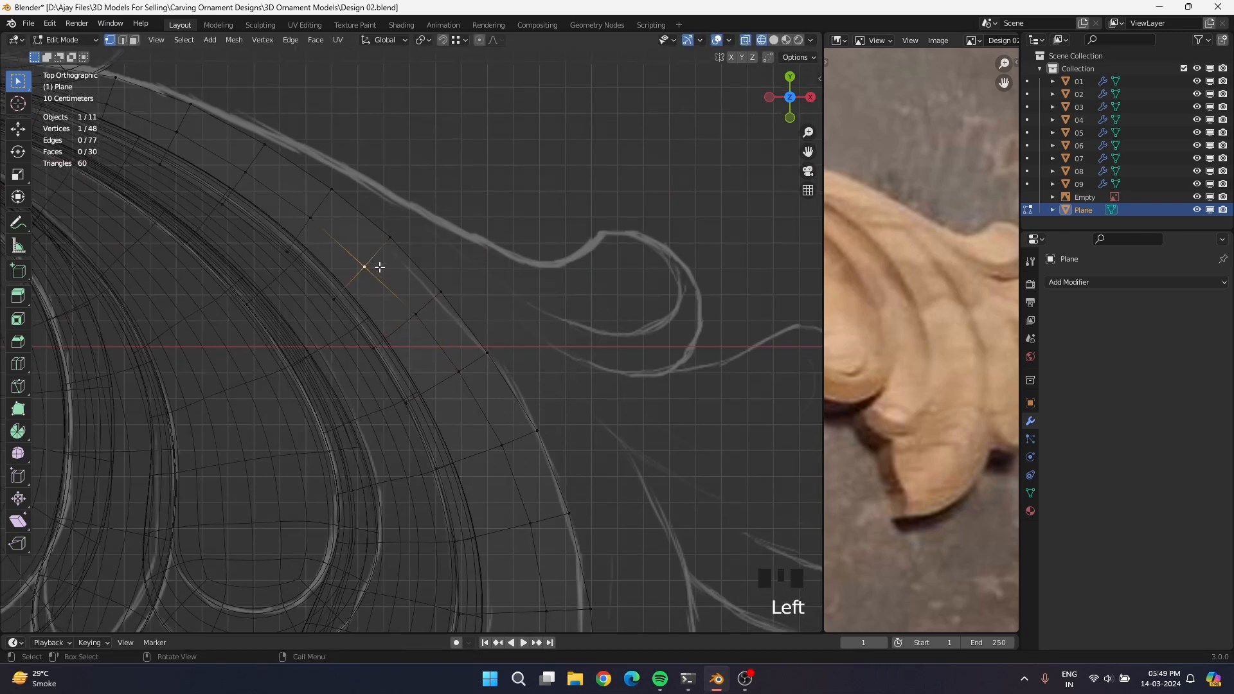
{"action": "key", "text": "g"}
{"action": "key", "text": "g"}
{"action": "left_click", "coordinate": [386, 262]}
{"action": "left_click", "coordinate": [324, 212]}
{"action": "key", "text": "g"}
{"action": "key", "text": "g"}
{"action": "left_click", "coordinate": [326, 208]}
{"action": "key", "text": "g"}
{"action": "key", "text": "g"}
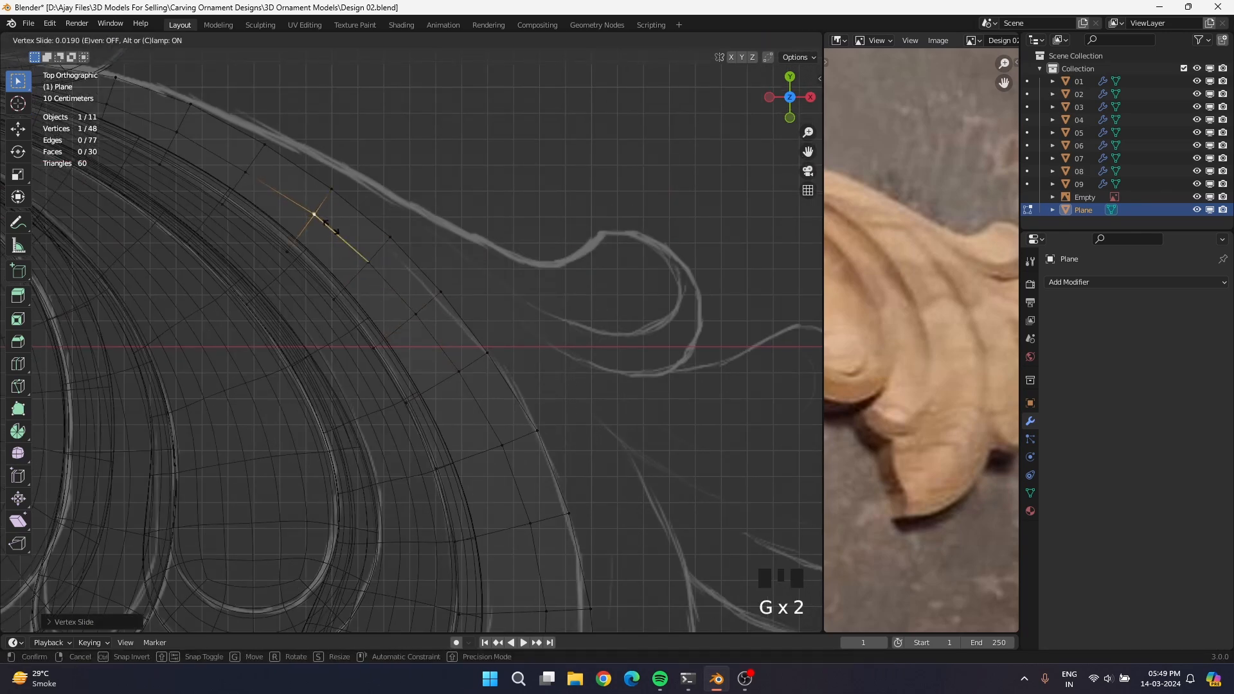
{"action": "left_click", "coordinate": [326, 234]}
Slide the middle-row vertices past the bend toward the sketched stem line and fine-tune their positions.
{"action": "key", "text": "g"}
{"action": "key", "text": "g"}
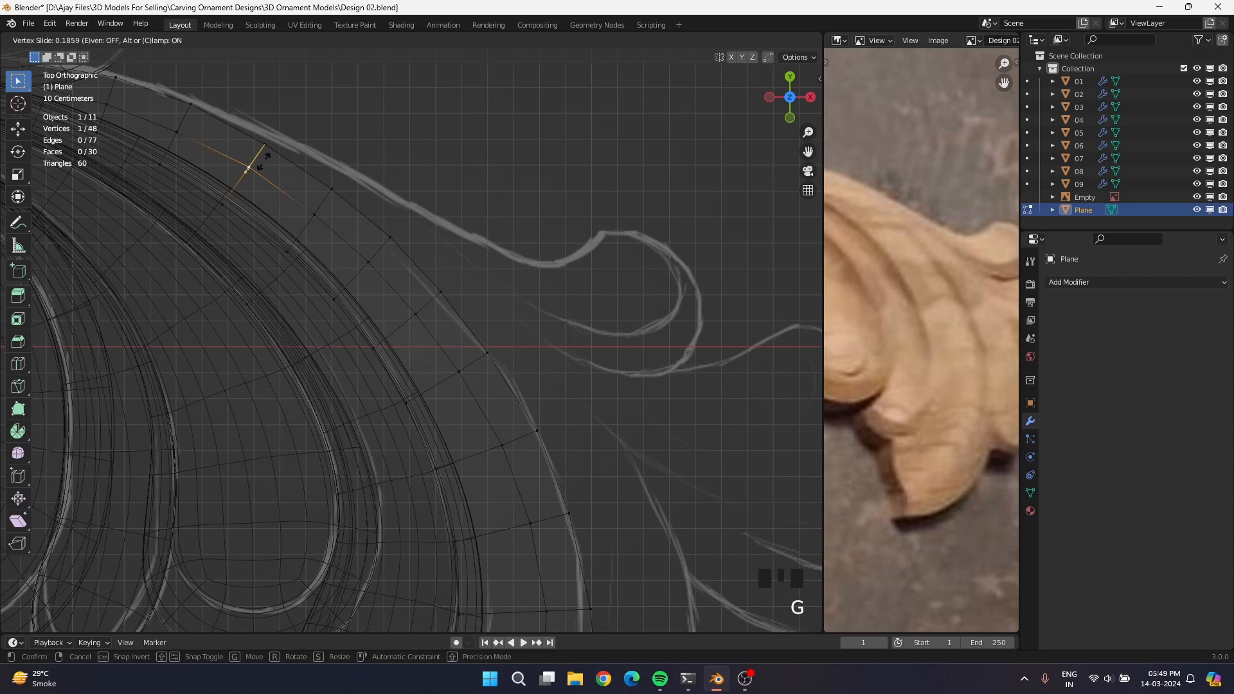
{"action": "left_click", "coordinate": [264, 161]}
{"action": "left_click", "coordinate": [187, 114]}
{"action": "key", "text": "g"}
{"action": "left_click", "coordinate": [186, 114]}
{"action": "left_click", "coordinate": [183, 130]}
{"action": "key", "text": "g"}
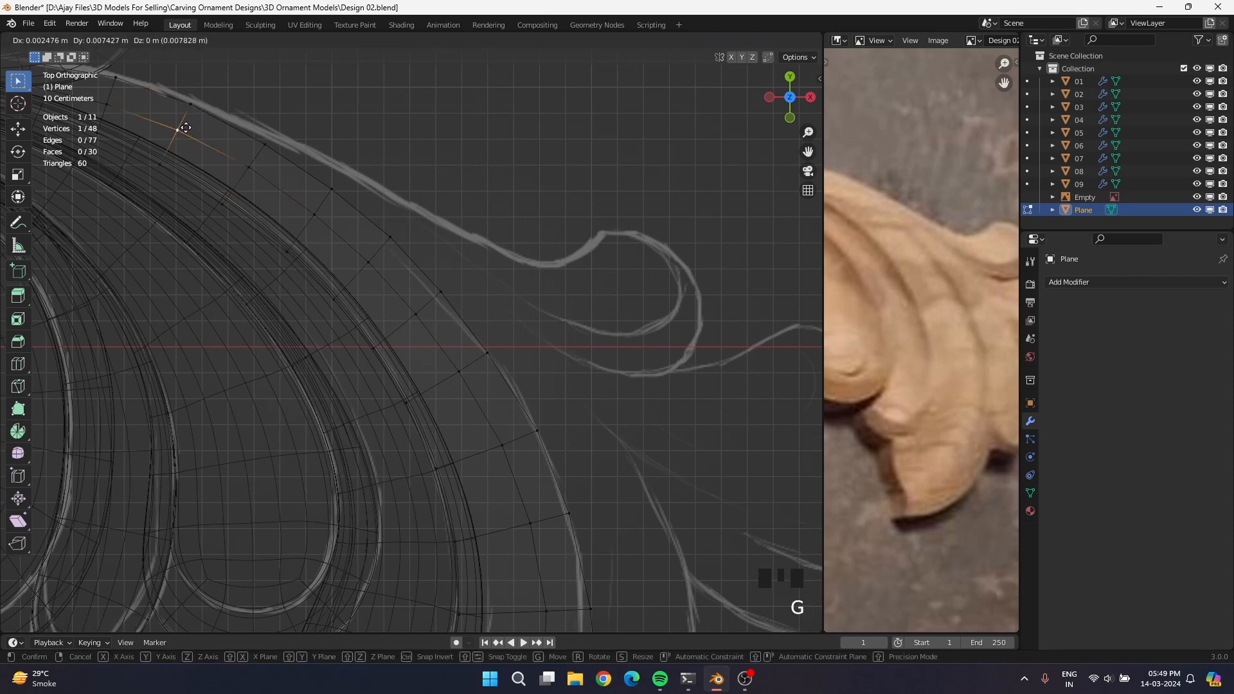
{"action": "key", "text": "g"}
{"action": "left_click", "coordinate": [184, 125]}
Slide the middle-row vertex below the curled upper leaf toward the outer edge.
{"action": "left_click_drag", "start_coordinate": [127, 103], "coordinate": [394, 259], "text": "shift"}
{"action": "left_click", "coordinate": [394, 258]}
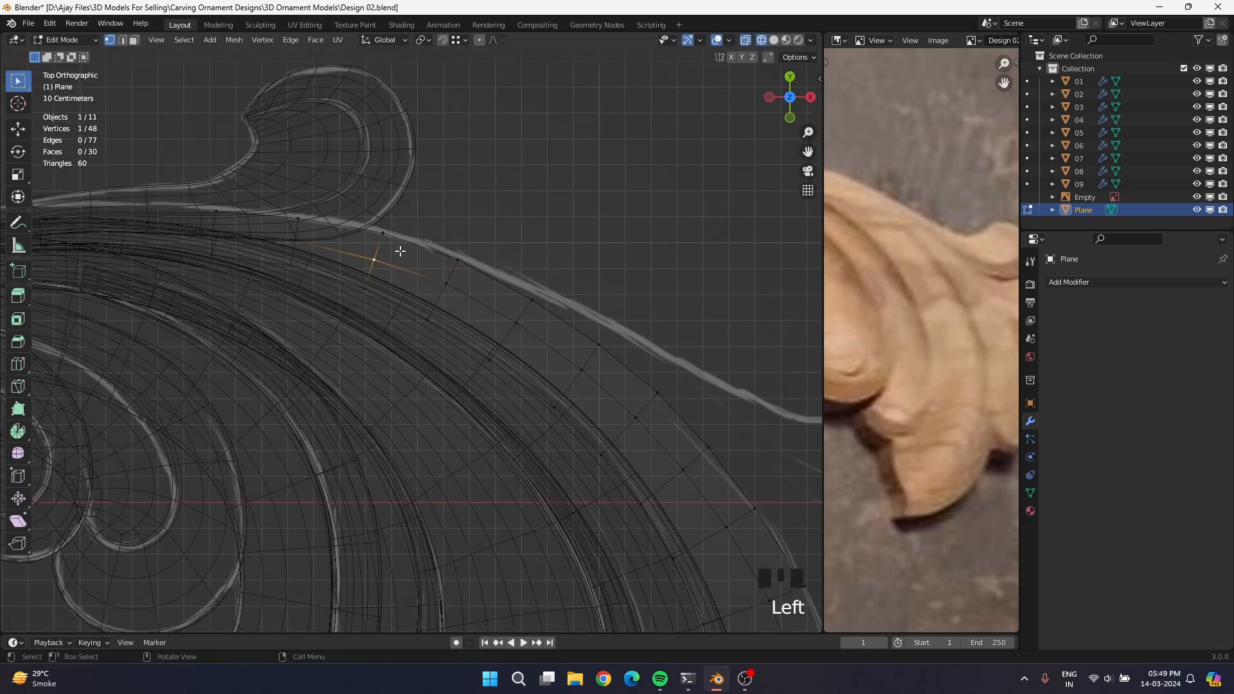
{"action": "key", "text": "g"}
{"action": "key", "text": "g"}
{"action": "left_click", "coordinate": [294, 216]}
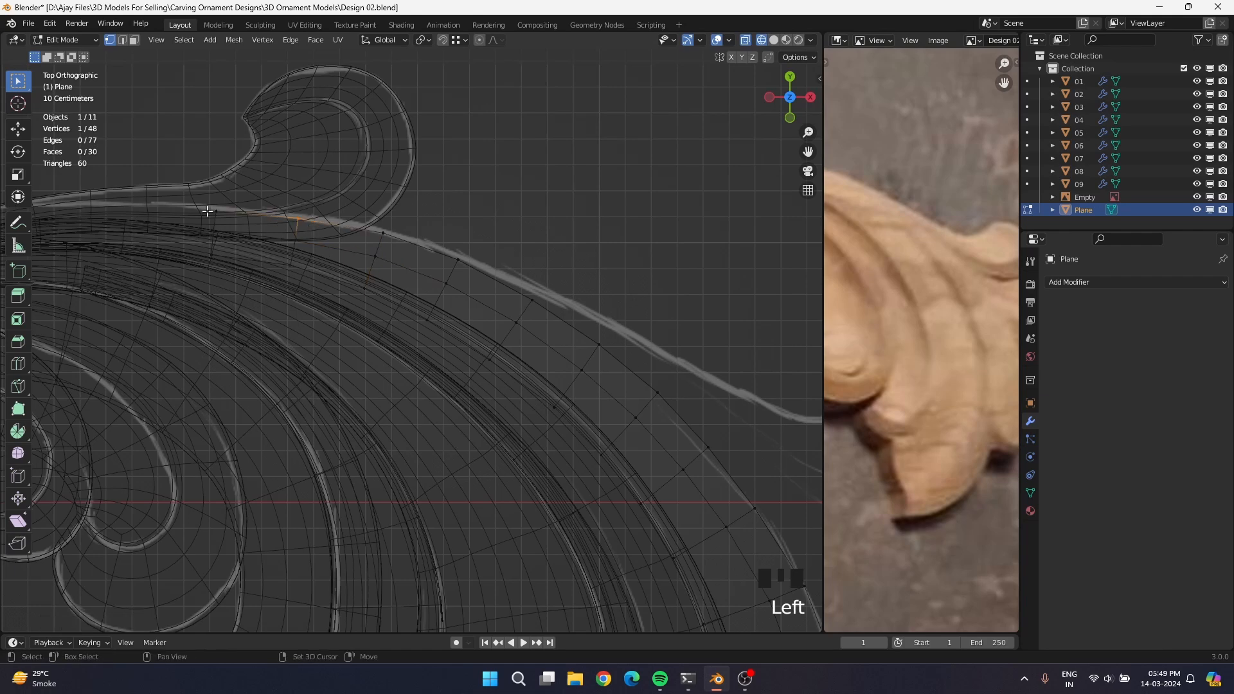
Raise the strip's whole middle edge loop along Z and tilt it in a side view.
{"action": "scroll", "coordinate": [398, 275], "scroll_direction": "down", "scroll_amount": 3}
{"action": "middle_click_drag", "start_coordinate": [399, 275], "coordinate": [430, 422], "text": "shift"}
{"action": "left_click", "coordinate": [436, 428], "text": "alt+shift"}
{"action": "key", "text": "g"}
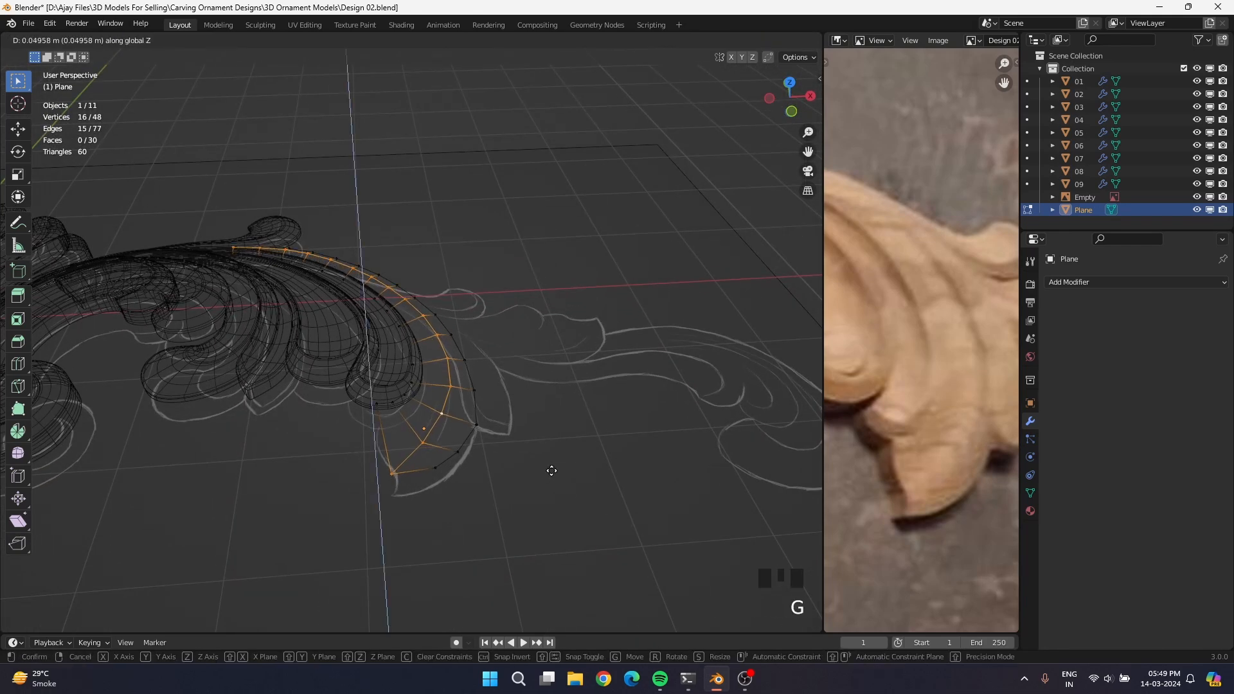
{"action": "left_click", "coordinate": [563, 476]}
{"action": "middle_click_drag", "start_coordinate": [565, 477], "coordinate": [428, 446]}
{"action": "key", "text": "r"}
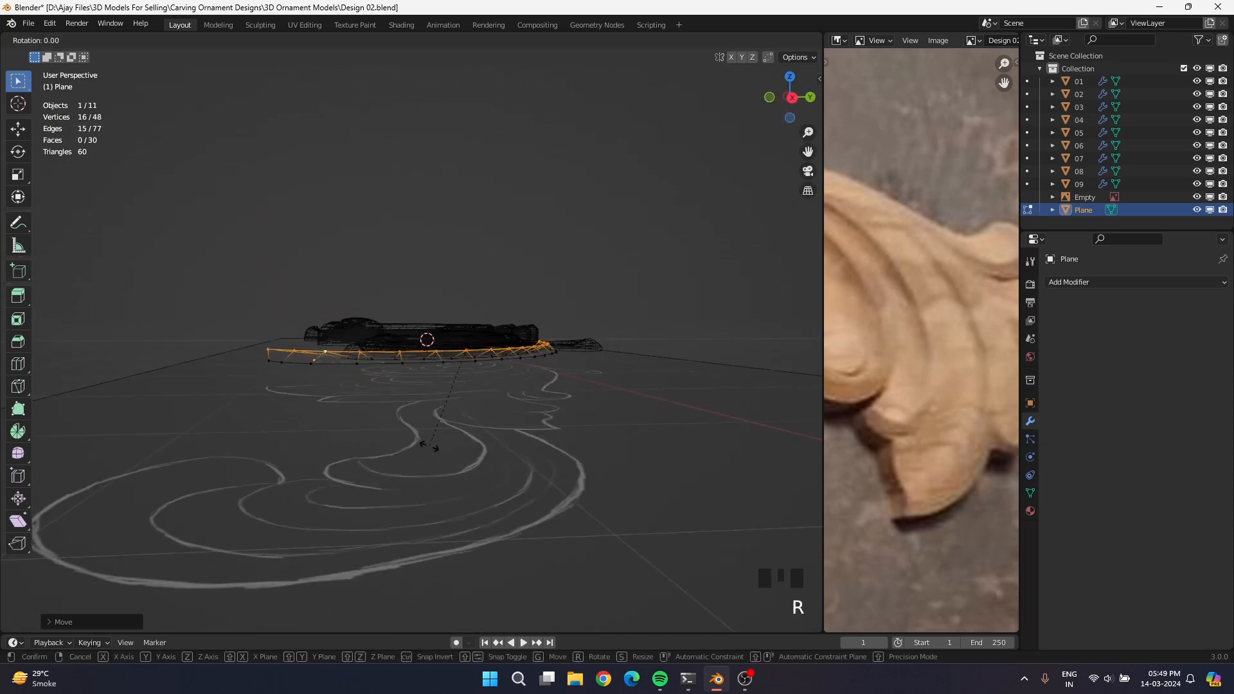
{"action": "left_click", "coordinate": [329, 427]}
Add two centred loop cuts along the strip between the middle and inner edge loops.
{"action": "middle_click_drag", "start_coordinate": [329, 427], "coordinate": [405, 446]}
{"action": "scroll", "coordinate": [405, 446], "scroll_direction": "up", "scroll_amount": 2}
{"action": "key", "text": "ctrl+r"}
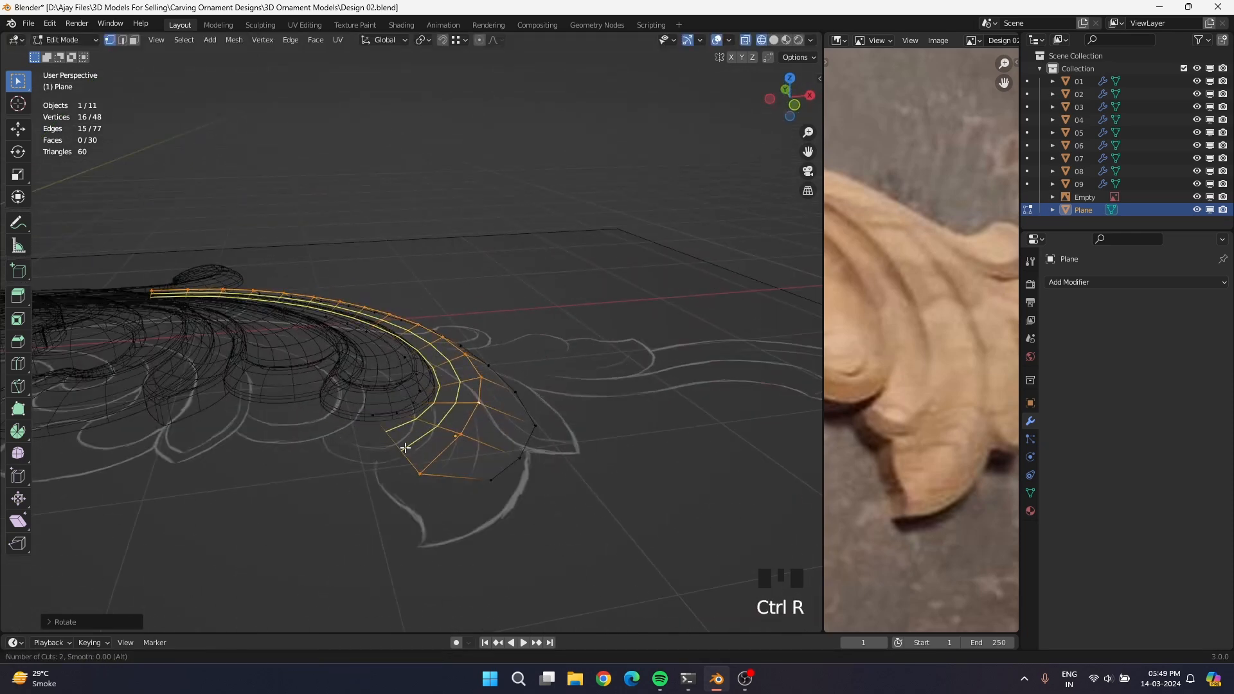
{"action": "left_click", "coordinate": [405, 447]}
{"action": "right_click", "coordinate": [405, 448]}
{"action": "middle_click_drag", "start_coordinate": [474, 472], "coordinate": [537, 469]}
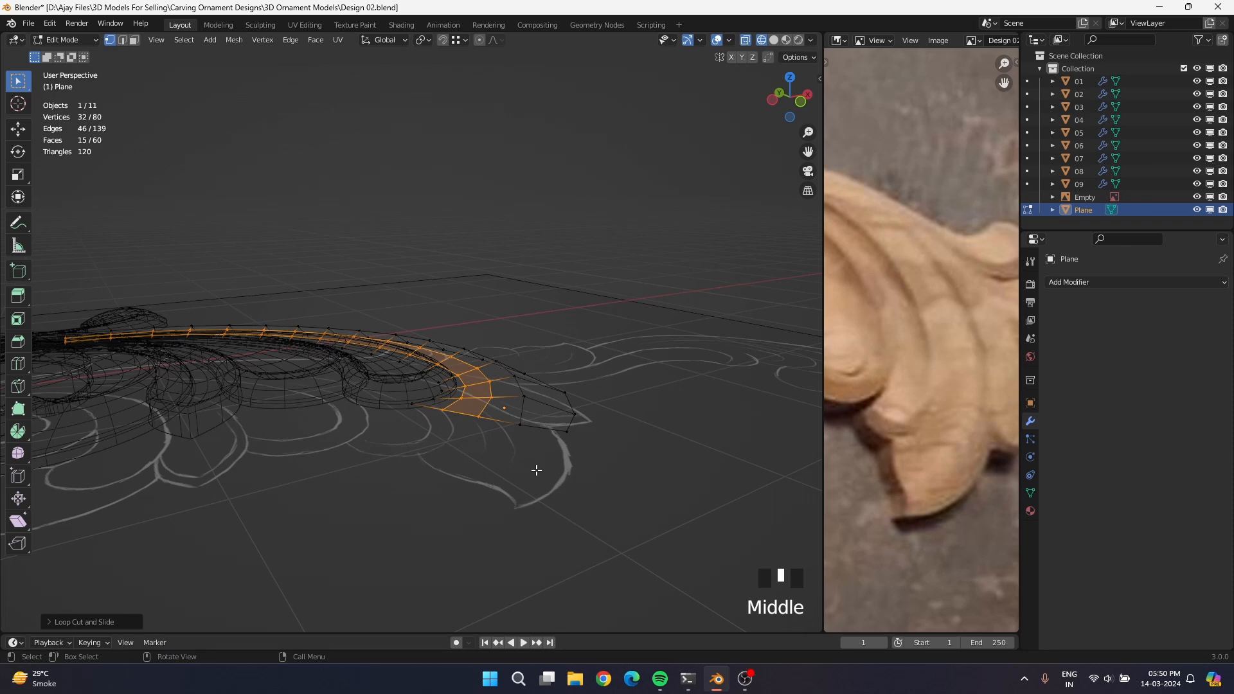
Select the entire leaf mesh and raise it along Z to the height of the neighbouring lobes.
{"action": "key", "text": "a"}
{"action": "key", "text": "g"}
{"action": "key", "text": "z"}
{"action": "left_click", "coordinate": [541, 455]}
{"action": "middle_click_drag", "start_coordinate": [541, 455], "coordinate": [532, 447]}
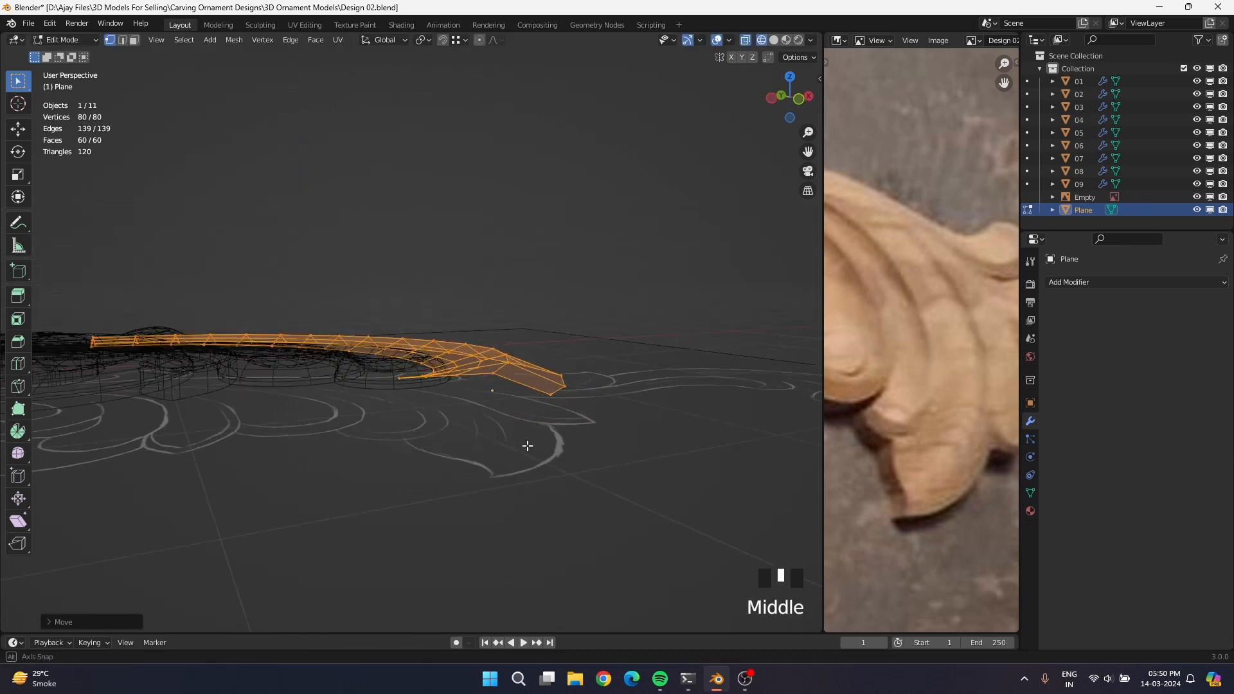
{"action": "scroll", "coordinate": [471, 411], "scroll_direction": "up", "scroll_amount": 3}
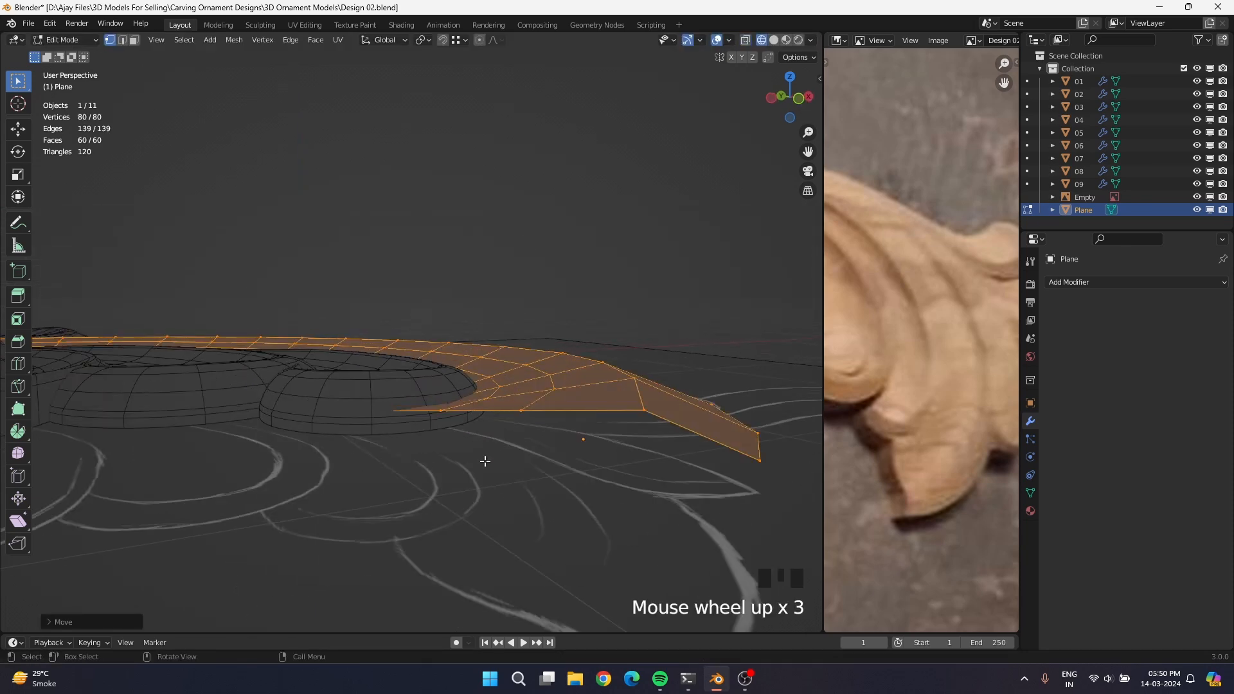
Rotate the whole leaf mesh in perspective views to match the slope of the neighbouring lobes.
{"action": "middle_click_drag", "start_coordinate": [485, 461], "coordinate": [559, 537]}
{"action": "key", "text": "r"}
{"action": "left_click", "coordinate": [347, 556]}
{"action": "key", "text": "r"}
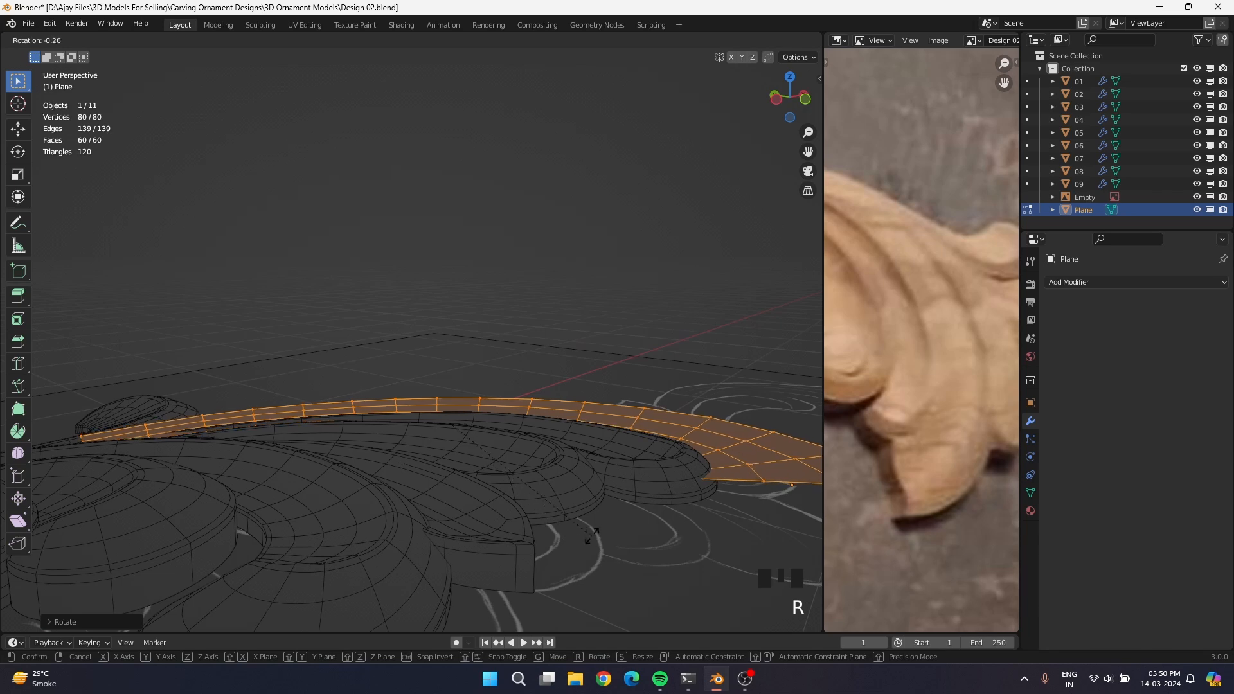
{"action": "left_click", "coordinate": [708, 532]}
Lower the whole leaf mesh slightly along Z so it sits against the neighbouring lobes.
{"action": "middle_click_drag", "start_coordinate": [551, 474], "coordinate": [311, 480]}
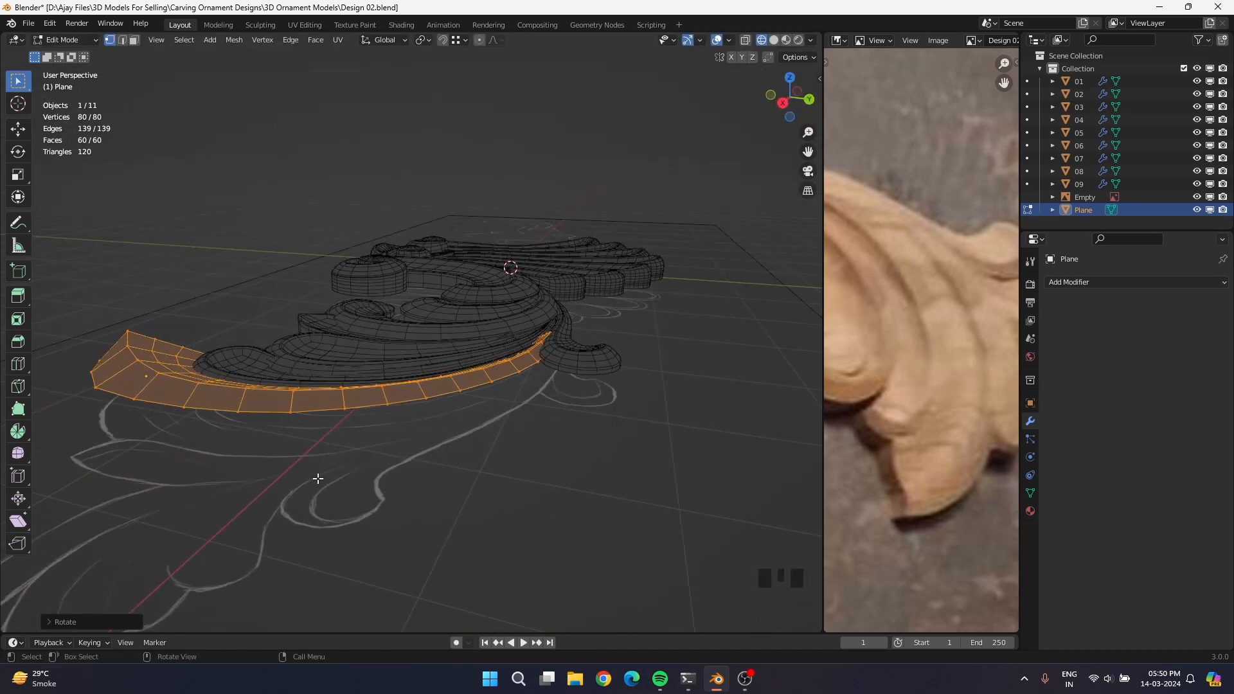
{"action": "key", "text": "g"}
{"action": "key", "text": "z"}
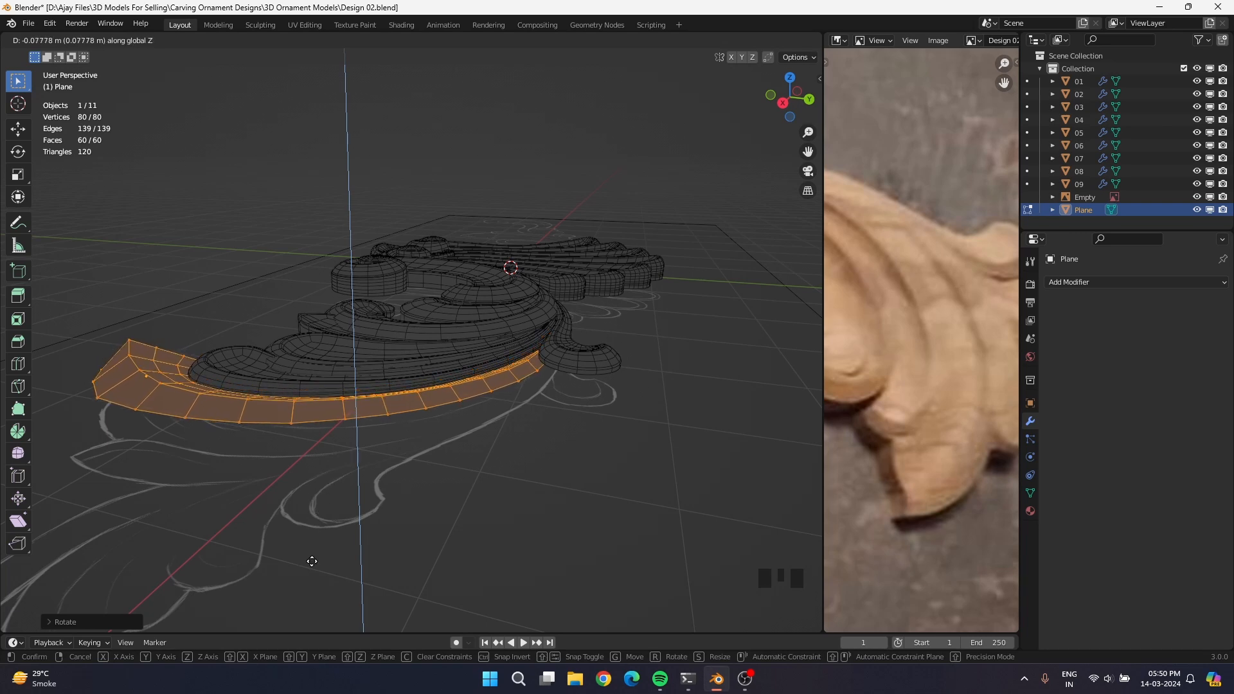
{"action": "left_click", "coordinate": [323, 525]}
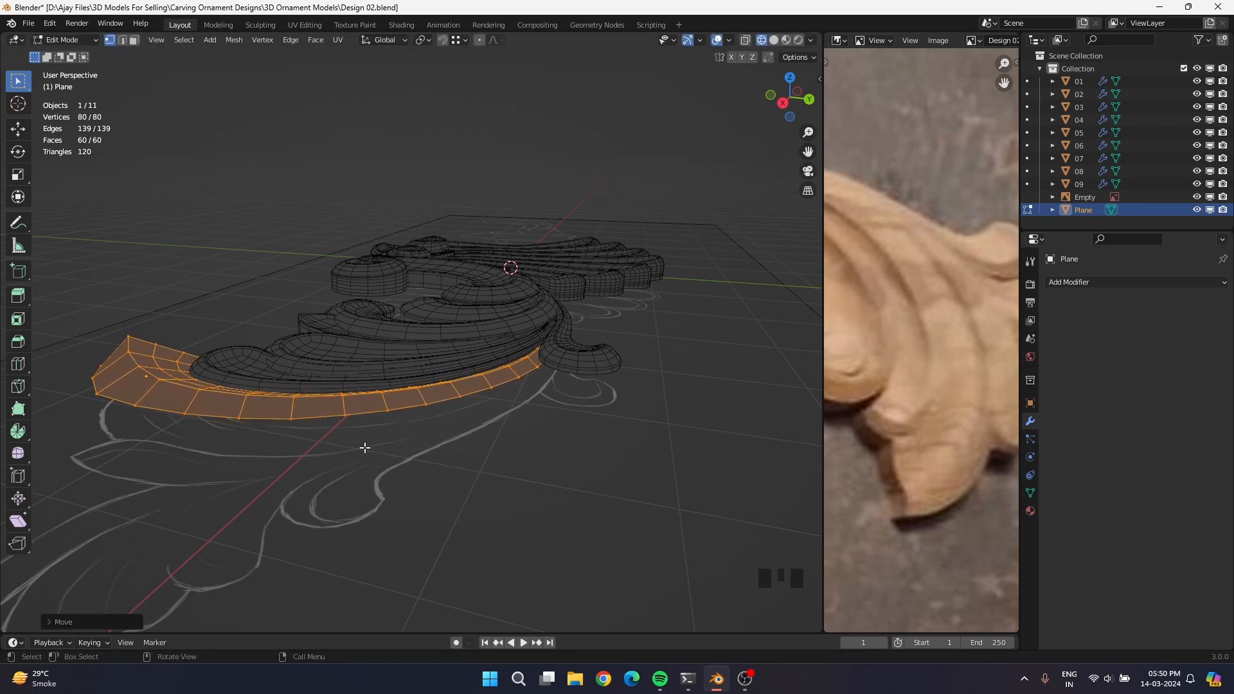
Raise the whole leaf mesh about 0.013 m along Z.
{"action": "scroll", "coordinate": [364, 446], "scroll_direction": "up", "scroll_amount": 6}
{"action": "key", "text": "g"}
{"action": "key", "text": "z"}
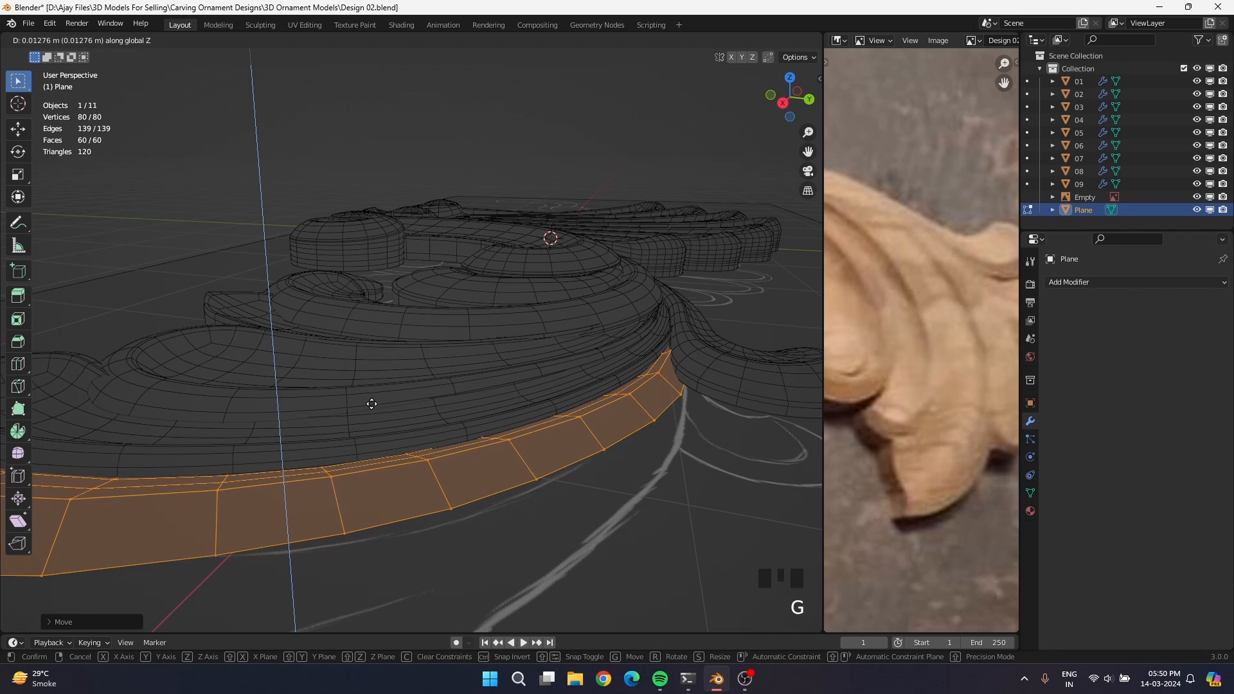
{"action": "left_click", "coordinate": [372, 404]}
Select the two lengthwise loops on the leaf's inner side and offset them along their normals with Shrink/Fatten.
{"action": "scroll", "coordinate": [294, 460], "scroll_direction": "down", "scroll_amount": 3}
{"action": "middle_click_drag", "start_coordinate": [237, 464], "coordinate": [436, 374]}
{"action": "left_click", "coordinate": [451, 493]}
{"action": "left_click", "coordinate": [450, 501], "text": "alt+shift"}
{"action": "left_click", "coordinate": [446, 507], "text": "alt+shift"}
{"action": "scroll", "coordinate": [435, 506], "scroll_direction": "down", "scroll_amount": 3}
{"action": "key", "text": "alt+s"}
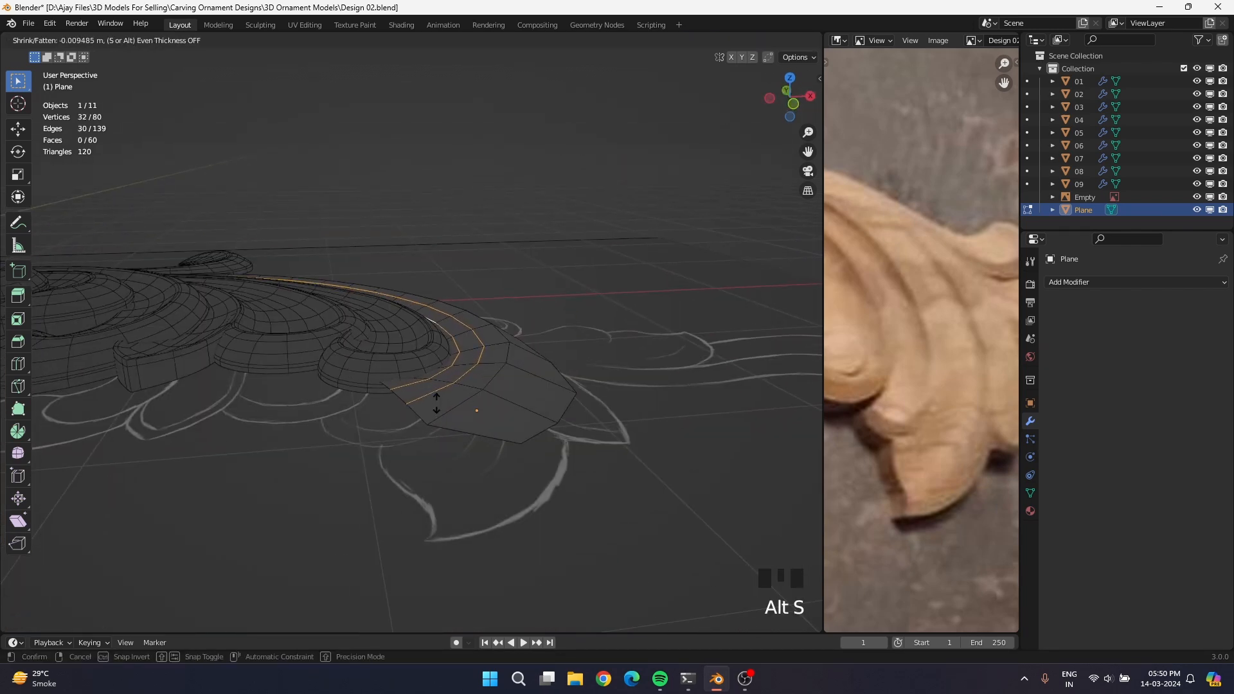
{"action": "left_click", "coordinate": [438, 375]}
Enable X-ray and flatten the leaf's inner edge loop along Z.
{"action": "key", "text": "alt+z"}
{"action": "left_click", "coordinate": [388, 377]}
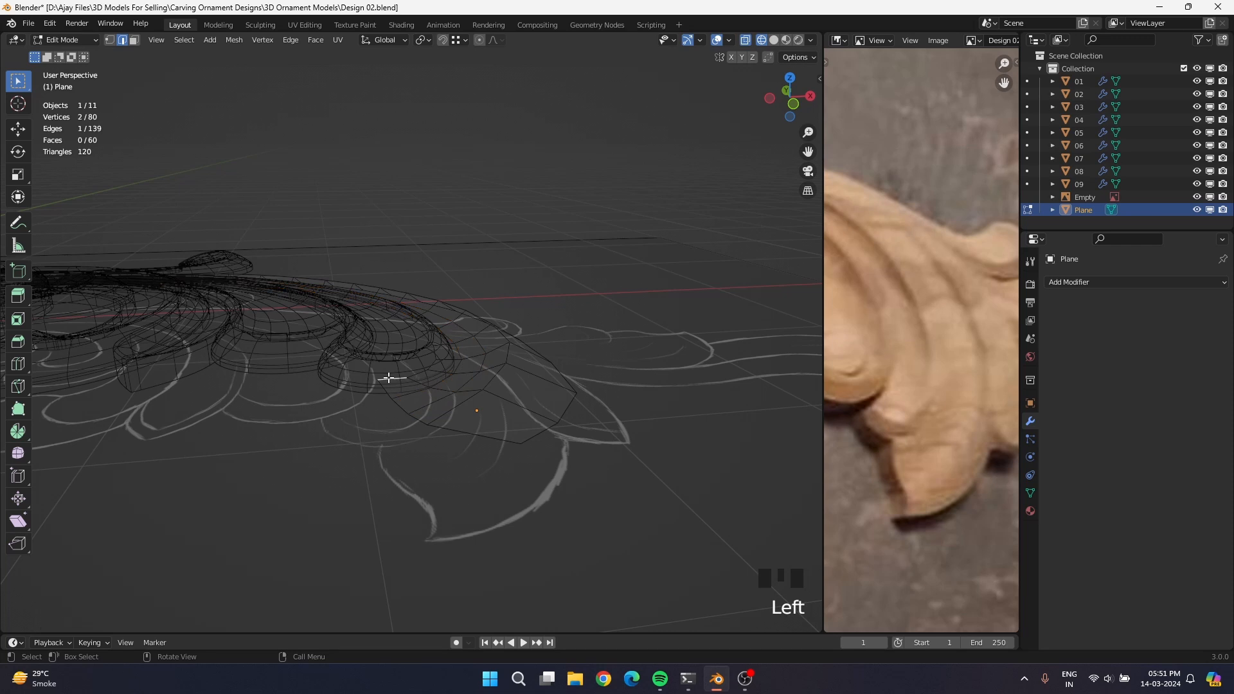
{"action": "left_click", "coordinate": [402, 393], "text": "alt+shift"}
{"action": "key", "text": "s"}
{"action": "key", "text": "z"}
{"action": "left_click", "coordinate": [403, 394]}
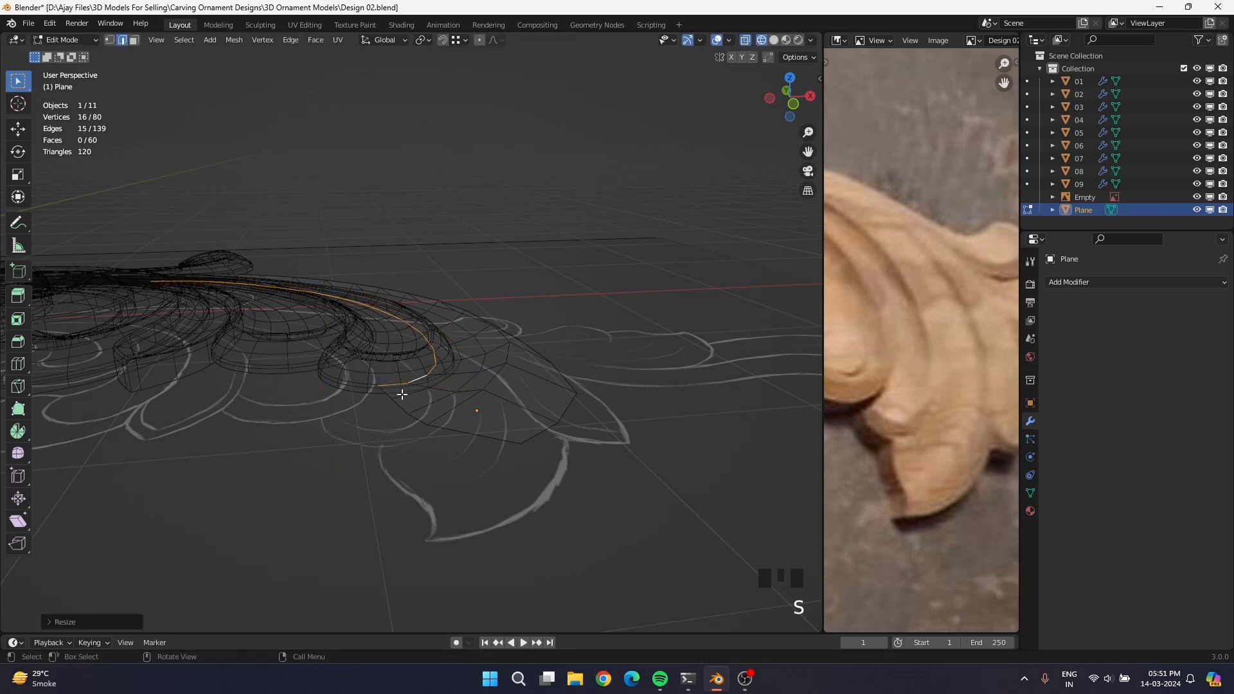
Apply the leaf object's transforms in Object Mode and return to mesh editing.
{"action": "key", "text": "Tab"}
{"action": "key", "text": "ctrl+a"}
{"action": "left_click", "coordinate": [374, 413]}
{"action": "key", "text": "Tab"}
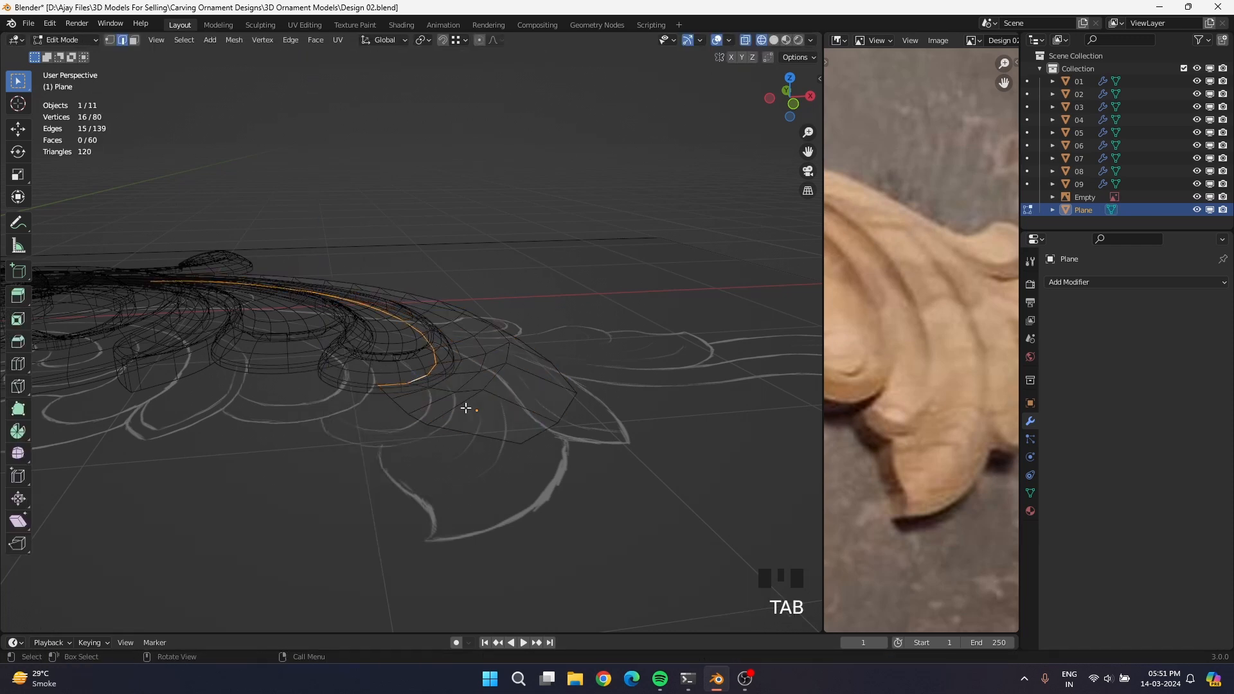
Flatten the leaf's outer edge loop along Z, and level it together with the inner edge loop.
{"action": "left_click", "coordinate": [541, 435], "text": "alt+shift"}
{"action": "left_click", "coordinate": [541, 434], "text": "alt+shift"}
{"action": "key", "text": "s"}
{"action": "left_click", "coordinate": [541, 435]}
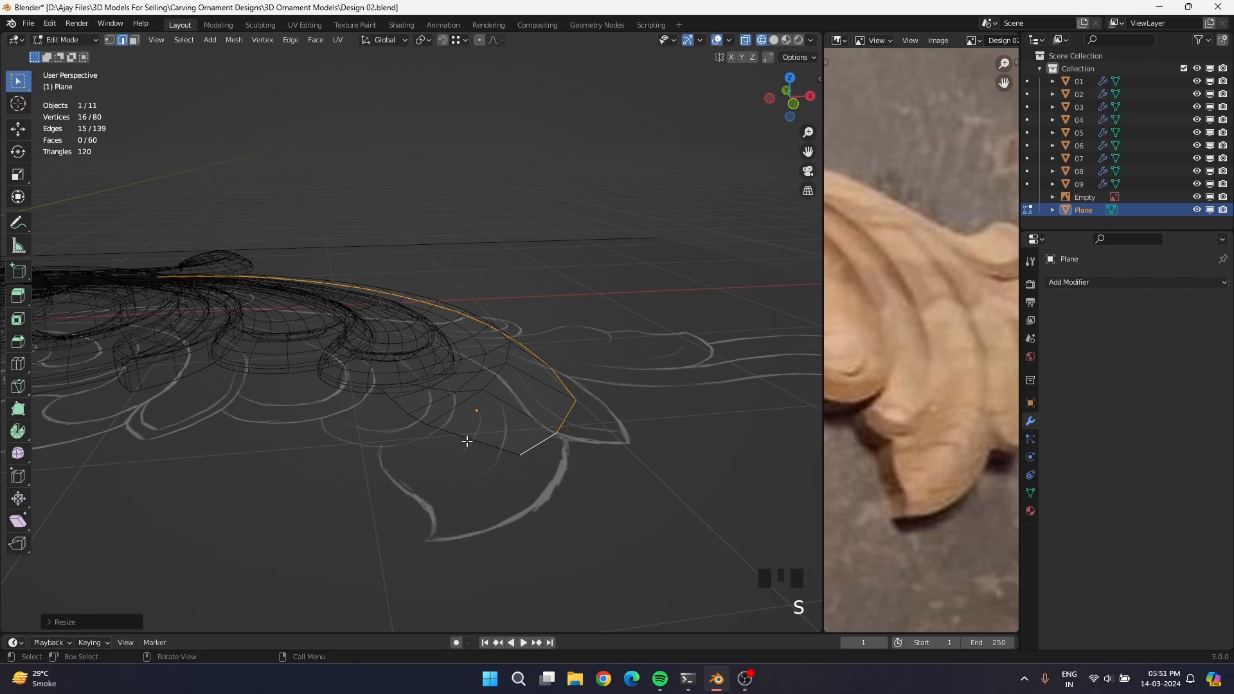
{"action": "middle_click_drag", "start_coordinate": [413, 419], "coordinate": [375, 321]}
{"action": "left_click", "coordinate": [324, 292], "text": "alt+shift"}
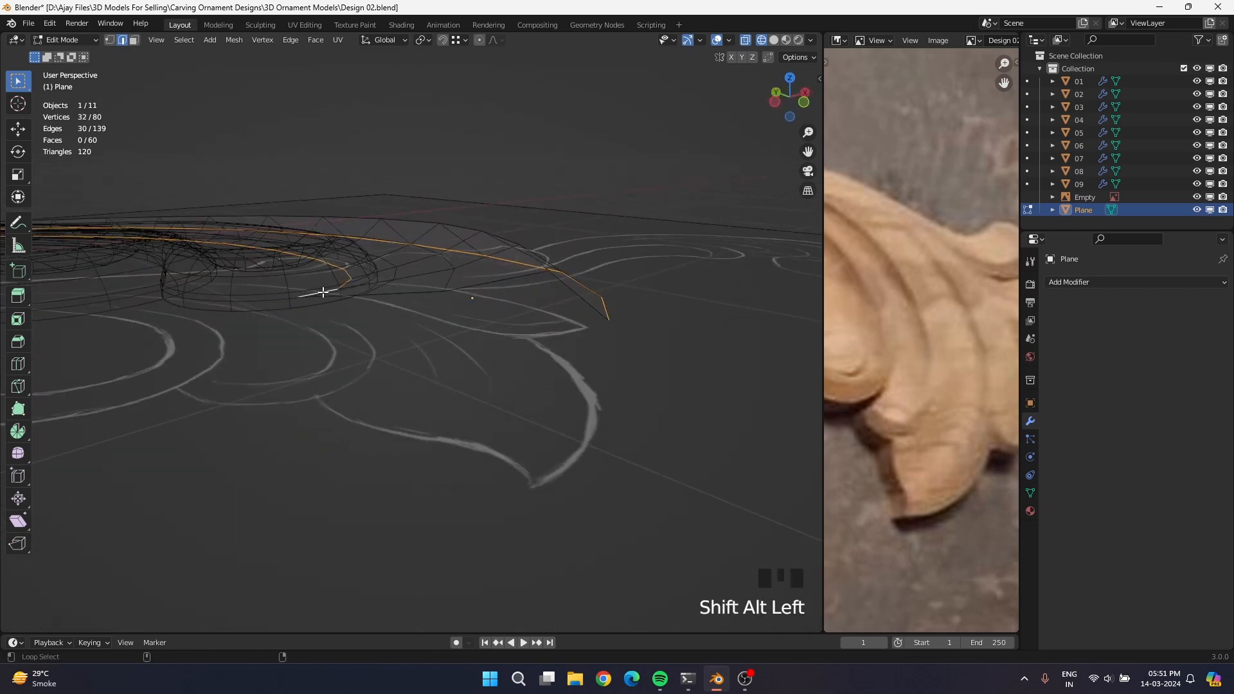
{"action": "key", "text": "s"}
{"action": "left_click", "coordinate": [322, 293]}
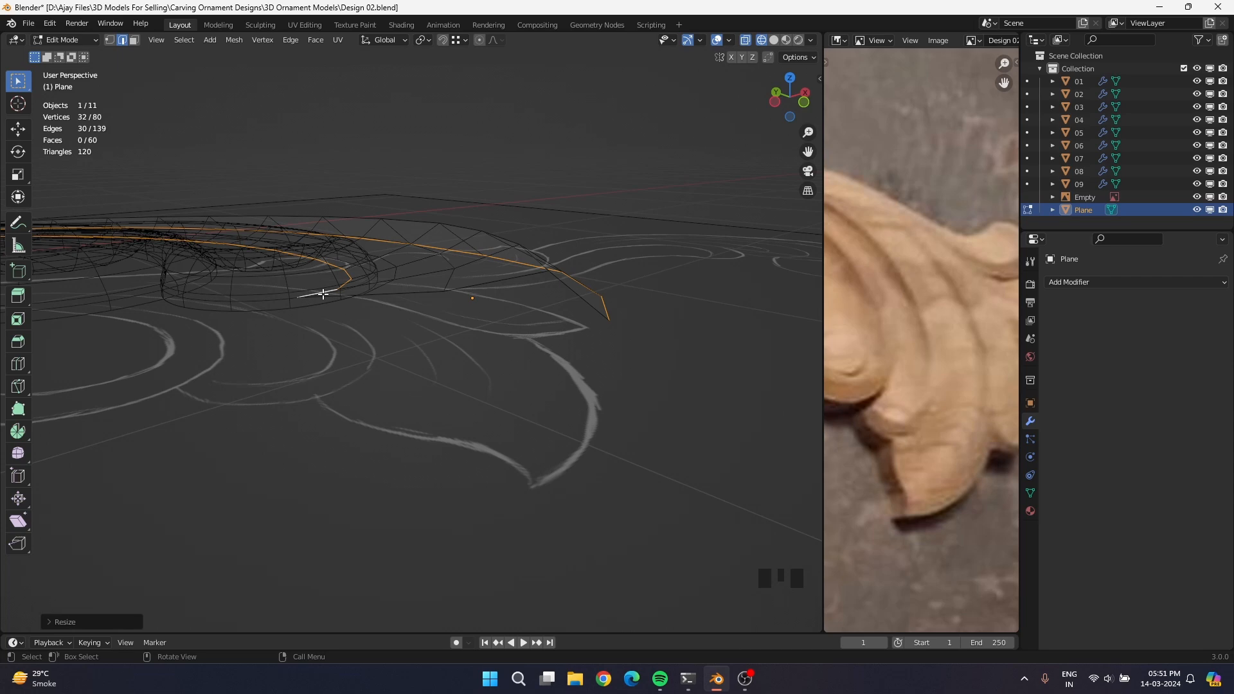
Lower a lengthwise interior loop on the leaf's inner side with Shrink/Fatten.
{"action": "middle_click_drag", "start_coordinate": [345, 310], "coordinate": [512, 366]}
{"action": "left_click", "coordinate": [468, 301]}
{"action": "left_click", "coordinate": [482, 309], "text": "alt+shift"}
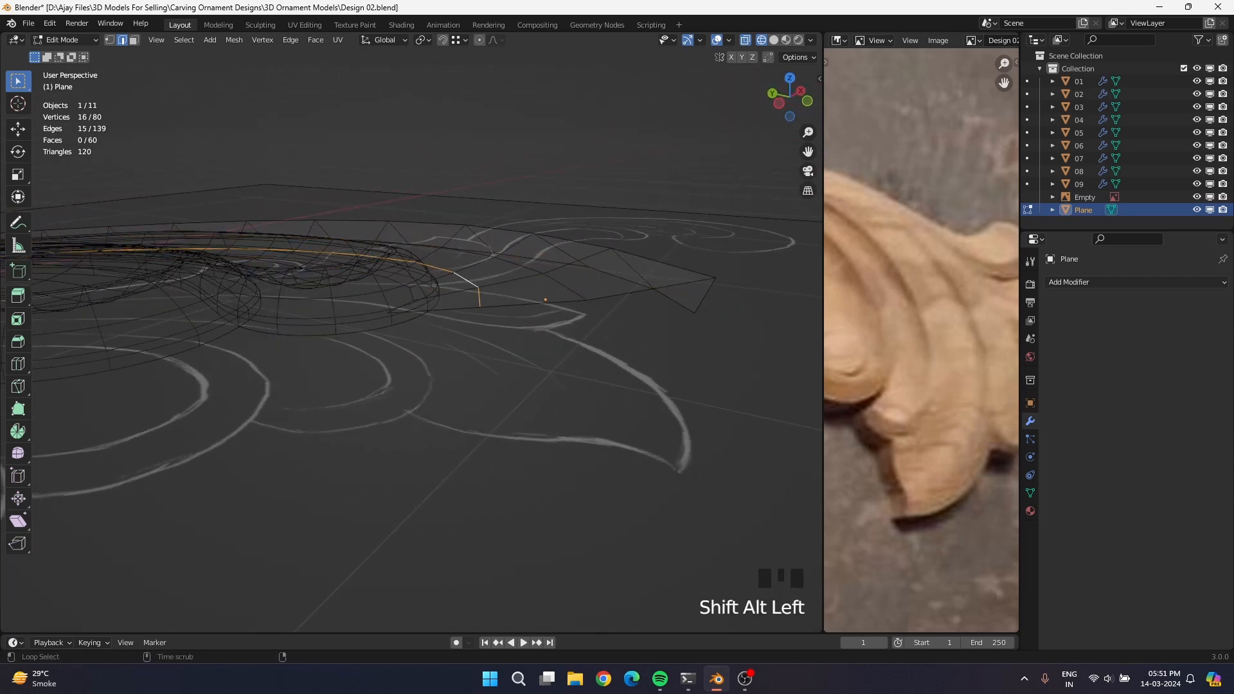
{"action": "key", "text": "alt+s"}
{"action": "left_click", "coordinate": [537, 363]}
Flip the normals of the whole leaf mesh, displaying the normals overlay only while checking their direction.
{"action": "left_click", "coordinate": [729, 39]}
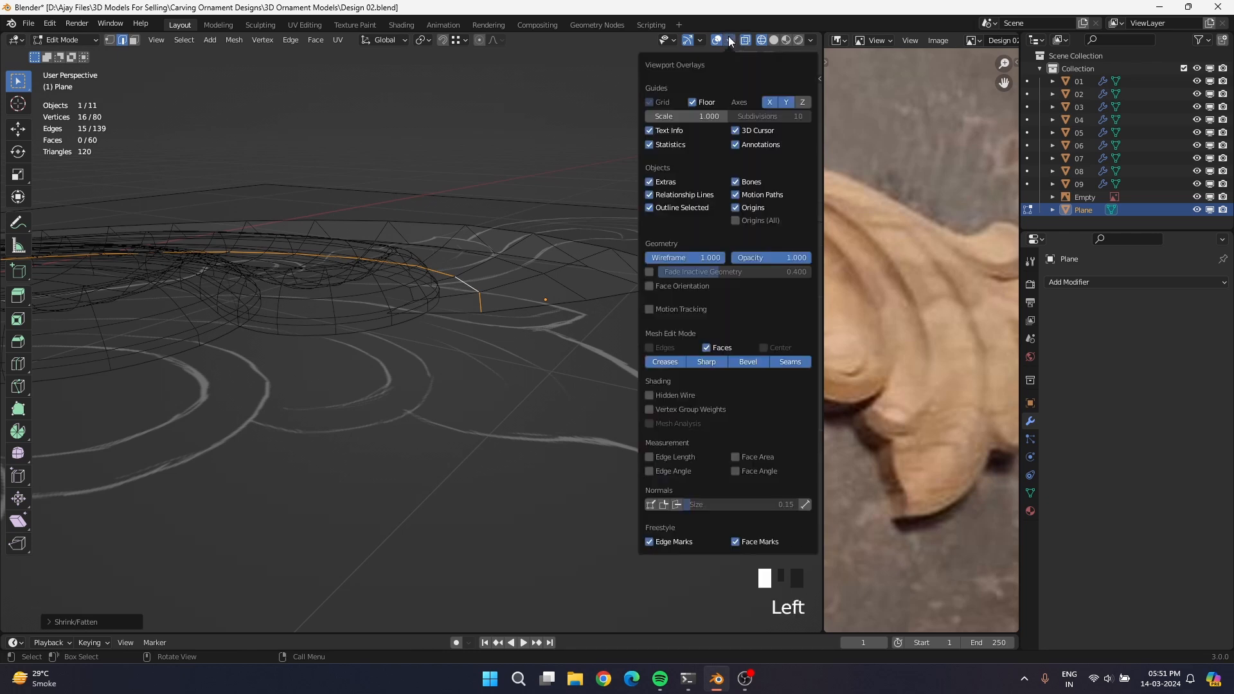
{"action": "left_click", "coordinate": [676, 505]}
{"action": "key", "text": "a"}
{"action": "key", "text": "alt+n"}
{"action": "left_click", "coordinate": [537, 392]}
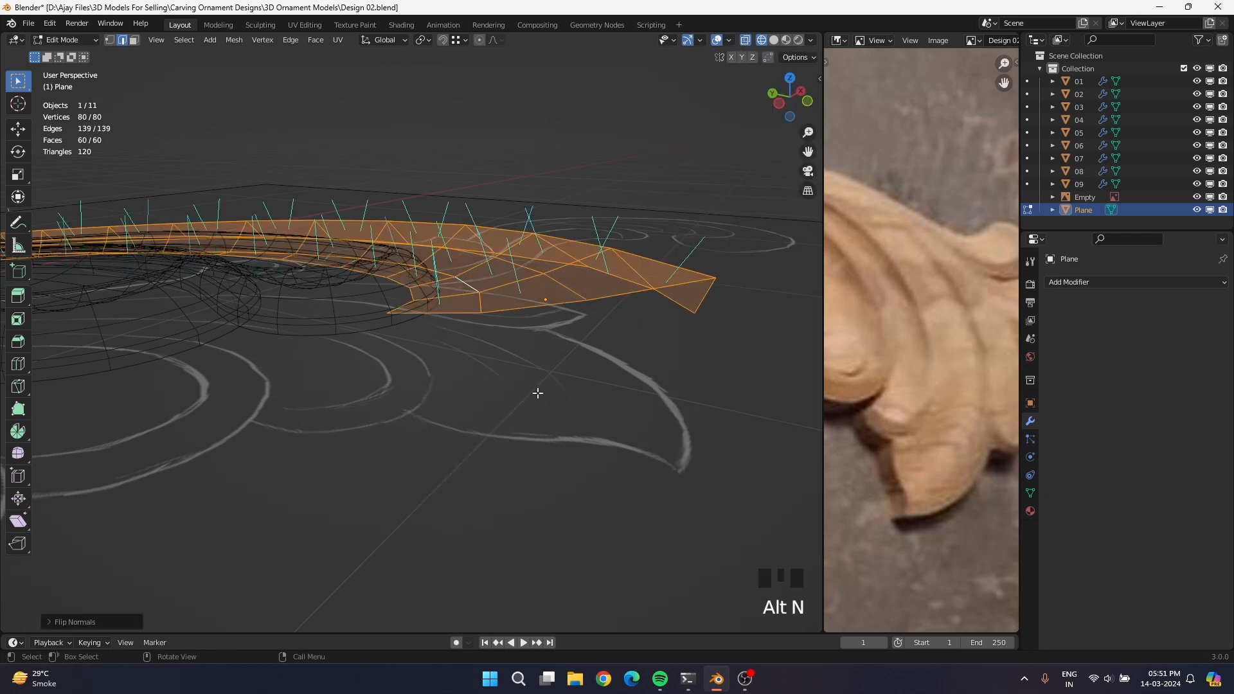
{"action": "left_click", "coordinate": [728, 43]}
{"action": "left_click", "coordinate": [673, 505]}
Add two lengthwise loop cuts in the leaf's outer strip and bulge them with Shrink/Fatten.
{"action": "middle_click_drag", "start_coordinate": [623, 408], "coordinate": [426, 299]}
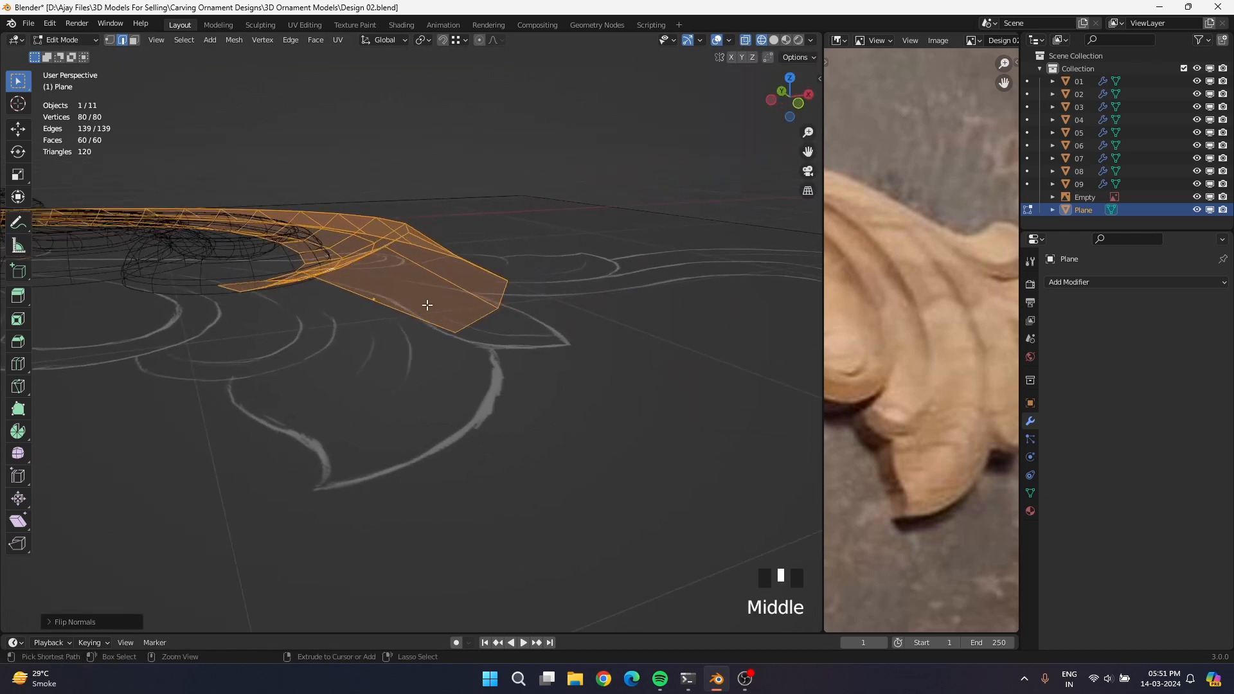
{"action": "key", "text": "ctrl+r"}
{"action": "left_click", "coordinate": [505, 302]}
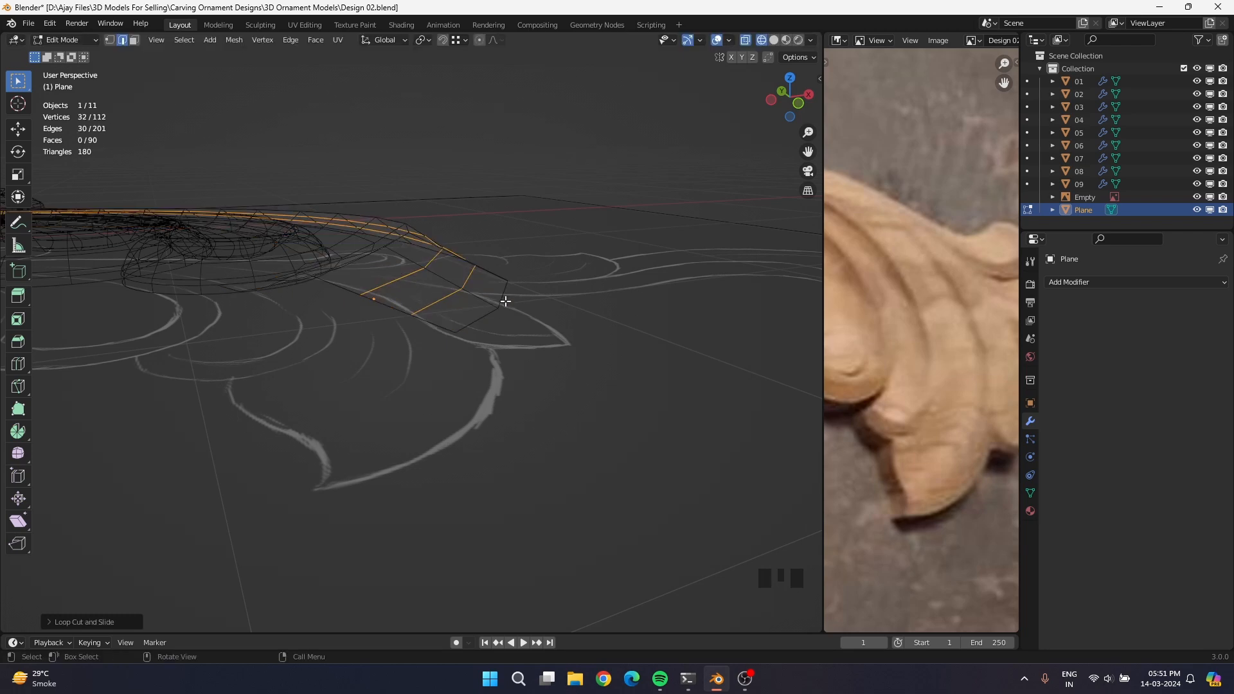
{"action": "key", "text": "alt+s"}
{"action": "left_click", "coordinate": [545, 267]}
In top view, move the outer edge vertices near the leaf tip onto the sketched outline.
{"action": "middle_click_drag", "start_coordinate": [546, 267], "coordinate": [341, 421]}
{"action": "key", "text": "KP_7"}
{"action": "key", "text": "1"}
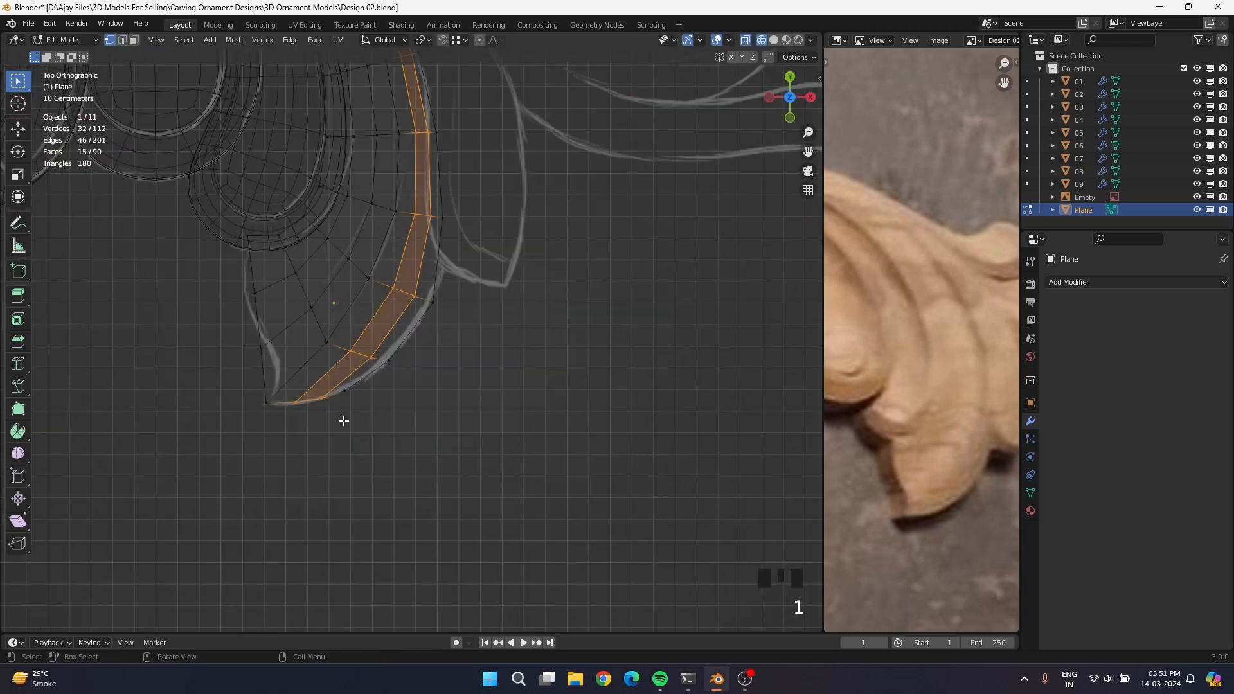
{"action": "scroll", "coordinate": [339, 430], "scroll_direction": "up", "scroll_amount": 3}
{"action": "left_click", "coordinate": [318, 436]}
{"action": "key", "text": "g"}
{"action": "left_click", "coordinate": [333, 433]}
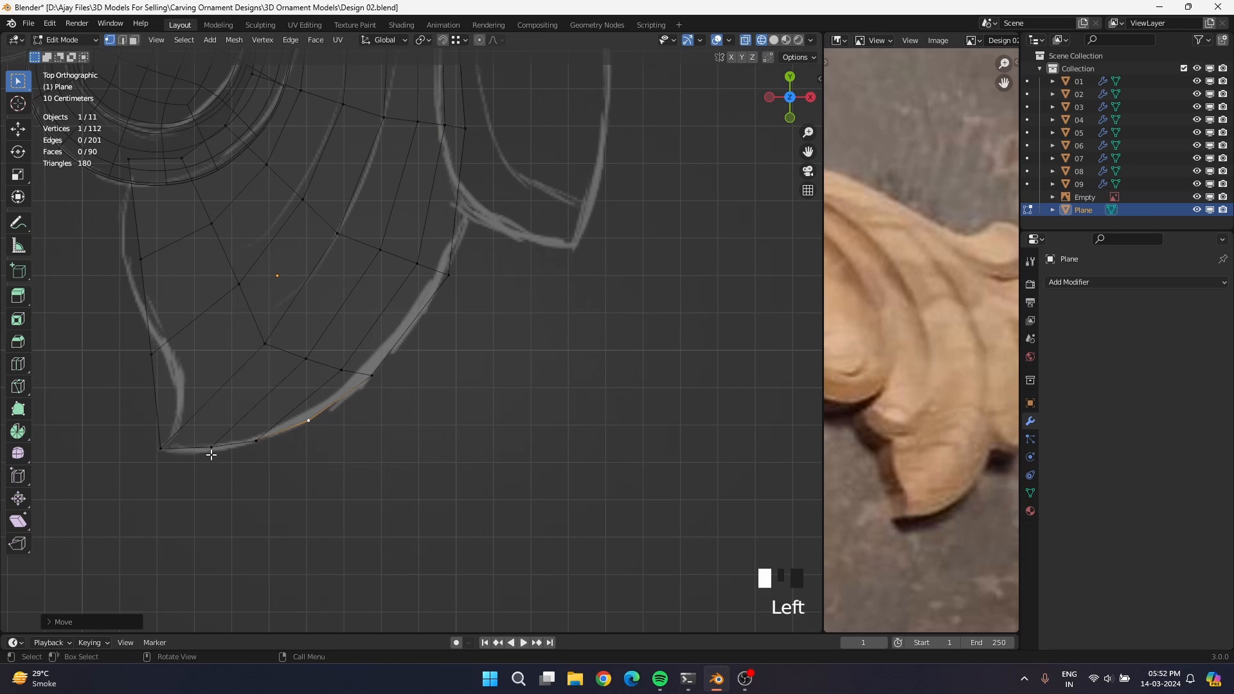
{"action": "left_click", "coordinate": [211, 454]}
{"action": "key", "text": "g"}
{"action": "left_click", "coordinate": [206, 458]}
{"action": "left_click", "coordinate": [261, 453]}
Move the two vertices on the short notched side above the leaf tip onto the sketched outline.
{"action": "left_click", "coordinate": [162, 369]}
{"action": "key", "text": "g"}
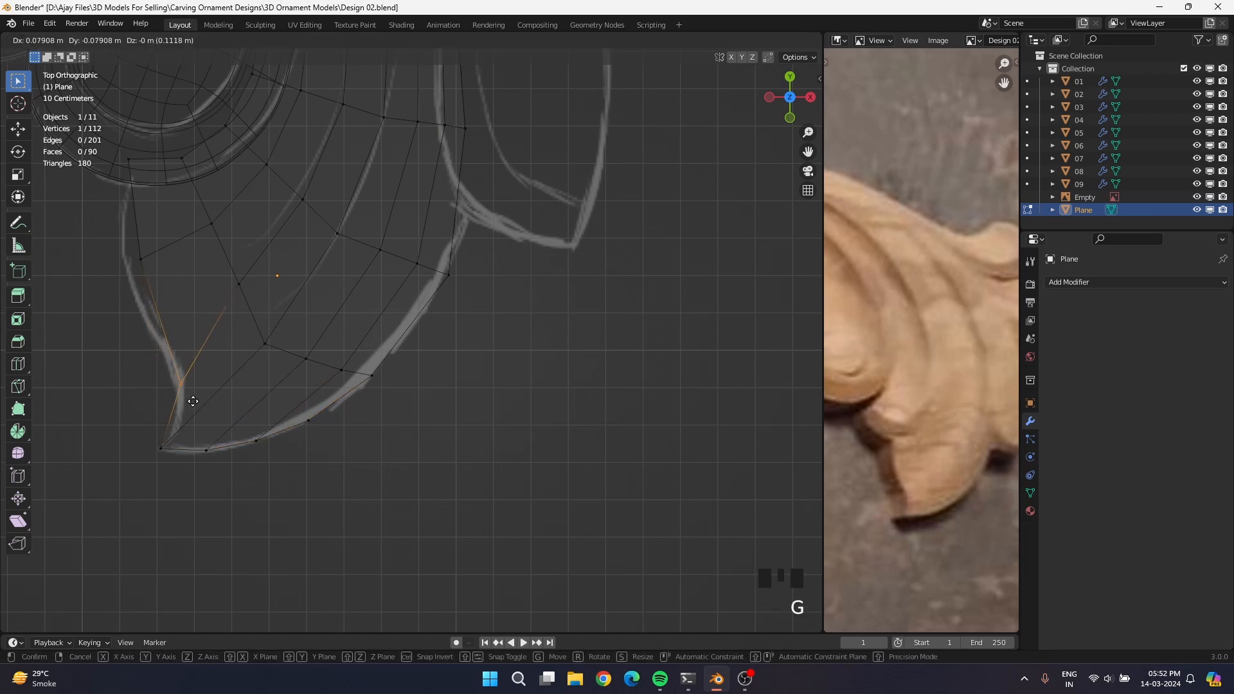
{"action": "left_click", "coordinate": [190, 392]}
{"action": "left_click", "coordinate": [122, 253]}
{"action": "key", "text": "g"}
{"action": "left_click", "coordinate": [104, 259]}
{"action": "left_click", "coordinate": [178, 378]}
{"action": "key", "text": "g"}
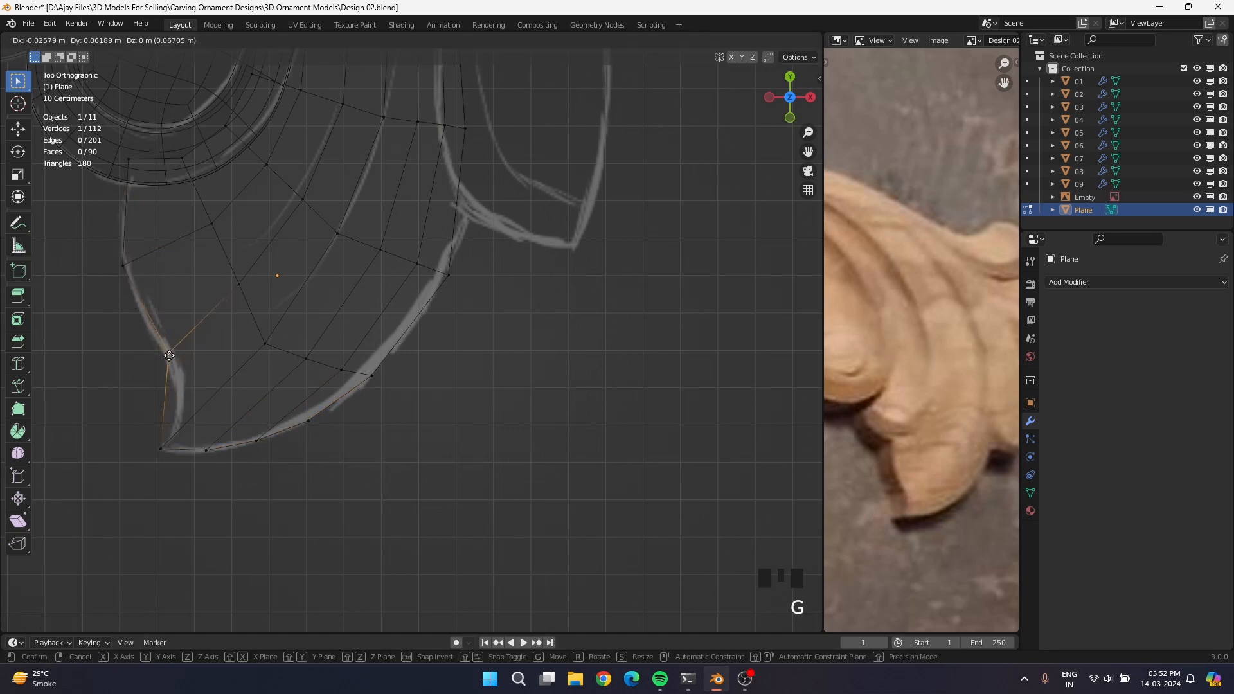
{"action": "left_click", "coordinate": [169, 356]}
Reposition the two interior vertices beside the notched side to even out the surrounding faces.
{"action": "left_click", "coordinate": [213, 229]}
{"action": "key", "text": "g"}
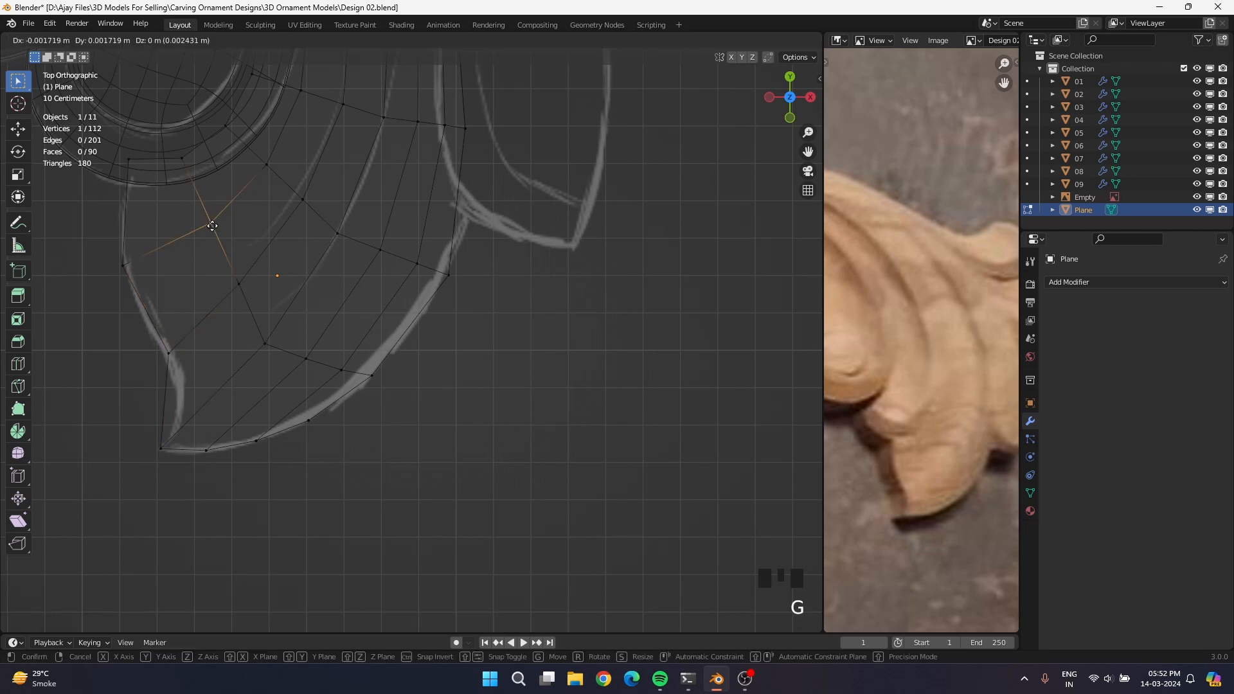
{"action": "left_click", "coordinate": [196, 231]}
{"action": "left_click", "coordinate": [235, 289]}
{"action": "key", "text": "g"}
{"action": "left_click", "coordinate": [240, 289]}
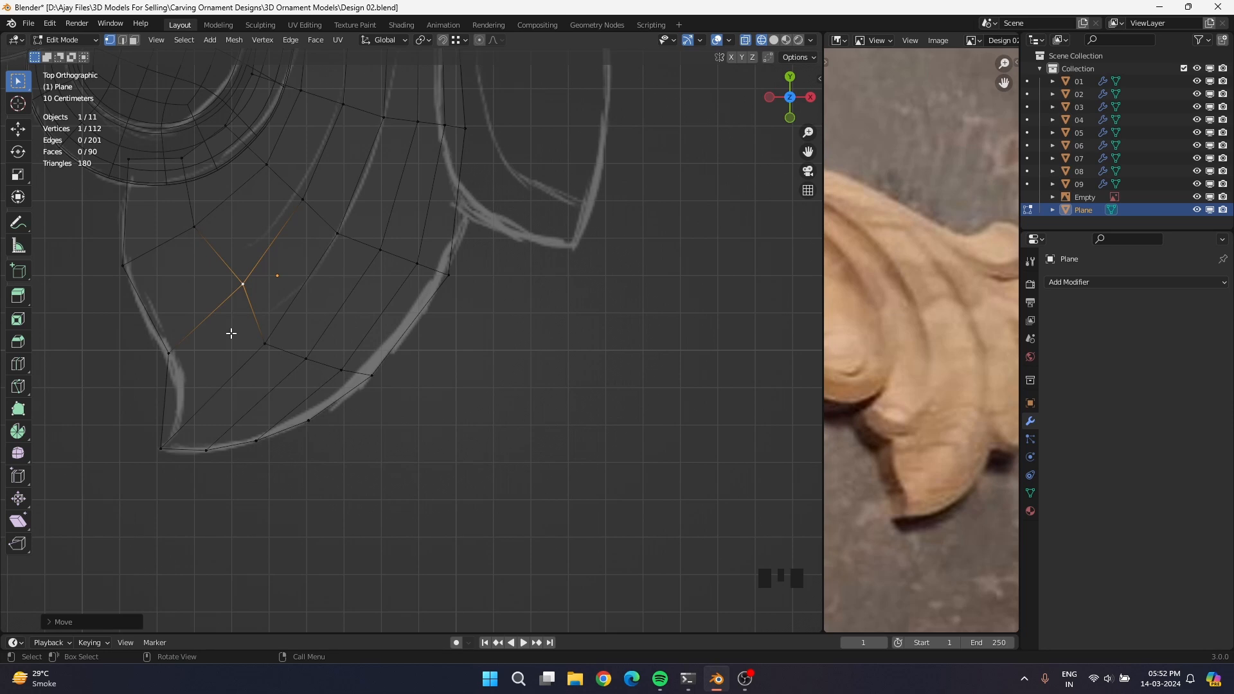
{"action": "scroll", "coordinate": [315, 419], "scroll_direction": "down", "scroll_amount": 2}
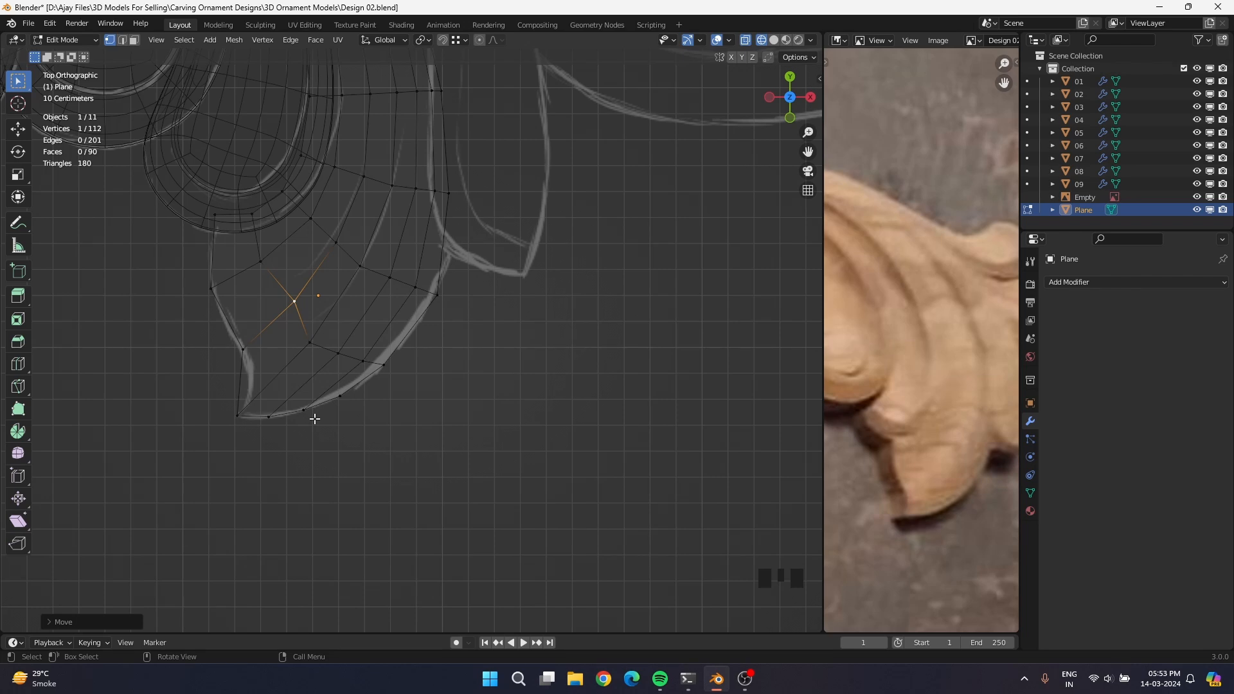
{"action": "middle_click_drag", "start_coordinate": [426, 395], "coordinate": [493, 334]}
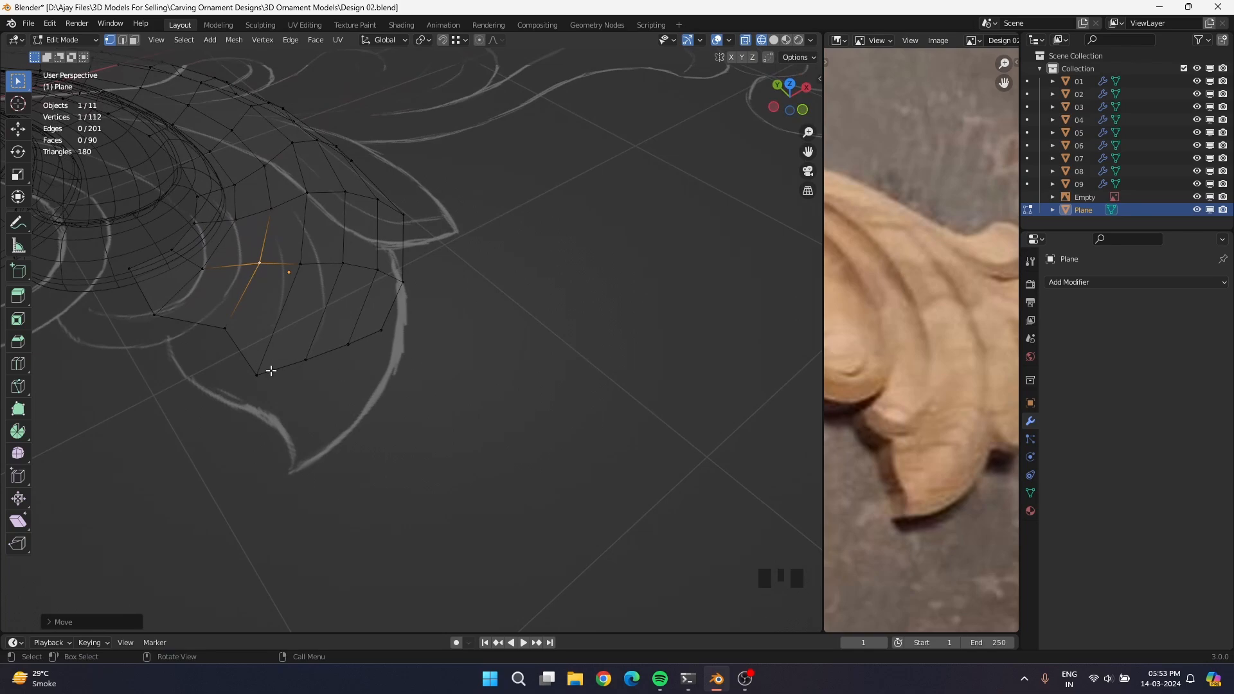
{"action": "left_click", "coordinate": [268, 368], "text": "alt+shift"}
{"action": "left_click", "coordinate": [187, 256], "text": "alt+shift"}
{"action": "left_click", "coordinate": [360, 196], "text": "alt+shift"}
{"action": "scroll", "coordinate": [437, 387], "scroll_direction": "down", "scroll_amount": 4}
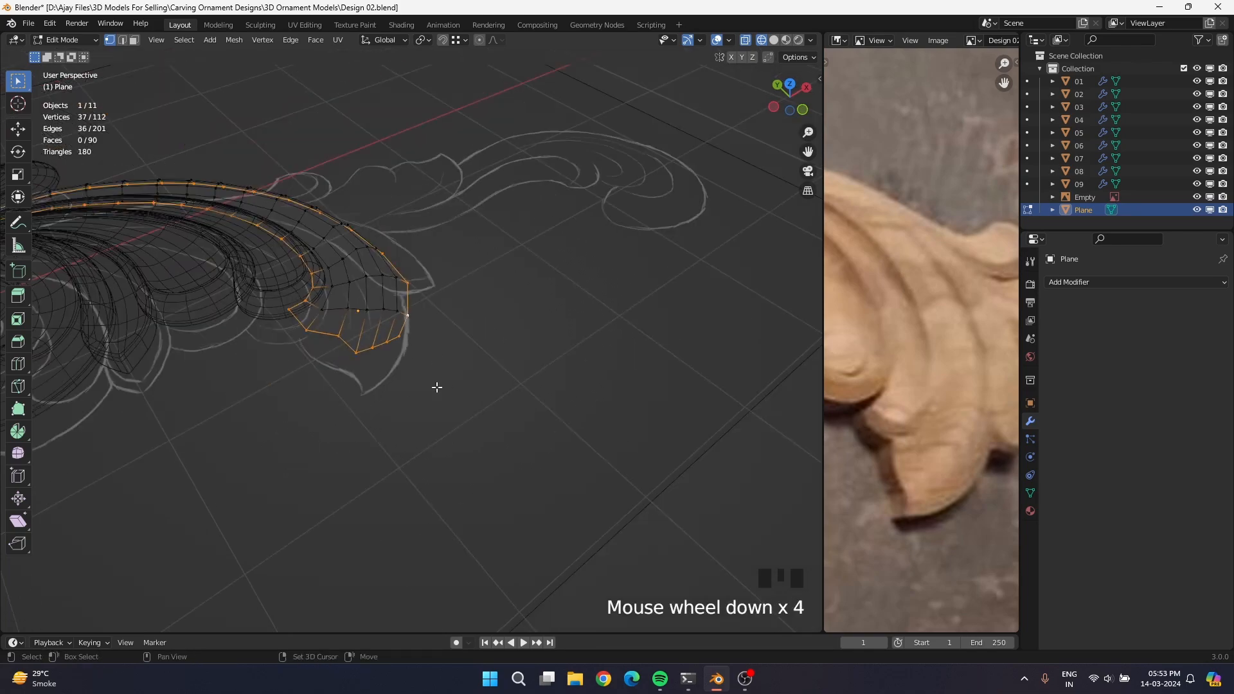
{"action": "middle_click_drag", "start_coordinate": [437, 387], "coordinate": [403, 426]}
{"action": "left_click", "coordinate": [407, 386], "text": "alt+shift"}
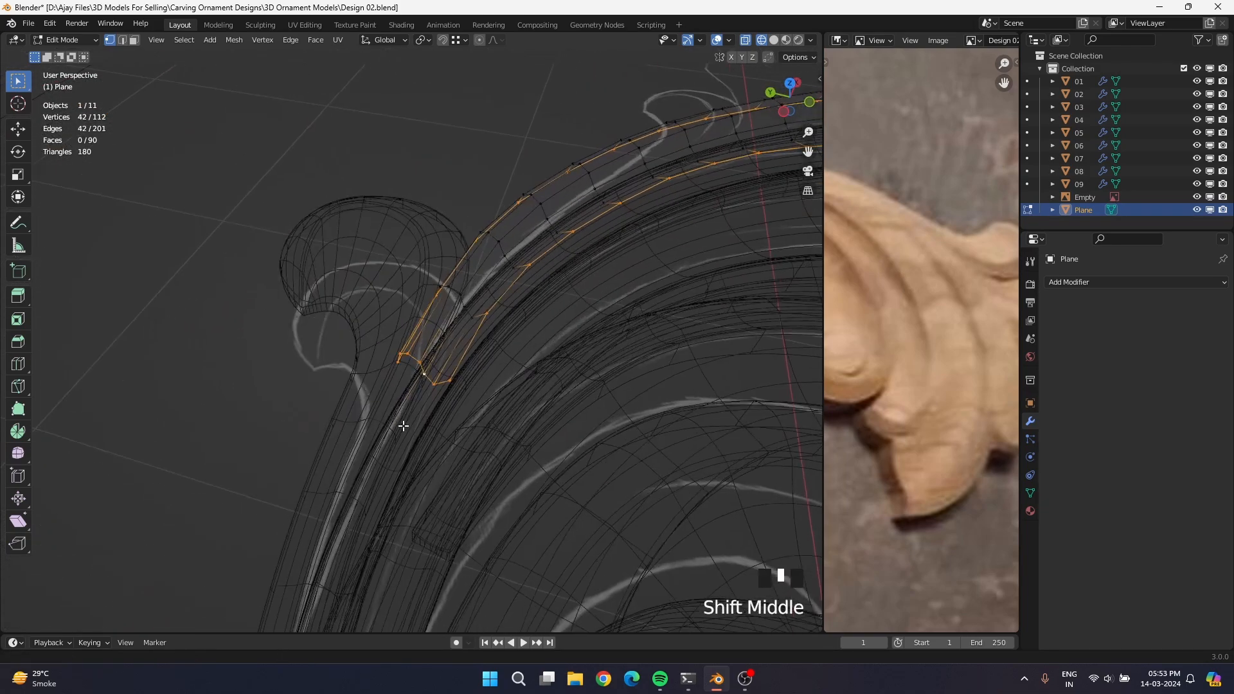
Try smoothing the end row of vertices at the leaf's narrow end with Smooth Laplacian, and undo it.
{"action": "key", "text": "KP_7"}
{"action": "scroll", "coordinate": [402, 427], "scroll_direction": "up", "scroll_amount": 5}
{"action": "middle_click_drag", "start_coordinate": [242, 473], "coordinate": [353, 468]}
{"action": "right_click", "coordinate": [508, 436]}
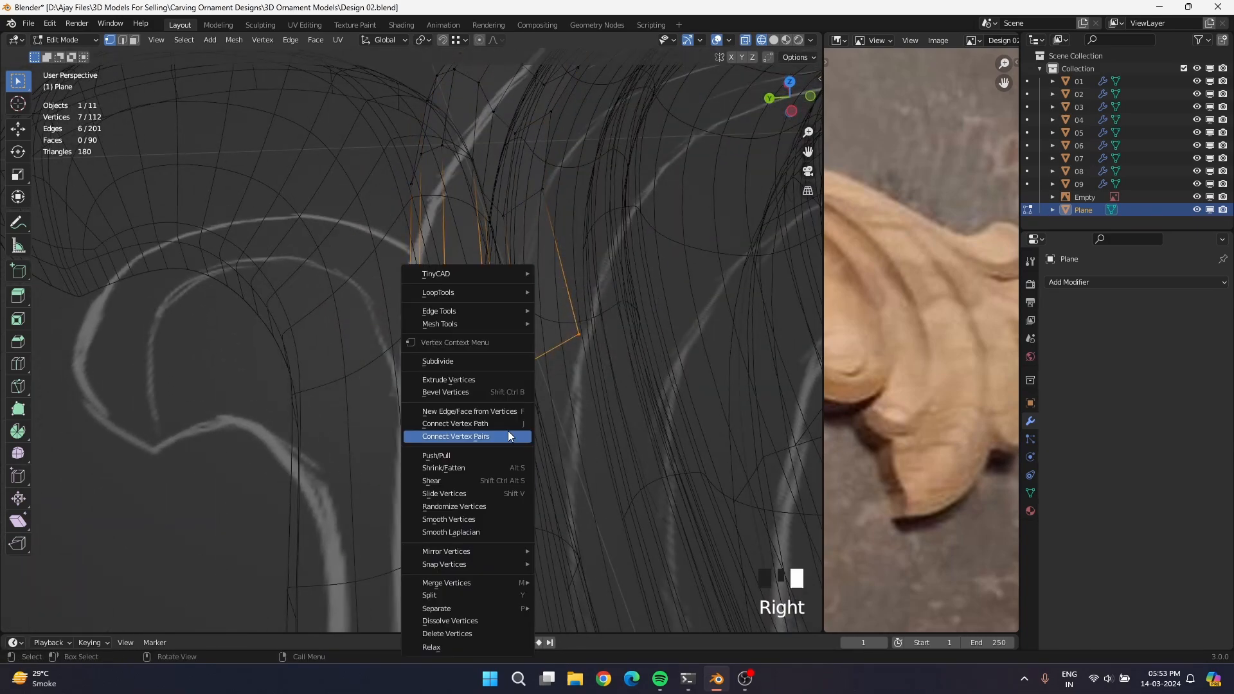
{"action": "left_click", "coordinate": [450, 530]}
{"action": "key", "text": "ctrl+z"}
Scale the narrow-end vertex row to about 0.29 along Z, and reduce the adjacent cross row's height along Z.
{"action": "key", "text": "s"}
{"action": "key", "text": "z"}
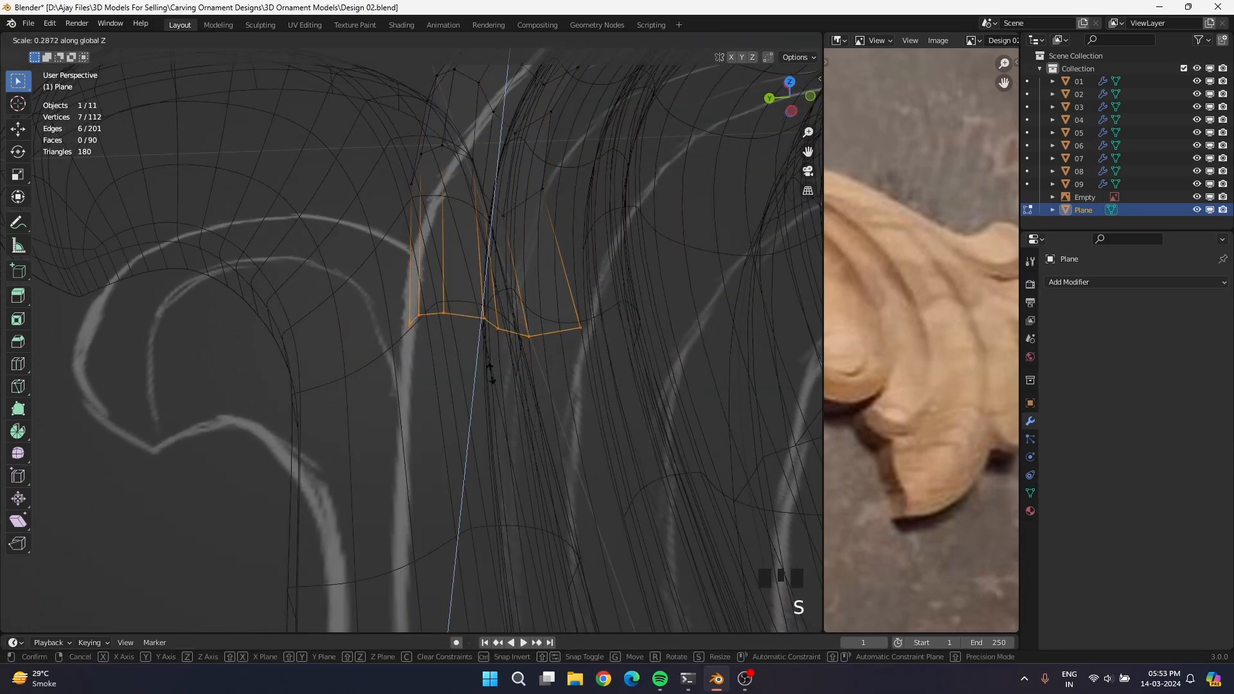
{"action": "left_click", "coordinate": [491, 372]}
{"action": "middle_click_drag", "start_coordinate": [491, 363], "coordinate": [582, 265]}
{"action": "middle_click_drag", "start_coordinate": [582, 265], "coordinate": [441, 336], "text": "shift"}
{"action": "left_click", "coordinate": [396, 300], "text": "alt"}
{"action": "key", "text": "s"}
{"action": "key", "text": "z"}
{"action": "left_click", "coordinate": [431, 369]}
In front view, scale the cross row next to the narrow end to about 0.81 along Z.
{"action": "key", "text": "KP_3"}
{"action": "key", "text": "KP_1"}
{"action": "scroll", "coordinate": [452, 350], "scroll_direction": "up", "scroll_amount": 2}
{"action": "key", "text": "s"}
{"action": "key", "text": "z"}
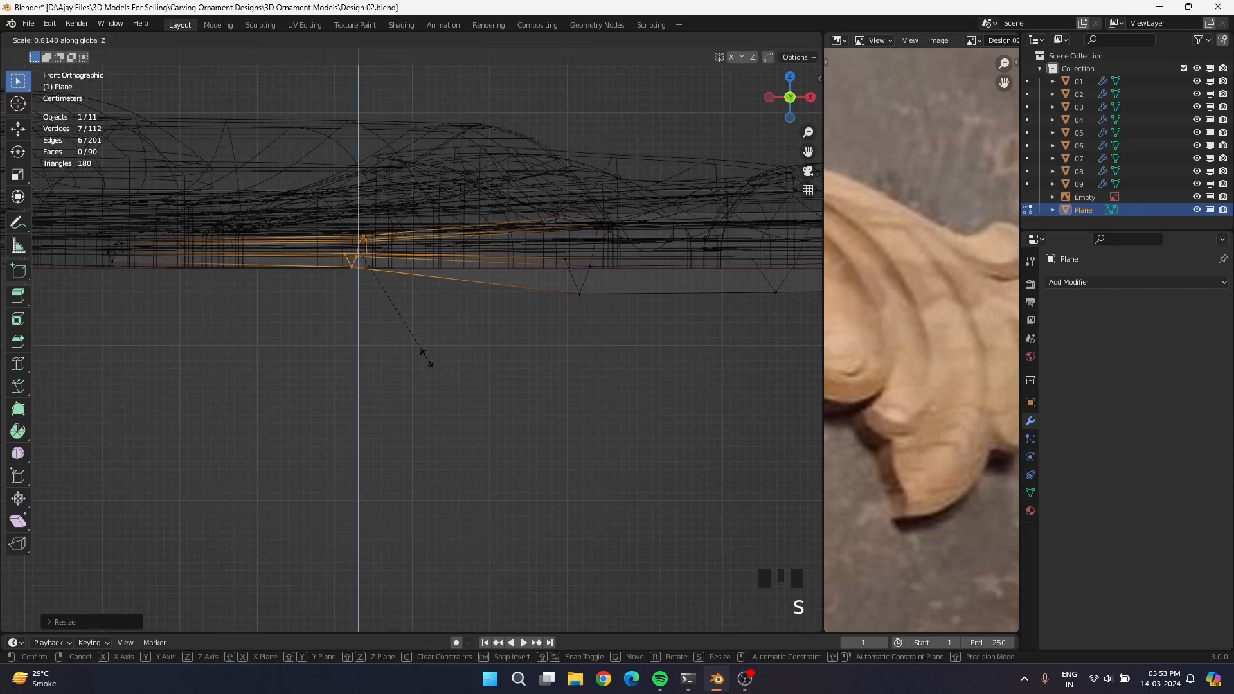
{"action": "left_click", "coordinate": [427, 359]}
Select the third cross row from the narrow end and reduce its height along Z.
{"action": "left_click_drag", "start_coordinate": [559, 248], "coordinate": [654, 368]}
{"action": "left_click", "coordinate": [581, 289], "text": "alt+shift"}
{"action": "left_click", "coordinate": [582, 289], "text": "alt+shift"}
{"action": "key", "text": "s"}
{"action": "key", "text": "z"}
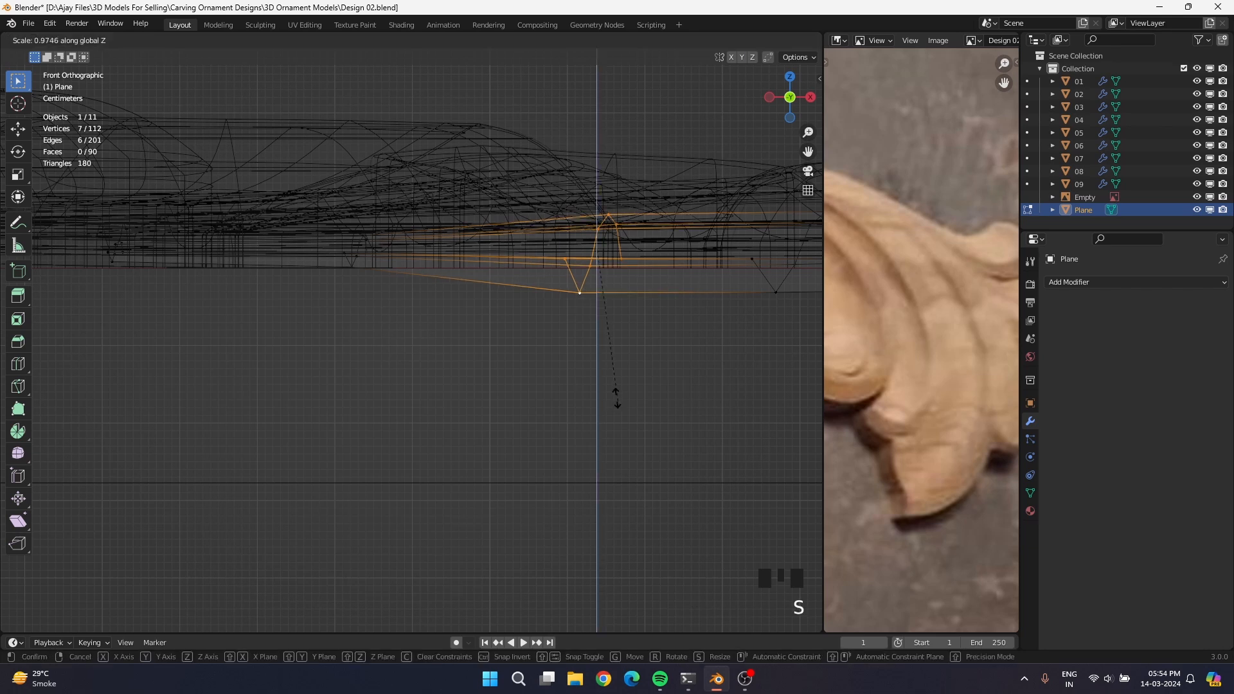
{"action": "left_click", "coordinate": [581, 328]}
Select the next cross row toward the leaf tip and scale it down along Z in two passes.
{"action": "middle_click_drag", "start_coordinate": [704, 333], "coordinate": [338, 334], "text": "shift"}
{"action": "left_click", "coordinate": [416, 285], "text": "alt+shift"}
{"action": "key", "text": "s"}
{"action": "key", "text": "z"}
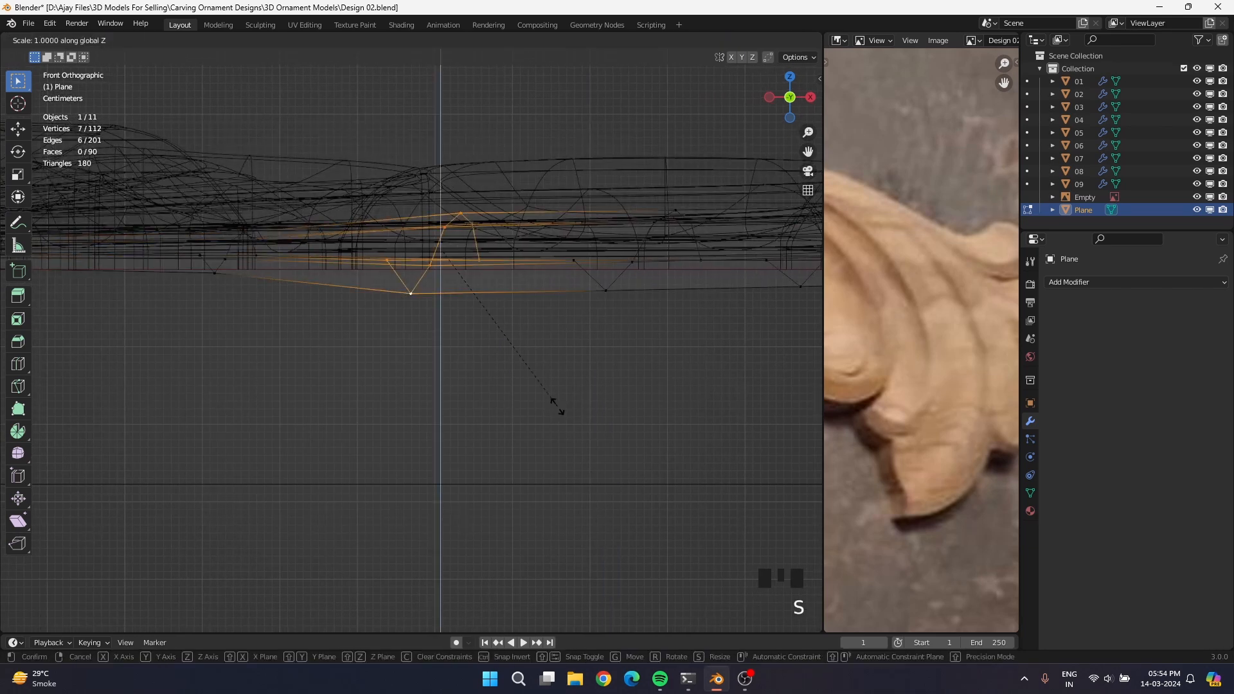
{"action": "left_click", "coordinate": [489, 354]}
{"action": "key", "text": "s"}
{"action": "key", "text": "z"}
{"action": "left_click", "coordinate": [483, 348]}
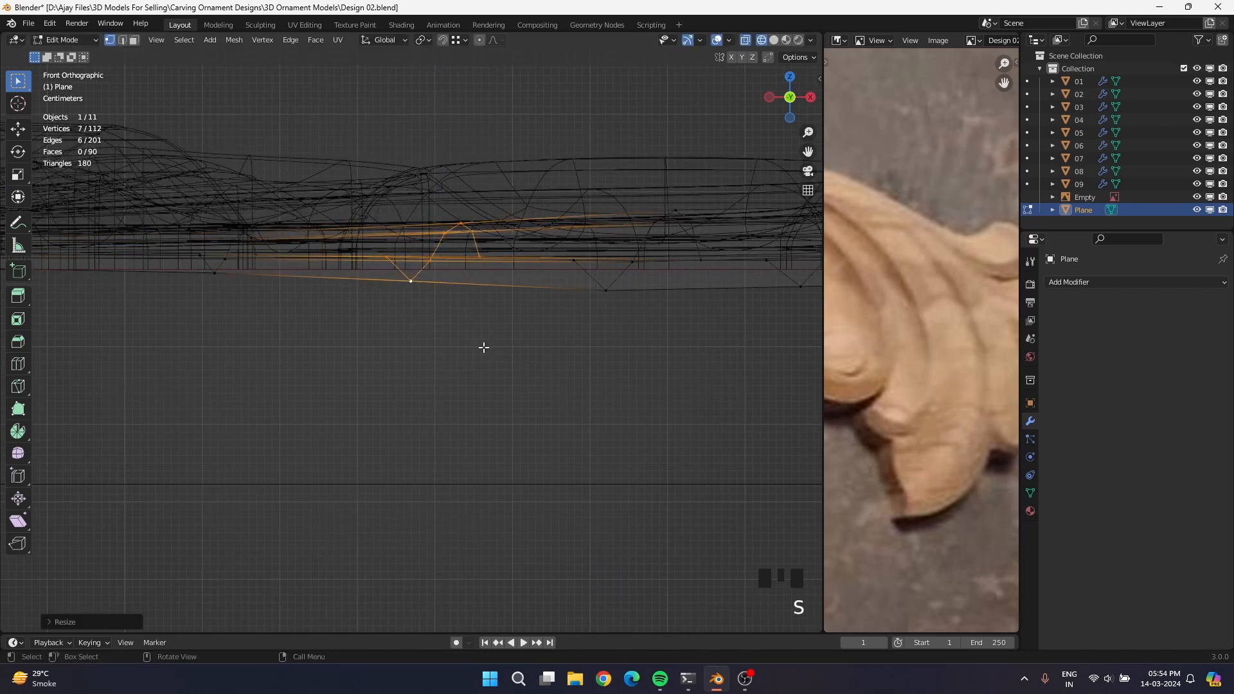
Scale the following two cross rows slightly down along Z for a gradual height transition.
{"action": "left_click", "coordinate": [604, 278]}
{"action": "left_click", "coordinate": [590, 277], "text": "alt+shift"}
{"action": "key", "text": "s"}
{"action": "key", "text": "z"}
{"action": "left_click", "coordinate": [684, 408]}
{"action": "middle_click_drag", "start_coordinate": [706, 389], "coordinate": [584, 360], "text": "shift"}
{"action": "left_click", "coordinate": [607, 279], "text": "alt+shift"}
{"action": "key", "text": "s"}
{"action": "key", "text": "z"}
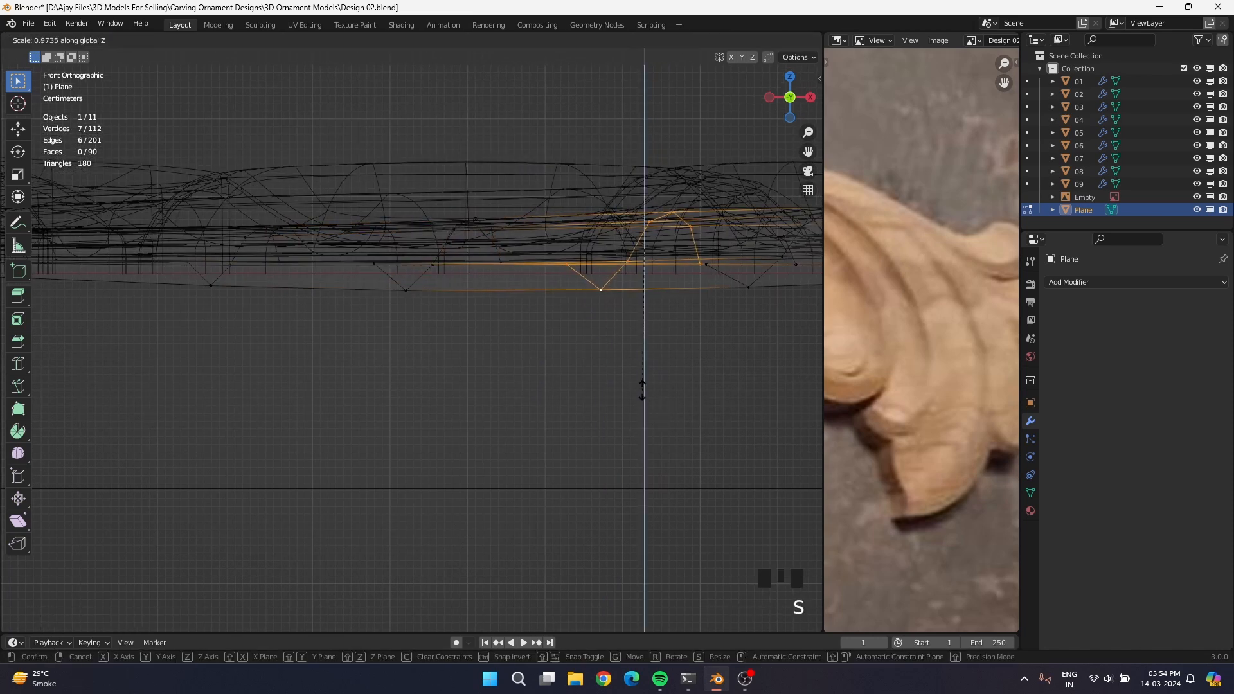
{"action": "left_click", "coordinate": [642, 386]}
Select the leaf's complete outer edge loop in front view and flatten it along Z.
{"action": "scroll", "coordinate": [451, 339], "scroll_direction": "down", "scroll_amount": 5}
{"action": "middle_click_drag", "start_coordinate": [452, 338], "coordinate": [341, 341], "text": "shift"}
{"action": "scroll", "coordinate": [518, 328], "scroll_direction": "up", "scroll_amount": 2}
{"action": "scroll", "coordinate": [386, 334], "scroll_direction": "down", "scroll_amount": 2}
{"action": "left_click", "coordinate": [672, 309]}
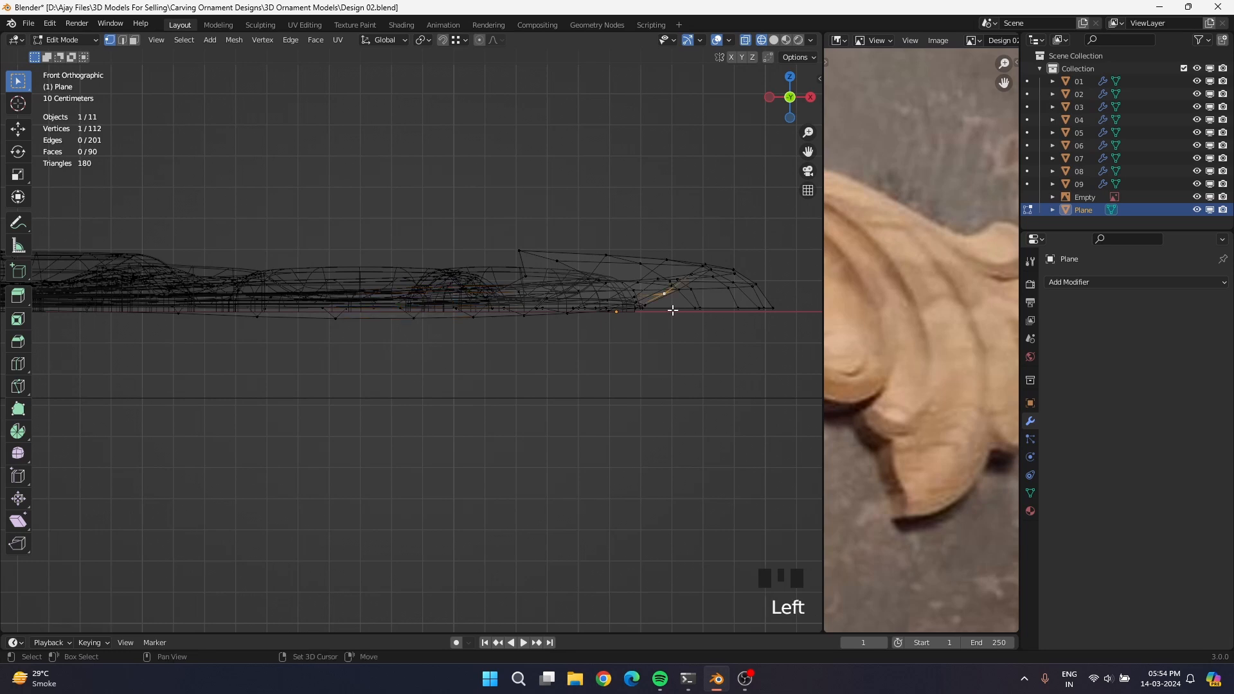
{"action": "left_click", "coordinate": [722, 310]}
{"action": "left_click", "coordinate": [649, 331], "text": "alt+shift"}
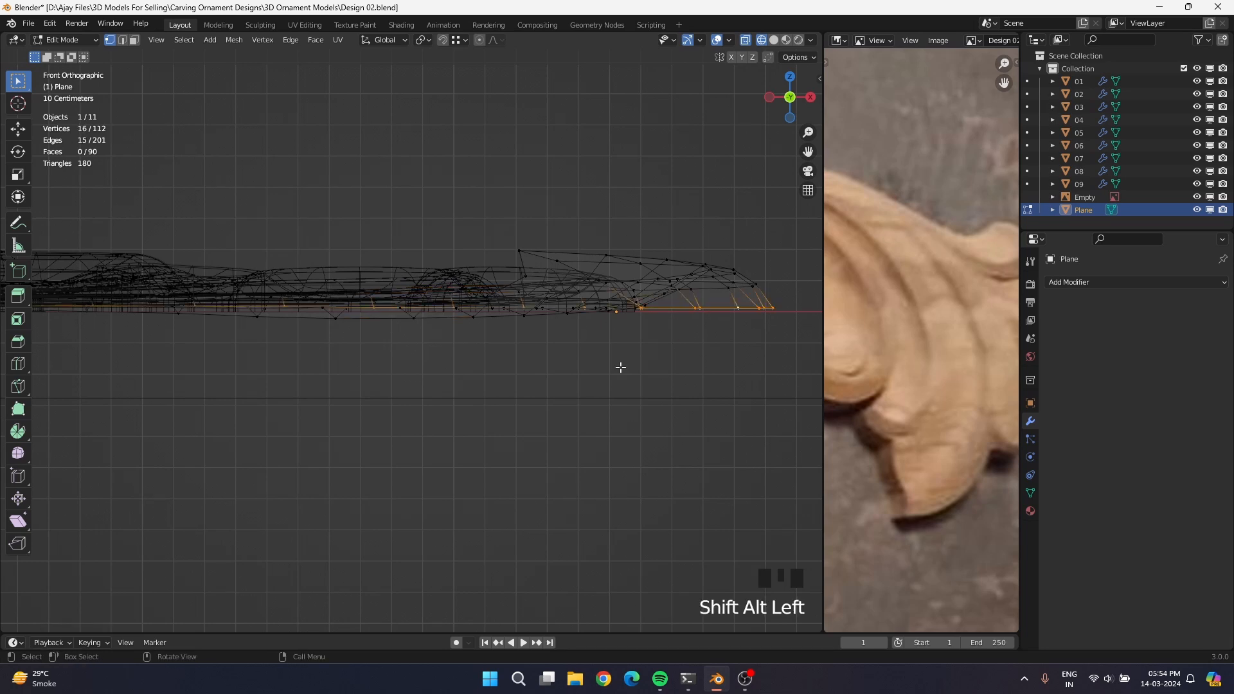
{"action": "key", "text": "s"}
{"action": "left_click", "coordinate": [620, 367]}
Select the leaf's inner edge loop and scale it to 0 along Z.
{"action": "middle_click_drag", "start_coordinate": [637, 354], "coordinate": [648, 401]}
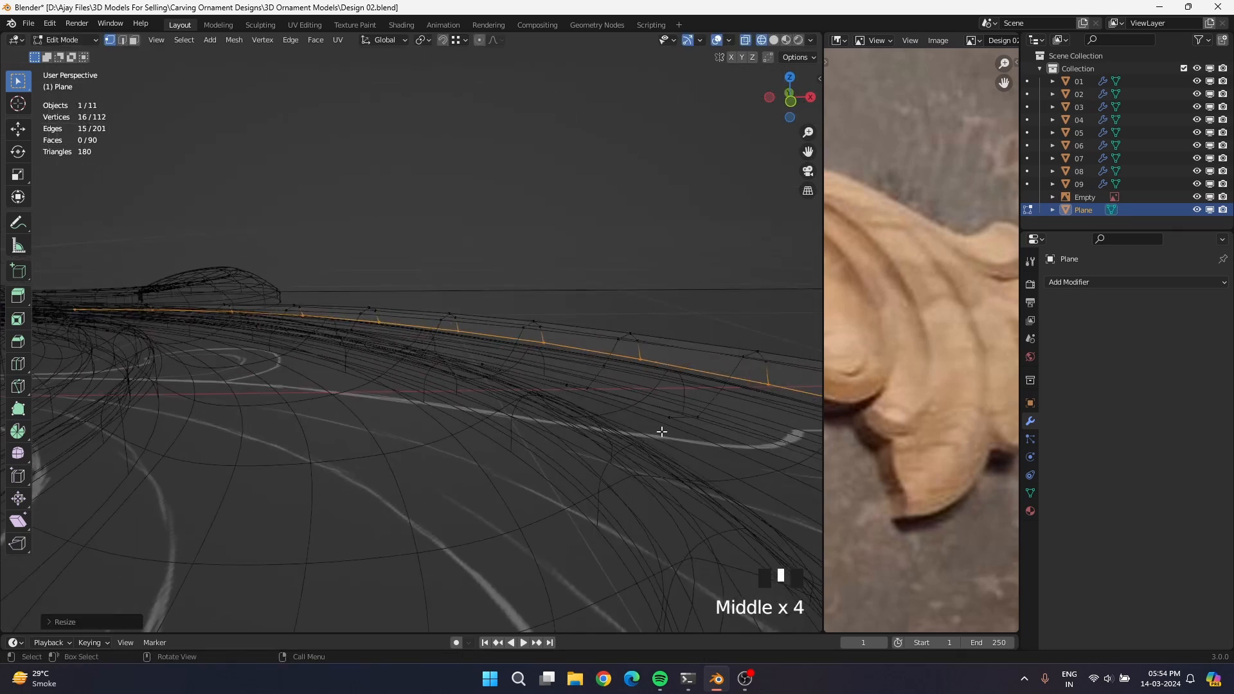
{"action": "left_click", "coordinate": [671, 421], "text": "alt+shift"}
{"action": "key", "text": "s"}
{"action": "key", "text": "z"}
{"action": "key", "text": "0"}
{"action": "key", "text": "Return"}
Add the second long border loop to the selection, flatten both loops with a Z scale of 0 and lower them about 0.04 m.
{"action": "key", "text": "KP_1"}
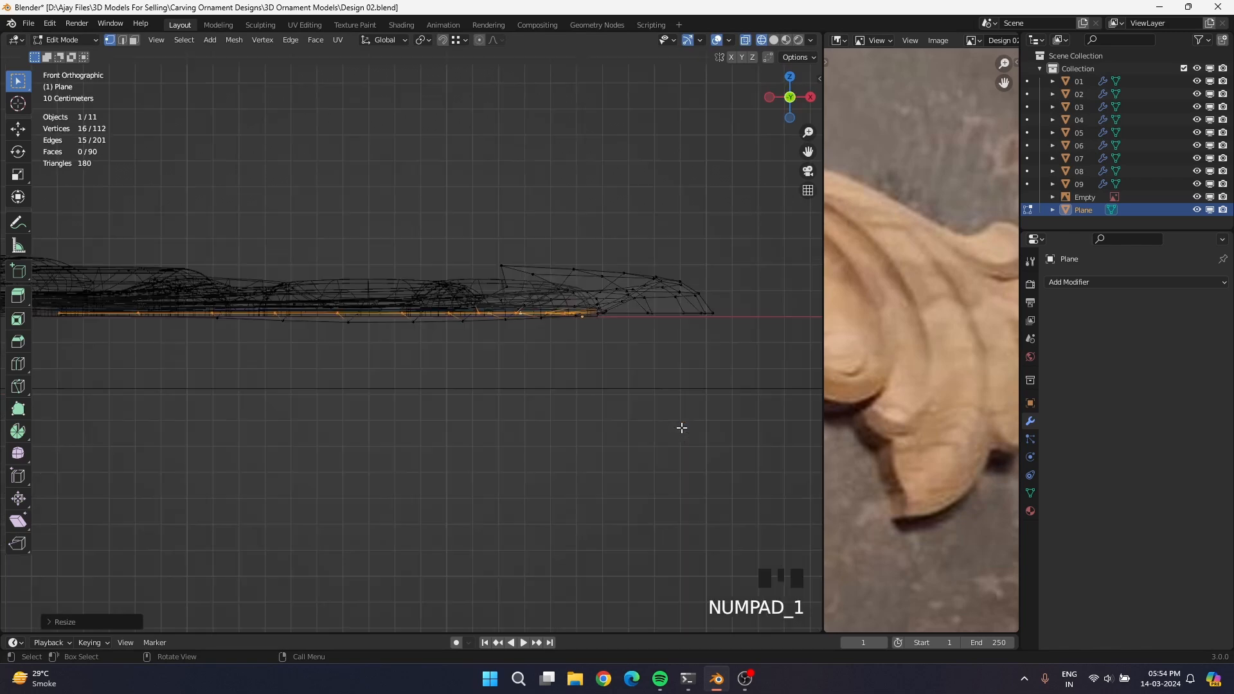
{"action": "left_click", "coordinate": [661, 336], "text": "alt+shift"}
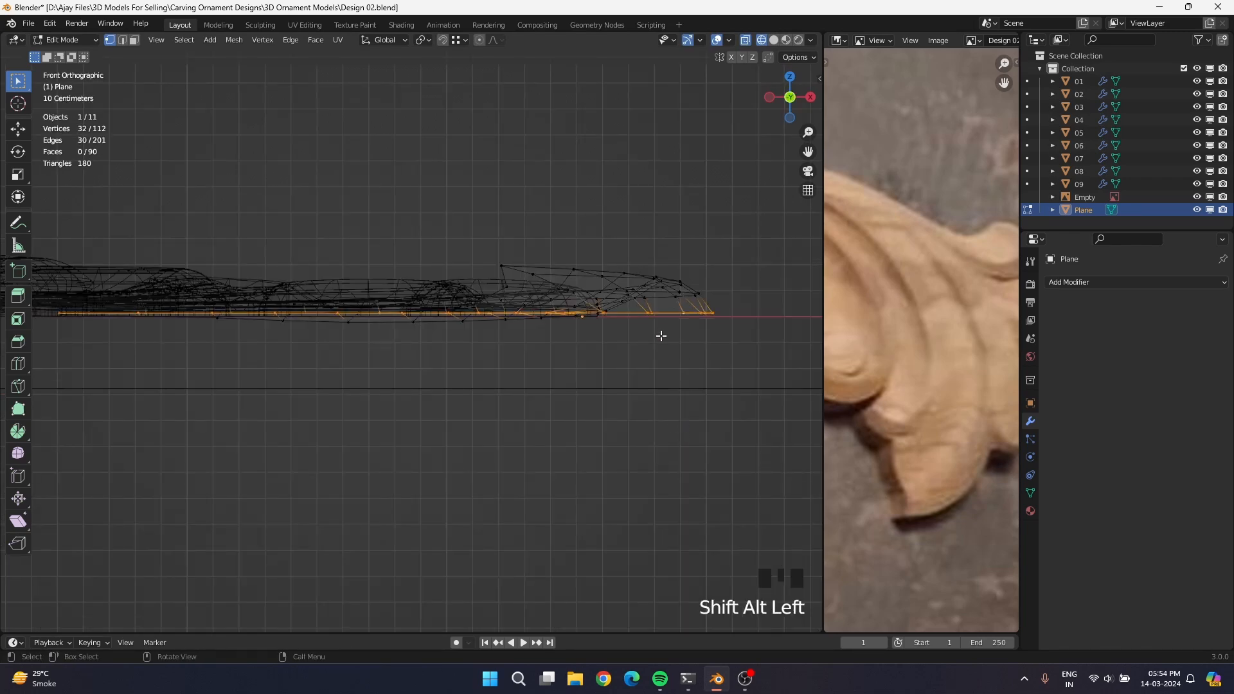
{"action": "key", "text": "s"}
{"action": "key", "text": "z"}
{"action": "key", "text": "0"}
{"action": "key", "text": "Return"}
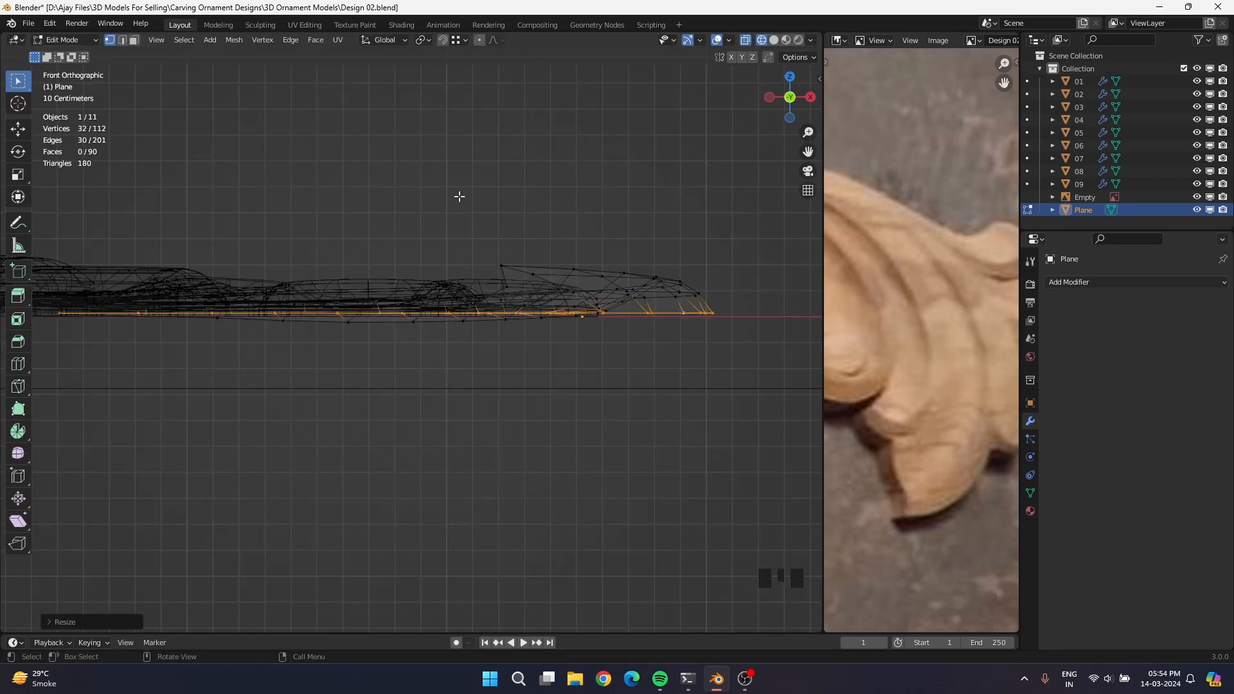
{"action": "key", "text": "g"}
{"action": "key", "text": "z"}
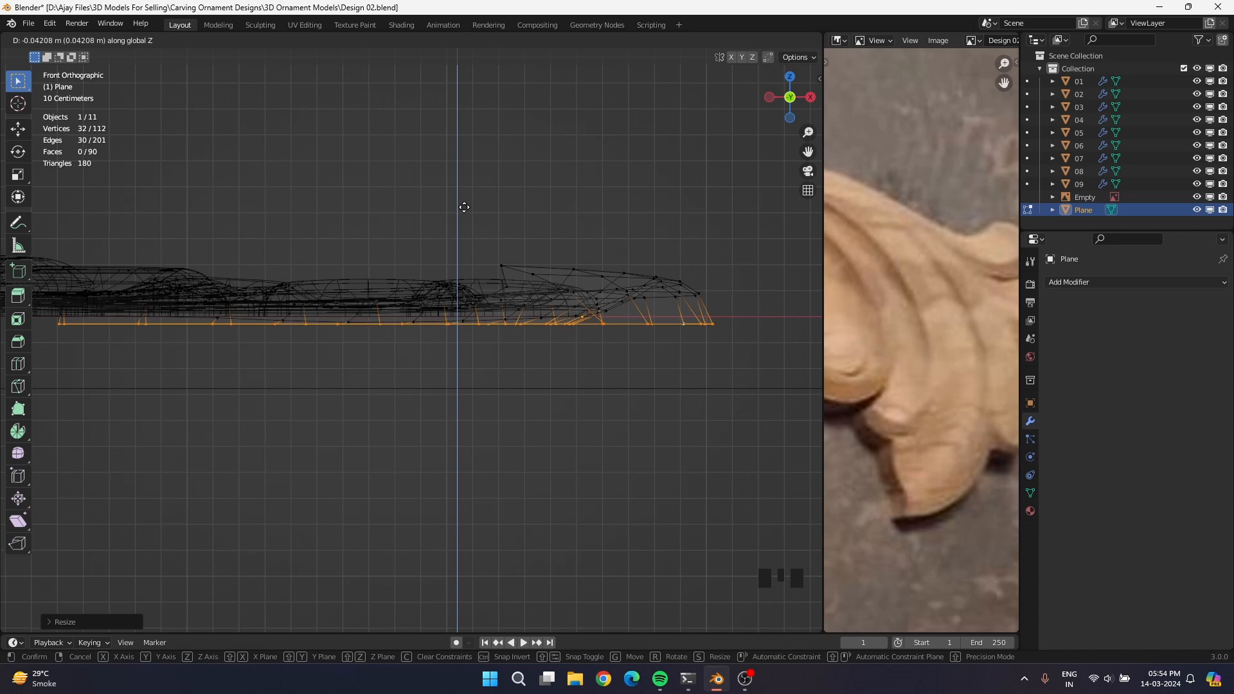
{"action": "left_click", "coordinate": [464, 207]}
Select the entire leaf mesh and raise it along Z above the ground line in front view.
{"action": "key", "text": "a"}
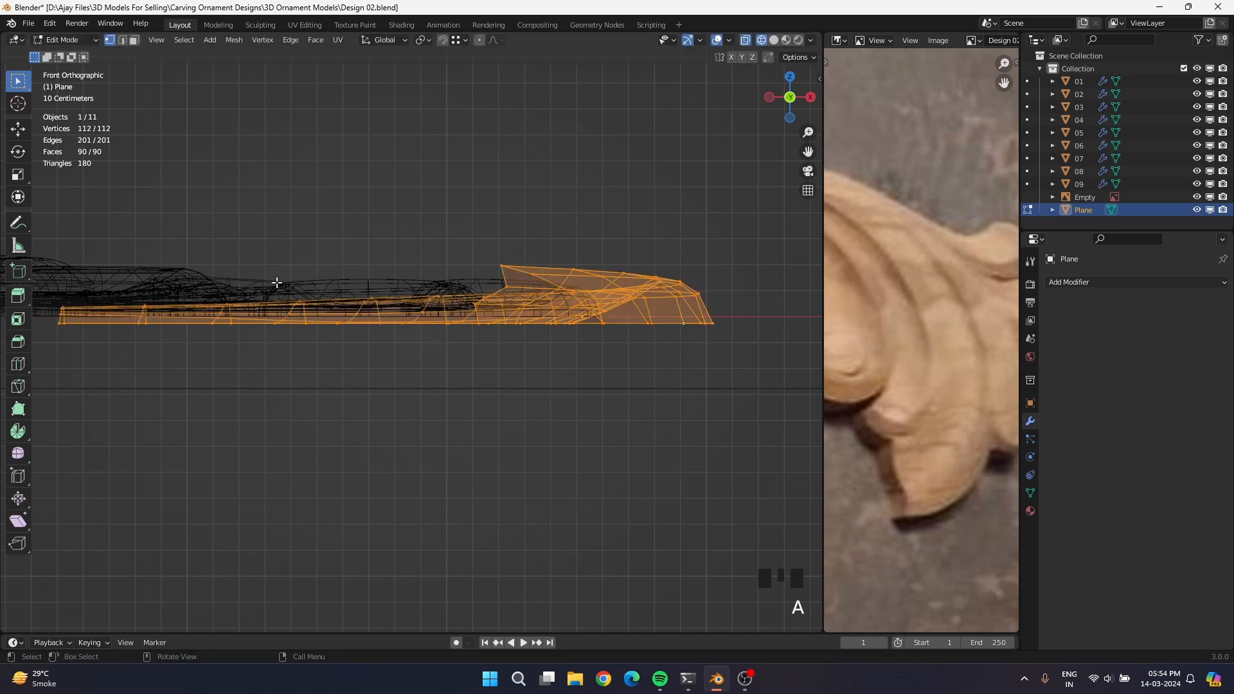
{"action": "key", "text": "g"}
{"action": "key", "text": "z"}
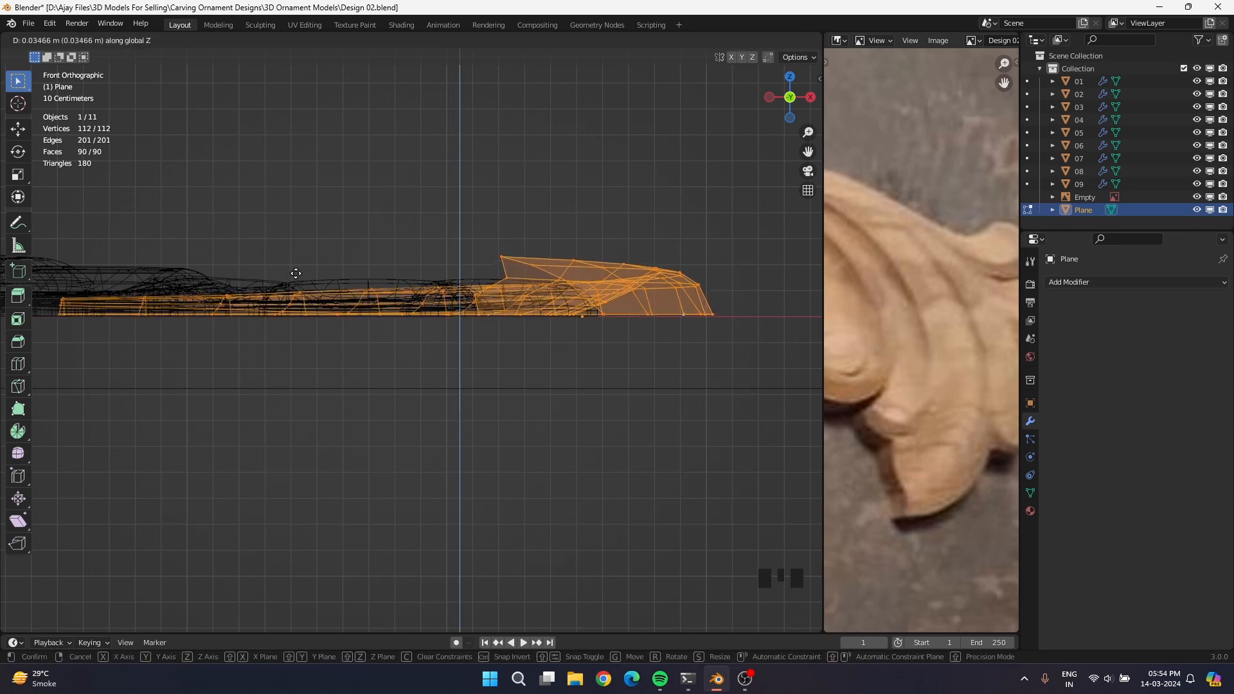
{"action": "left_click", "coordinate": [299, 266]}
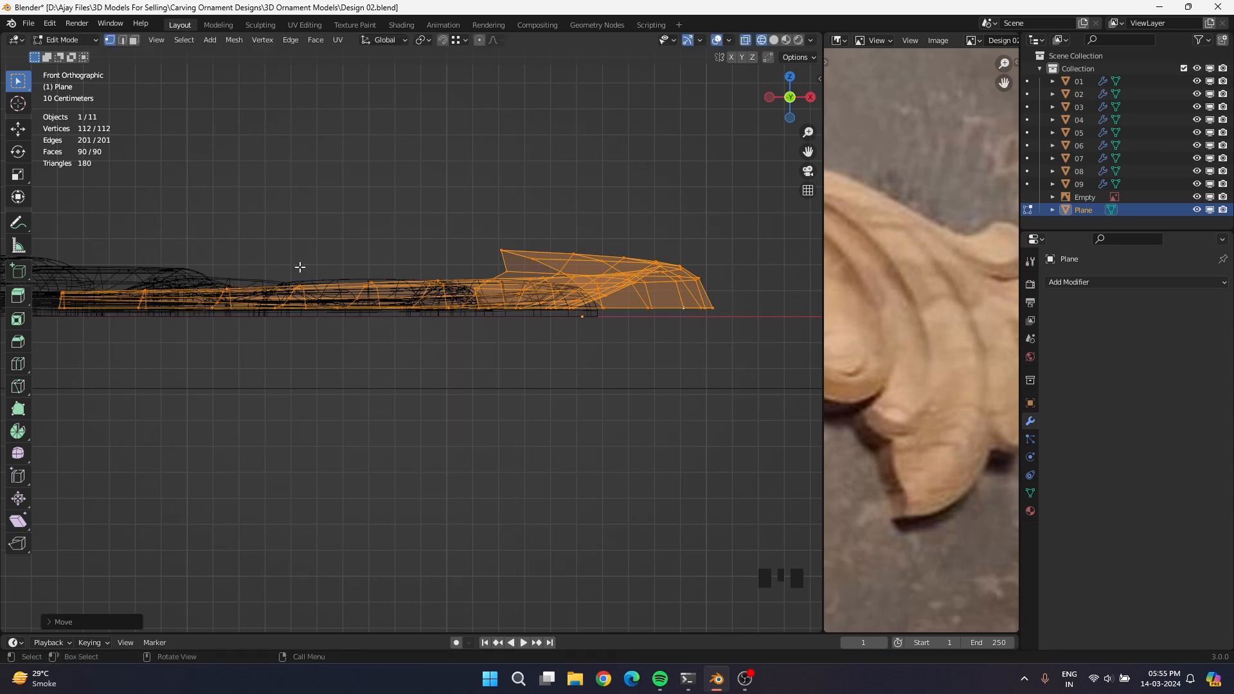
Select the leaf's full open boundary, including both long border loops and the edges across its two ends.
{"action": "left_click", "coordinate": [626, 311]}
{"action": "left_click", "coordinate": [626, 311], "text": "alt+shift"}
{"action": "left_click", "coordinate": [503, 274], "text": "alt+shift"}
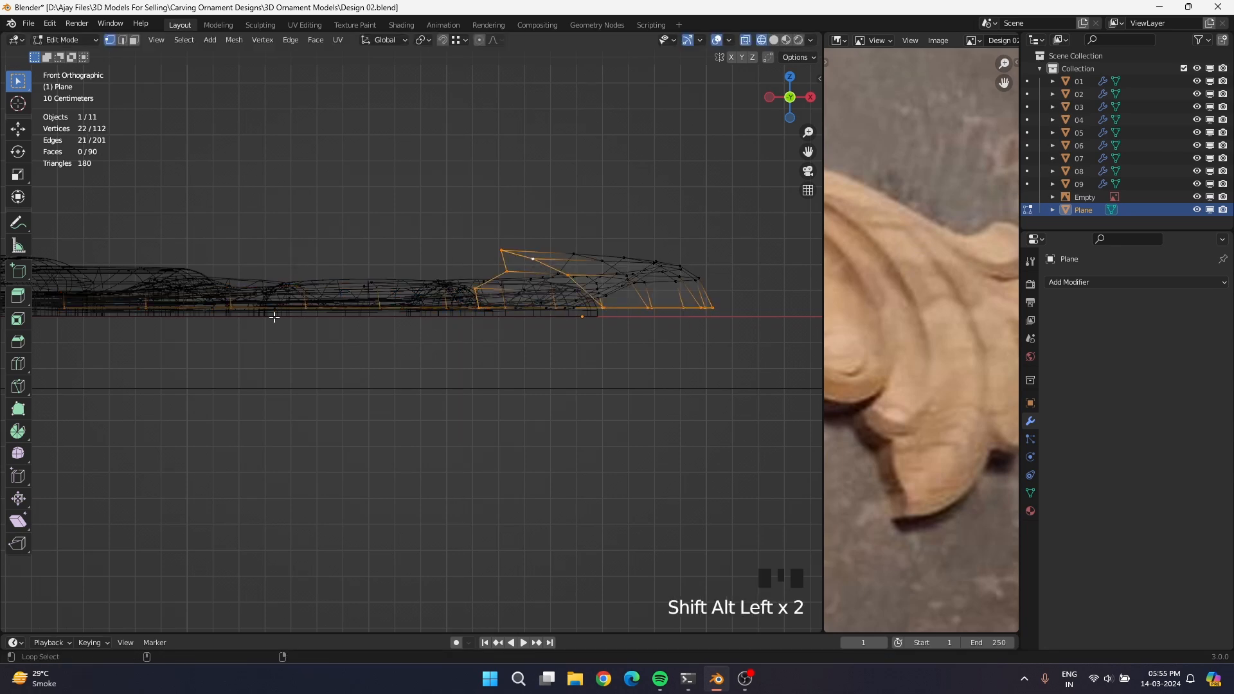
{"action": "left_click", "coordinate": [83, 309], "text": "alt+shift"}
{"action": "left_click", "coordinate": [68, 304], "text": "alt+shift"}
{"action": "middle_click_drag", "start_coordinate": [85, 339], "coordinate": [277, 386]}
{"action": "left_click", "coordinate": [317, 403], "text": "alt+shift"}
{"action": "left_click", "coordinate": [311, 426], "text": "alt+shift"}
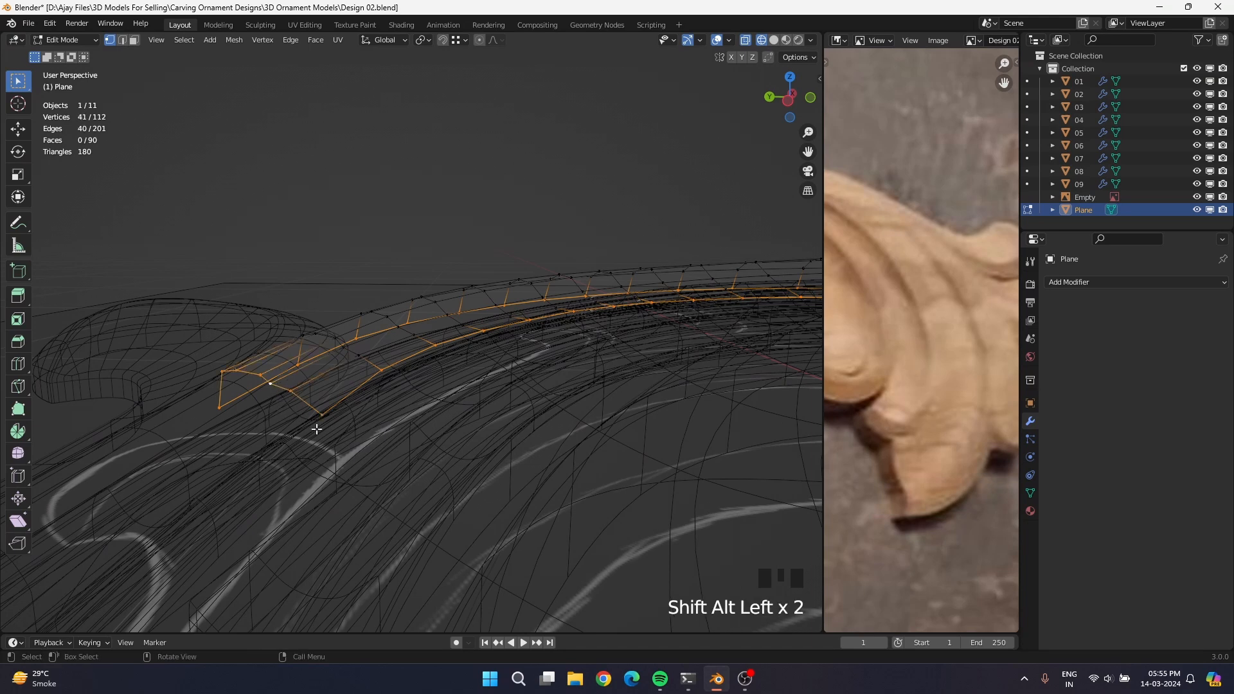
{"action": "middle_click_drag", "start_coordinate": [311, 426], "coordinate": [491, 446]}
Extrude the boundary downward into side walls, flatten the new edges along Z and set their median Z to 0 m.
{"action": "key", "text": "e"}
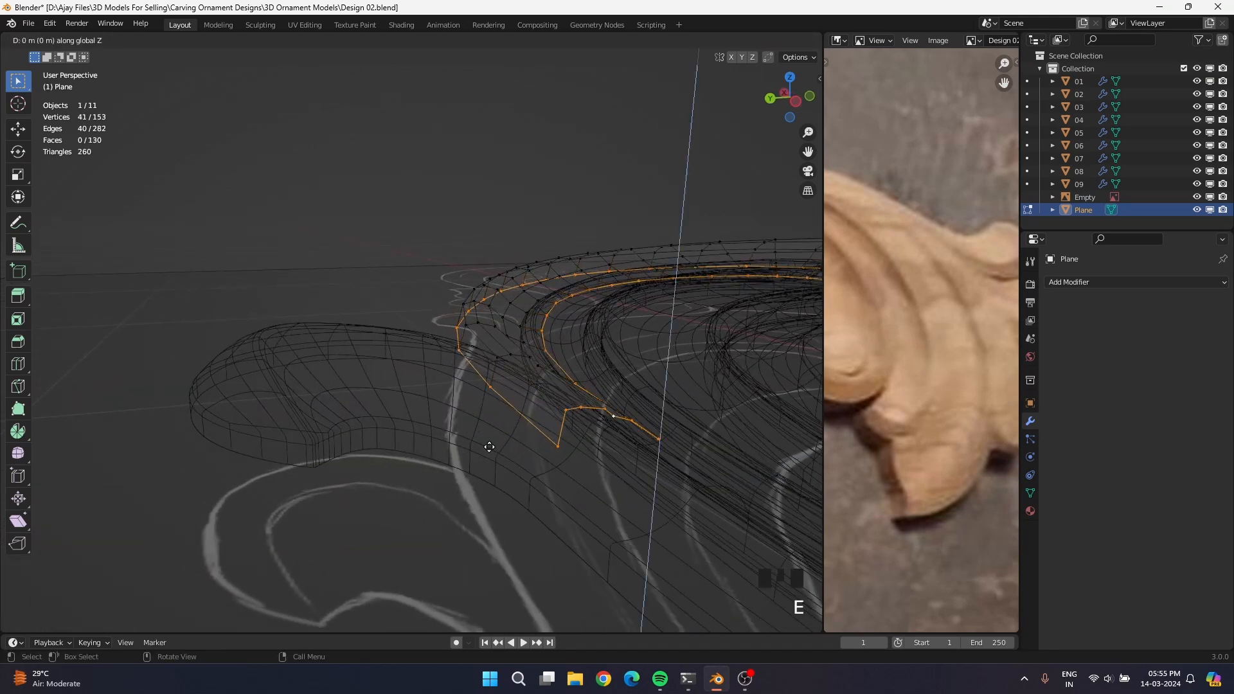
{"action": "left_click", "coordinate": [490, 454]}
{"action": "key", "text": "s"}
{"action": "left_click", "coordinate": [489, 453]}
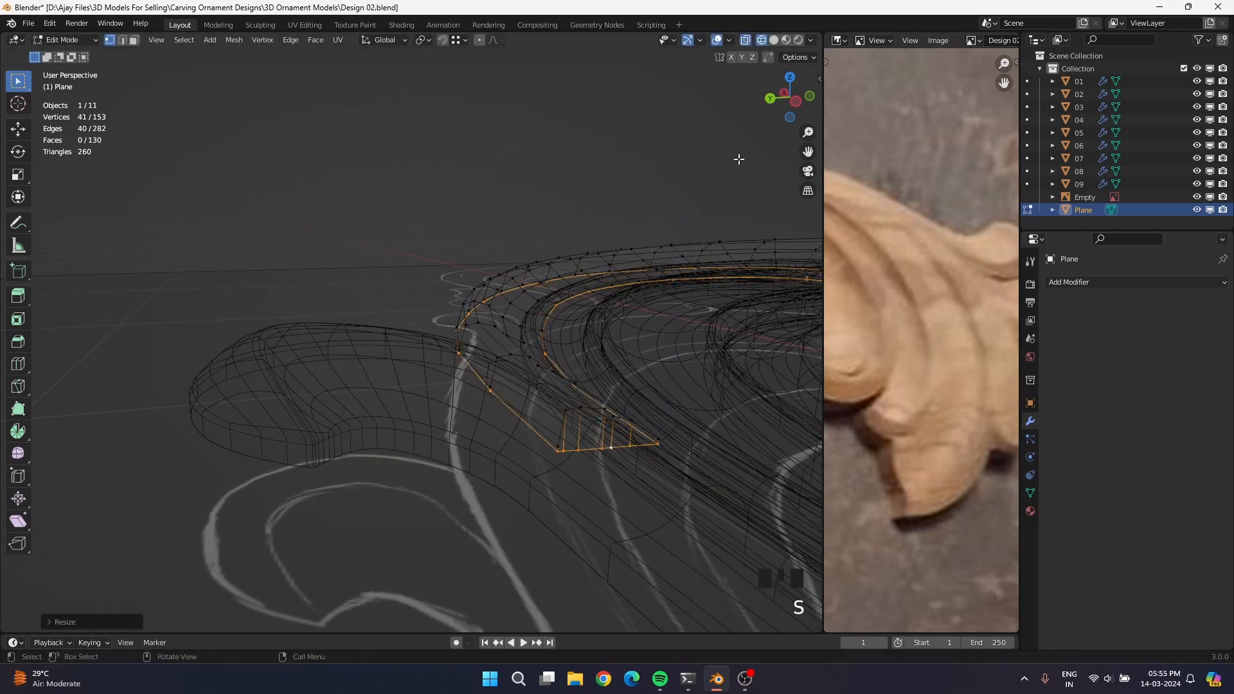
{"action": "key", "text": "n"}
{"action": "left_click", "coordinate": [775, 119]}
{"action": "type", "text": "0"}
{"action": "key", "text": "Return"}
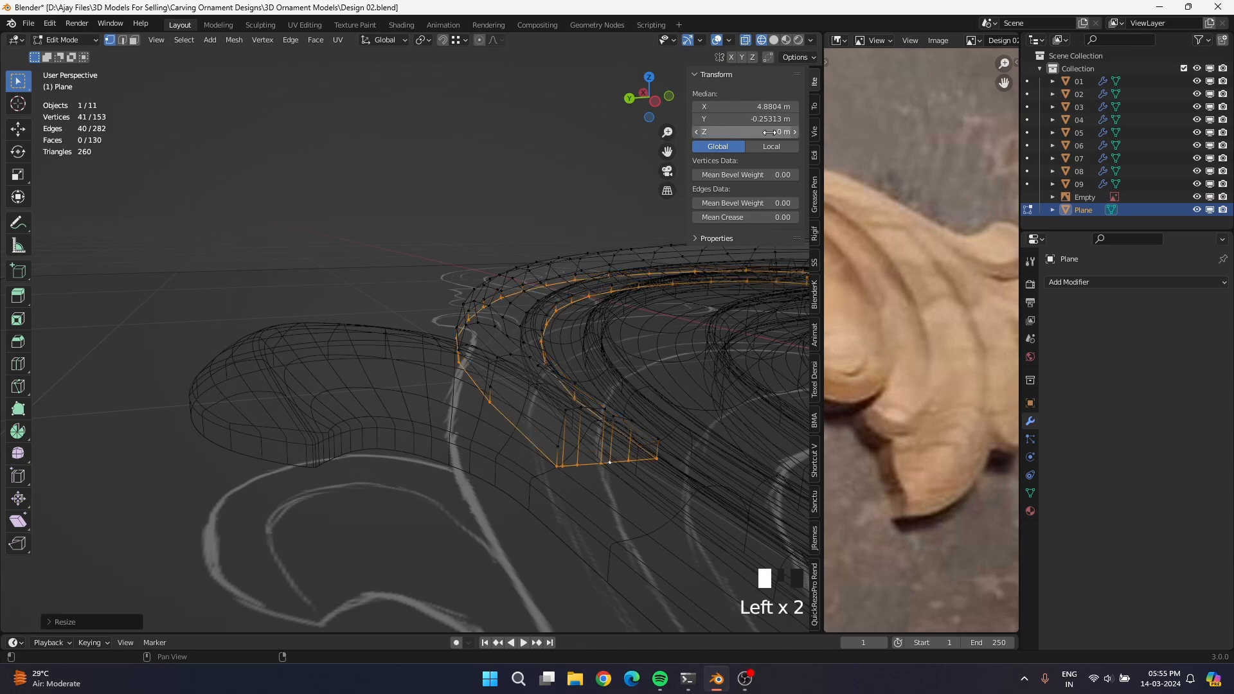
Select the cross row at the leaf's thin end without its base vertices, scale it down along Z and lower its median to about 0.037 m.
{"action": "middle_click_drag", "start_coordinate": [565, 444], "coordinate": [662, 451]}
{"action": "scroll", "coordinate": [482, 322], "scroll_direction": "up", "scroll_amount": 4}
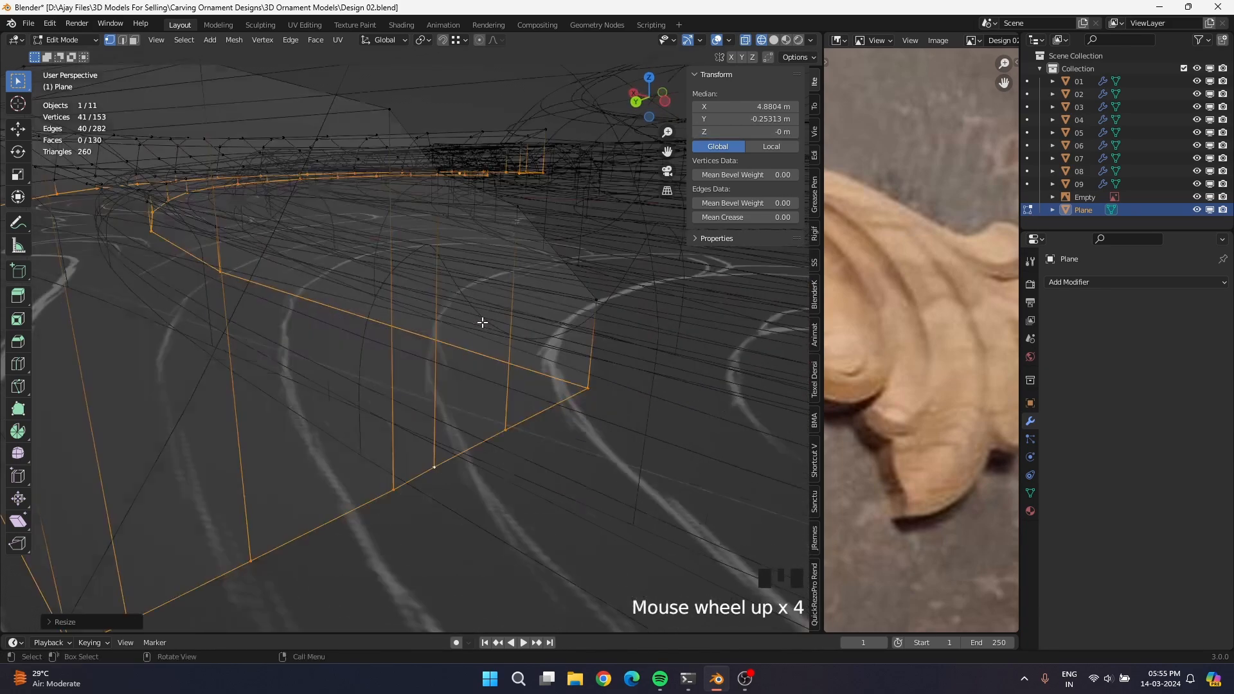
{"action": "scroll", "coordinate": [444, 354], "scroll_direction": "down", "scroll_amount": 2}
{"action": "middle_click_drag", "start_coordinate": [444, 353], "coordinate": [570, 427]}
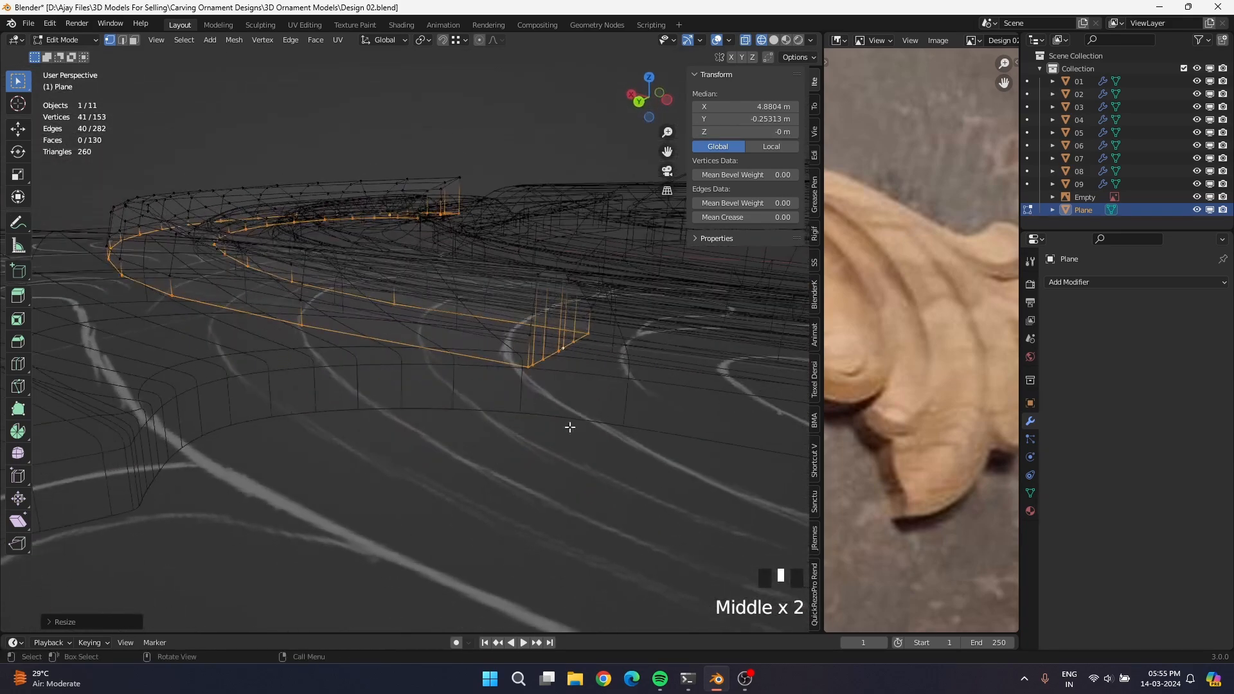
{"action": "left_click_drag", "start_coordinate": [588, 252], "coordinate": [588, 253]}
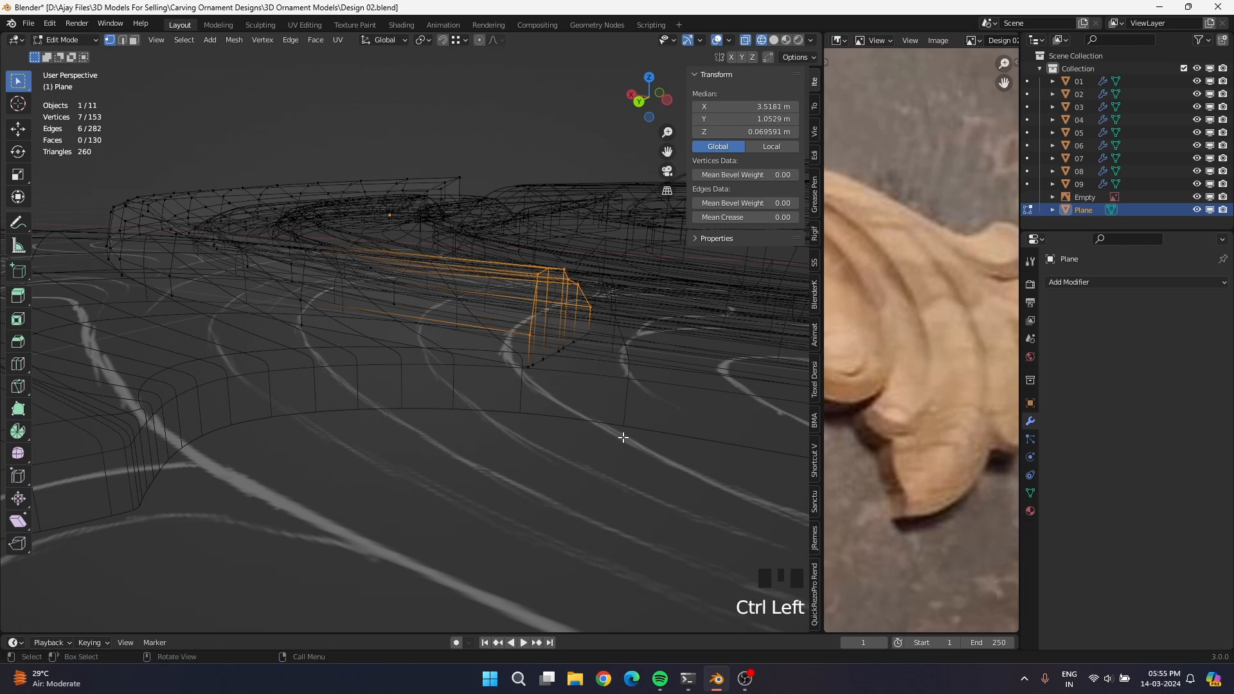
{"action": "key", "text": "s"}
{"action": "key", "text": "z"}
{"action": "left_click", "coordinate": [567, 367]}
{"action": "key", "text": "g"}
{"action": "key", "text": "z"}
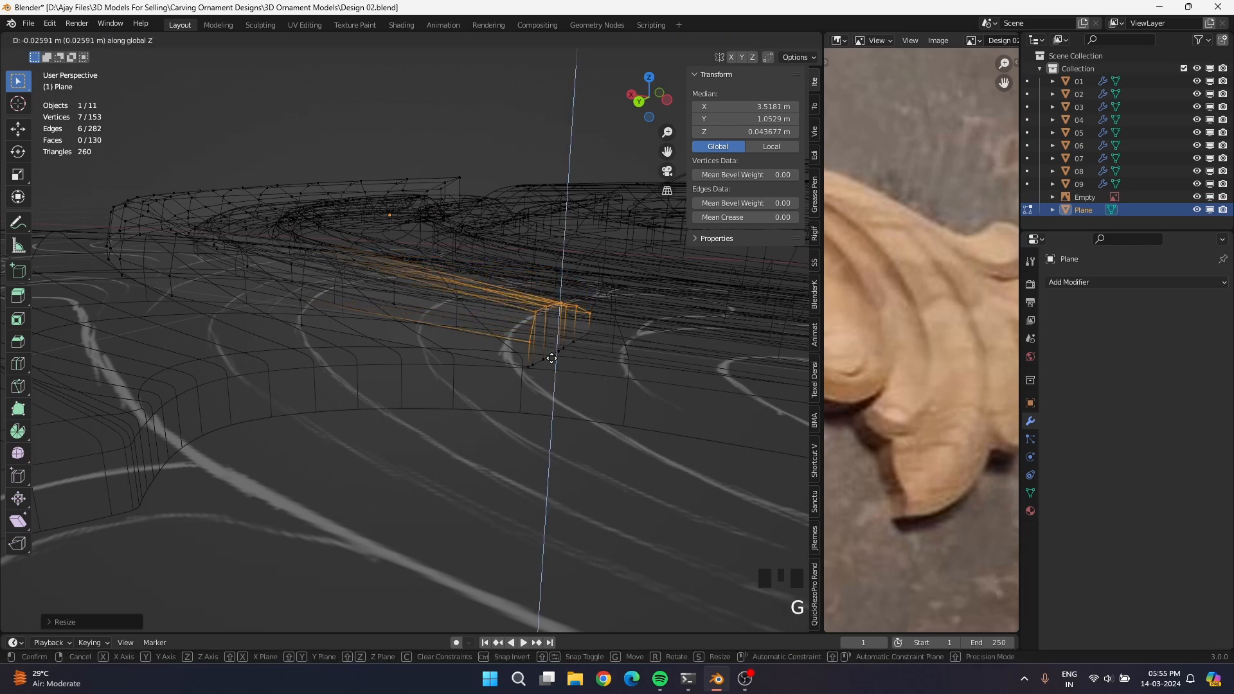
{"action": "left_click", "coordinate": [539, 358]}
{"action": "middle_click_drag", "start_coordinate": [537, 358], "coordinate": [531, 360]}
In front view, select the second cross row from the thin end, reduce its Z scale and lower its median to about 0.047 m.
{"action": "key", "text": "KP_1"}
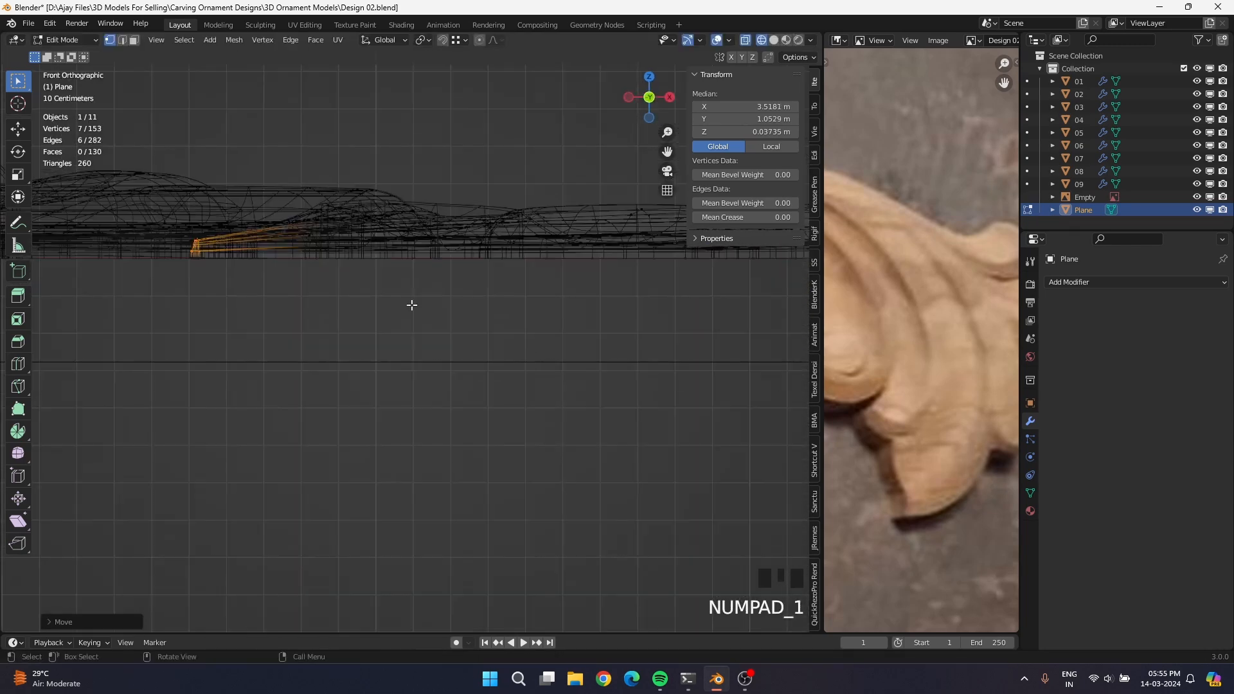
{"action": "middle_click_drag", "start_coordinate": [412, 305], "coordinate": [573, 355], "text": "shift"}
{"action": "scroll", "coordinate": [572, 355], "scroll_direction": "up", "scroll_amount": 5}
{"action": "middle_click_drag", "start_coordinate": [566, 308], "coordinate": [275, 360], "text": "shift"}
{"action": "left_click", "coordinate": [232, 265]}
{"action": "left_click_drag", "start_coordinate": [234, 261], "coordinate": [449, 358]}
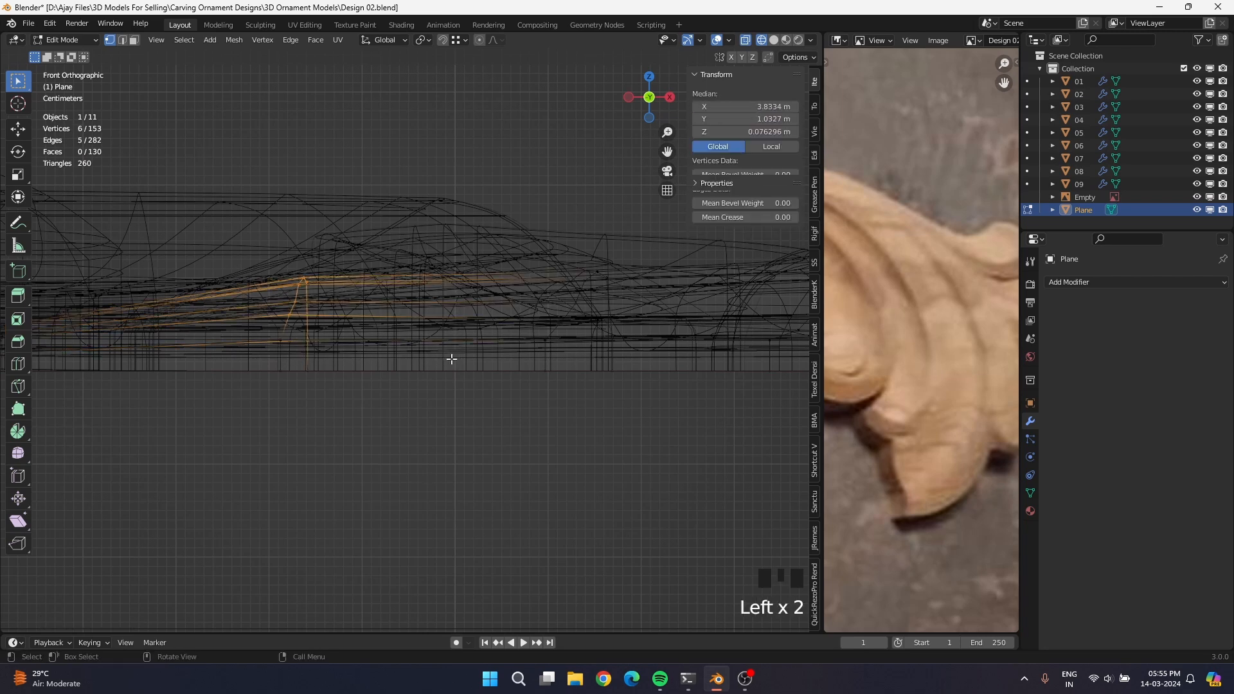
{"action": "left_click", "coordinate": [279, 362], "text": "alt+shift"}
{"action": "key", "text": "s"}
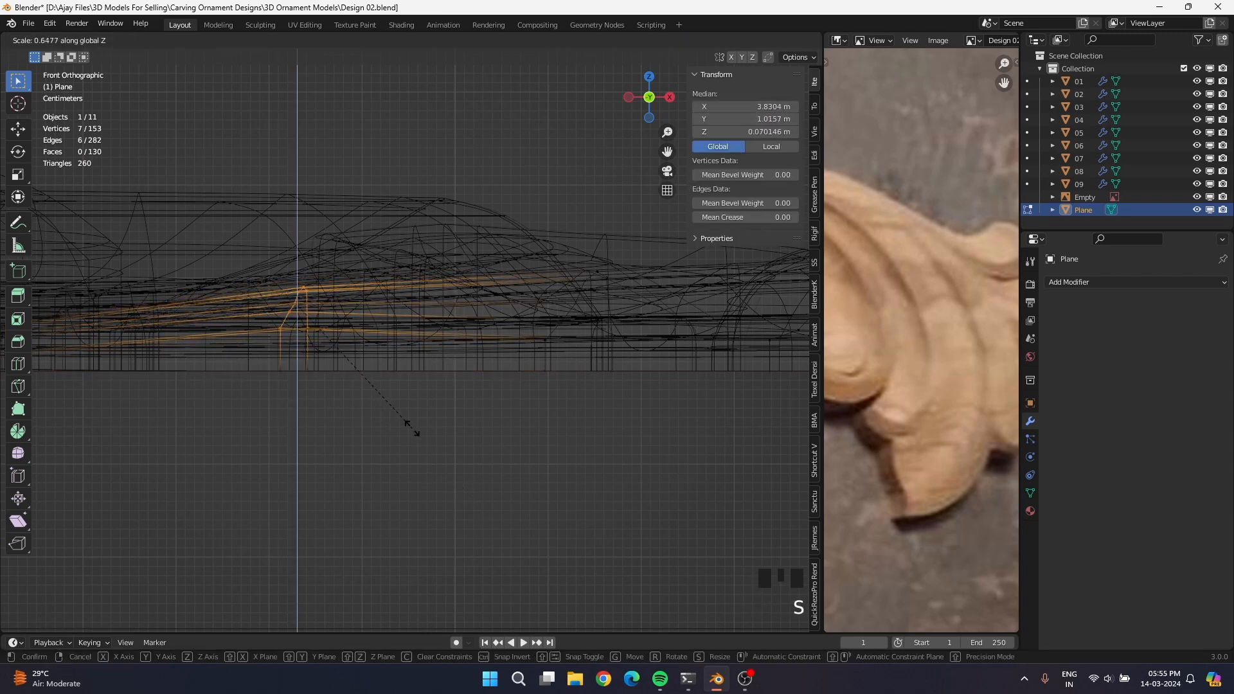
{"action": "left_click", "coordinate": [410, 427]}
{"action": "key", "text": "g"}
{"action": "key", "text": "z"}
{"action": "left_click", "coordinate": [412, 448]}
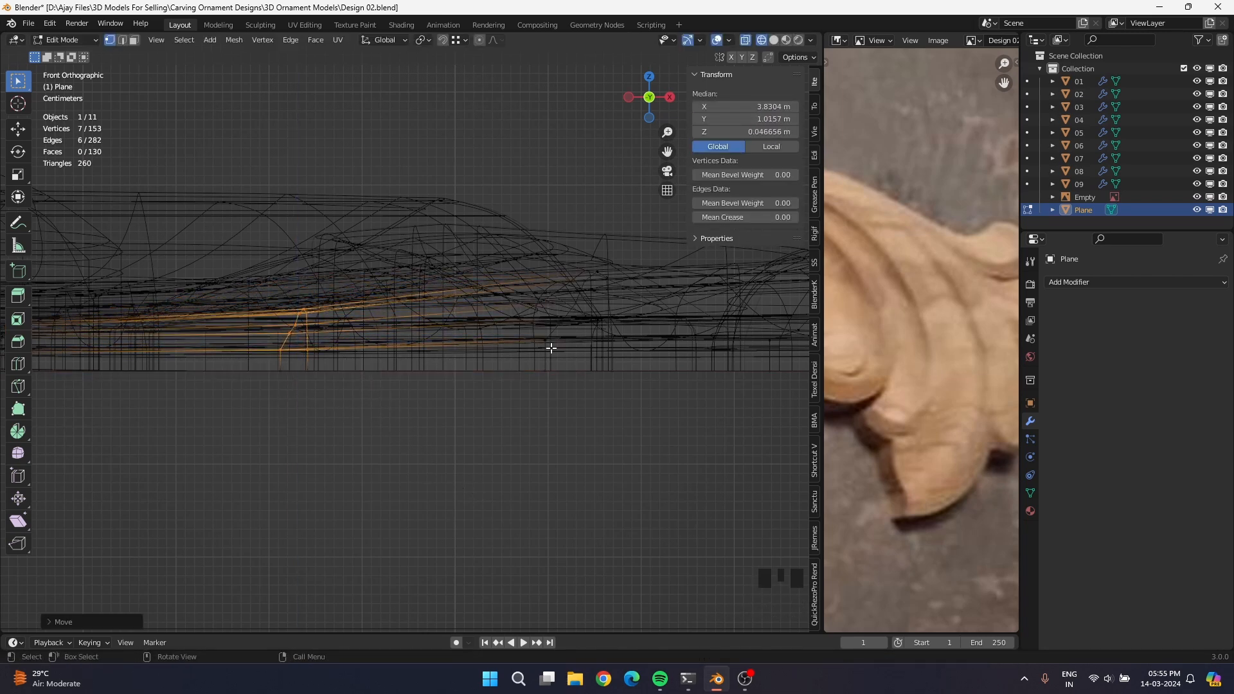
Select the third cross row from the thin end, lower its median to about 0.058 m and adjust its Z scale.
{"action": "left_click_drag", "start_coordinate": [490, 231], "coordinate": [675, 449]}
{"action": "left_click", "coordinate": [484, 243]}
{"action": "key", "text": "g"}
{"action": "key", "text": "z"}
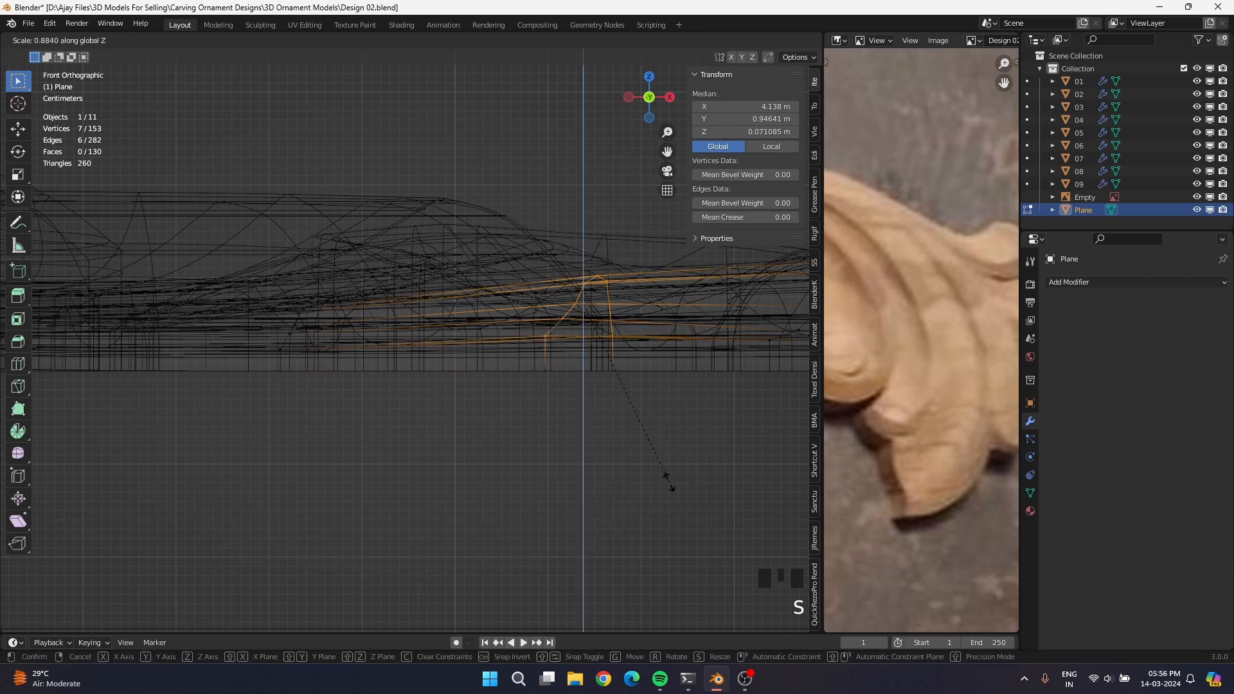
{"action": "left_click", "coordinate": [640, 448]}
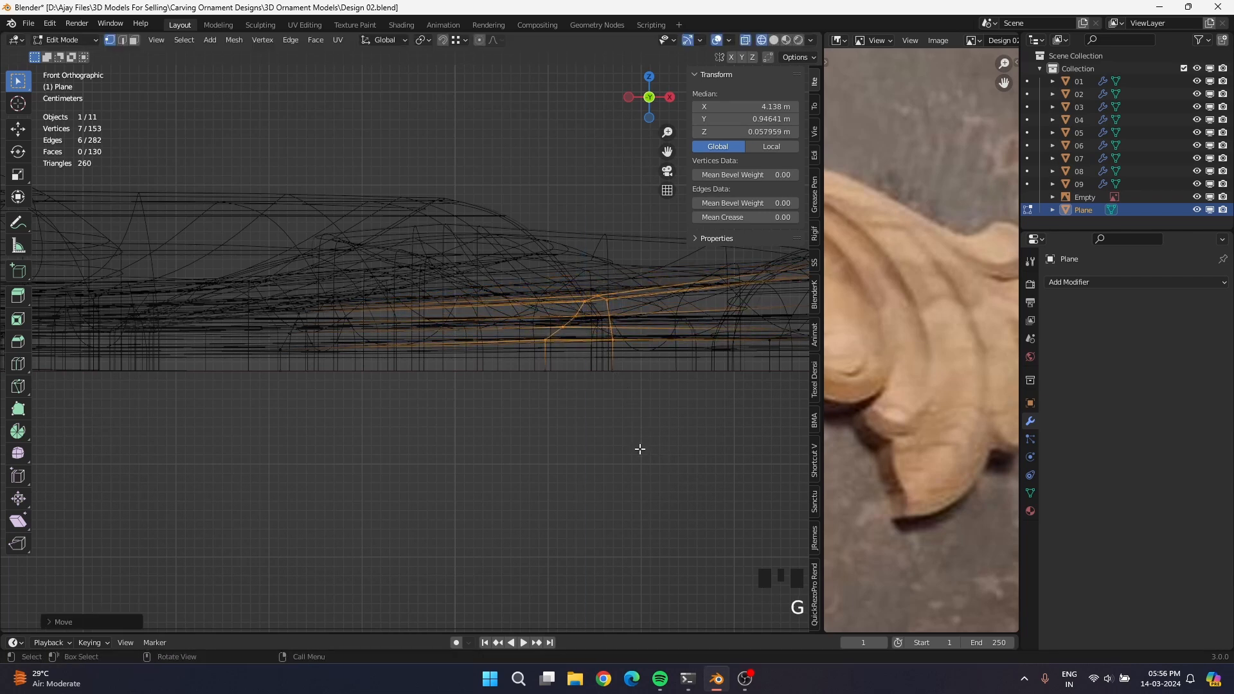
{"action": "key", "text": "s"}
{"action": "key", "text": "z"}
{"action": "left_click", "coordinate": [648, 473]}
Select the fourth cross row from the thin end, compress it along Z and bring its median height to about 0.069 m.
{"action": "middle_click_drag", "start_coordinate": [660, 421], "coordinate": [291, 421], "text": "shift"}
{"action": "left_click_drag", "start_coordinate": [359, 204], "coordinate": [589, 354]}
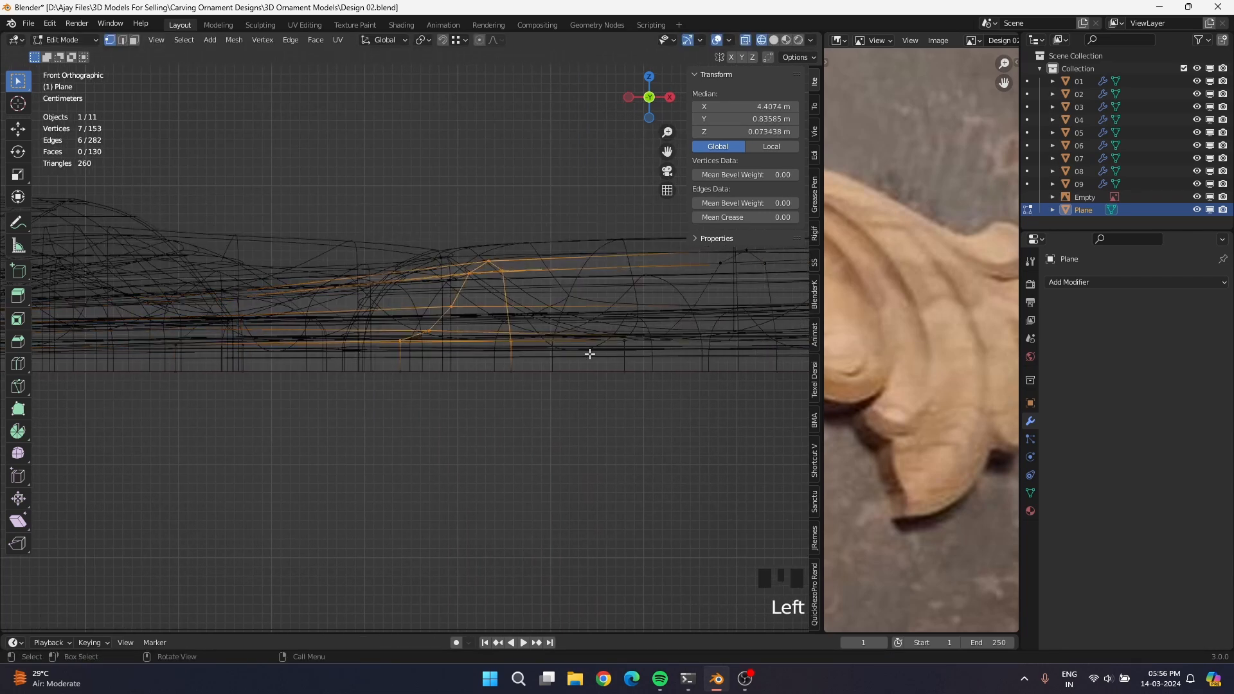
{"action": "key", "text": "g"}
{"action": "key", "text": "z"}
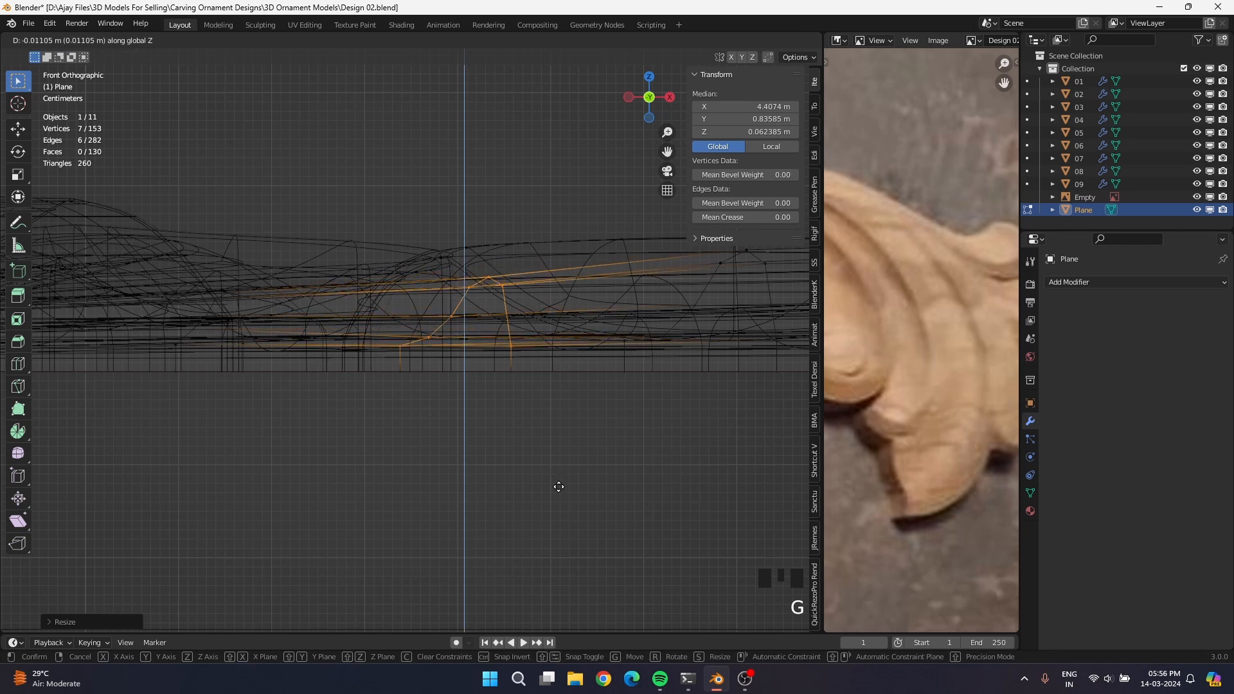
{"action": "left_click", "coordinate": [592, 457]}
Select the fifth cross row without its base vertices and scale it slightly down along Z.
{"action": "middle_click_drag", "start_coordinate": [591, 457], "coordinate": [345, 479], "text": "shift"}
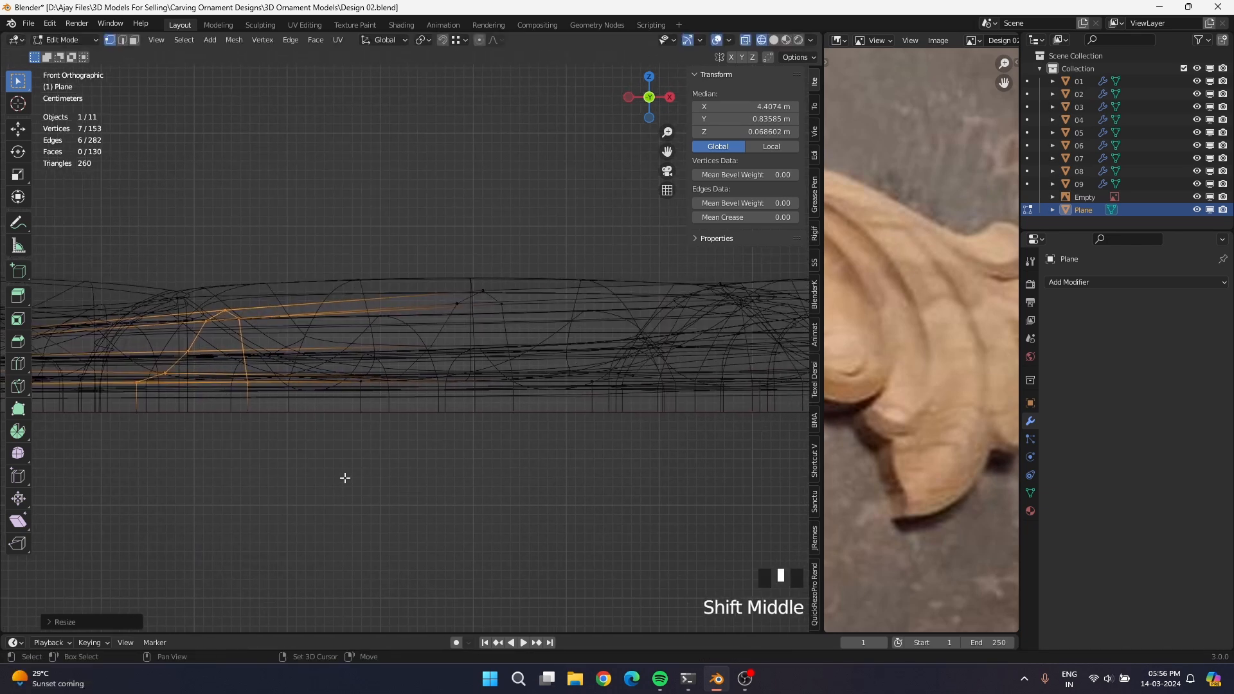
{"action": "left_click", "coordinate": [434, 339], "text": "alt+shift"}
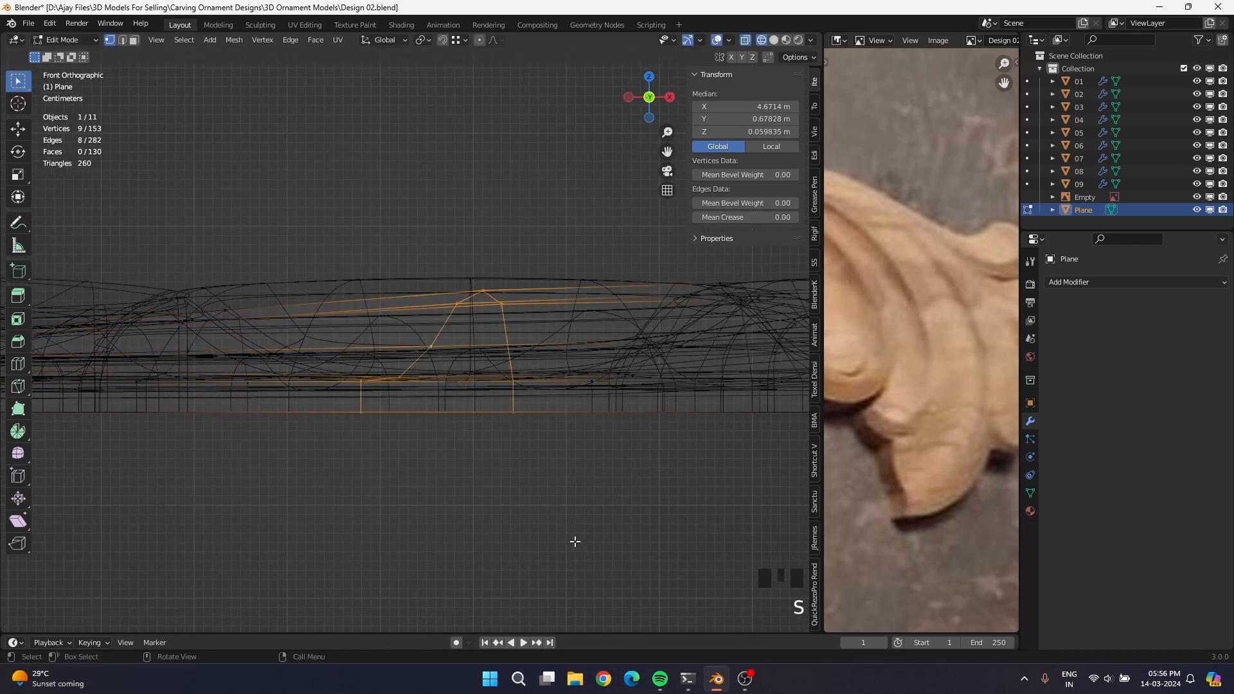
{"action": "left_click_drag", "start_coordinate": [342, 398], "coordinate": [569, 480], "text": "ctrl"}
{"action": "key", "text": "s"}
{"action": "key", "text": "z"}
{"action": "left_click", "coordinate": [592, 482]}
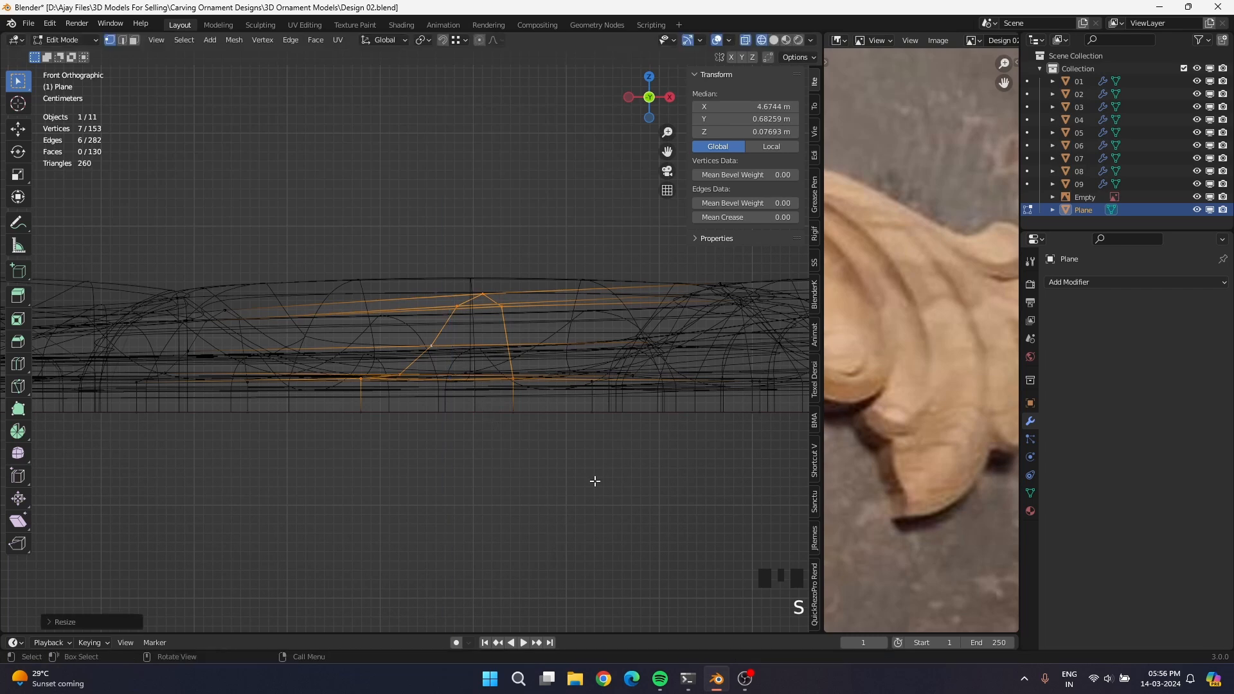
Switch to right view and hide every object except the leaf, keeping its mesh in Edit Mode.
{"action": "middle_click_drag", "start_coordinate": [592, 482], "coordinate": [216, 473], "text": "shift"}
{"action": "scroll", "coordinate": [301, 424], "scroll_direction": "down", "scroll_amount": 3}
{"action": "key", "text": "KP_3"}
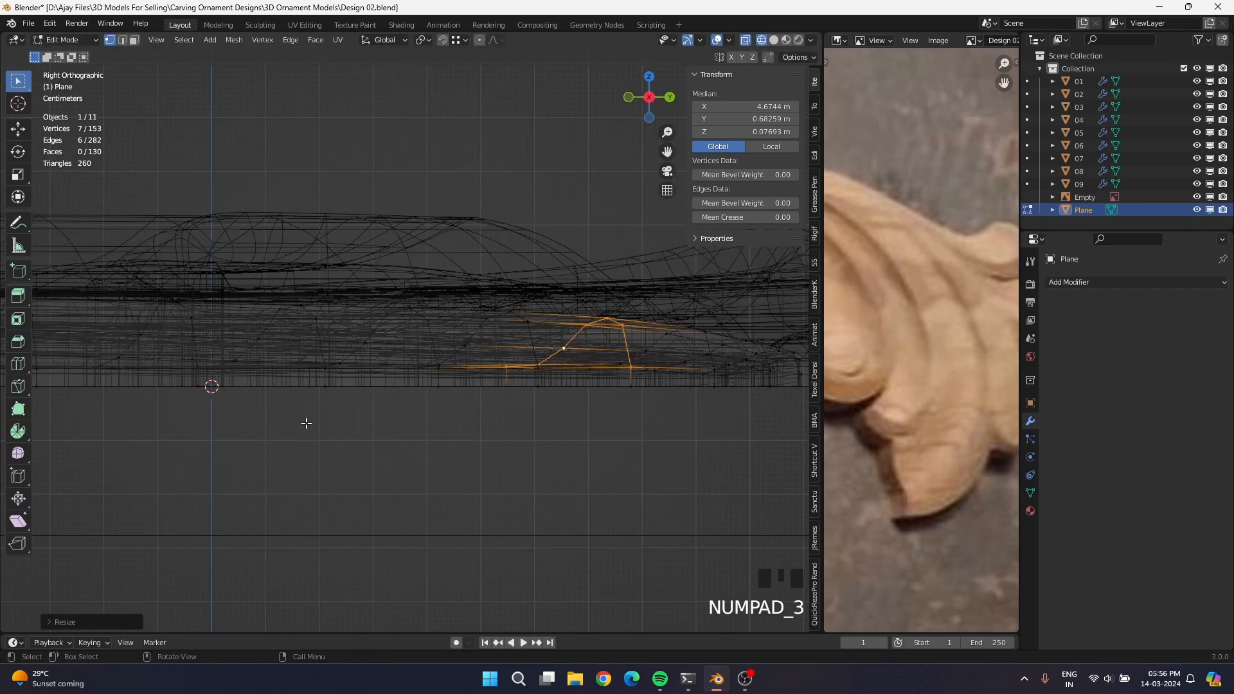
{"action": "key", "text": "Tab"}
{"action": "key", "text": "shift+h"}
{"action": "key", "text": "Tab"}
{"action": "scroll", "coordinate": [424, 375], "scroll_direction": "down", "scroll_amount": 3}
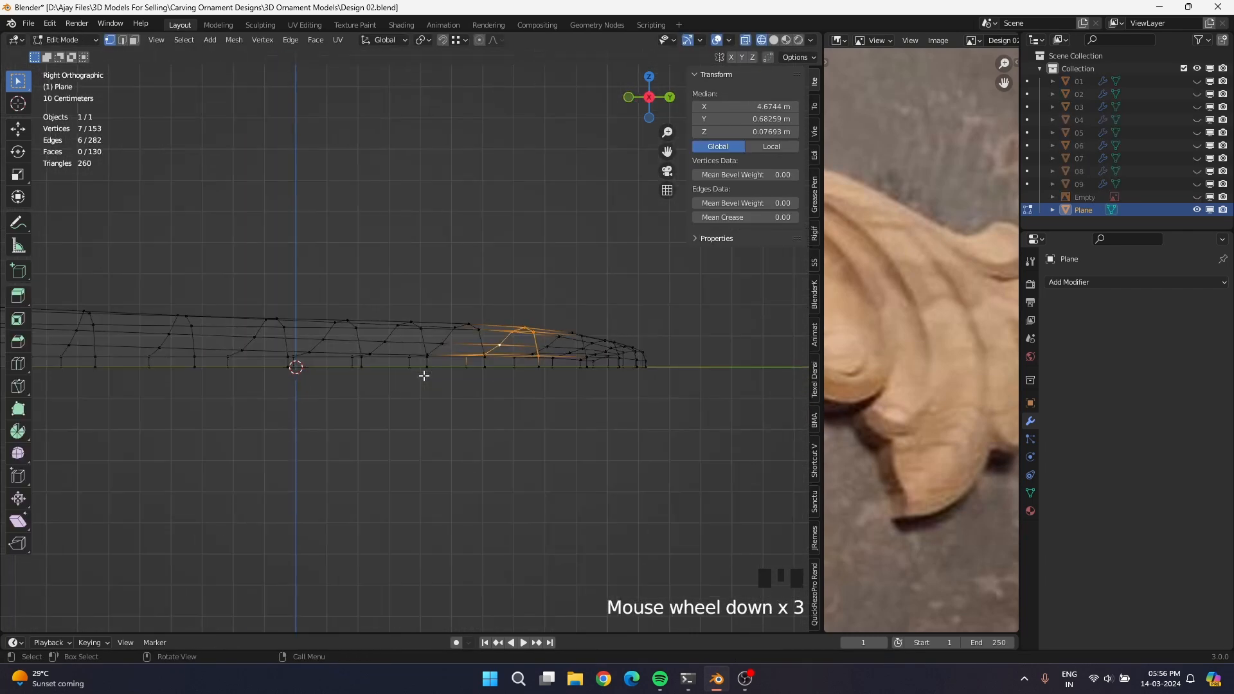
{"action": "scroll", "coordinate": [424, 376], "scroll_direction": "down", "scroll_amount": 5}
{"action": "scroll", "coordinate": [490, 408], "scroll_direction": "up", "scroll_amount": 7}
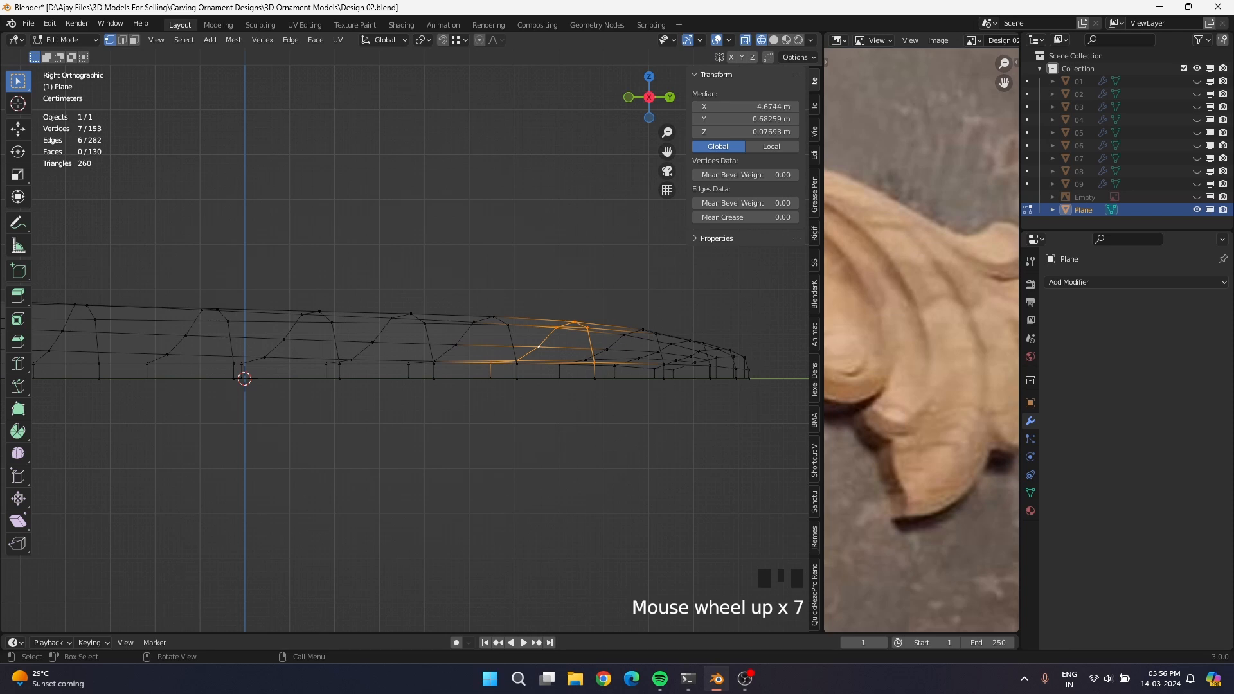
Reduce the fifth cross row's Z scale and lower its median to about 0.071 m.
{"action": "key", "text": "s"}
{"action": "key", "text": "z"}
{"action": "left_click", "coordinate": [585, 482]}
{"action": "key", "text": "g"}
{"action": "key", "text": "z"}
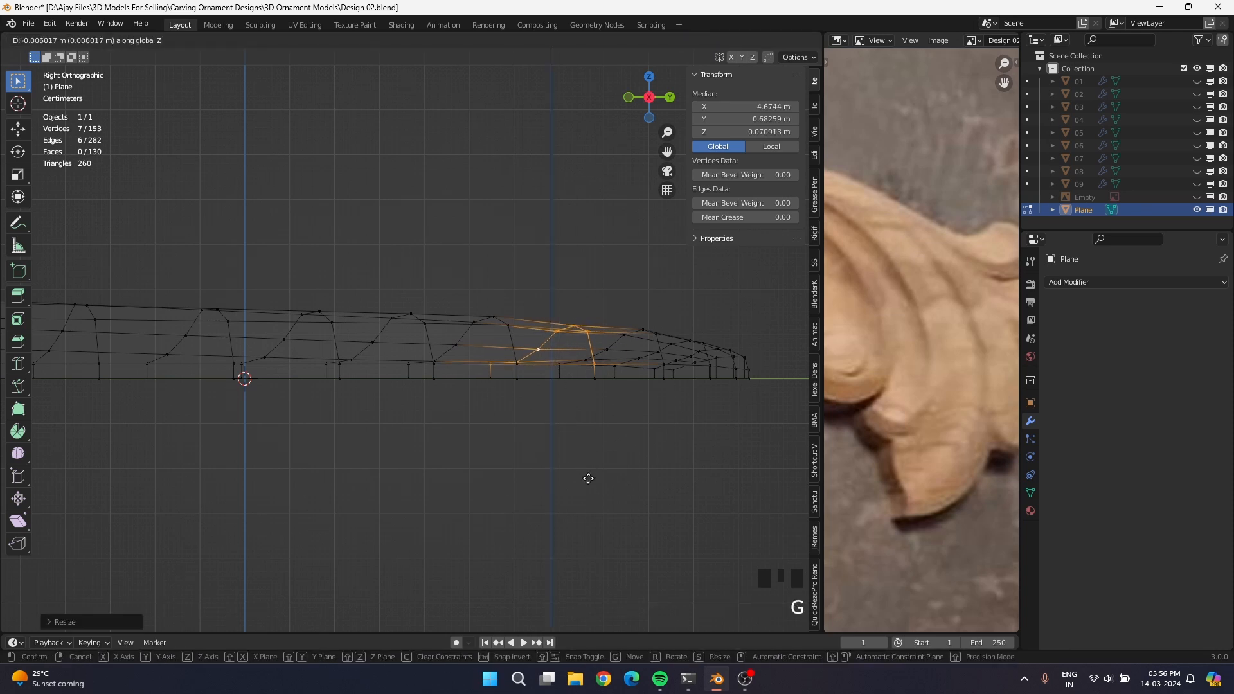
{"action": "left_click", "coordinate": [588, 479]}
Reselect the fourth cross row without its base vertices, reduce its Z scale and lower its median to about 0.065 m.
{"action": "left_click", "coordinate": [607, 349]}
{"action": "left_click", "coordinate": [609, 353], "text": "alt+shift"}
{"action": "left_click_drag", "start_coordinate": [532, 414], "coordinate": [700, 374], "text": "ctrl"}
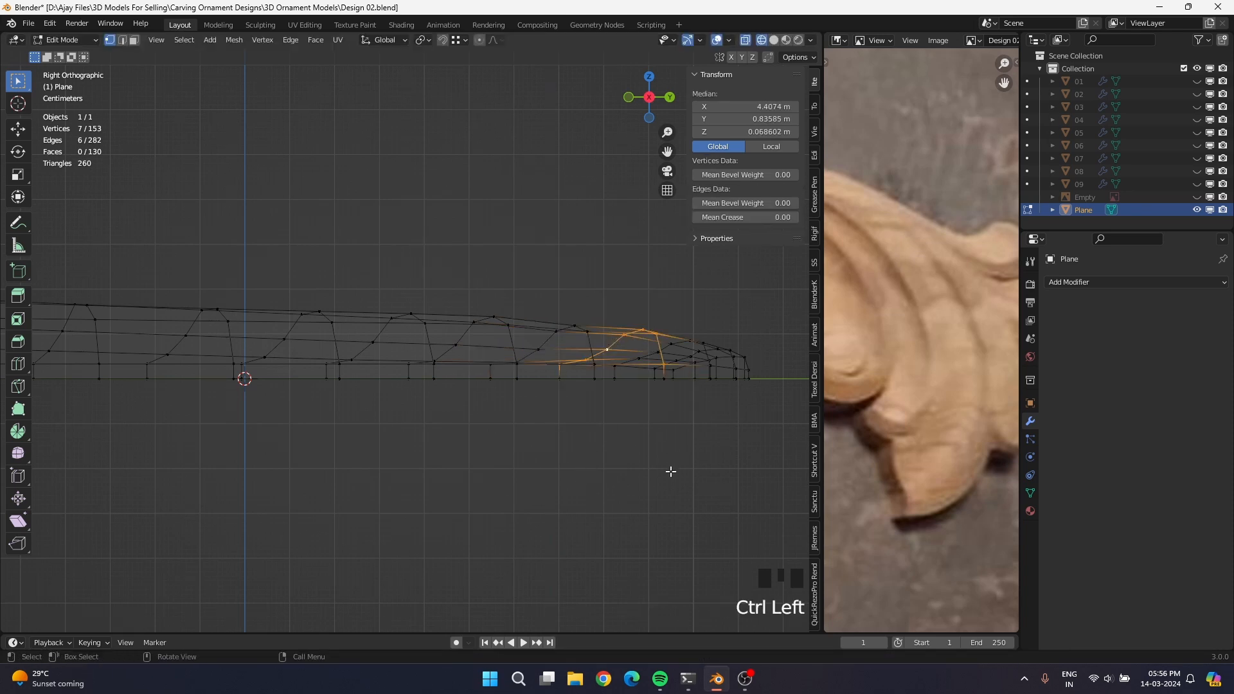
{"action": "key", "text": "s"}
{"action": "key", "text": "z"}
{"action": "left_click", "coordinate": [627, 367]}
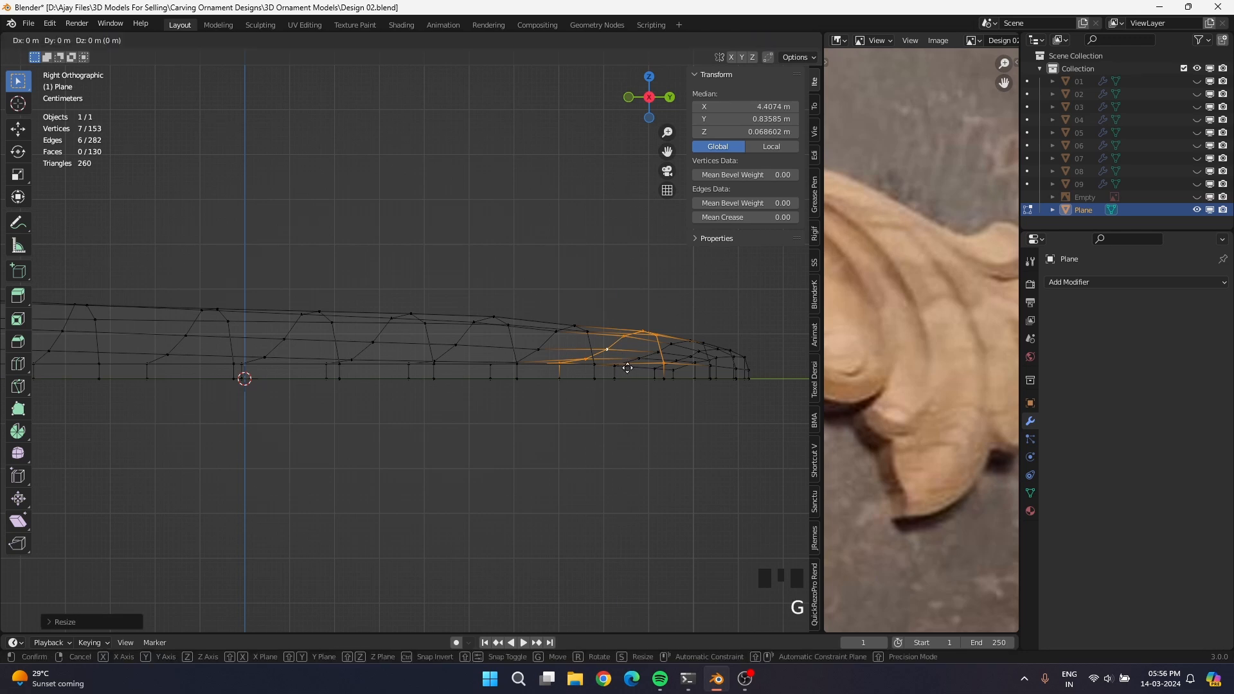
{"action": "key", "text": "KP_1"}
{"action": "middle_click_drag", "start_coordinate": [540, 386], "coordinate": [438, 430], "text": "shift"}
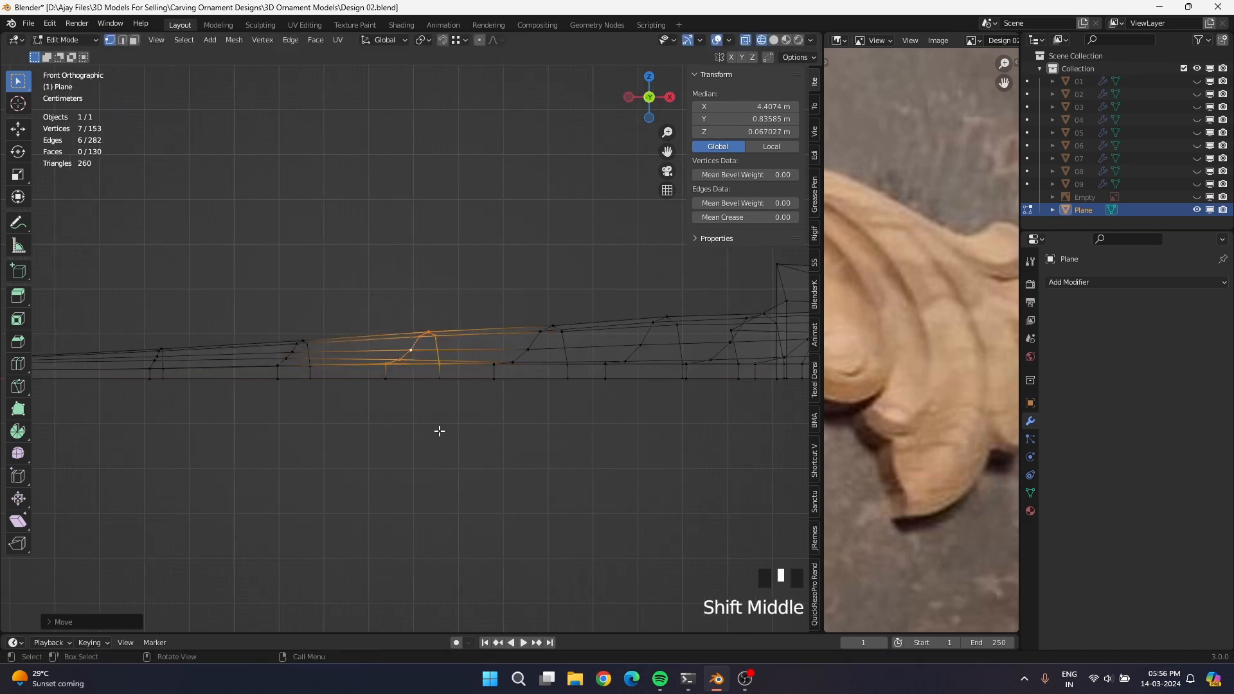
{"action": "key", "text": "g"}
{"action": "key", "text": "z"}
{"action": "left_click", "coordinate": [317, 390]}
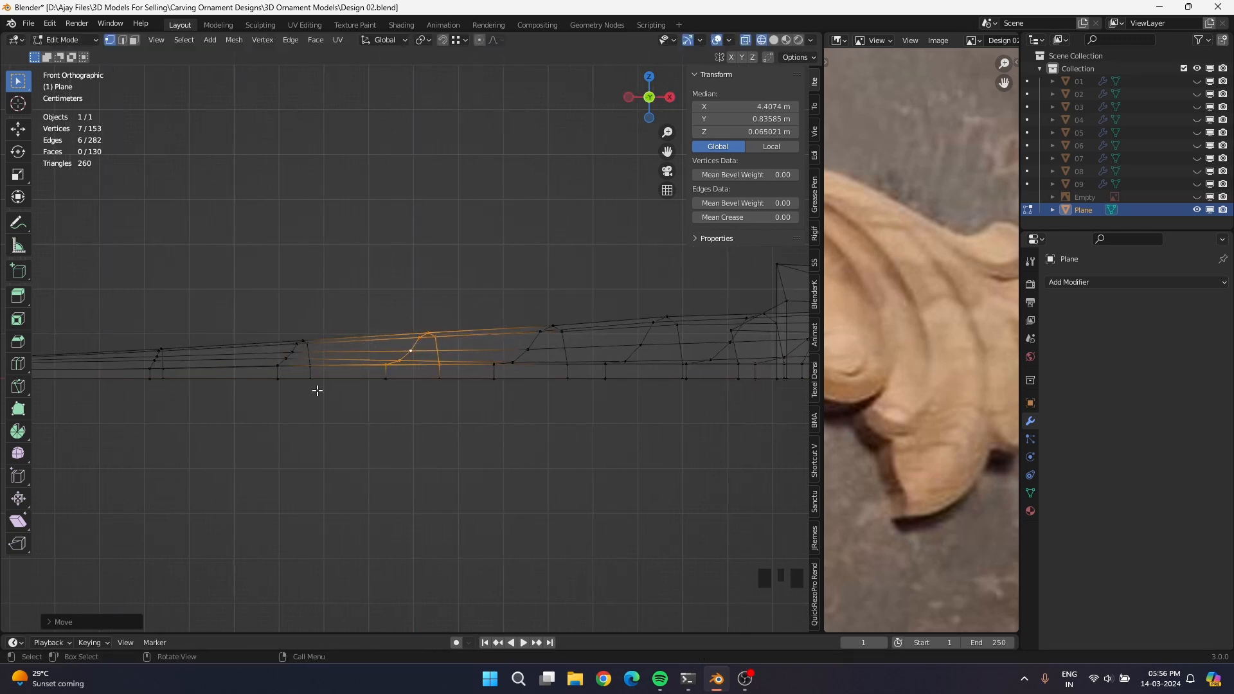
Select the third cross row without its base vertices and lower its median along Z to about 0.056 m.
{"action": "left_click_drag", "start_coordinate": [312, 355], "coordinate": [313, 358]}
{"action": "key", "text": "g"}
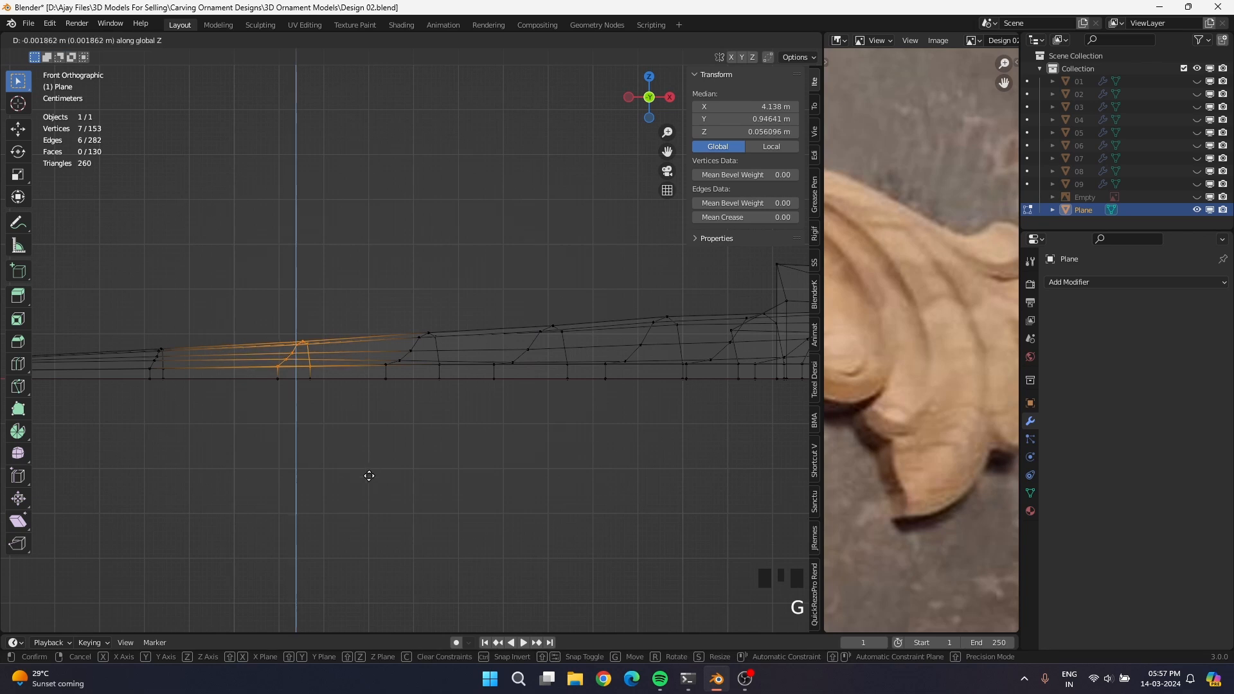
{"action": "left_click", "coordinate": [367, 474]}
Reselect the fourth cross row without its base vertices and adjust its scale slightly along Z.
{"action": "middle_click_drag", "start_coordinate": [604, 499], "coordinate": [514, 499], "text": "shift"}
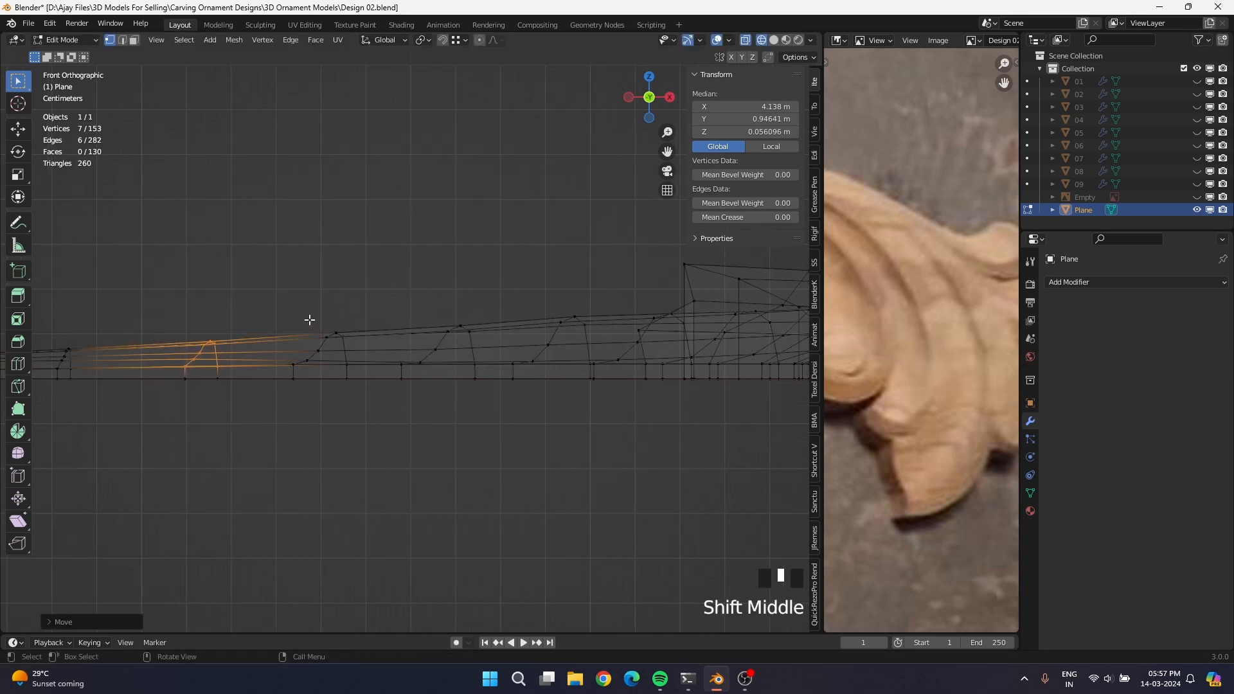
{"action": "left_click_drag", "start_coordinate": [309, 319], "coordinate": [352, 344]}
{"action": "left_click_drag", "start_coordinate": [264, 299], "coordinate": [367, 373]}
{"action": "key", "text": "g"}
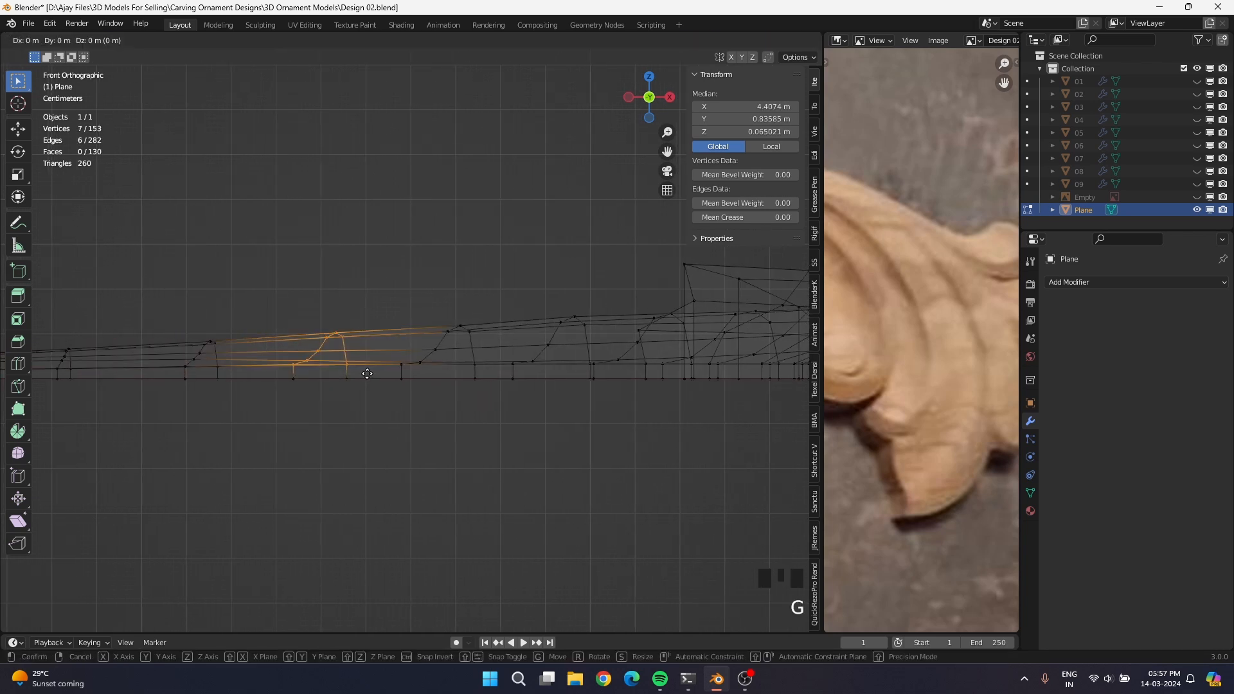
{"action": "key", "text": "z"}
{"action": "left_click", "coordinate": [370, 377]}
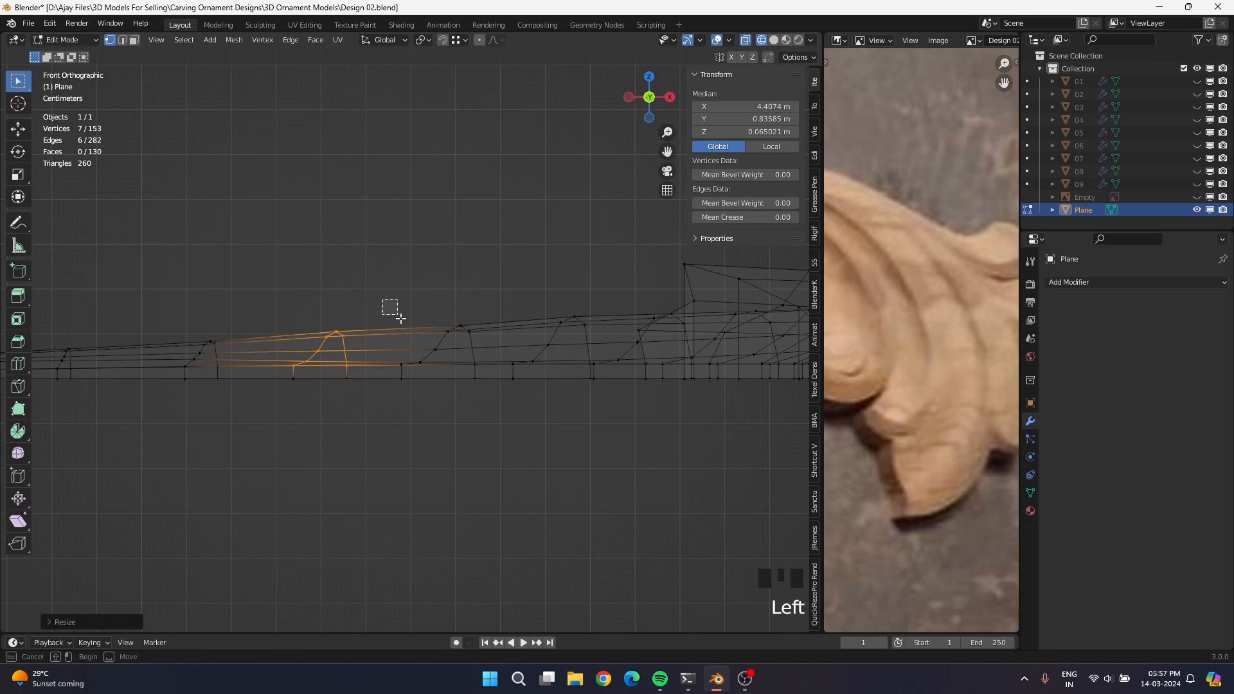
Select the fifth cross row without its base vertices and raise its median along Z to about 0.074 m.
{"action": "left_click_drag", "start_coordinate": [401, 318], "coordinate": [480, 385]}
{"action": "key", "text": "g"}
{"action": "key", "text": "z"}
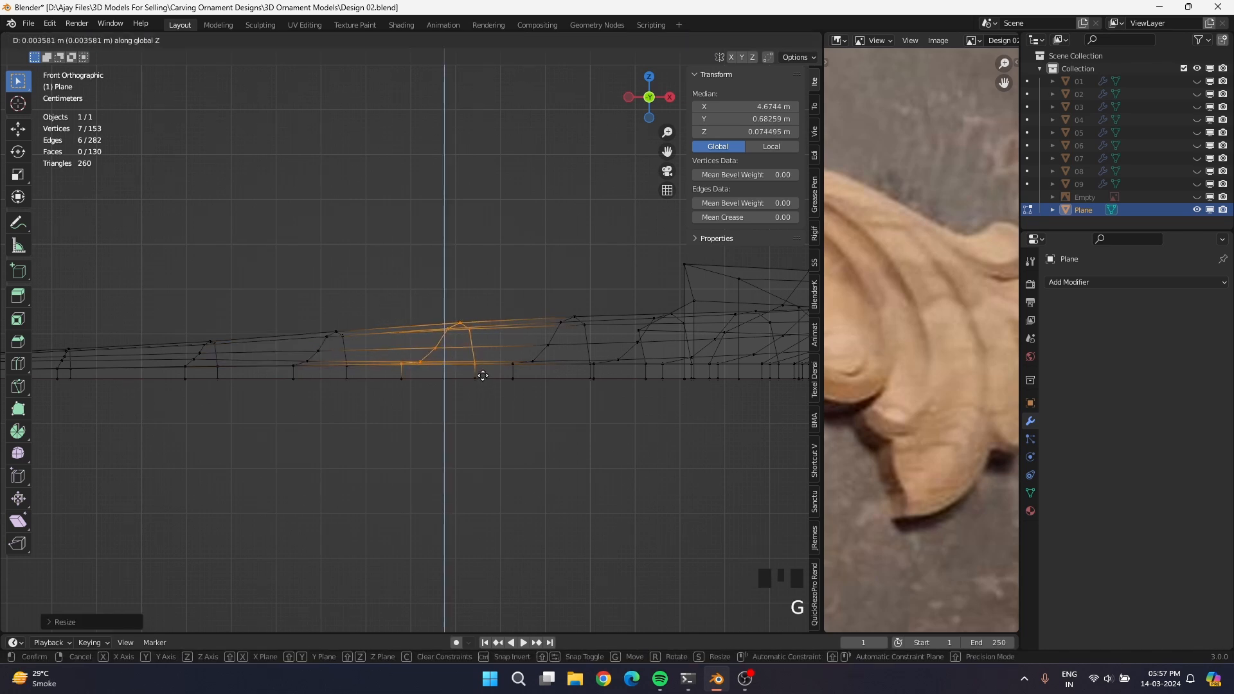
{"action": "left_click", "coordinate": [483, 377]}
Reselect the fourth cross row without its base vertices, rescale it along Z and lower its median to about 0.063 m.
{"action": "left_click_drag", "start_coordinate": [265, 312], "coordinate": [374, 374]}
{"action": "key", "text": "s"}
{"action": "key", "text": "z"}
{"action": "left_click", "coordinate": [370, 377]}
{"action": "key", "text": "g"}
{"action": "key", "text": "z"}
{"action": "left_click", "coordinate": [180, 371]}
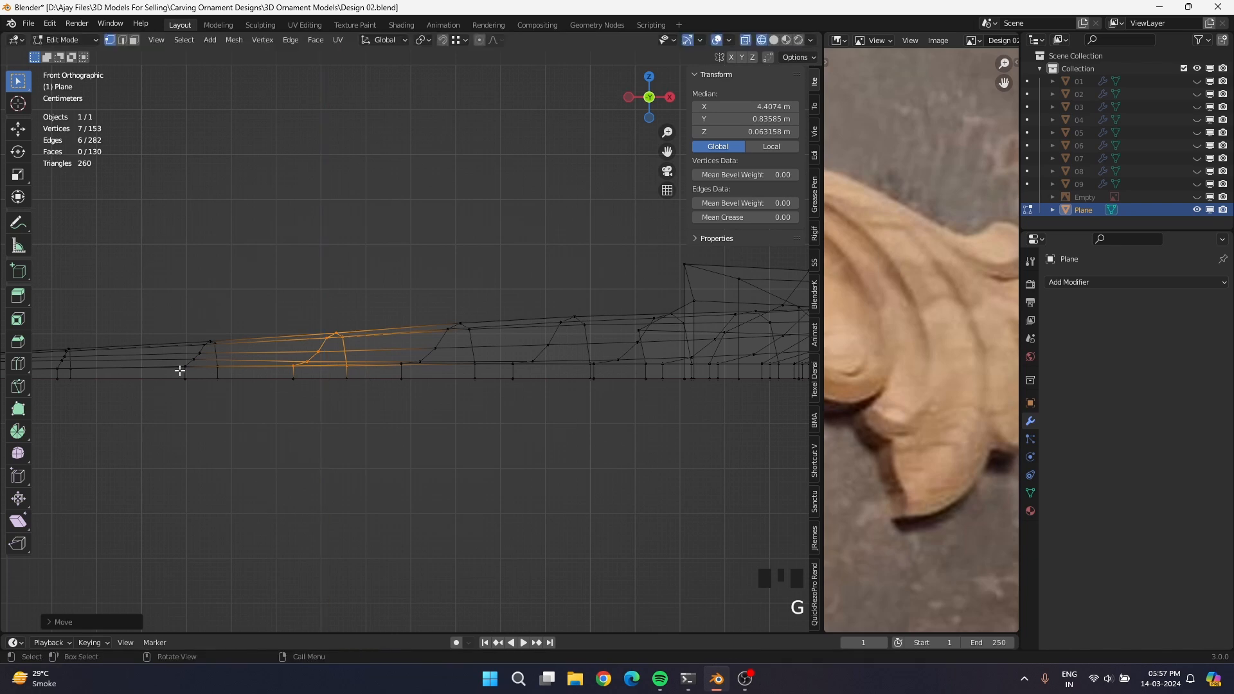
Select the three vertices along the open gap in the side wall near the notch, enable snapping and extrude them.
{"action": "mouse_move", "coordinate": [178, 371]}
{"action": "middle_mouse_down", "text": "shift"}
{"action": "mouse_move", "coordinate": [405, 482]}
{"action": "mouse_move", "coordinate": [509, 396]}
{"action": "mouse_move", "coordinate": [532, 422]}
{"action": "mouse_move", "coordinate": [543, 508]}
{"action": "mouse_move", "coordinate": [539, 427]}
{"action": "mouse_move", "coordinate": [453, 427]}
{"action": "middle_mouse_up", "text": "shift"}
{"action": "key", "text": "alt+z"}
{"action": "scroll", "coordinate": [533, 423], "scroll_direction": "down", "scroll_amount": 6}
{"action": "left_click", "coordinate": [486, 428]}
{"action": "left_click", "coordinate": [583, 435], "text": "shift"}
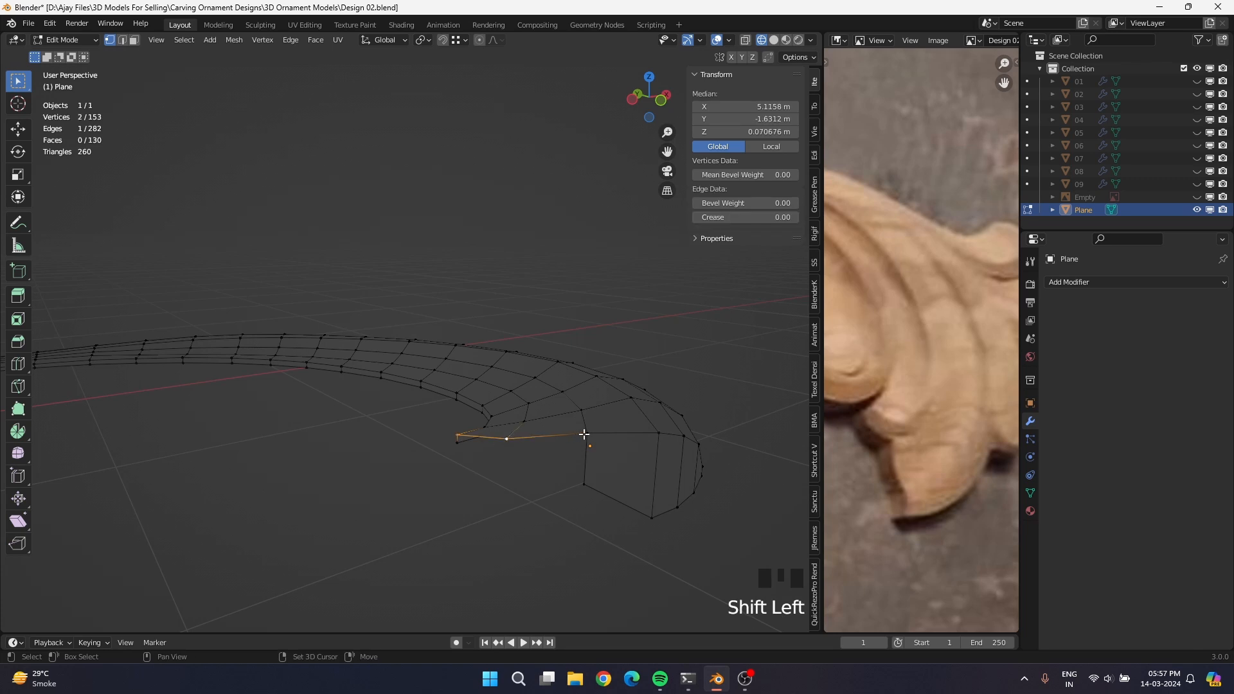
{"action": "left_click", "coordinate": [422, 40]}
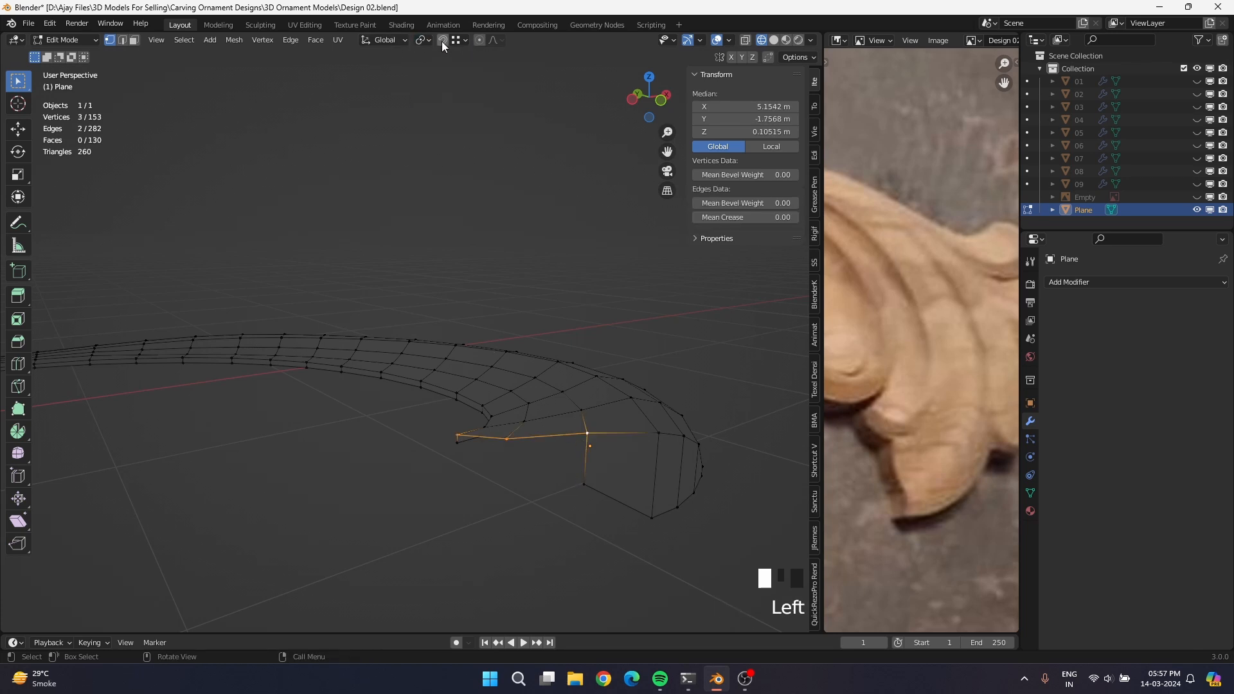
{"action": "key", "text": "e"}
With Auto Merge enabled, snap both end vertices of the extruded strip onto the existing base vertices of the neighbouring walls.
{"action": "left_click", "coordinate": [458, 445]}
{"action": "left_click", "coordinate": [583, 446]}
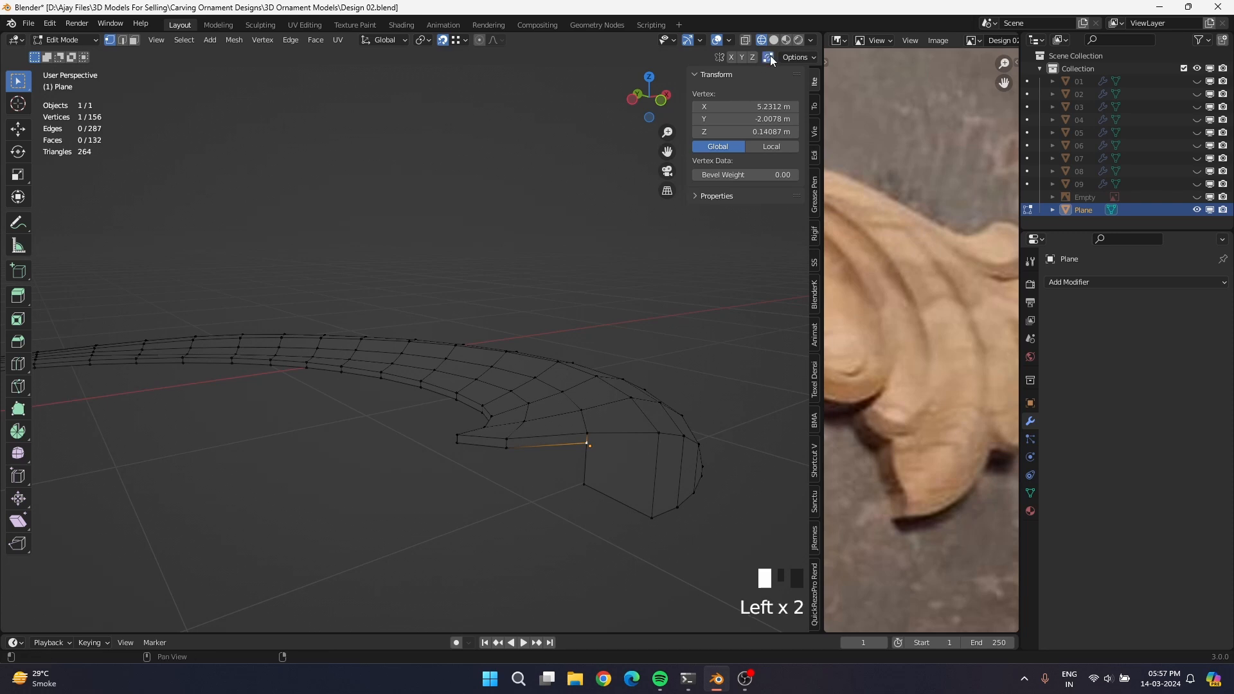
{"action": "key", "text": "g"}
{"action": "left_click", "coordinate": [584, 486]}
{"action": "left_click", "coordinate": [460, 456]}
{"action": "key", "text": "g"}
{"action": "left_click", "coordinate": [458, 465]}
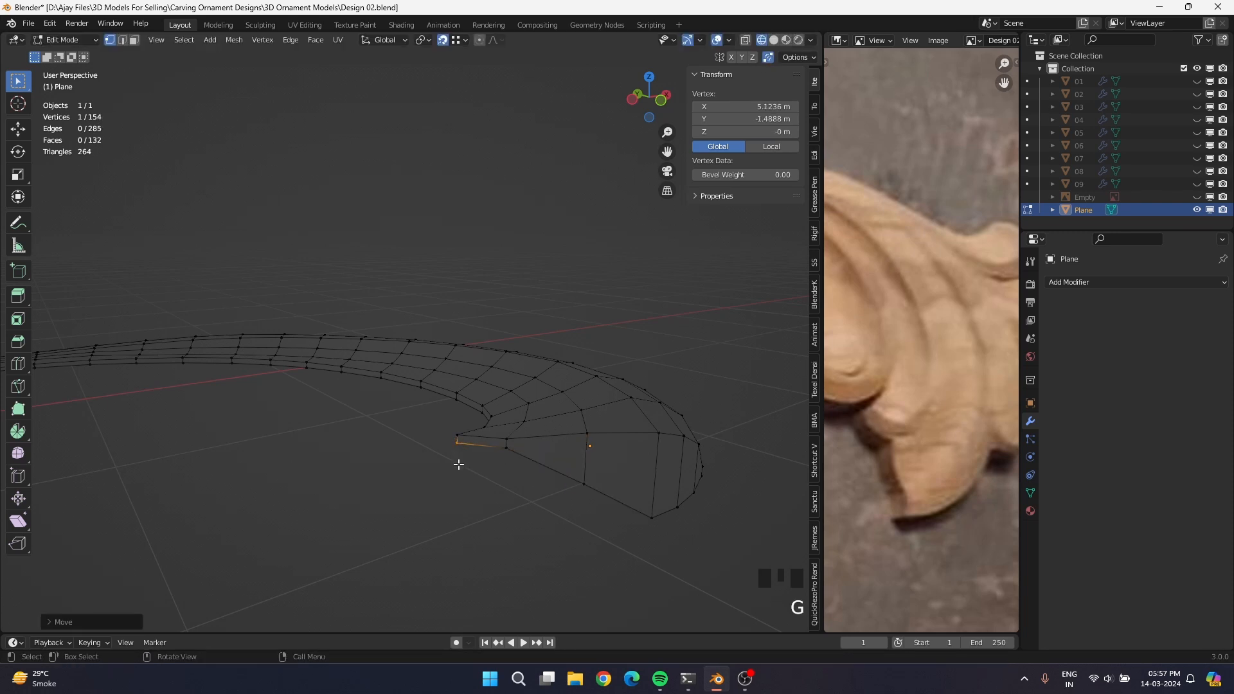
Move the strip's remaining middle vertex down along Z to the leaf's base level and check the mesh in Object Mode.
{"action": "key", "text": "g"}
{"action": "key", "text": "z"}
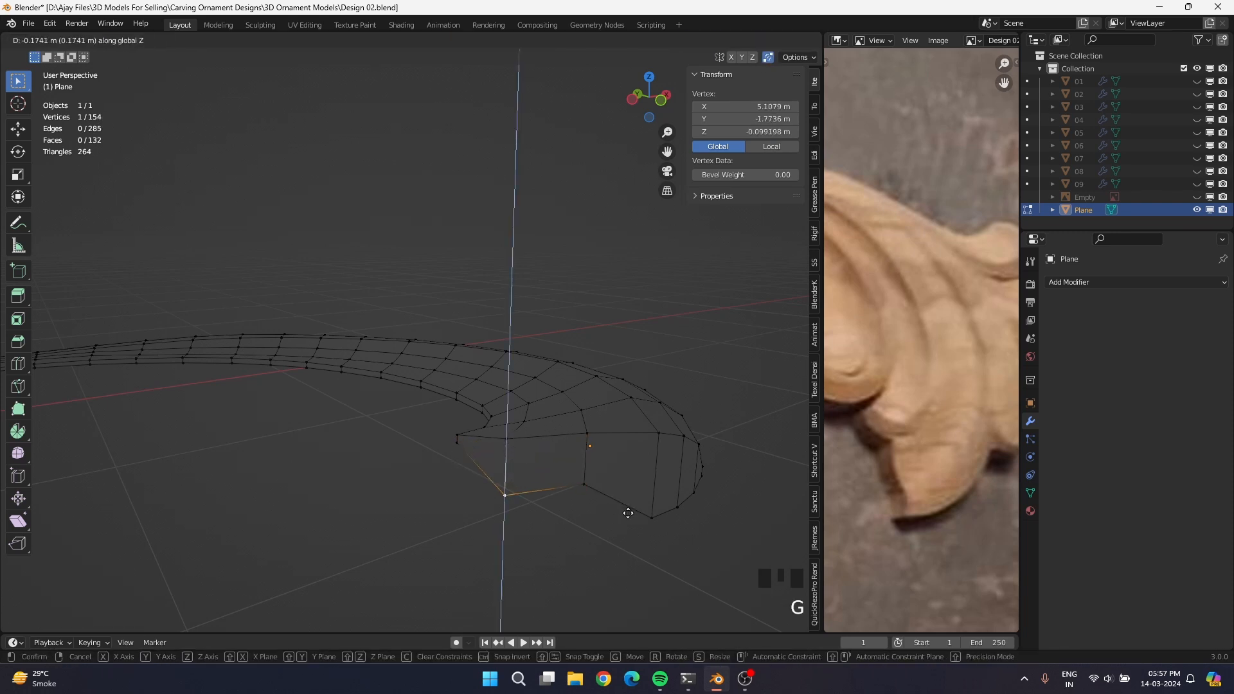
{"action": "left_click", "coordinate": [526, 509]}
{"action": "middle_click_drag", "start_coordinate": [526, 510], "coordinate": [534, 541]}
{"action": "key", "text": "Tab"}
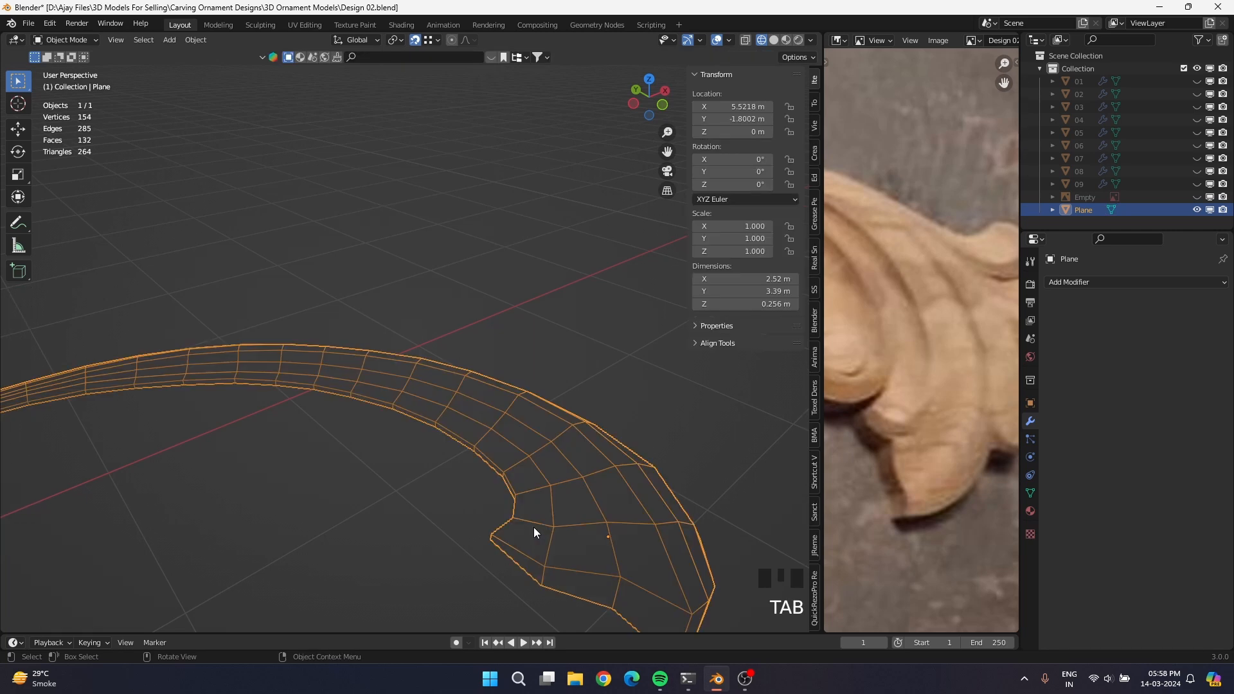
{"action": "key", "text": "Tab"}
Try beveling the leaf's ridge edge loop with two segments, inspect it from the top and undo the bevel.
{"action": "left_click", "coordinate": [665, 559], "text": "alt+shift"}
{"action": "key", "text": "ctrl+b"}
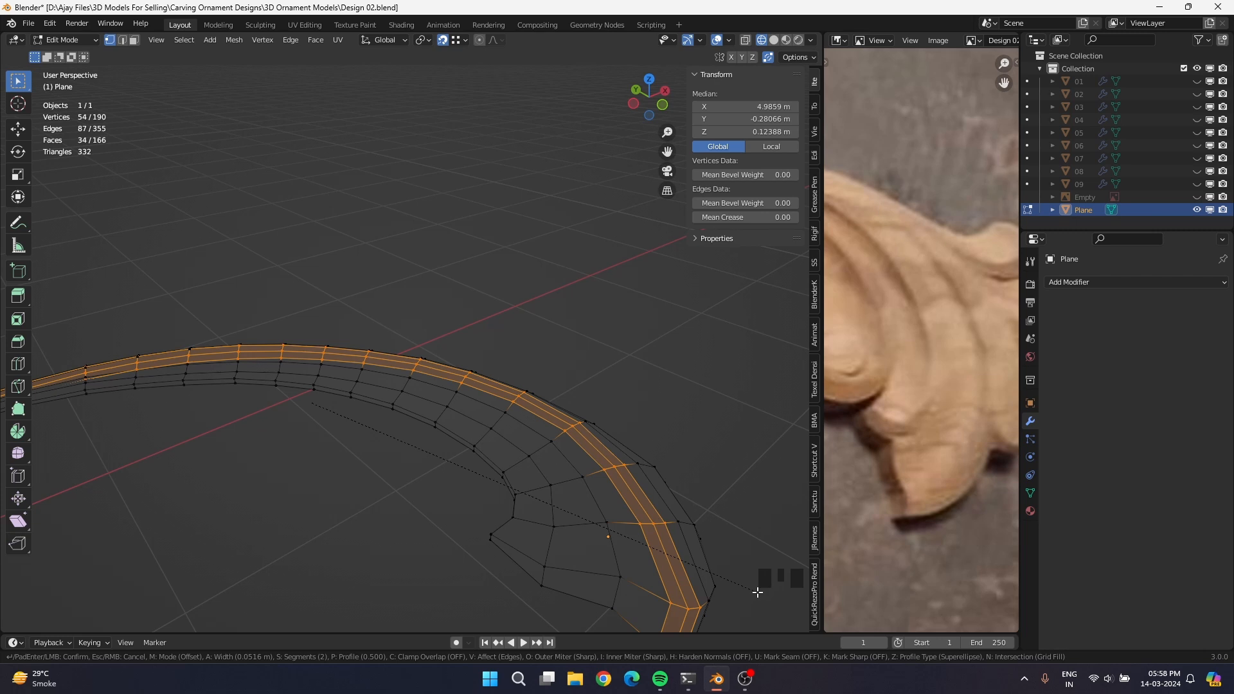
{"action": "left_click", "coordinate": [730, 590]}
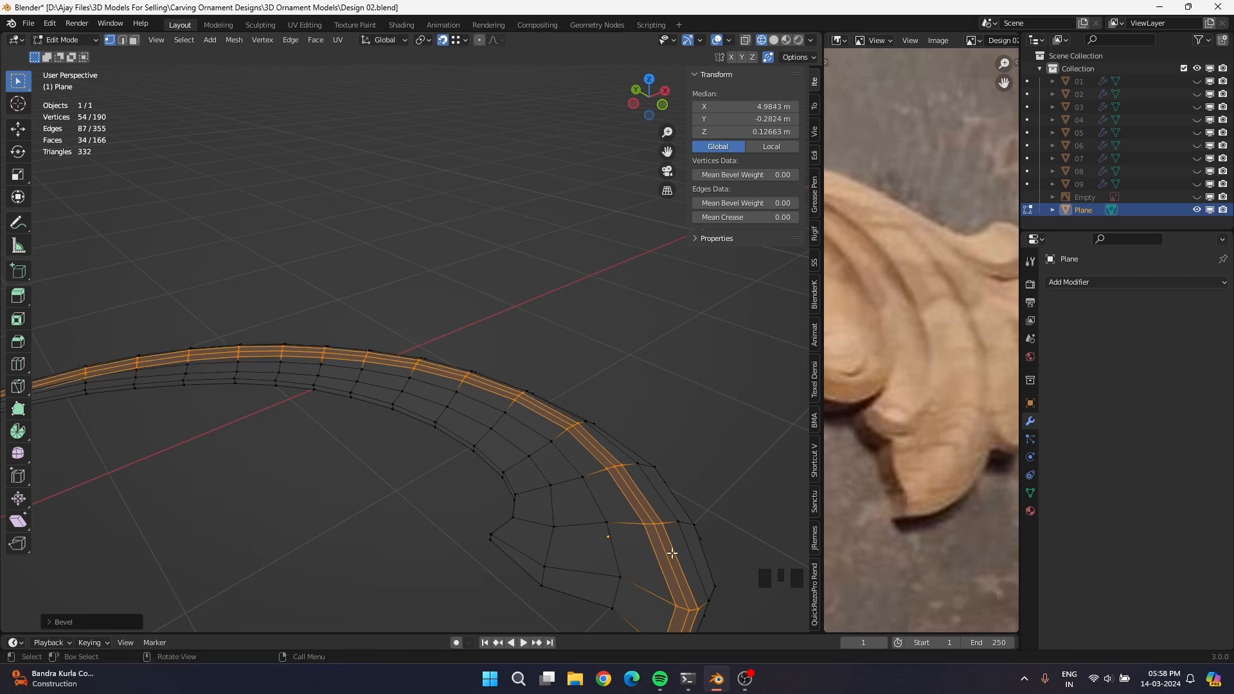
{"action": "scroll", "coordinate": [731, 591], "scroll_direction": "down", "scroll_amount": 2}
{"action": "middle_click_drag", "start_coordinate": [730, 591], "coordinate": [611, 533], "text": "shift"}
{"action": "scroll", "coordinate": [464, 396], "scroll_direction": "up", "scroll_amount": 3}
{"action": "key", "text": "KP_7"}
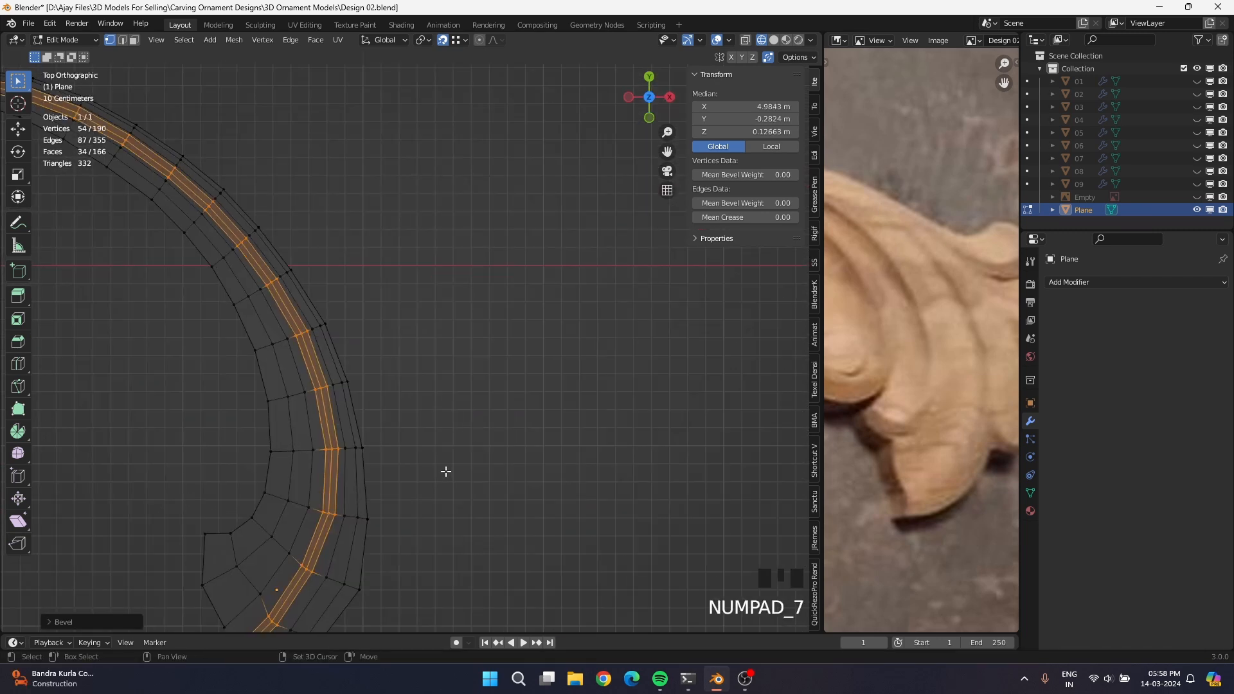
{"action": "key", "text": "alt+z"}
{"action": "key", "text": "ctrl+z"}
Slide the edge loop just inside the ridge slightly inward and add a loop cut between it and the ridge.
{"action": "middle_click_drag", "start_coordinate": [507, 402], "coordinate": [512, 471], "text": "shift"}
{"action": "scroll", "coordinate": [512, 471], "scroll_direction": "up", "scroll_amount": 2}
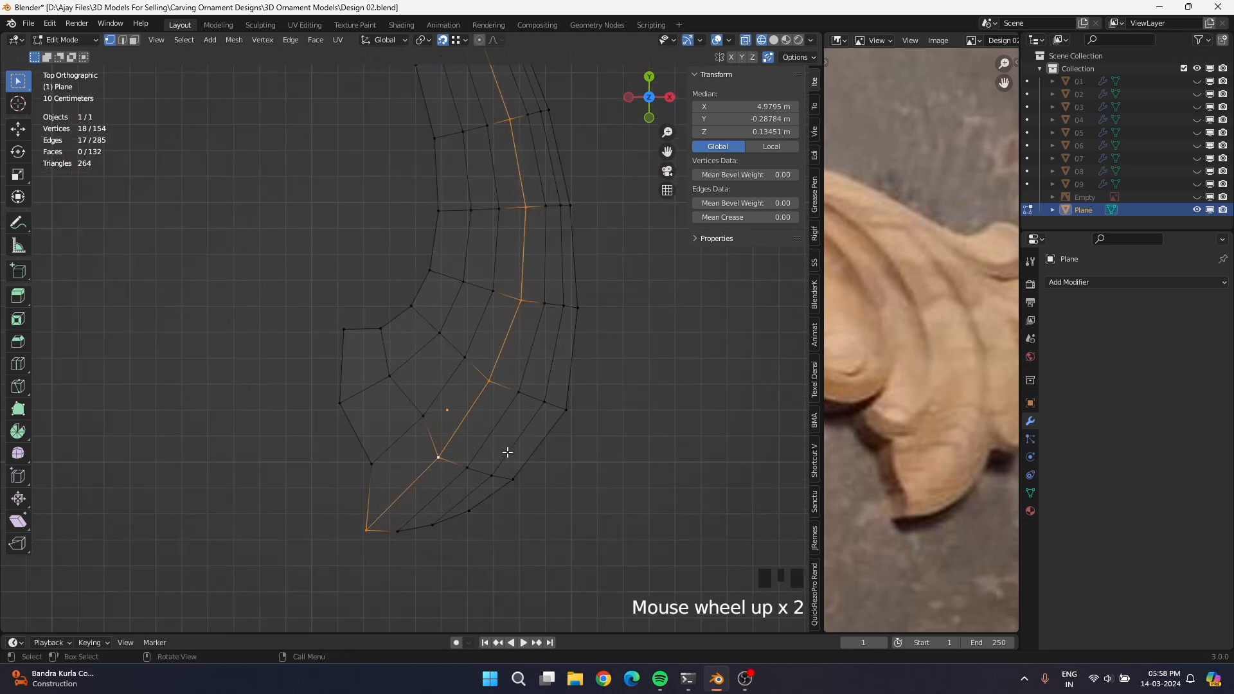
{"action": "left_click", "coordinate": [383, 455]}
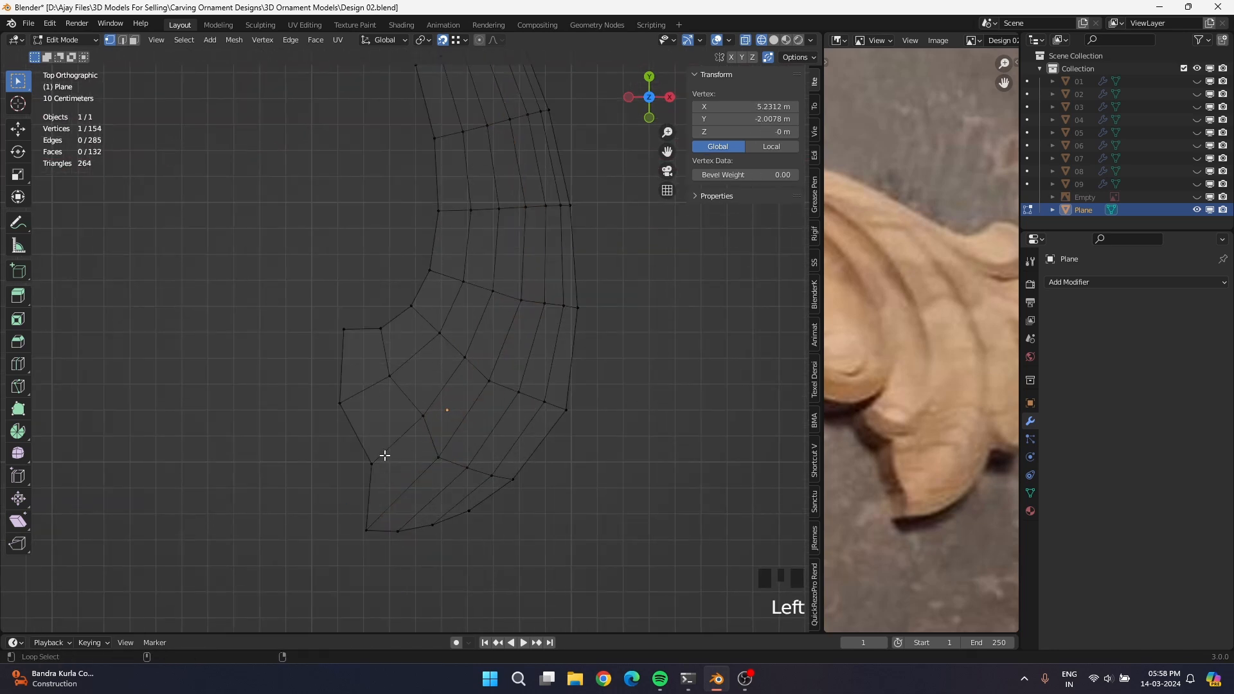
{"action": "left_click", "coordinate": [383, 454], "text": "alt+shift"}
{"action": "key", "text": "g"}
{"action": "key", "text": "g"}
{"action": "left_click", "coordinate": [392, 450]}
{"action": "key", "text": "ctrl+r"}
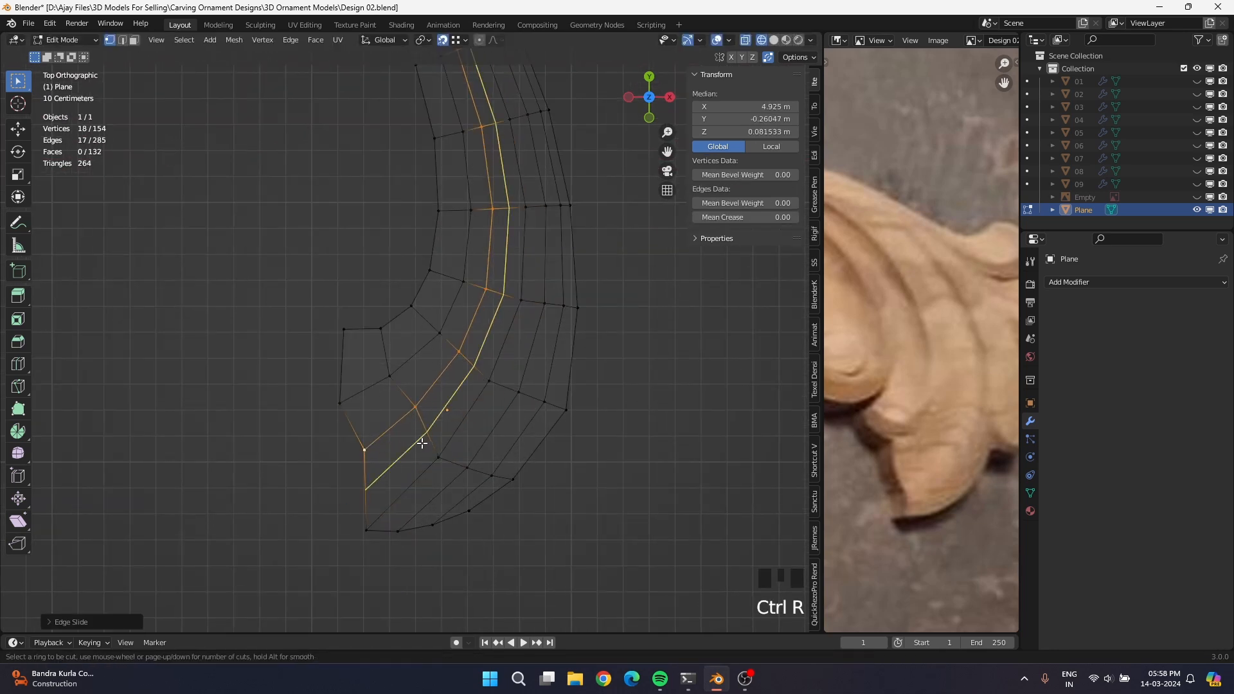
{"action": "left_click_drag", "start_coordinate": [418, 441], "coordinate": [446, 490]}
Slide the two edge loops outside the ridge closer to the leaf's outer edge.
{"action": "left_click", "coordinate": [427, 501]}
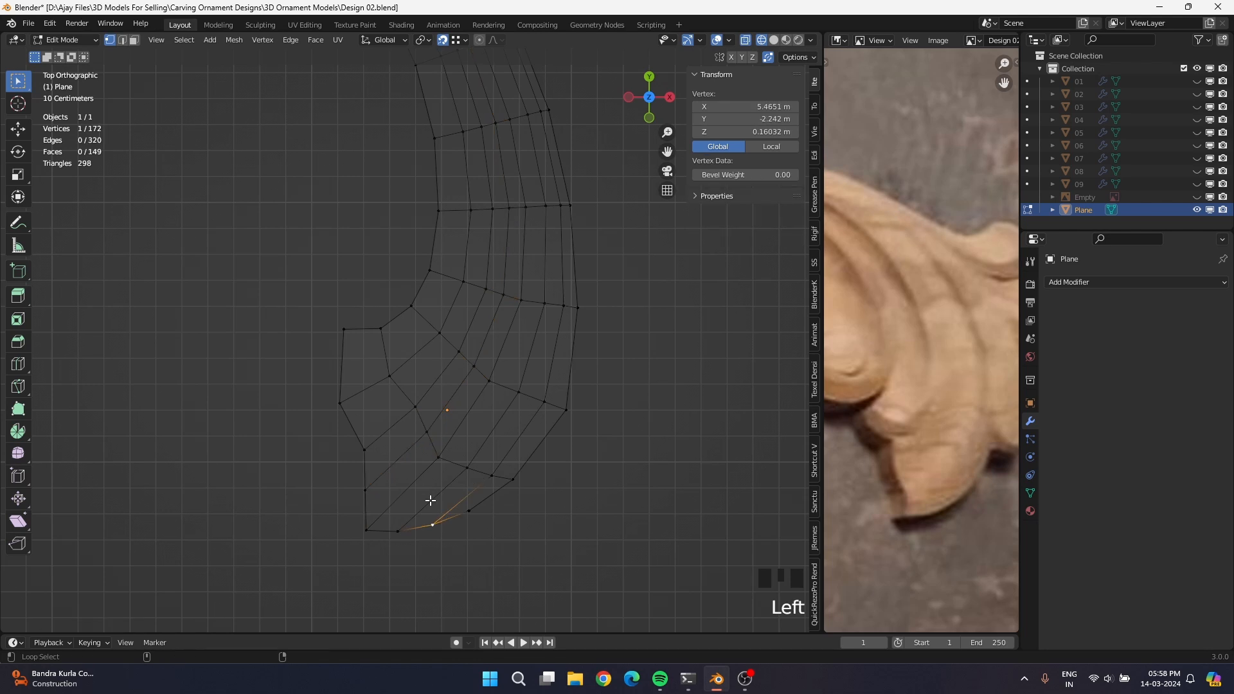
{"action": "left_click", "coordinate": [414, 504], "text": "alt+shift"}
{"action": "key", "text": "g"}
{"action": "key", "text": "g"}
{"action": "left_click", "coordinate": [453, 508]}
{"action": "left_click", "coordinate": [468, 505]}
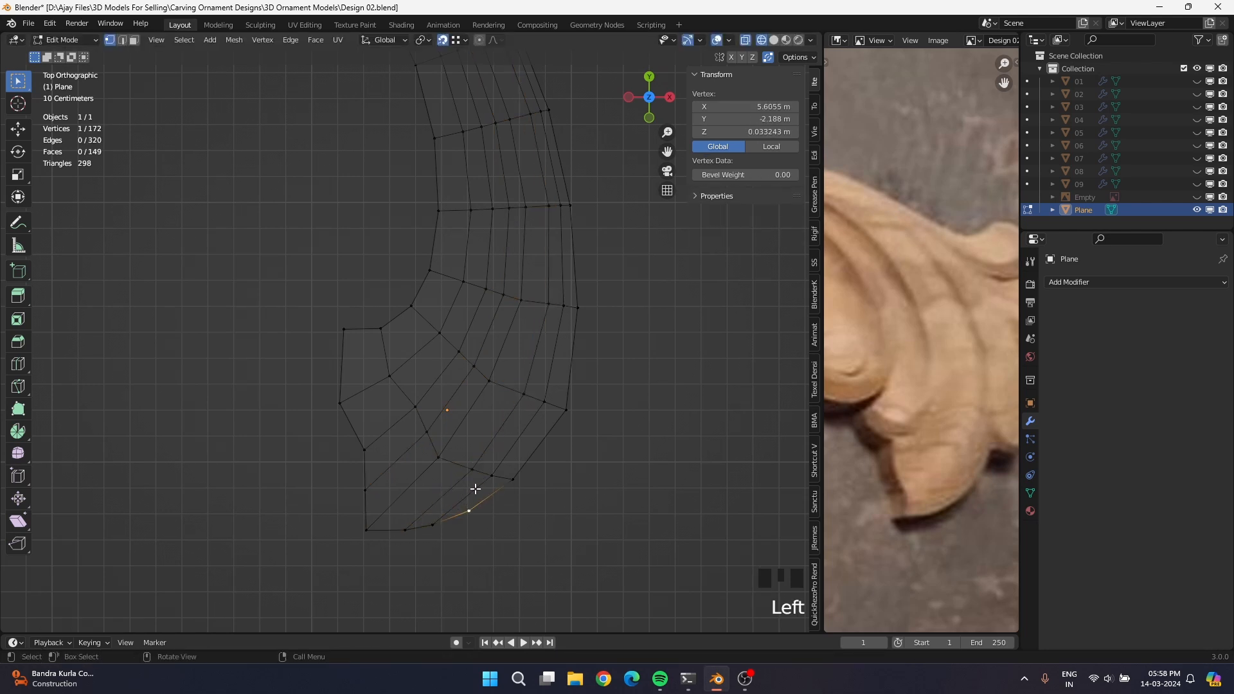
{"action": "left_click", "coordinate": [492, 476], "text": "alt+shift"}
{"action": "left_click", "coordinate": [486, 481], "text": "alt+shift"}
{"action": "key", "text": "g"}
{"action": "key", "text": "g"}
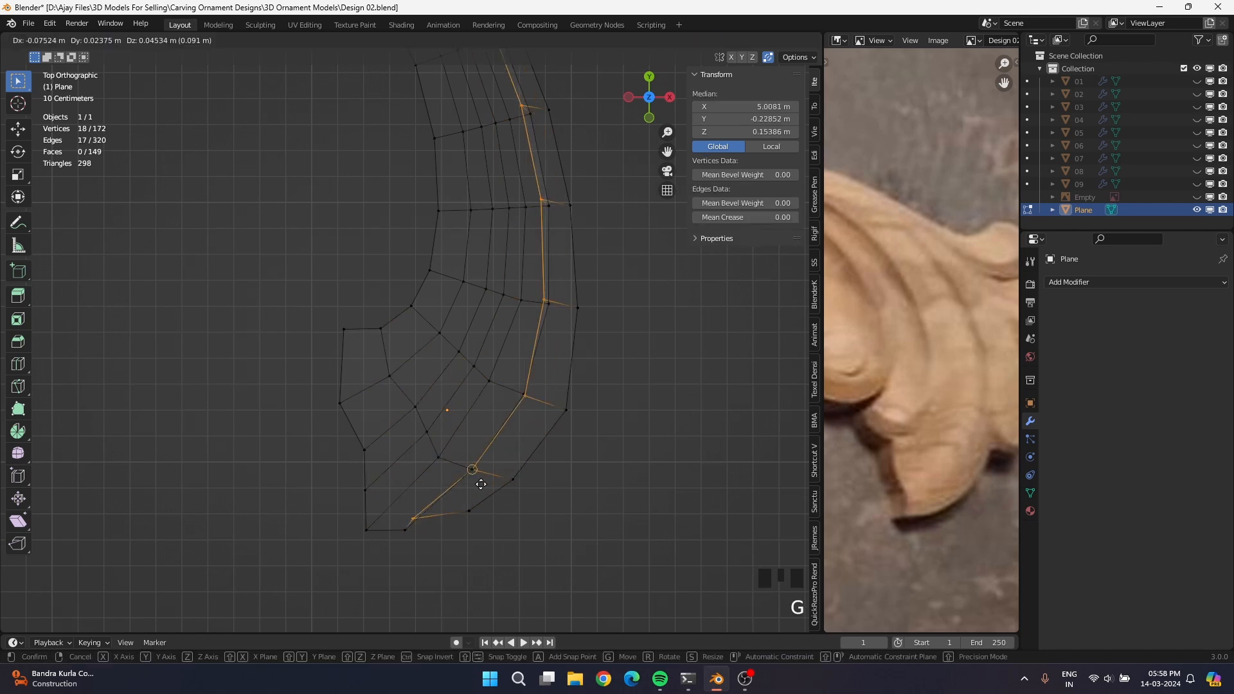
{"action": "left_click", "coordinate": [495, 476]}
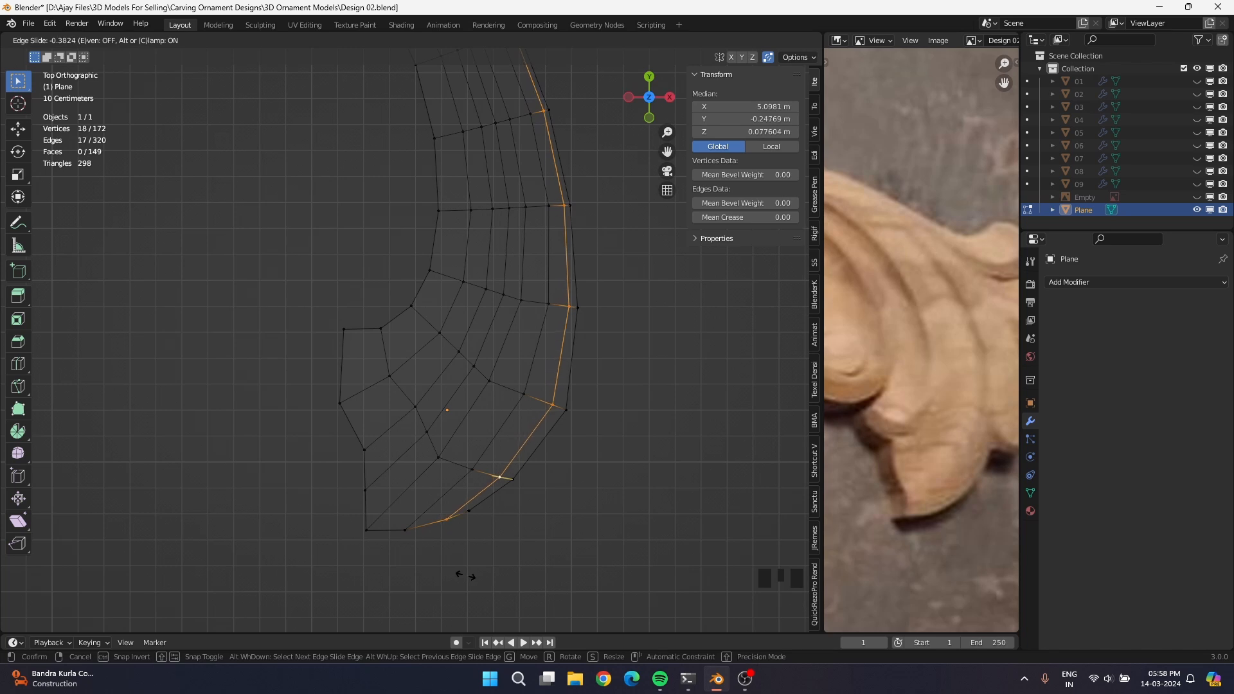
{"action": "left_click", "coordinate": [424, 507]}
Add a loop cut between the ridge and the first outer loop, and move its end vertices close to the leaf's tip.
{"action": "key", "text": "ctrl+r"}
{"action": "left_click", "coordinate": [408, 523]}
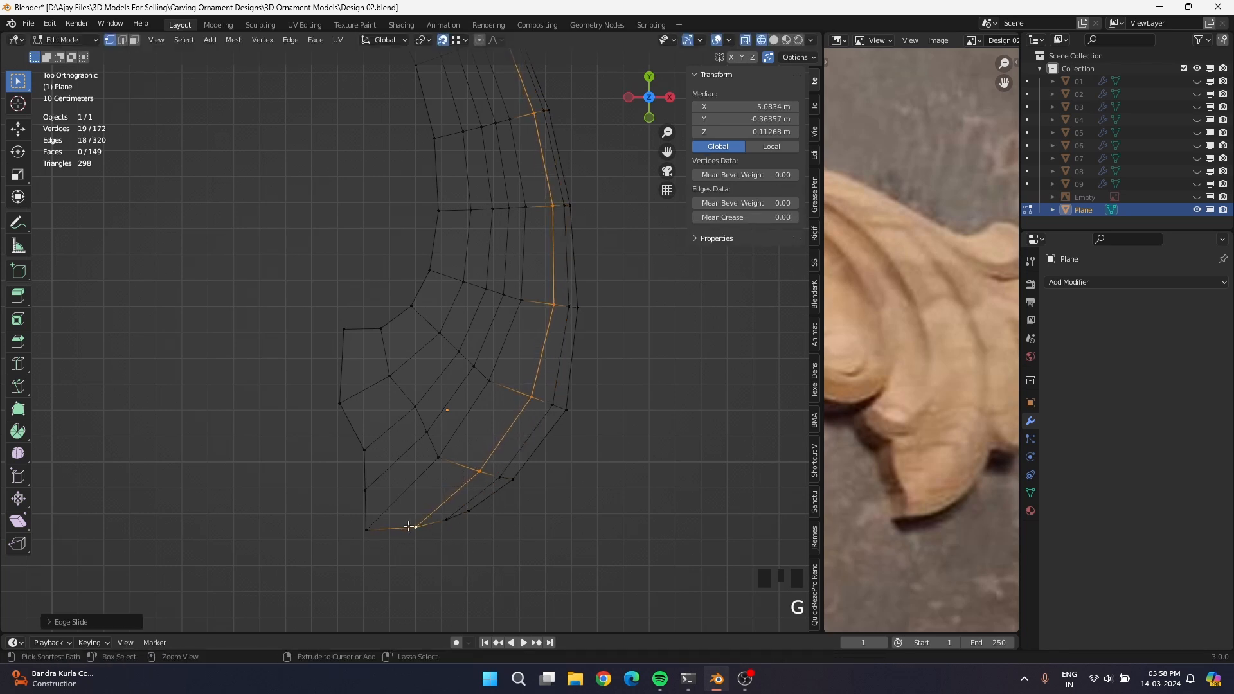
{"action": "left_click", "coordinate": [389, 540]}
{"action": "left_click", "coordinate": [383, 543]}
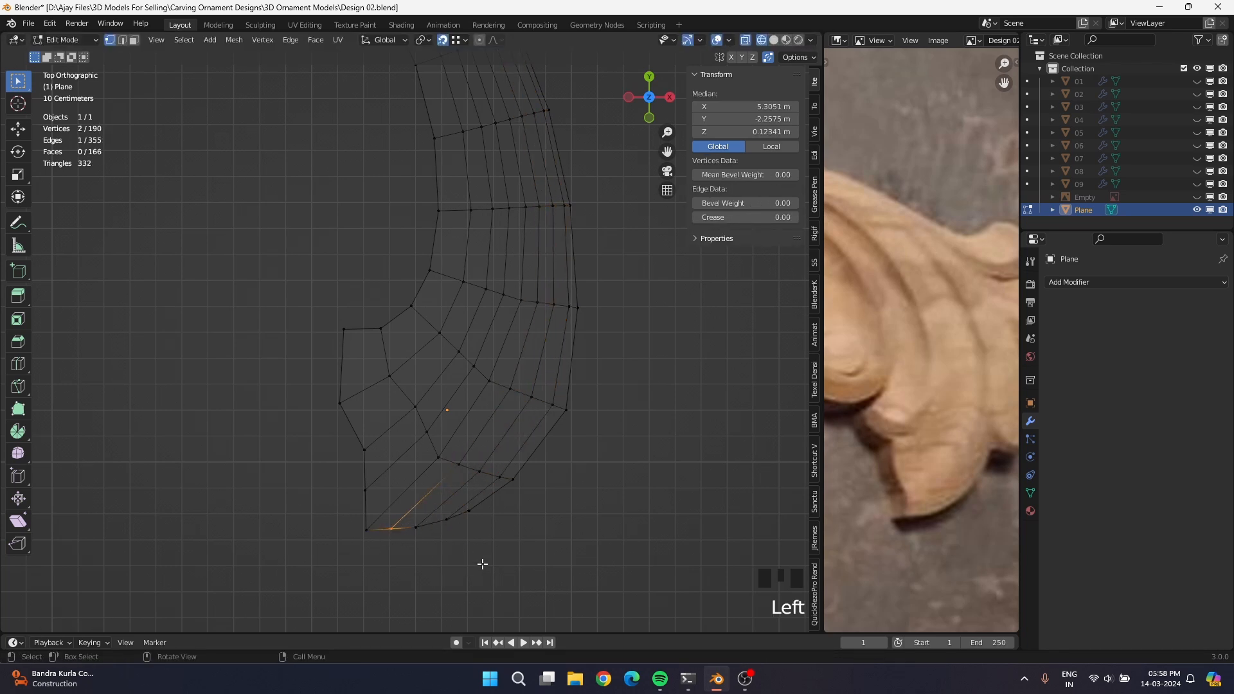
{"action": "key", "text": "g"}
{"action": "left_click", "coordinate": [423, 540]}
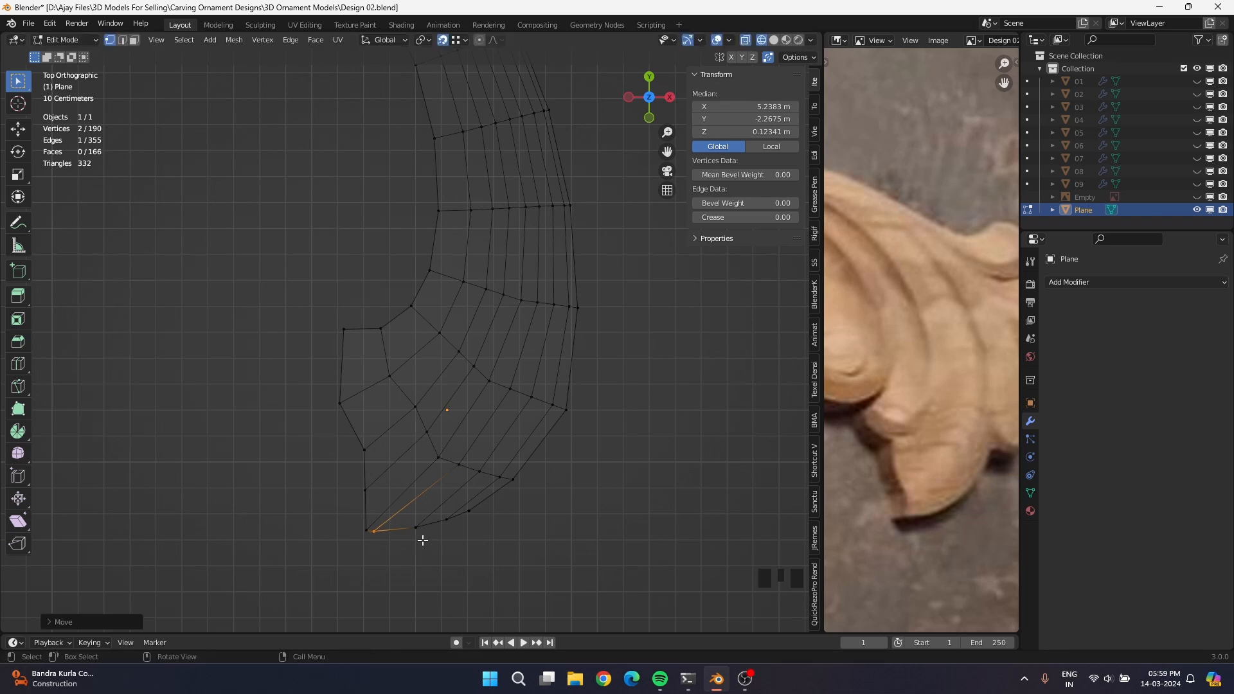
{"action": "key", "text": "g"}
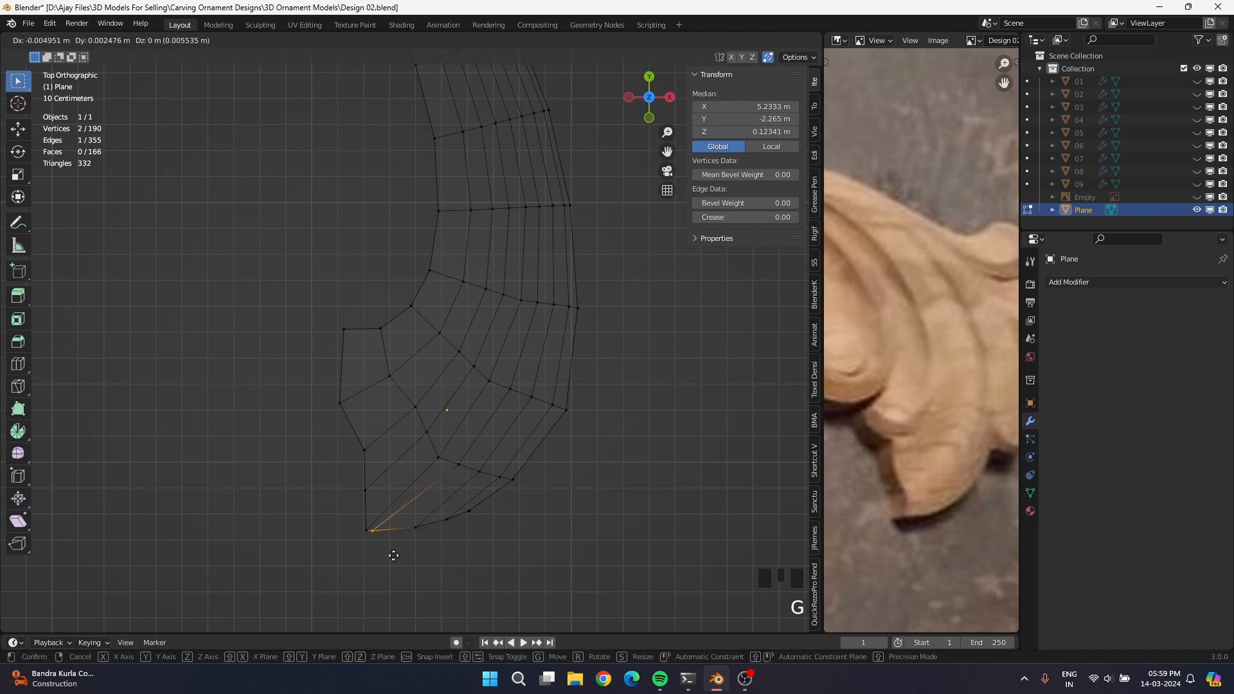
{"action": "left_click", "coordinate": [393, 556]}
Slide the inner loop cut's end vertices next to the tip and shift the adjacent loop's end pair toward the tip.
{"action": "left_click_drag", "start_coordinate": [351, 481], "coordinate": [374, 506]}
{"action": "key", "text": "g"}
{"action": "key", "text": "g"}
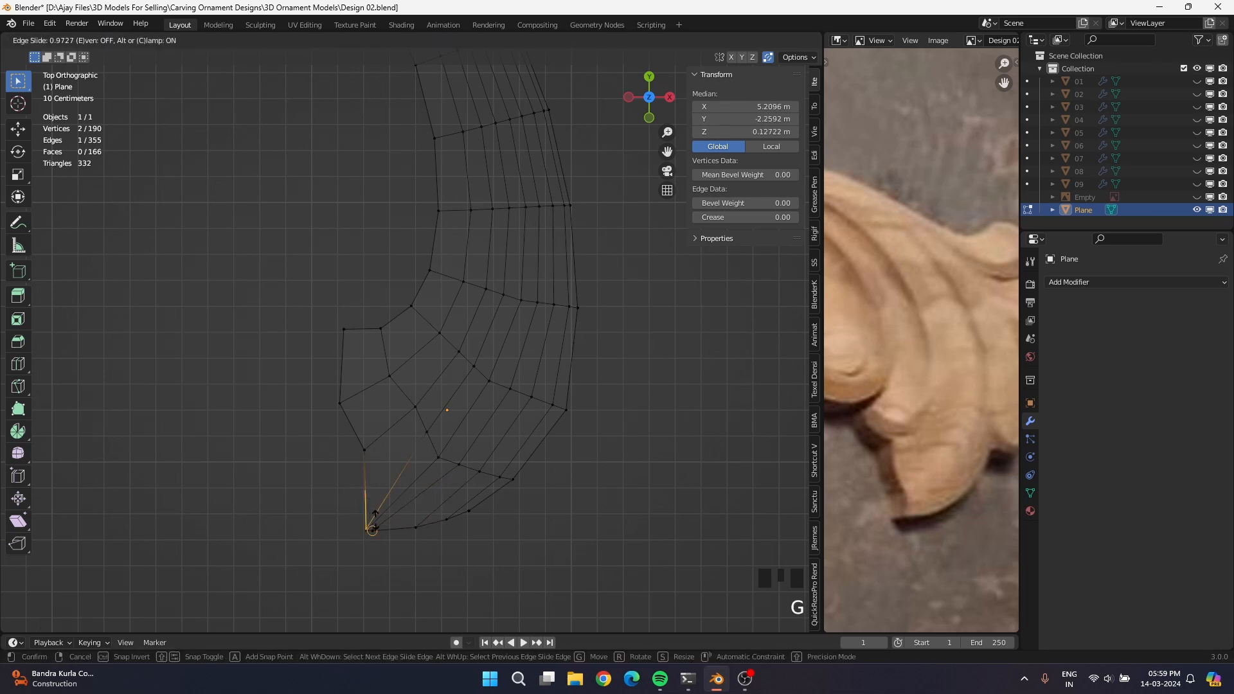
{"action": "left_click", "coordinate": [313, 535]}
{"action": "key", "text": "g"}
{"action": "left_click", "coordinate": [358, 451]}
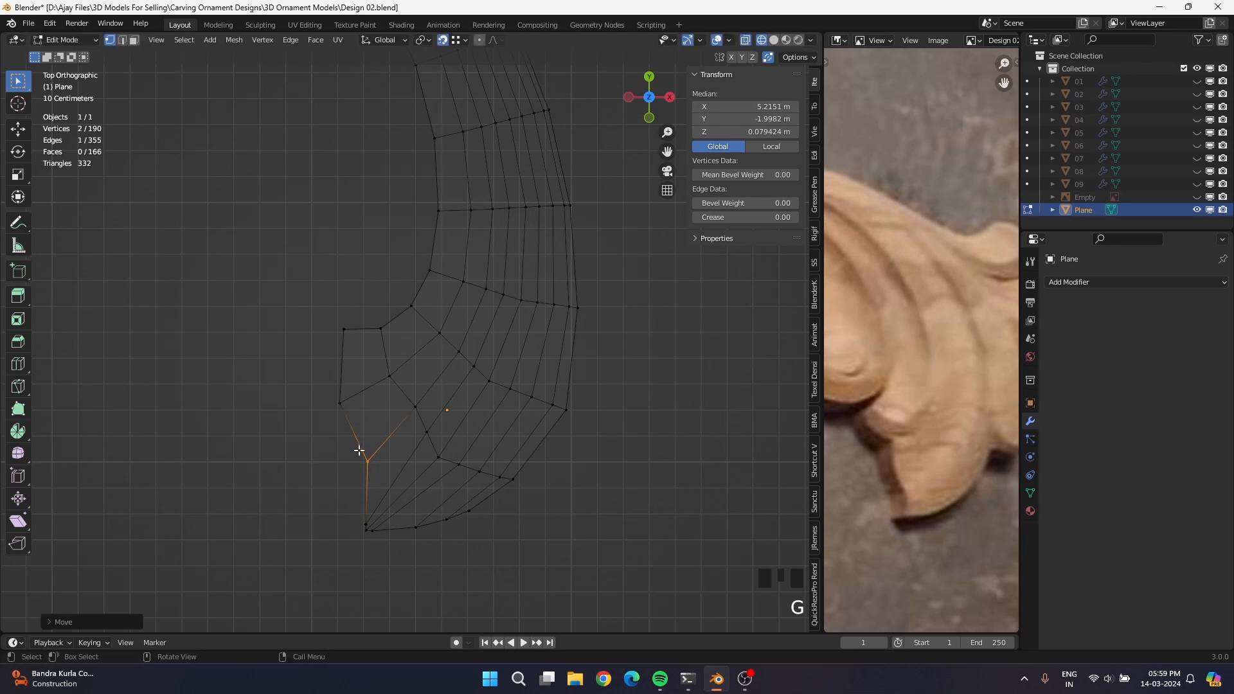
Turn off snapping and Auto Merge, and move the inner loop cut's vertex near the tip about 0.017 m along X.
{"action": "left_click_drag", "start_coordinate": [418, 425], "coordinate": [435, 443]}
{"action": "key", "text": "g"}
{"action": "right_click", "coordinate": [428, 432]}
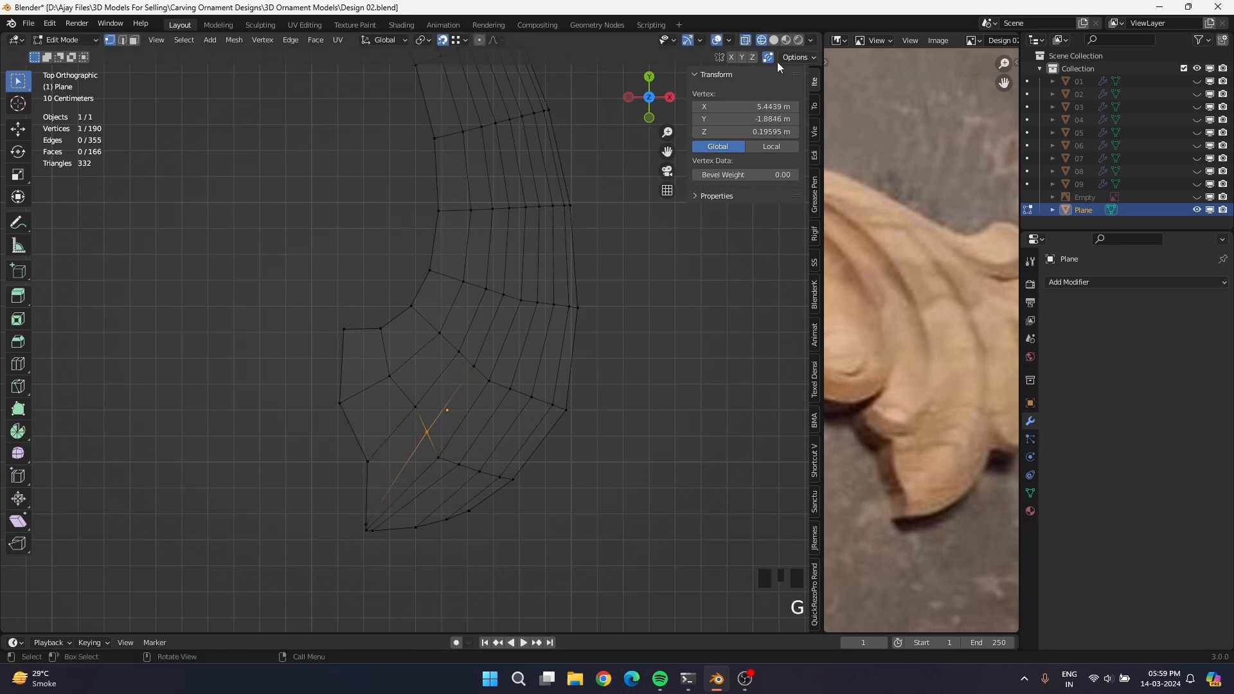
{"action": "key", "text": "g"}
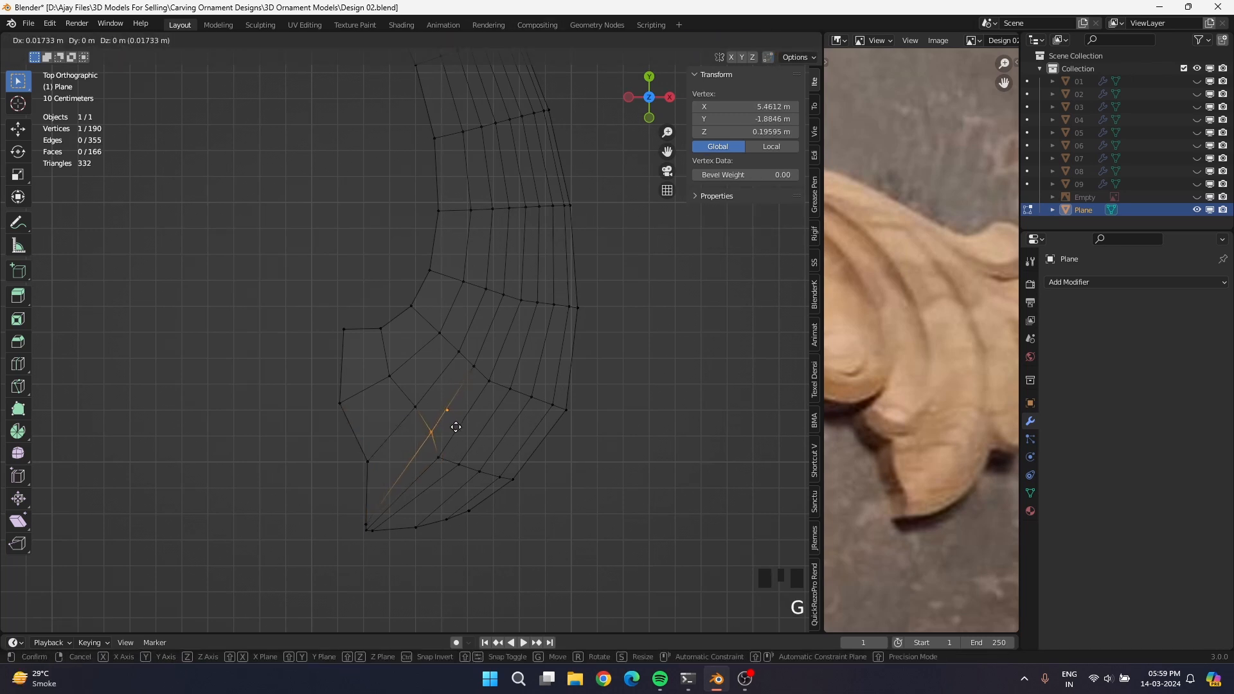
{"action": "left_click", "coordinate": [455, 427]}
Select the innermost top edge loop without its vertices at the notch and slide it toward the leaf's inner edge.
{"action": "left_click", "coordinate": [429, 338], "text": "alt+shift"}
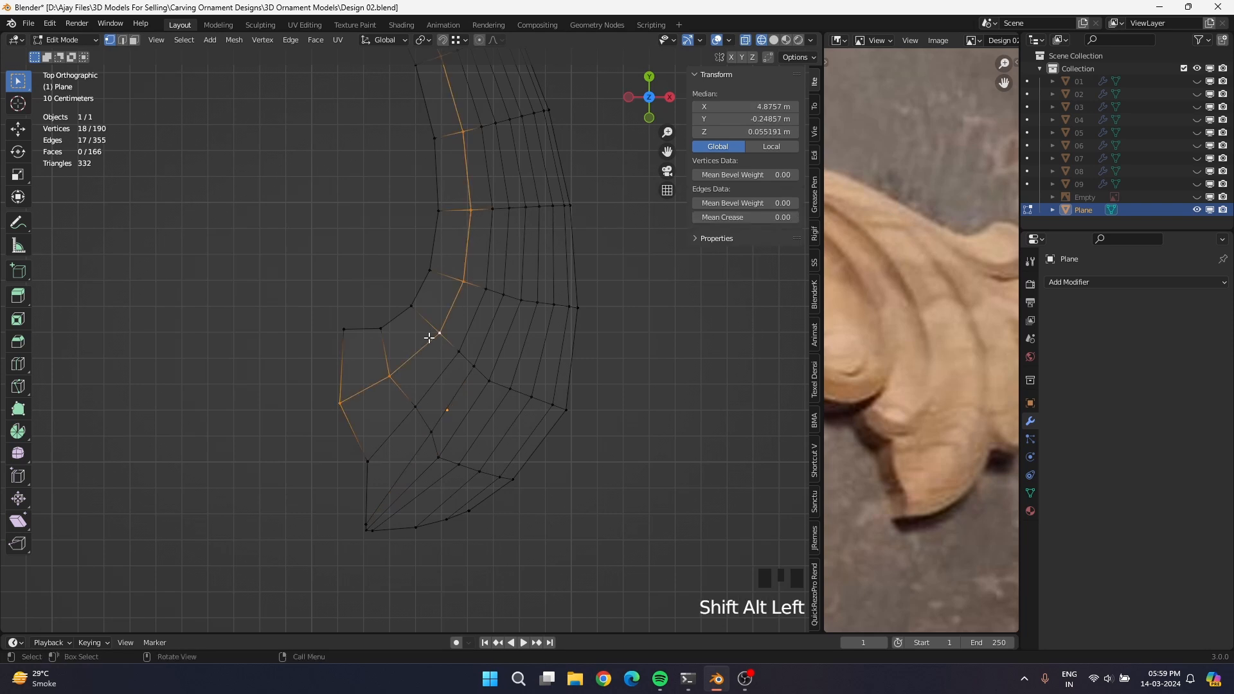
{"action": "left_click_drag", "start_coordinate": [341, 393], "coordinate": [348, 503], "text": "ctrl"}
{"action": "key", "text": "g"}
{"action": "key", "text": "g"}
{"action": "left_click", "coordinate": [460, 343]}
Select the second inner edge loop without its end vertices and slide it slightly toward the leaf's inner edge.
{"action": "left_click", "coordinate": [460, 350]}
{"action": "left_click", "coordinate": [450, 362], "text": "alt+shift"}
{"action": "key", "text": "g"}
{"action": "key", "text": "g"}
{"action": "left_click", "coordinate": [461, 402]}
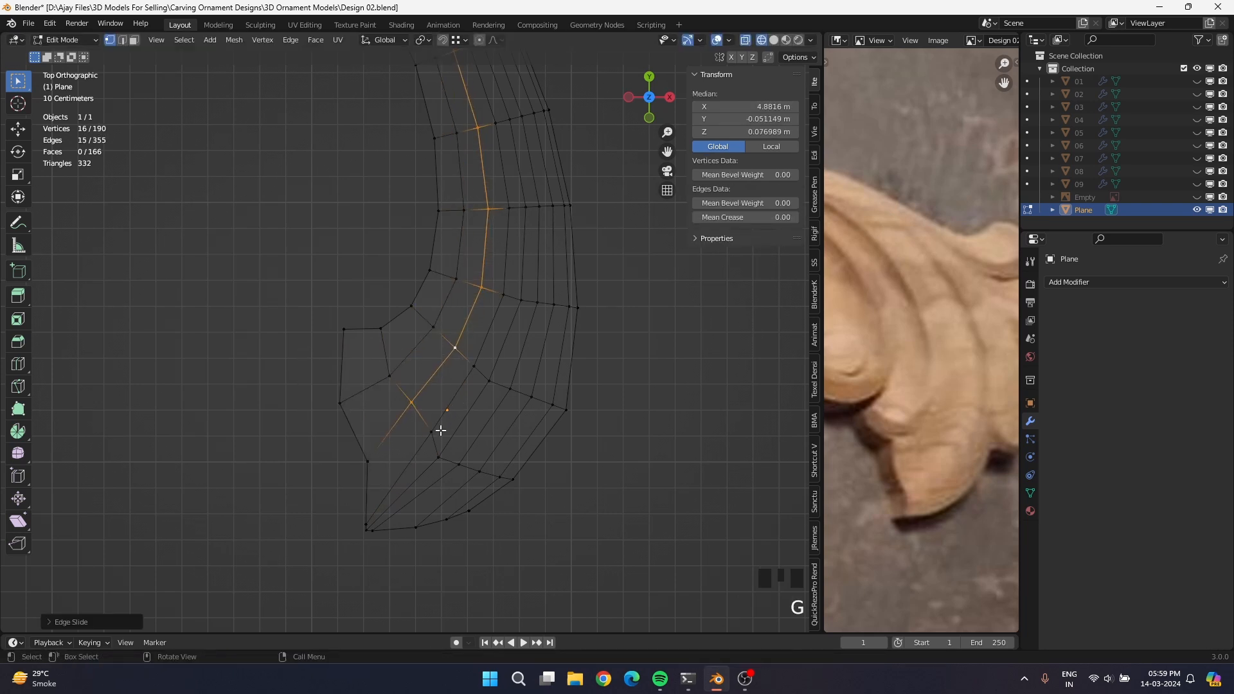
Select the inner loop cut beside the ridge without its end vertices and slide it slightly inward for even spacing.
{"action": "left_click", "coordinate": [432, 432]}
{"action": "left_click", "coordinate": [426, 441], "text": "alt+shift"}
{"action": "key", "text": "g"}
{"action": "key", "text": "g"}
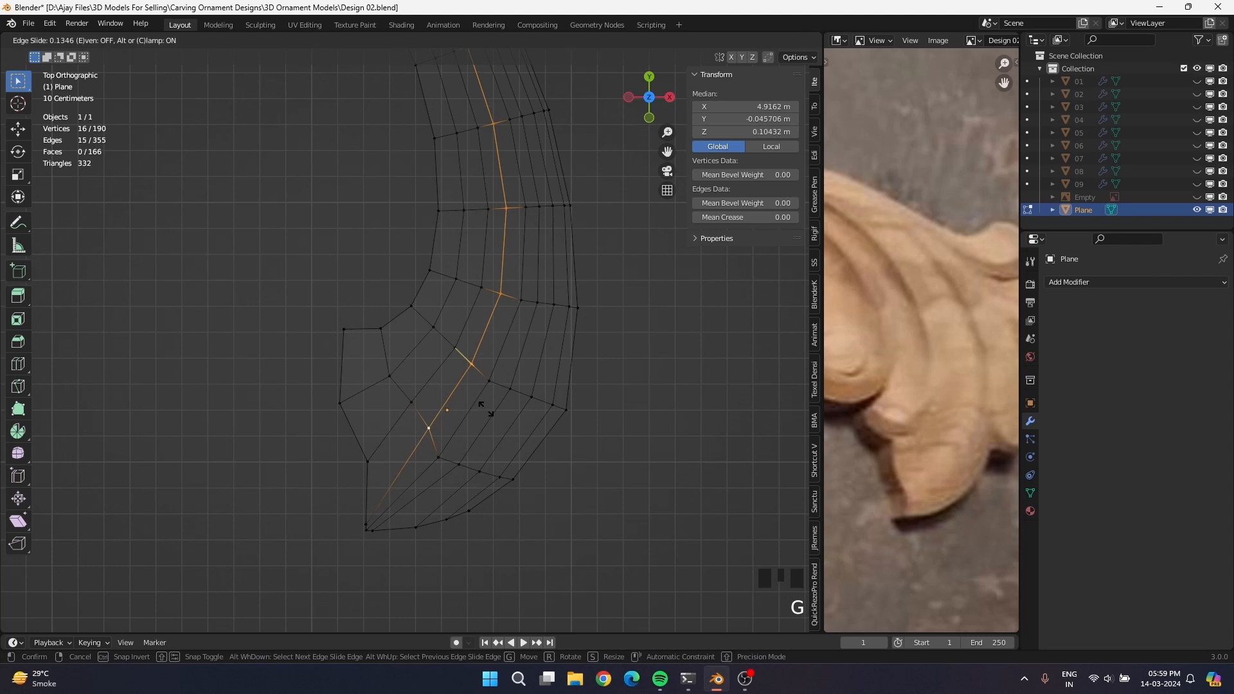
{"action": "left_click", "coordinate": [485, 409]}
Adjust the selected edge loop beside the ridge along its normals with Shrink/Fatten.
{"action": "middle_click_drag", "start_coordinate": [486, 407], "coordinate": [539, 311]}
{"action": "key", "text": "alt+s"}
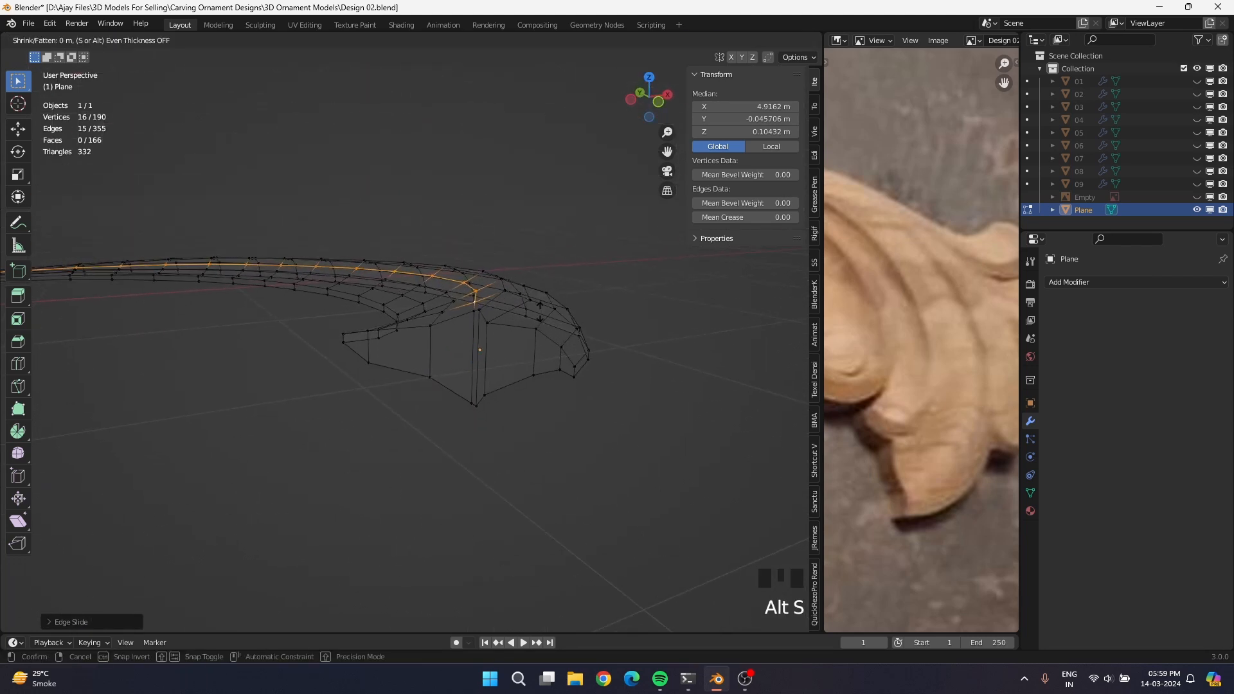
{"action": "left_click", "coordinate": [542, 315]}
Try to push the leaf tip's outer top vertex out about 0.051 m along its normal, and undo the change.
{"action": "left_click", "coordinate": [474, 314]}
{"action": "middle_click_drag", "start_coordinate": [484, 354], "coordinate": [525, 341]}
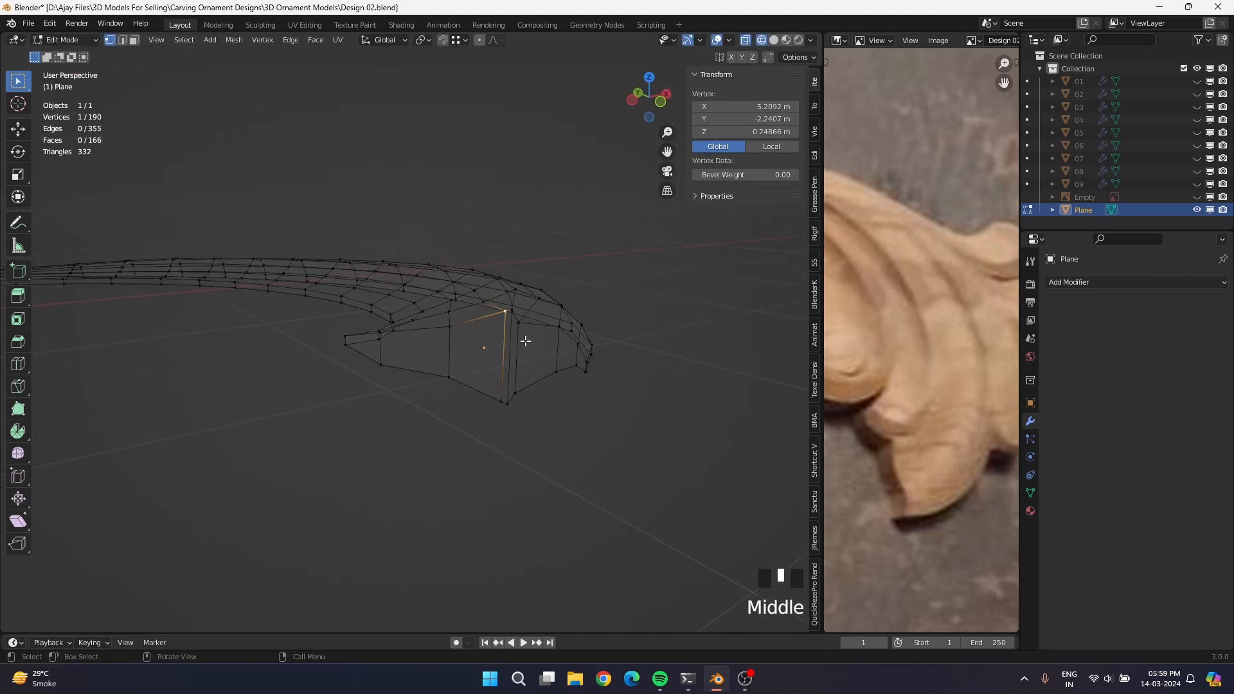
{"action": "key", "text": "alt+s"}
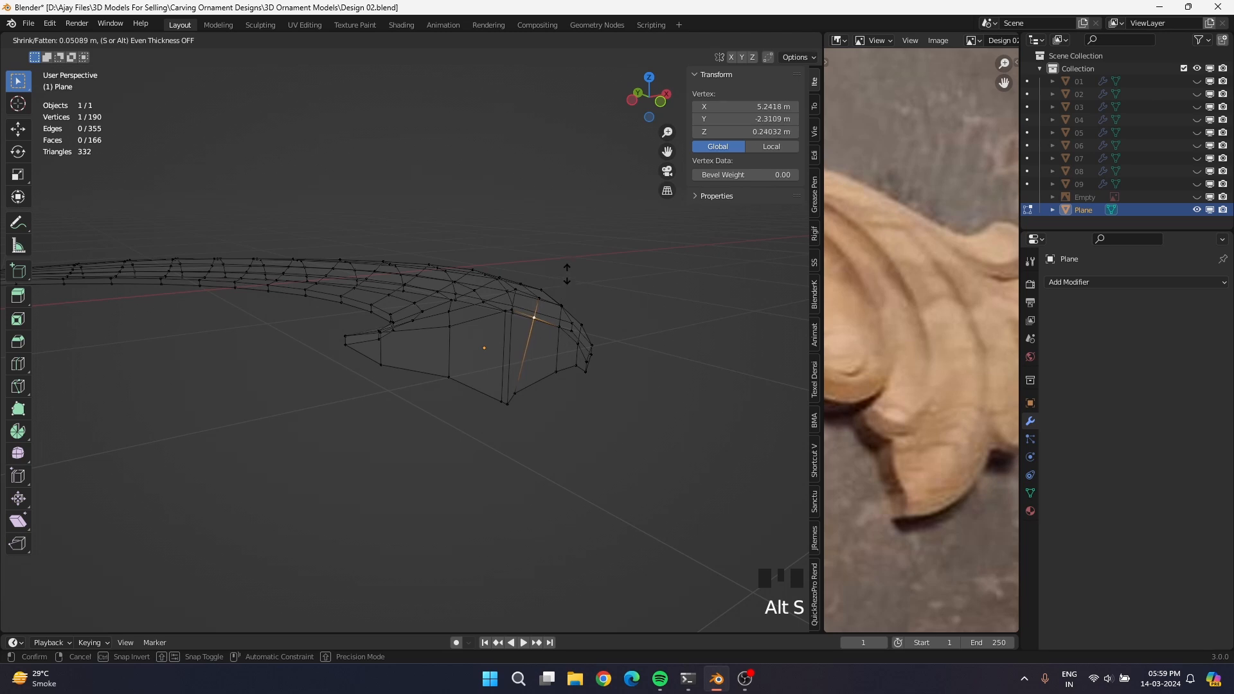
{"action": "left_click", "coordinate": [566, 274]}
{"action": "key", "text": "KP_7"}
{"action": "middle_click_drag", "start_coordinate": [568, 267], "coordinate": [515, 278], "text": "shift"}
{"action": "key", "text": "ctrl+z"}
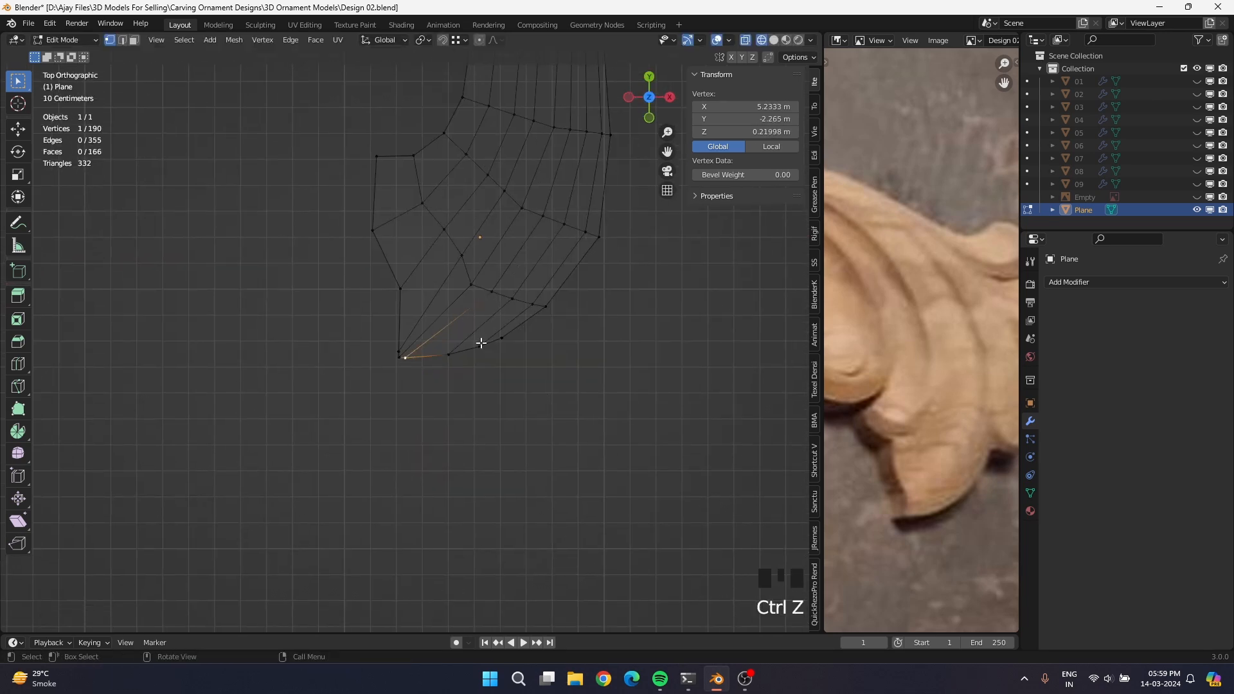
Raise the leaf tip's outer top vertex along the Z axis.
{"action": "middle_click_drag", "start_coordinate": [481, 343], "coordinate": [451, 239]}
{"action": "scroll", "coordinate": [427, 283], "scroll_direction": "up", "scroll_amount": 3}
{"action": "key", "text": "g"}
{"action": "key", "text": "z"}
{"action": "left_click", "coordinate": [445, 172]}
Select the leaf's entire bottom outline loop, flatten it by scaling, and set its Z position to 0 m.
{"action": "left_click", "coordinate": [433, 325]}
{"action": "left_click", "coordinate": [435, 326], "text": "alt+shift"}
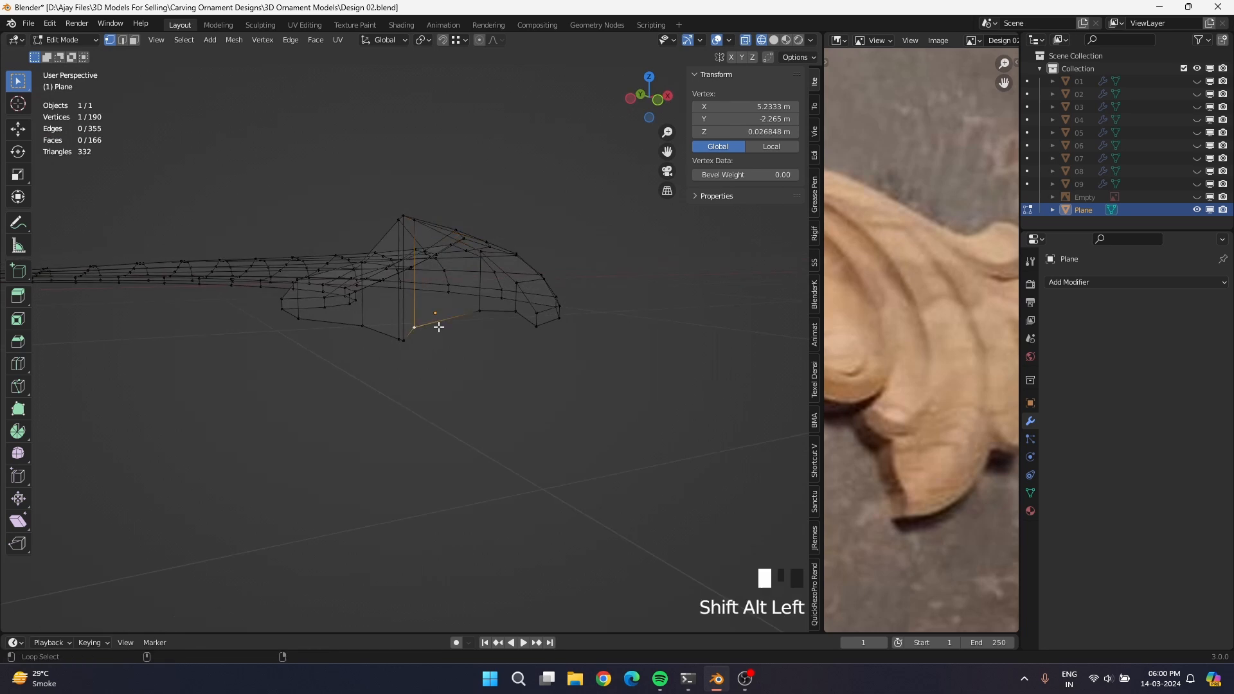
{"action": "key", "text": "s"}
{"action": "left_click", "coordinate": [438, 327]}
{"action": "left_click", "coordinate": [746, 132]}
{"action": "type", "text": "0"}
{"action": "key", "text": "Return"}
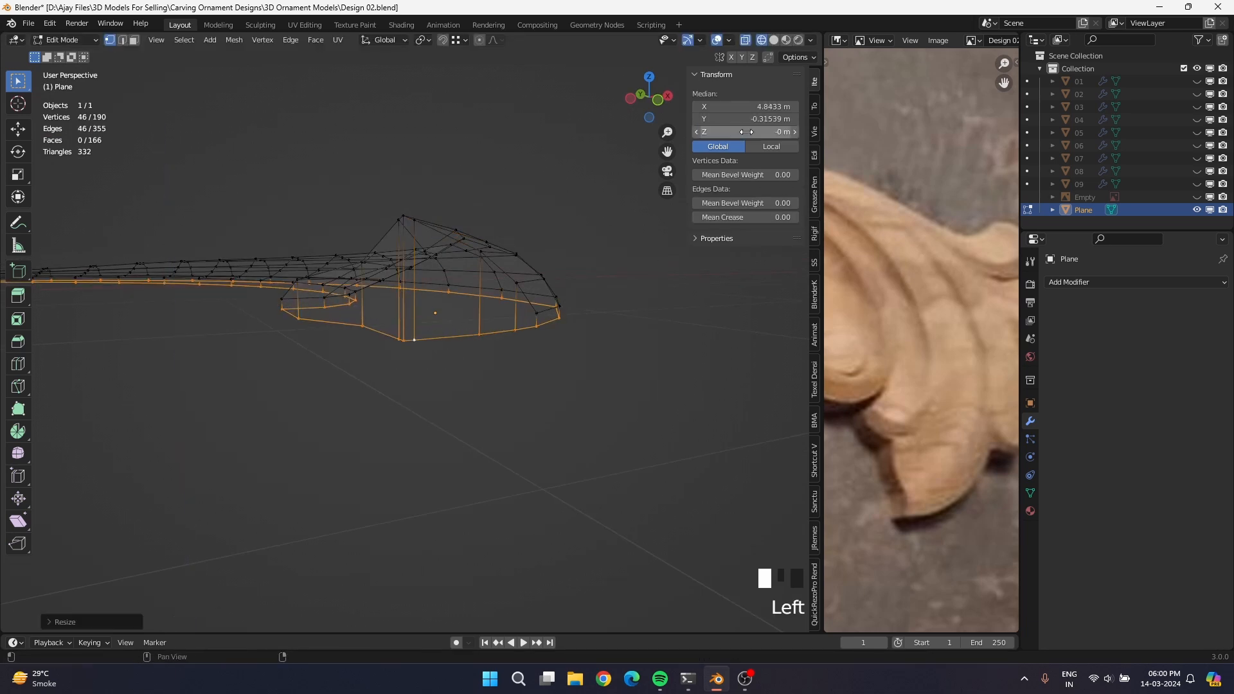
Add a loop cut along the length of the leaf and slide it close to the inner edge.
{"action": "middle_click_drag", "start_coordinate": [561, 288], "coordinate": [411, 421]}
{"action": "key", "text": "KP_7"}
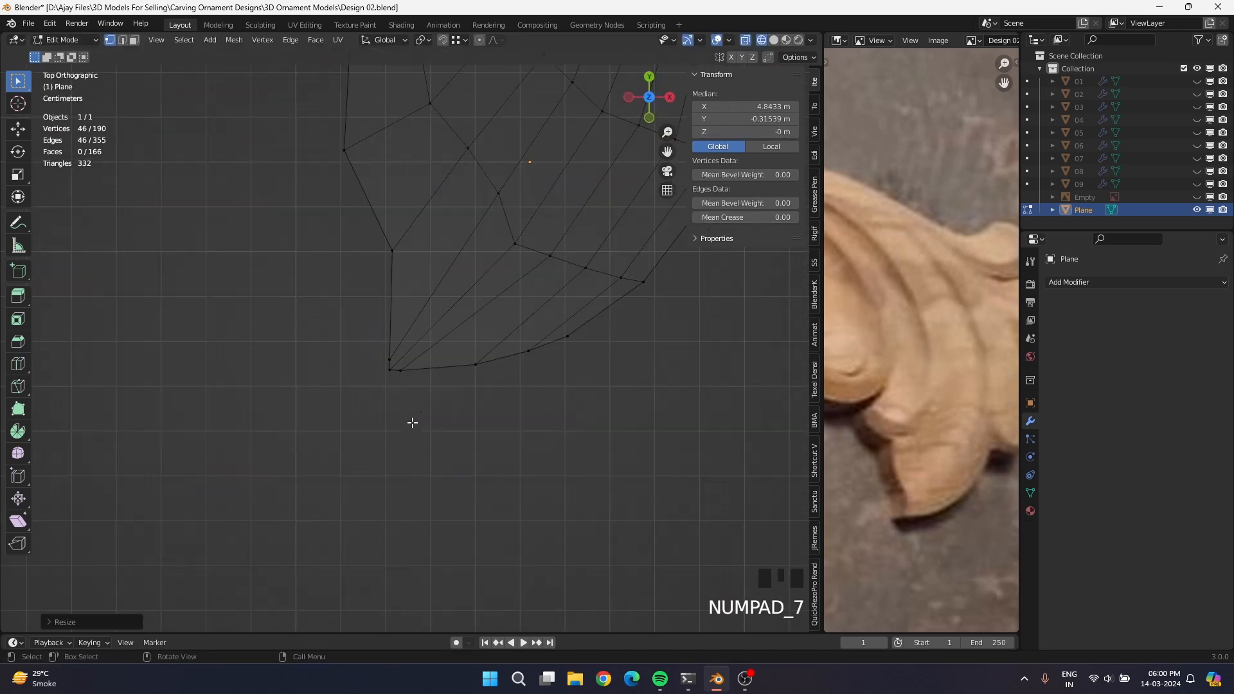
{"action": "scroll", "coordinate": [422, 406], "scroll_direction": "down", "scroll_amount": 4}
{"action": "key", "text": "ctrl+r"}
{"action": "left_click", "coordinate": [374, 210]}
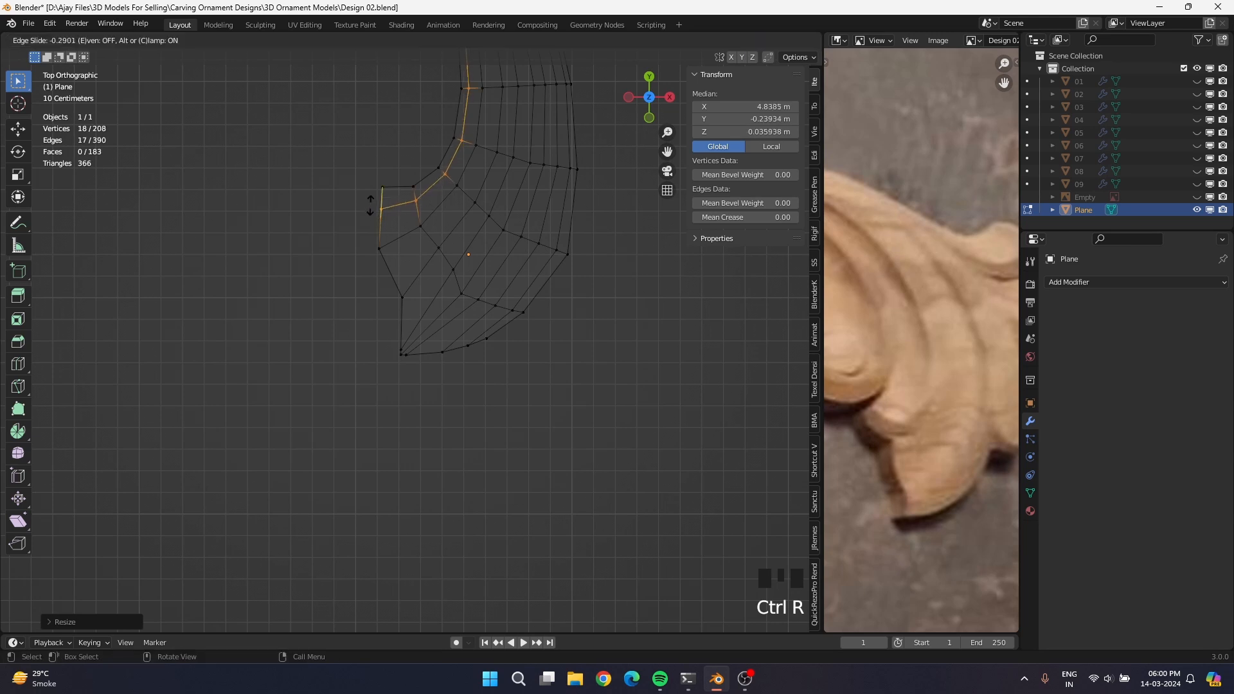
{"action": "left_click", "coordinate": [364, 187]}
Add two more supporting loop cuts, one close to the tip's end contour and one close to the leaf's outer edge.
{"action": "key", "text": "ctrl+r"}
{"action": "left_click", "coordinate": [378, 193]}
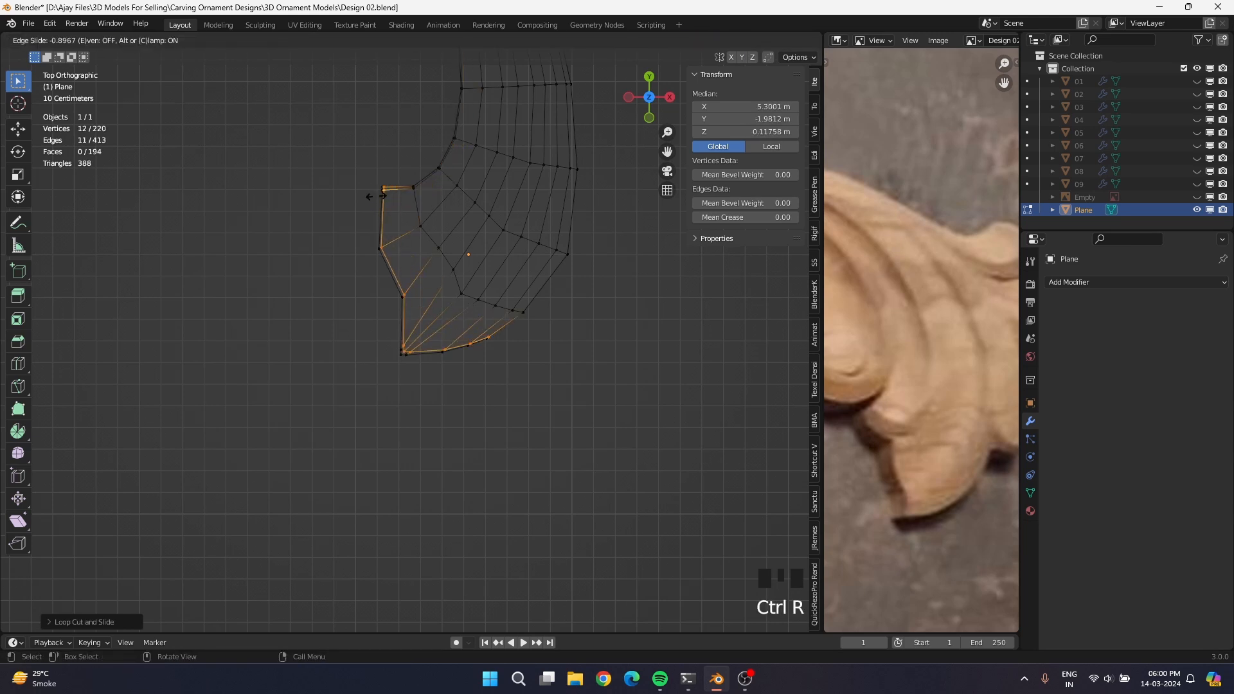
{"action": "left_click", "coordinate": [384, 195]}
{"action": "key", "text": "ctrl+r"}
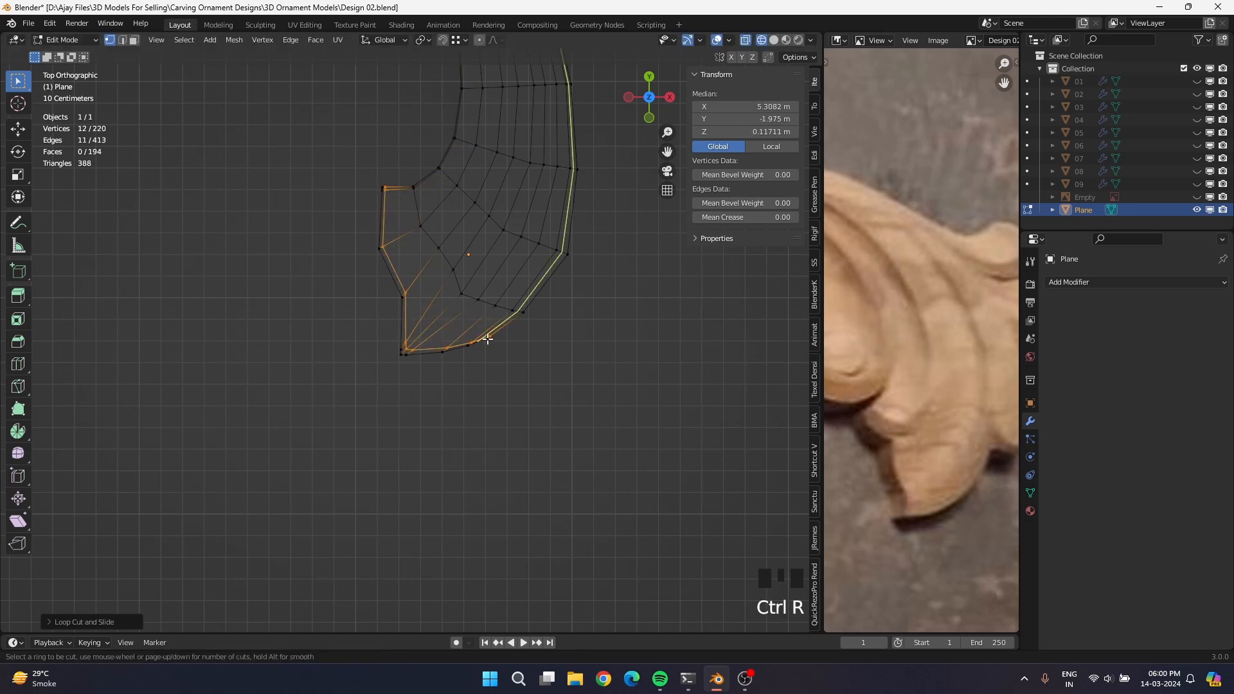
{"action": "left_click", "coordinate": [487, 339]}
{"action": "left_click", "coordinate": [493, 339]}
{"action": "middle_click_drag", "start_coordinate": [496, 341], "coordinate": [587, 330]}
{"action": "scroll", "coordinate": [587, 331], "scroll_direction": "up", "scroll_amount": 5}
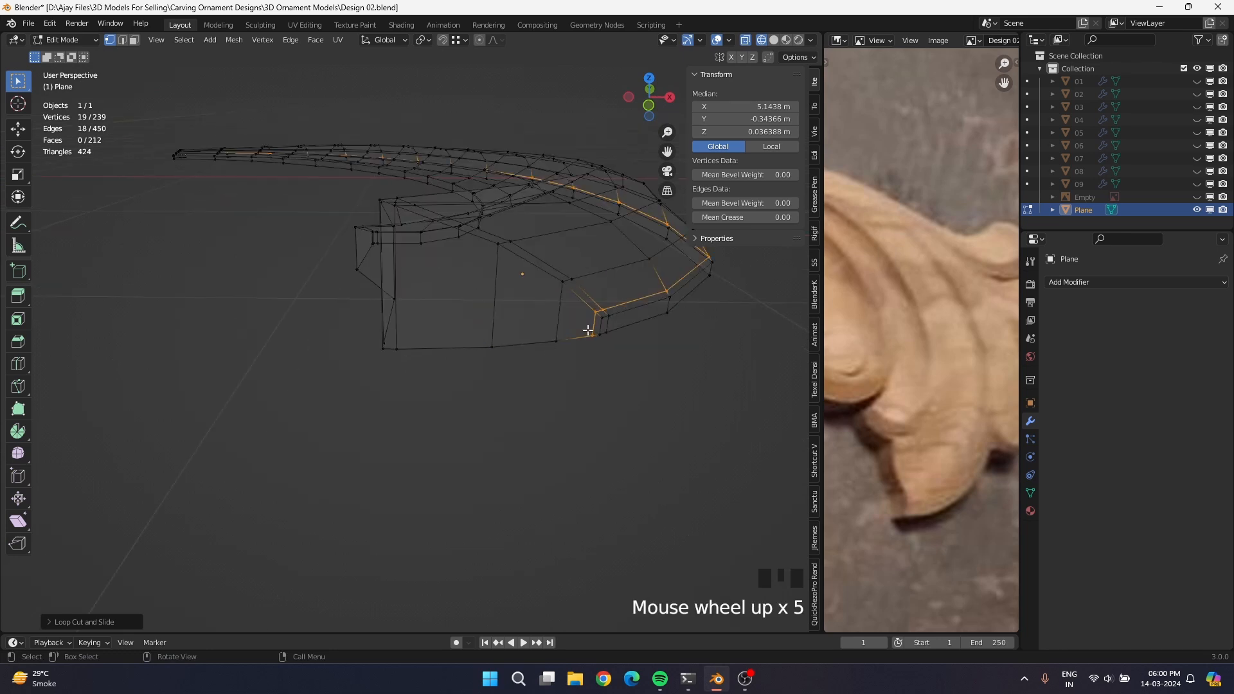
Add a horizontal loop cut around the side walls, close beneath the top edge.
{"action": "key", "text": "ctrl+r"}
{"action": "left_click", "coordinate": [514, 339]}
{"action": "left_click", "coordinate": [518, 341]}
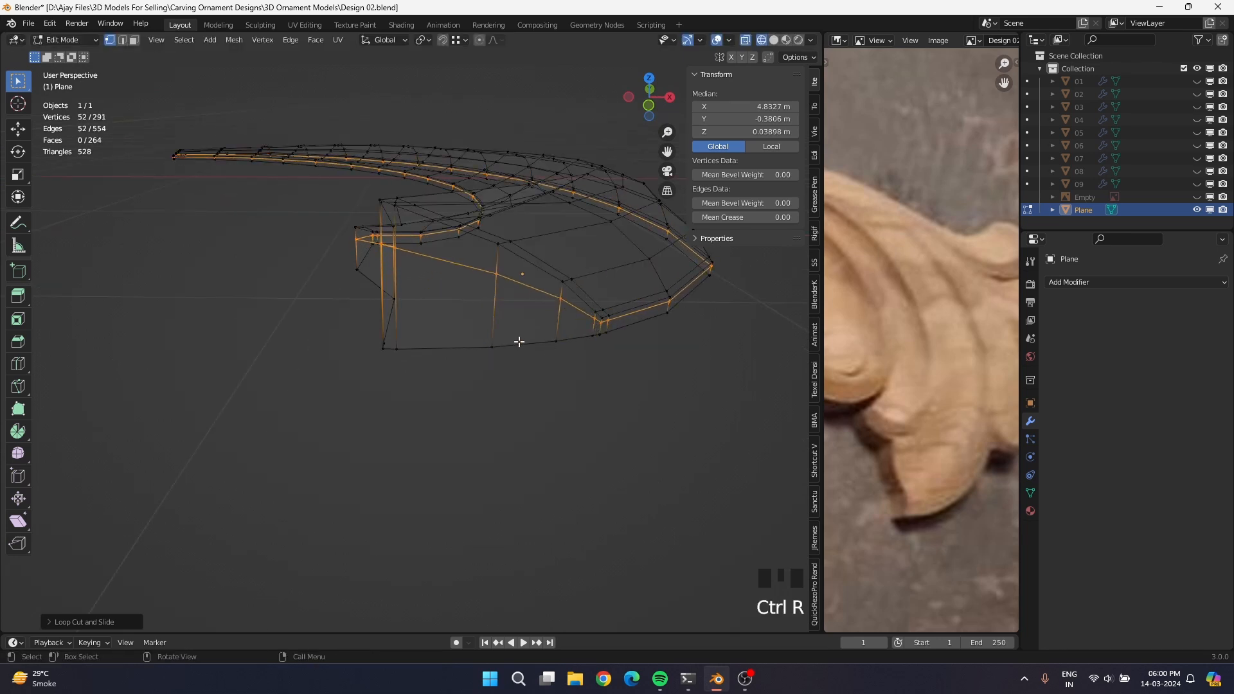
Deselect the wall loop except its seven vertices around the notch and tip, and slide that part slightly toward the top edge.
{"action": "middle_click_drag", "start_coordinate": [518, 341], "coordinate": [569, 318]}
{"action": "left_click", "coordinate": [558, 278], "text": "ctrl"}
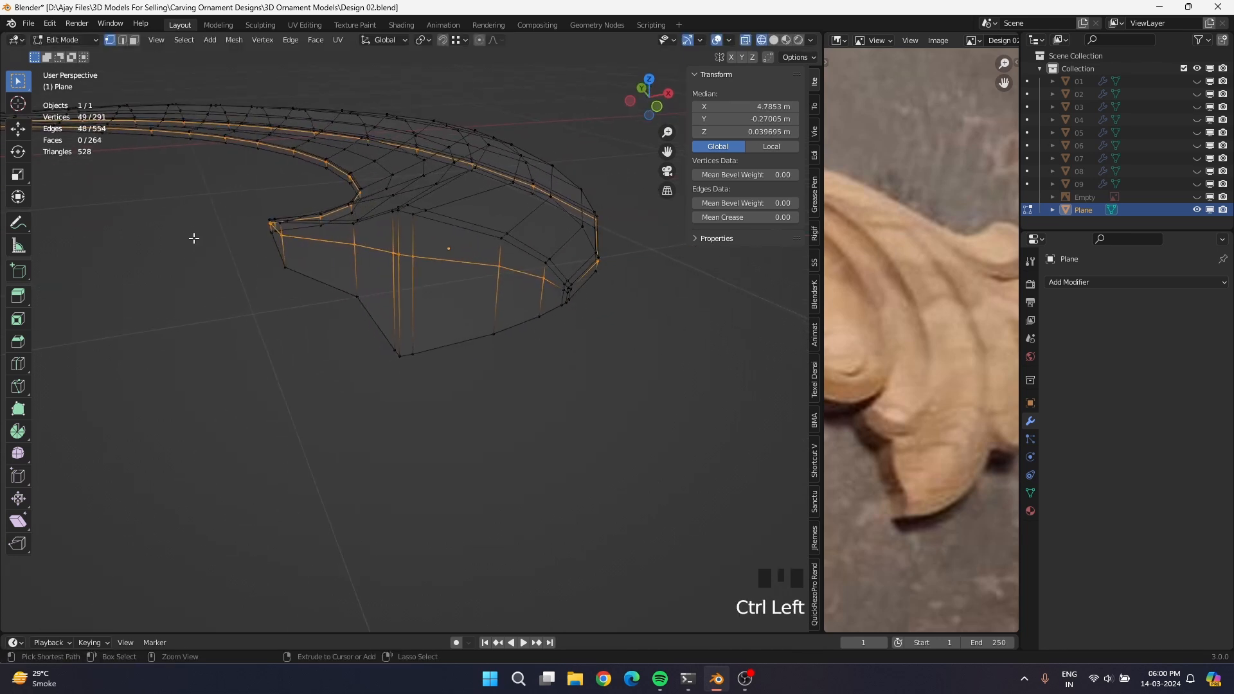
{"action": "left_click", "coordinate": [571, 287], "text": "ctrl"}
{"action": "middle_click_drag", "start_coordinate": [305, 252], "coordinate": [449, 325]}
{"action": "left_click", "coordinate": [329, 291], "text": "ctrl"}
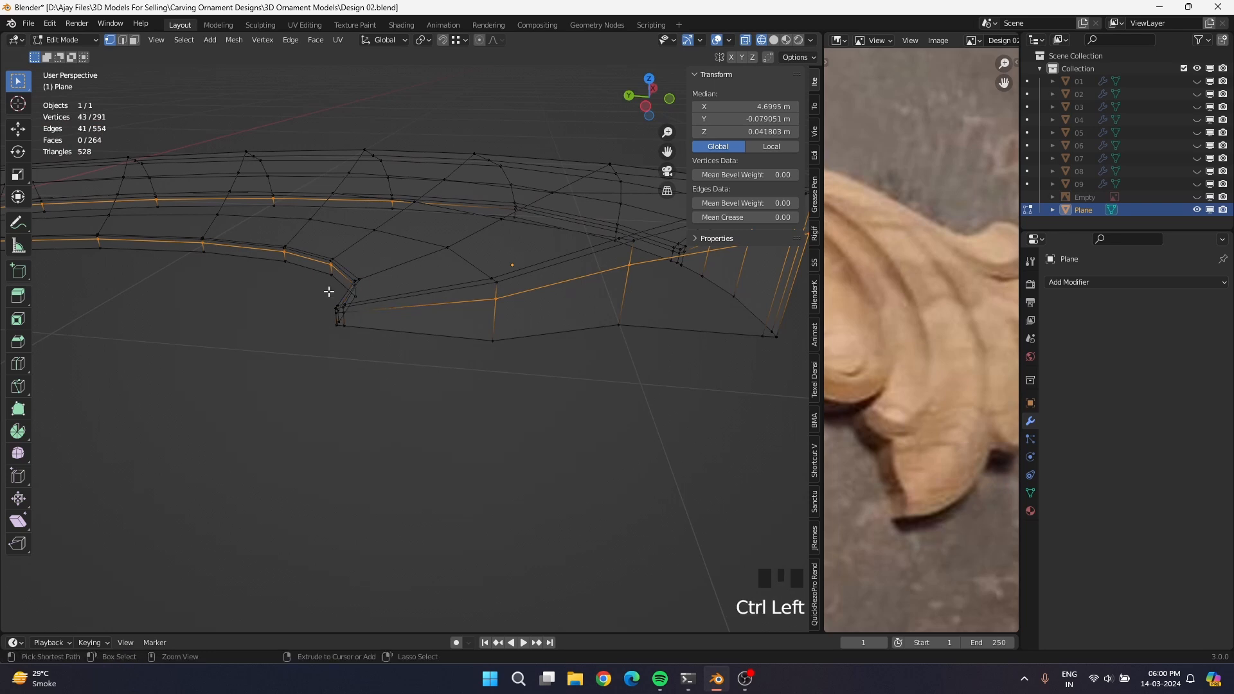
{"action": "left_click_drag", "start_coordinate": [248, 291], "coordinate": [457, 162], "text": "ctrl"}
{"action": "scroll", "coordinate": [264, 278], "scroll_direction": "down", "scroll_amount": 7}
{"action": "middle_click_drag", "start_coordinate": [201, 432], "coordinate": [531, 354], "text": "shift"}
{"action": "left_click_drag", "start_coordinate": [215, 363], "coordinate": [531, 210], "text": "ctrl"}
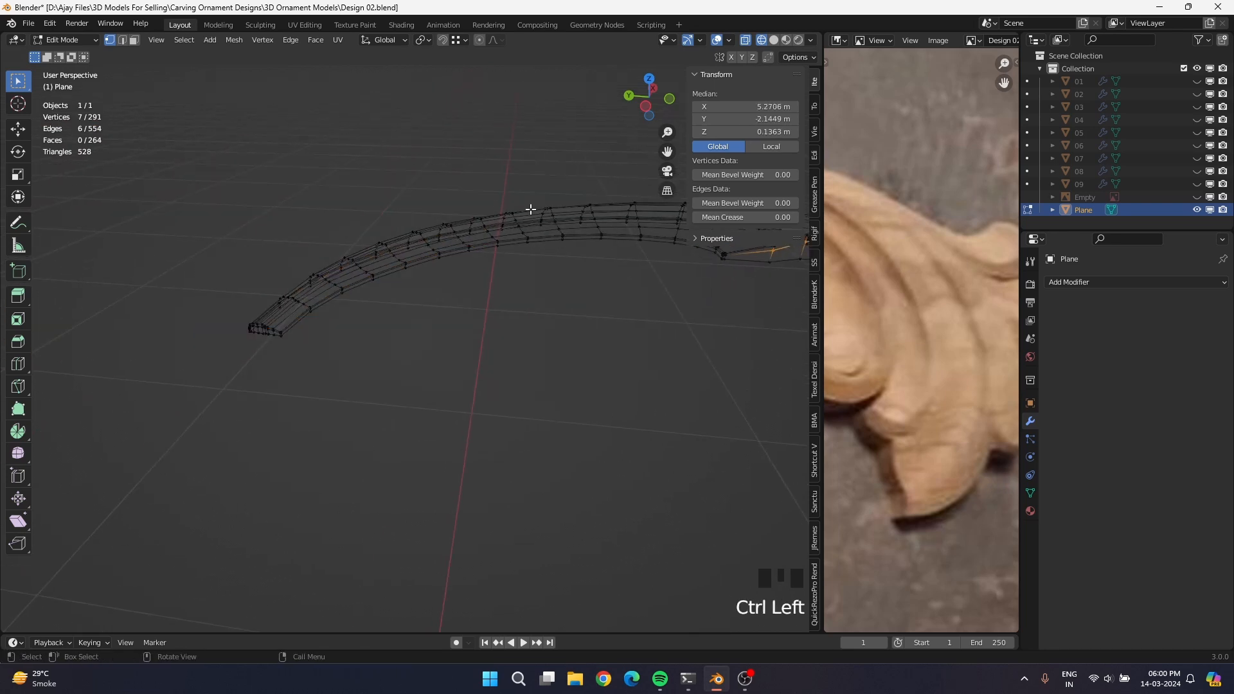
{"action": "scroll", "coordinate": [311, 273], "scroll_direction": "up", "scroll_amount": 4}
{"action": "middle_click_drag", "start_coordinate": [311, 272], "coordinate": [474, 421], "text": "shift"}
{"action": "key", "text": "alt+z"}
{"action": "key", "text": "g"}
{"action": "key", "text": "g"}
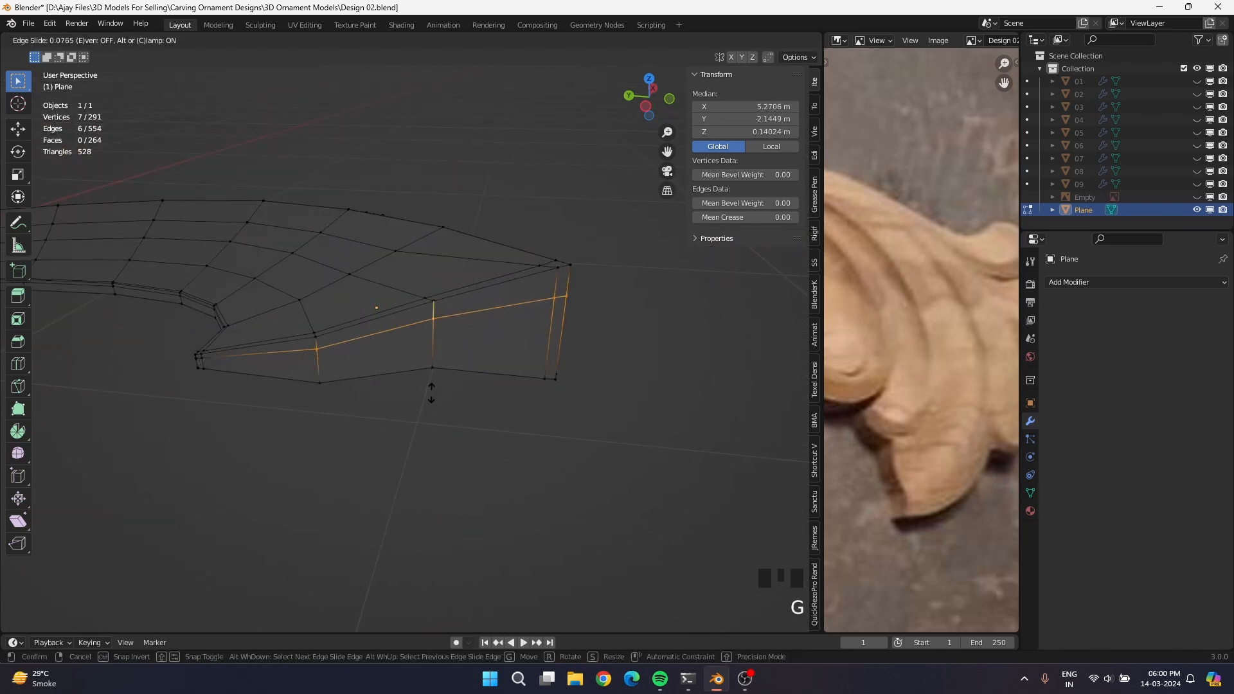
{"action": "left_click", "coordinate": [438, 373]}
Narrow the wall loop selection to the vertices around the pointed tip and slide them closer to the top edge.
{"action": "left_click_drag", "start_coordinate": [303, 408], "coordinate": [449, 278], "text": "ctrl"}
{"action": "middle_click_drag", "start_coordinate": [449, 279], "coordinate": [360, 350]}
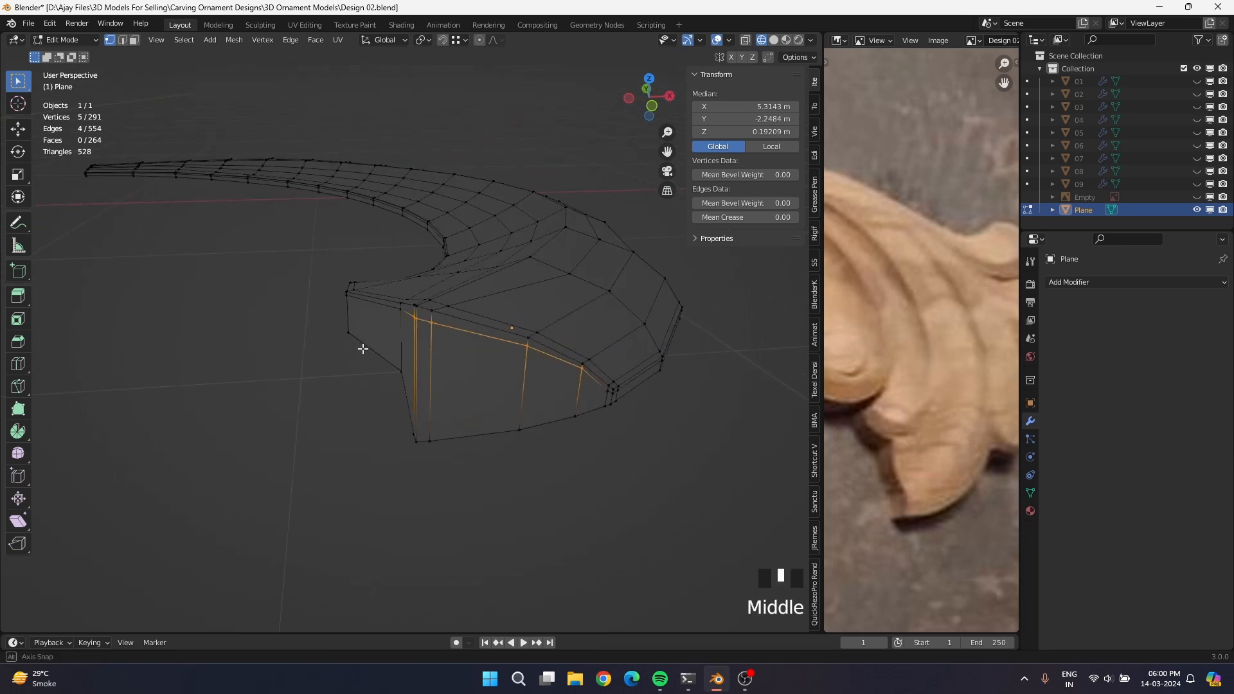
{"action": "left_click_drag", "start_coordinate": [521, 445], "coordinate": [577, 414], "text": "ctrl"}
{"action": "key", "text": "g"}
{"action": "key", "text": "g"}
{"action": "left_click", "coordinate": [570, 394]}
{"action": "key", "text": "g"}
{"action": "key", "text": "g"}
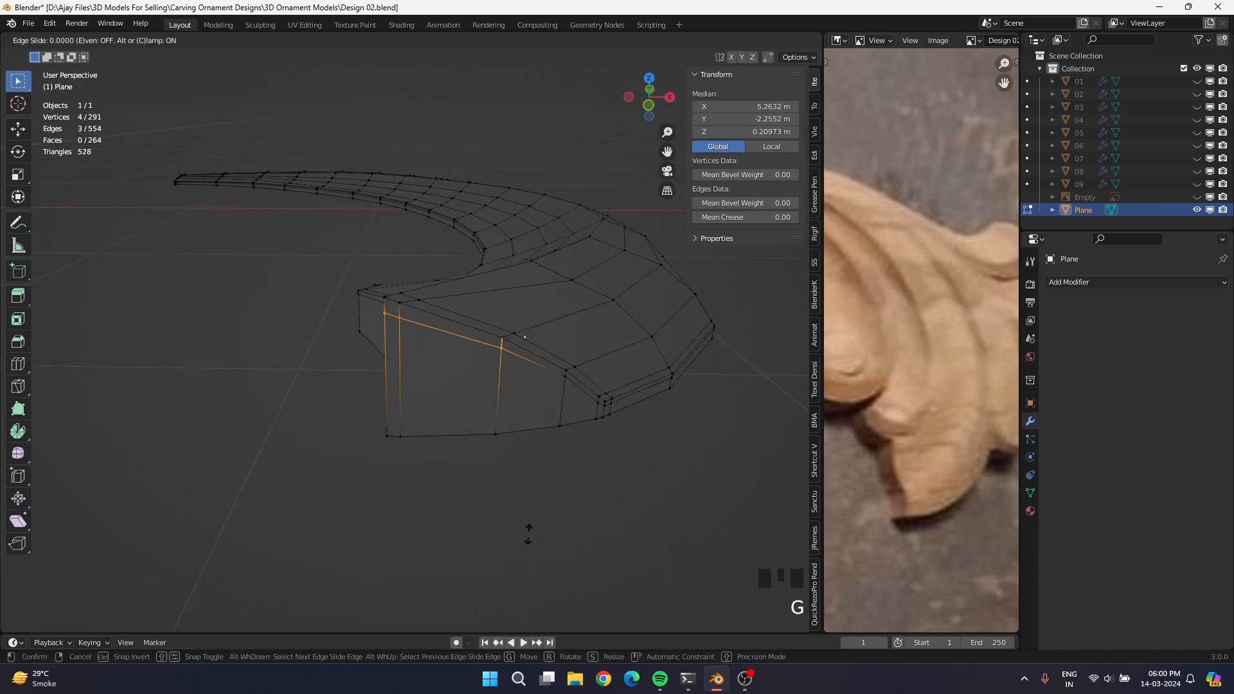
{"action": "left_click", "coordinate": [549, 362]}
Adjust the height of the selected tip wall vertices along the Z axis.
{"action": "middle_click_drag", "start_coordinate": [550, 361], "coordinate": [559, 416]}
{"action": "key", "text": "g"}
{"action": "key", "text": "z"}
{"action": "left_click", "coordinate": [592, 385]}
Select the five top supporting-loop vertices from the pointed tip to the outer edge and slide them toward the end edge.
{"action": "left_click", "coordinate": [522, 375]}
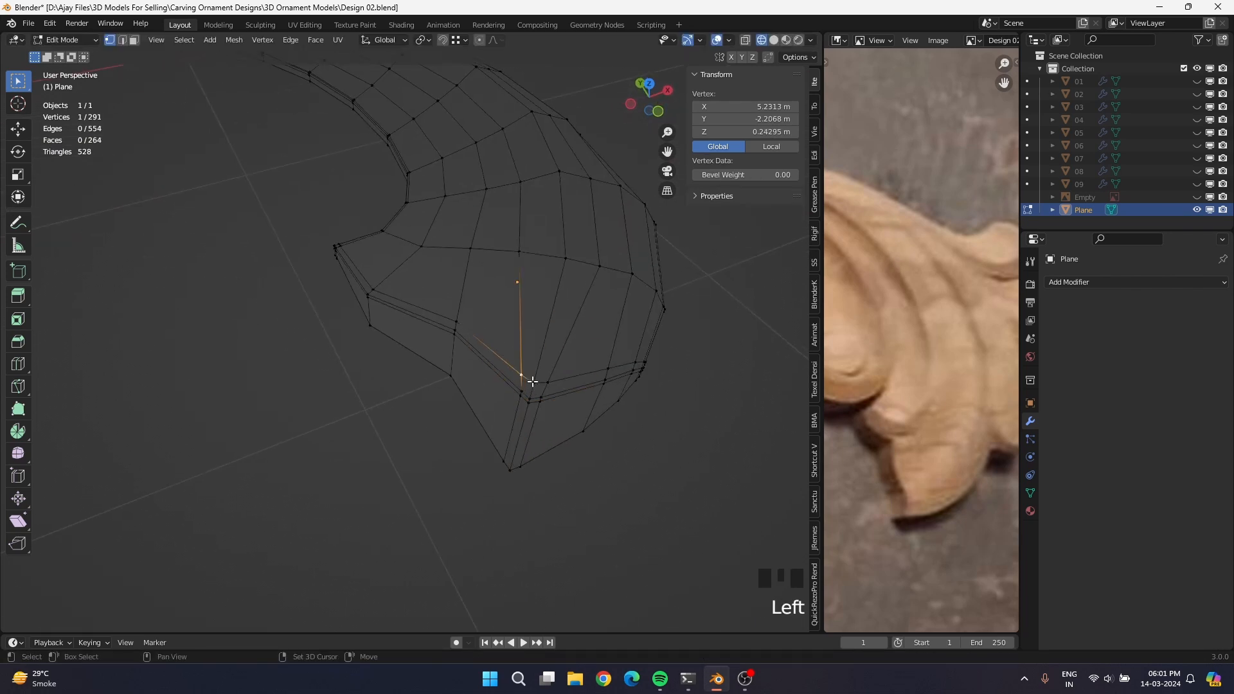
{"action": "left_click", "coordinate": [534, 383], "text": "shift"}
{"action": "left_click", "coordinate": [548, 381], "text": "shift"}
{"action": "key", "text": "g"}
{"action": "key", "text": "g"}
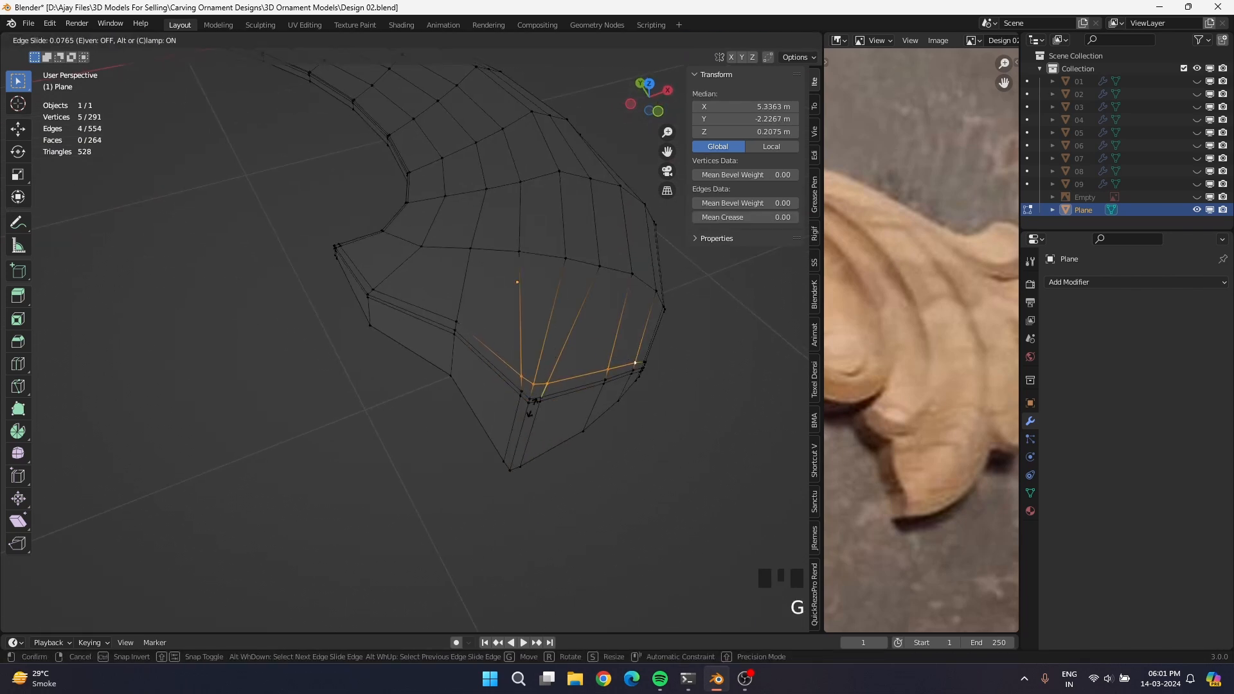
{"action": "left_click", "coordinate": [532, 408]}
Deselect the supporting loop's outer vertices and slide the remaining three at the pointed tip closer to the end edge.
{"action": "key", "text": "g"}
{"action": "key", "text": "g"}
{"action": "mouse_move", "coordinate": [625, 358]}
{"action": "left_mouse_down", "text": "ctrl"}
{"action": "mouse_move", "coordinate": [644, 373]}
{"action": "mouse_move", "coordinate": [618, 380]}
{"action": "left_mouse_up", "text": "ctrl"}
{"action": "left_click", "coordinate": [530, 406]}
{"action": "key", "text": "g"}
{"action": "key", "text": "g"}
{"action": "left_click", "coordinate": [459, 524]}
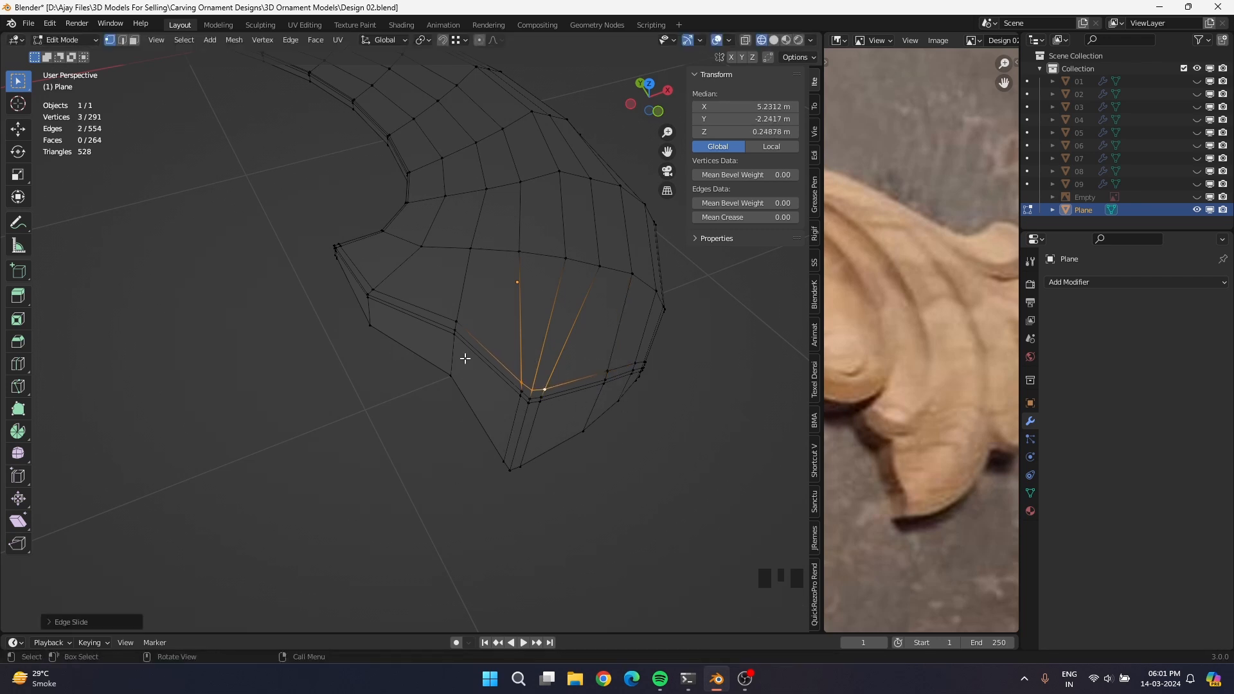
Select the two supporting-loop vertices between the notch and the pointed tip and slide them closer to the end edge.
{"action": "left_click", "coordinate": [456, 322]}
{"action": "left_click", "coordinate": [373, 288], "text": "shift"}
{"action": "key", "text": "g"}
{"action": "key", "text": "g"}
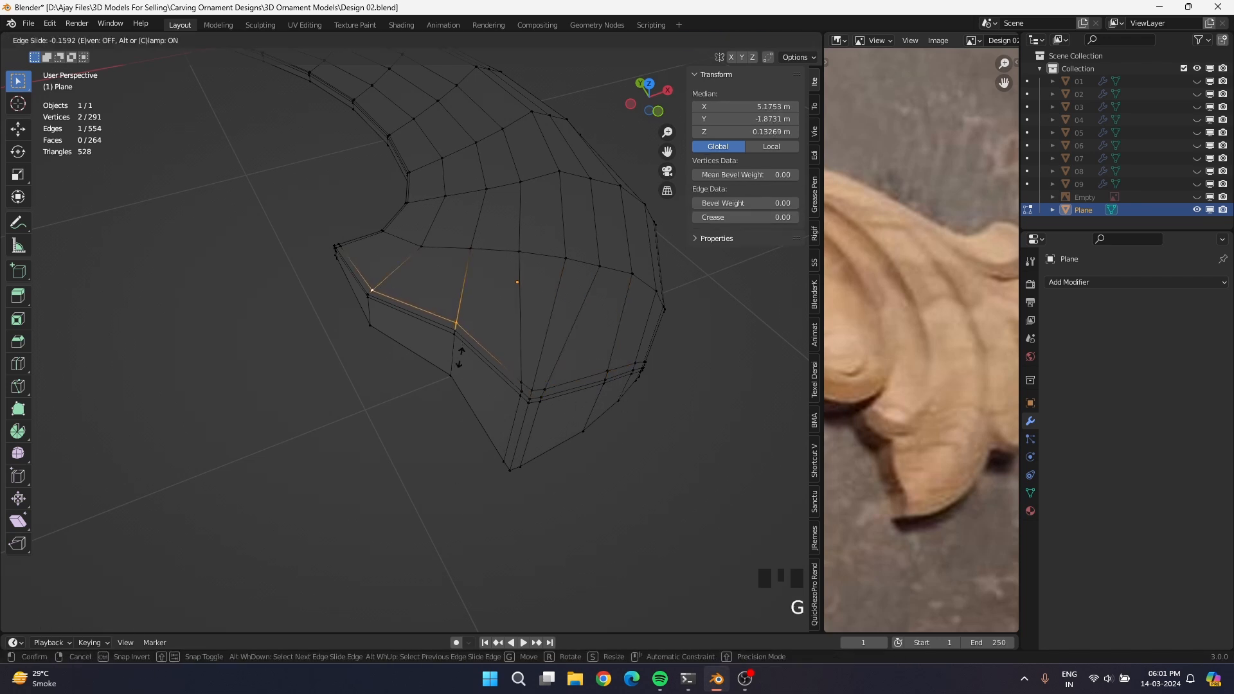
{"action": "left_click", "coordinate": [460, 357]}
Return to Object Mode, switch the viewport to Solid shading, and unhide all the ornament objects.
{"action": "key", "text": "Tab"}
{"action": "key", "text": "z"}
{"action": "left_click", "coordinate": [553, 391]}
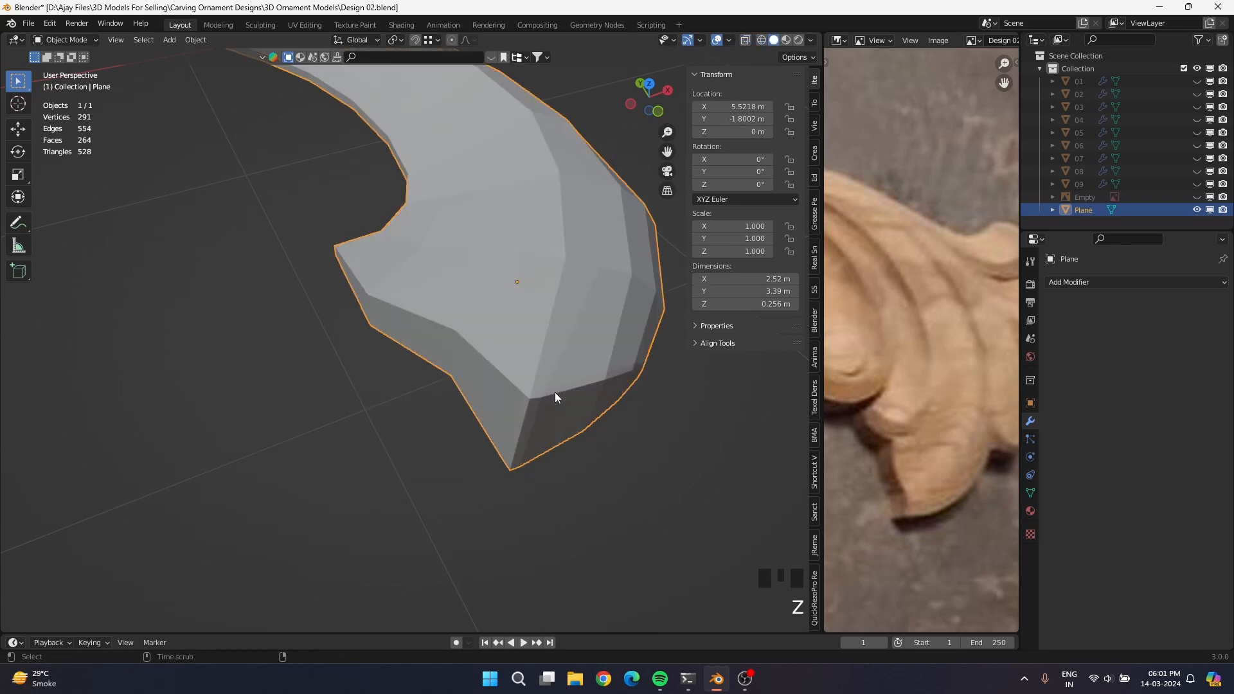
{"action": "key", "text": "alt+h"}
{"action": "left_click", "coordinate": [545, 364]}
{"action": "left_click", "coordinate": [546, 364]}
Add a Subdivision Surface modifier to the leaf with viewport level 2, and shade the leaf smooth.
{"action": "left_click", "coordinate": [1086, 282]}
{"action": "left_click", "coordinate": [973, 516]}
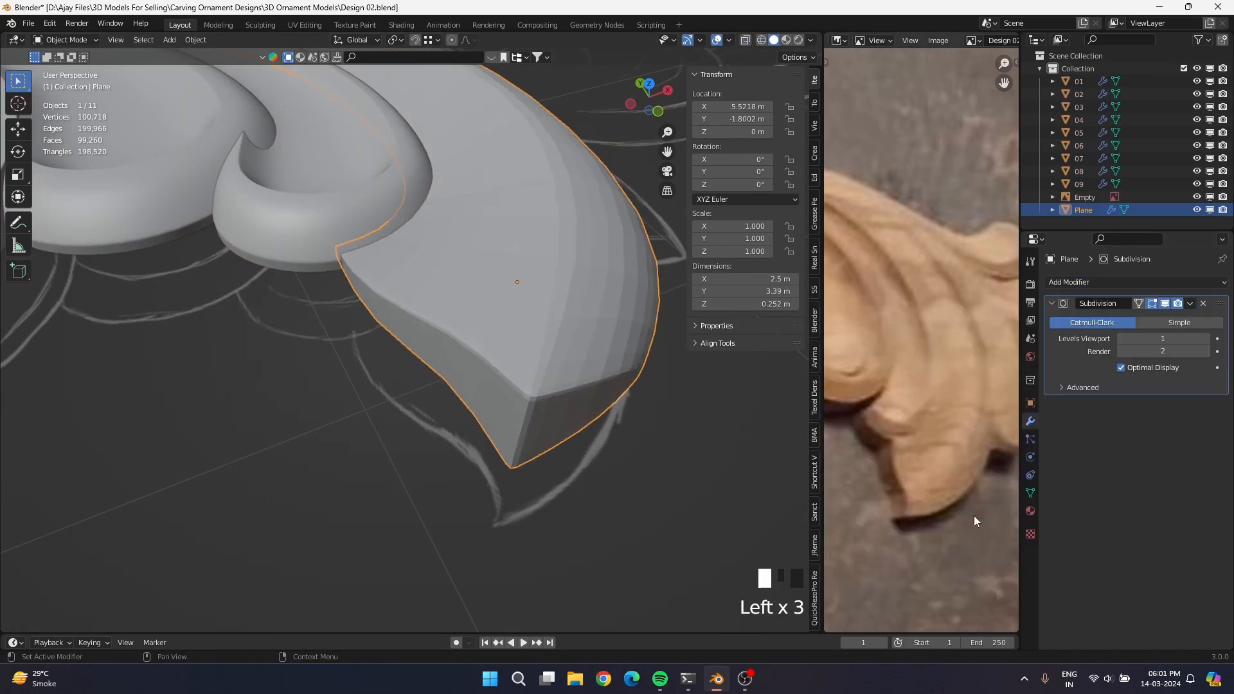
{"action": "right_click", "coordinate": [518, 360]}
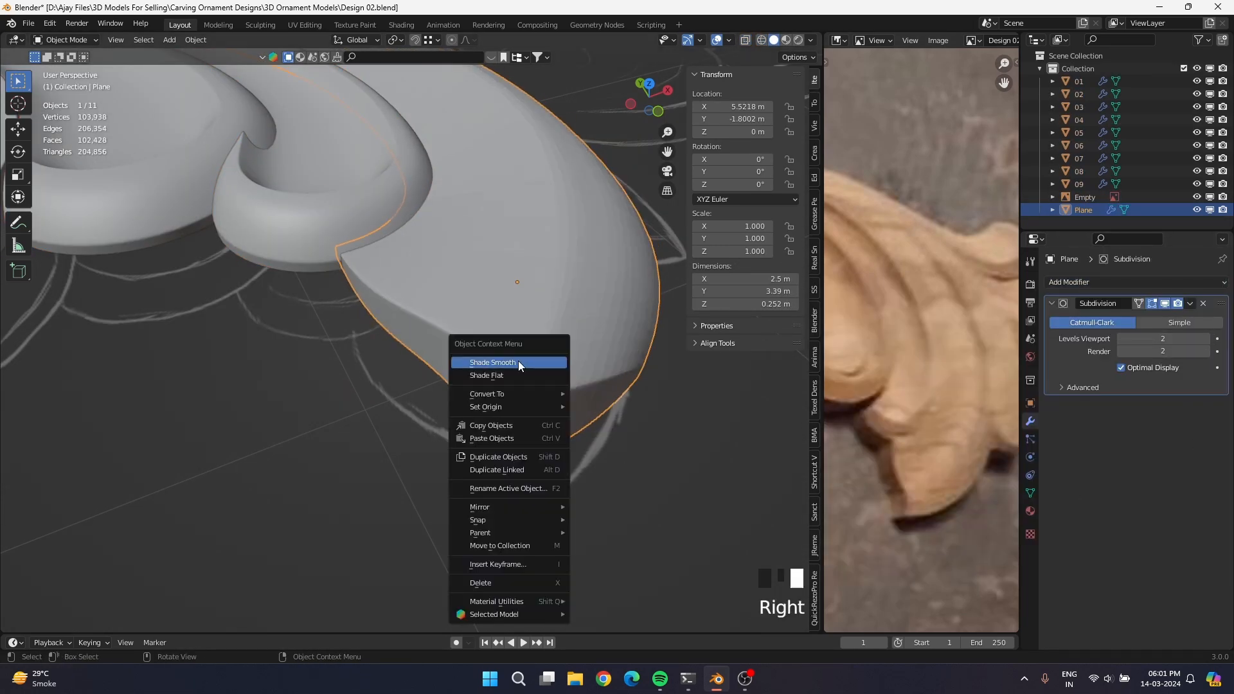
{"action": "key", "text": "Escape"}
{"action": "scroll", "coordinate": [499, 343], "scroll_direction": "down", "scroll_amount": 7}
{"action": "middle_click_drag", "start_coordinate": [499, 343], "coordinate": [466, 383]}
{"action": "scroll", "coordinate": [467, 384], "scroll_direction": "up", "scroll_amount": 7}
{"action": "middle_click_drag", "start_coordinate": [536, 362], "coordinate": [560, 319]}
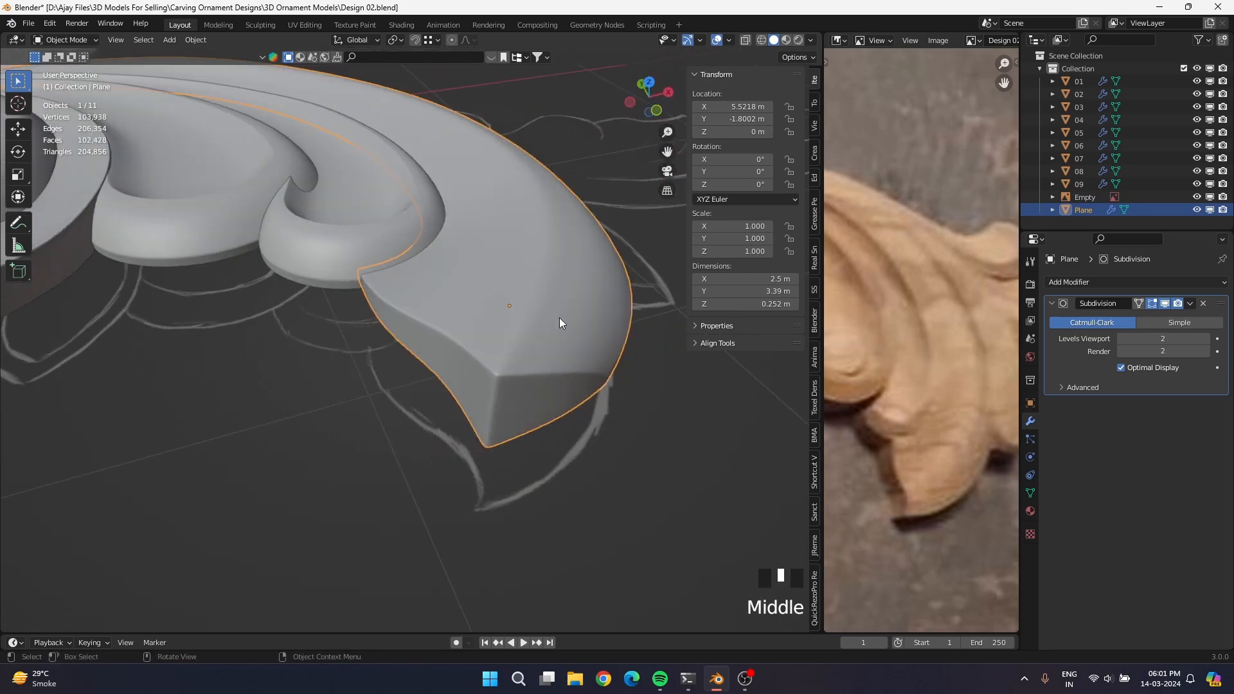
In Edit Mode with X-ray on, select the ridge edge loop without its lower end vertex and raise it about 0.005 m along Z.
{"action": "key", "text": "Tab"}
{"action": "left_click", "coordinate": [565, 297]}
{"action": "left_click_drag", "start_coordinate": [474, 486], "coordinate": [530, 356], "text": "ctrl"}
{"action": "key", "text": "alt+z"}
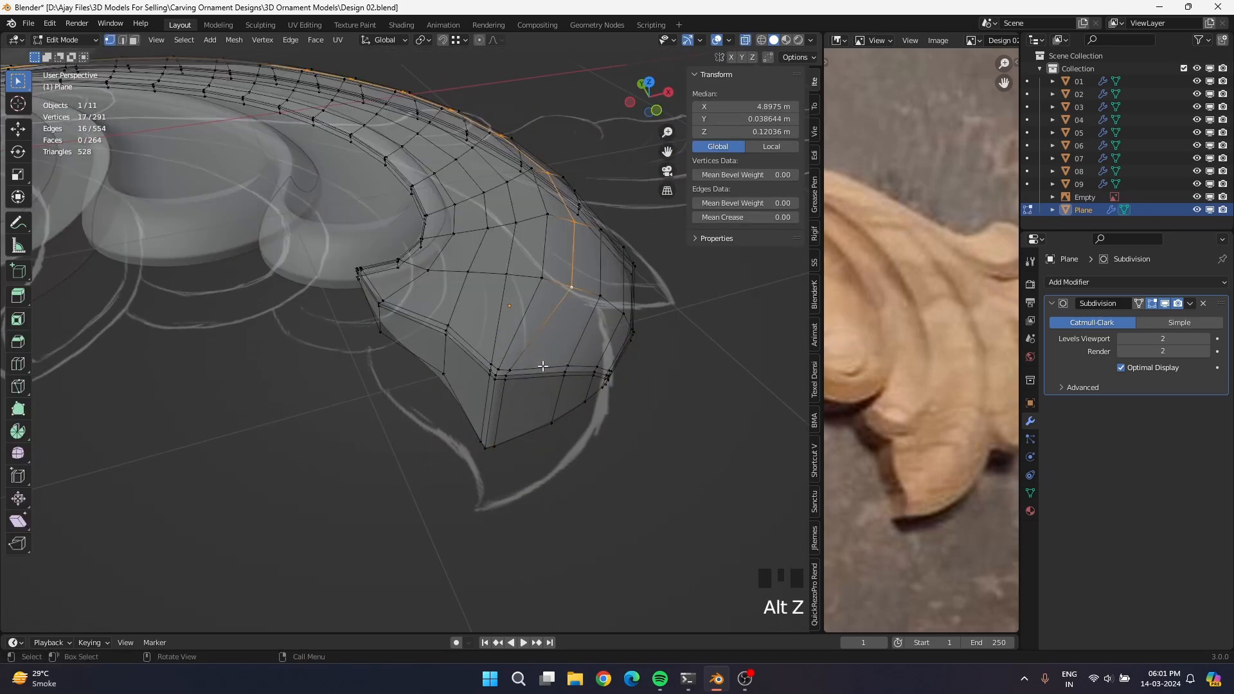
{"action": "scroll", "coordinate": [278, 408], "scroll_direction": "down", "scroll_amount": 4}
{"action": "middle_click_drag", "start_coordinate": [278, 408], "coordinate": [407, 317]}
{"action": "scroll", "coordinate": [437, 350], "scroll_direction": "up", "scroll_amount": 4}
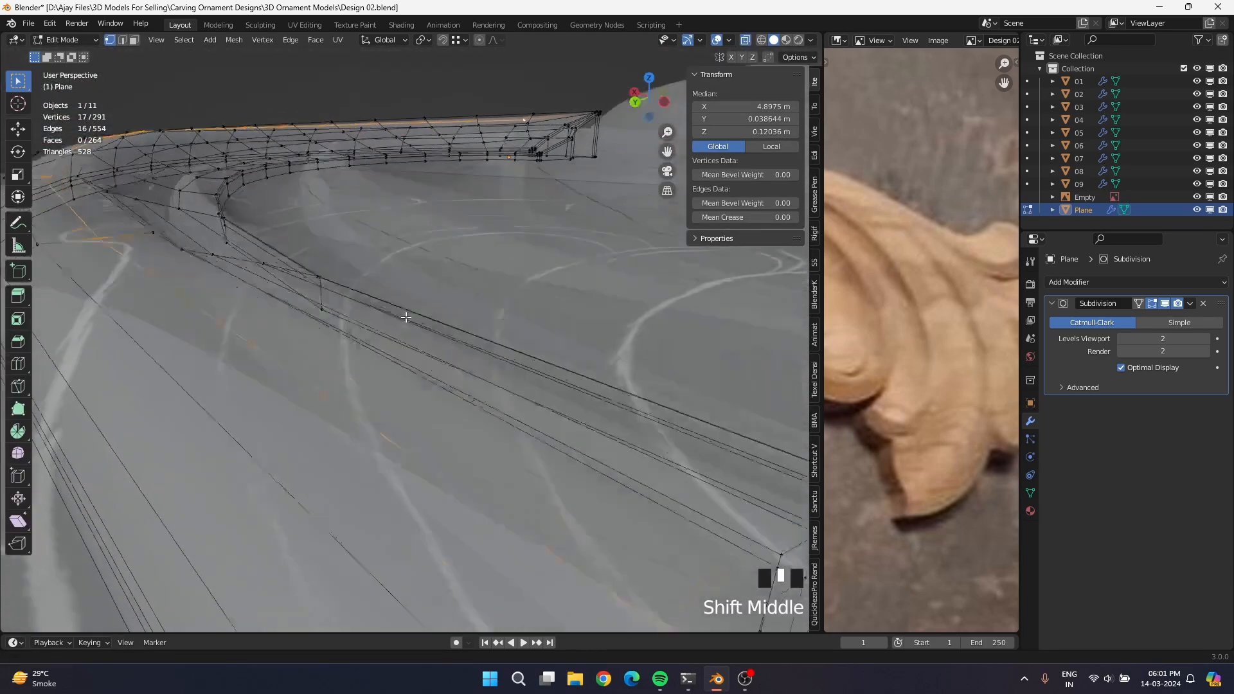
{"action": "scroll", "coordinate": [409, 360], "scroll_direction": "down", "scroll_amount": 1}
{"action": "scroll", "coordinate": [414, 376], "scroll_direction": "up", "scroll_amount": 1}
{"action": "scroll", "coordinate": [428, 445], "scroll_direction": "down", "scroll_amount": 1}
{"action": "left_click", "coordinate": [443, 384], "text": "ctrl"}
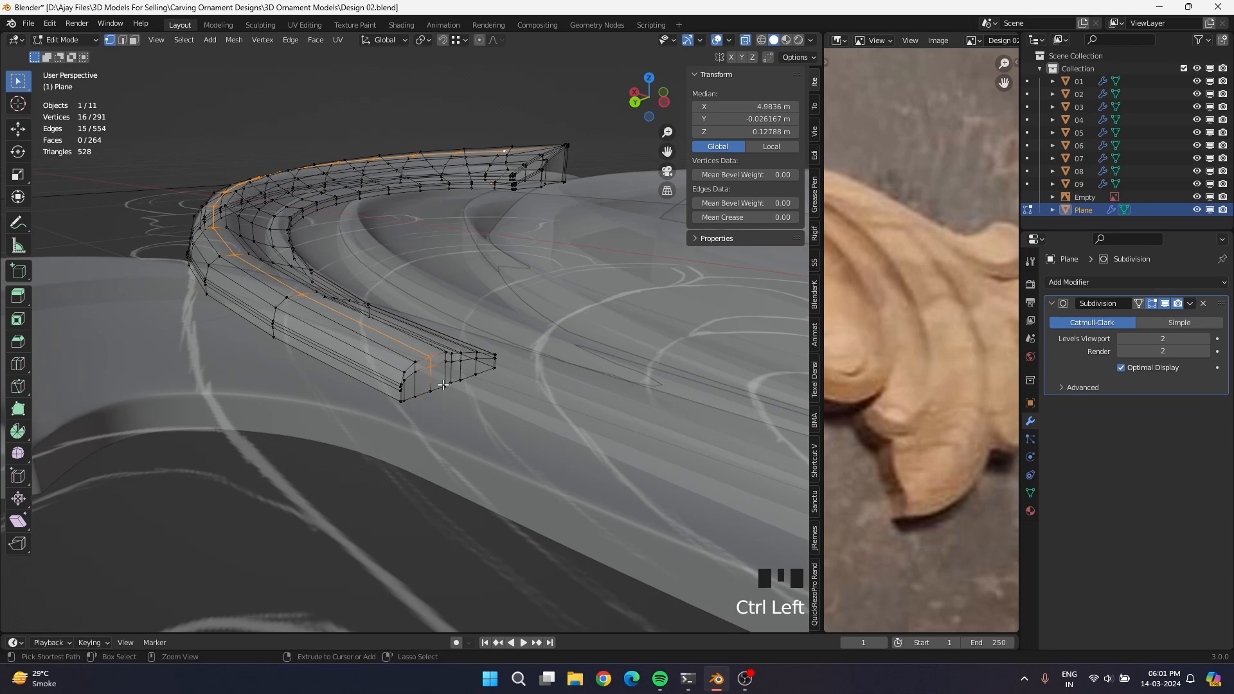
{"action": "key", "text": "g"}
{"action": "key", "text": "z"}
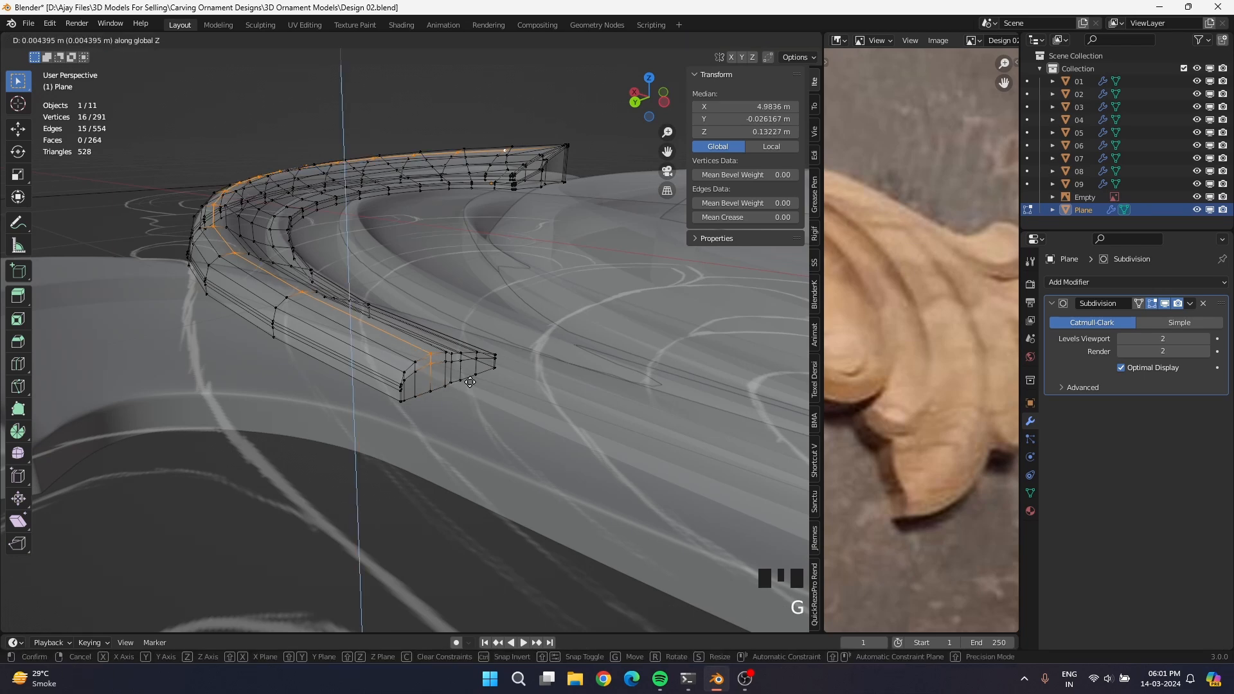
{"action": "left_click", "coordinate": [469, 382]}
{"action": "mouse_move", "coordinate": [469, 382]}
{"action": "middle_mouse_down"}
{"action": "mouse_move", "coordinate": [474, 367]}
{"action": "mouse_move", "coordinate": [471, 386]}
{"action": "middle_mouse_up"}
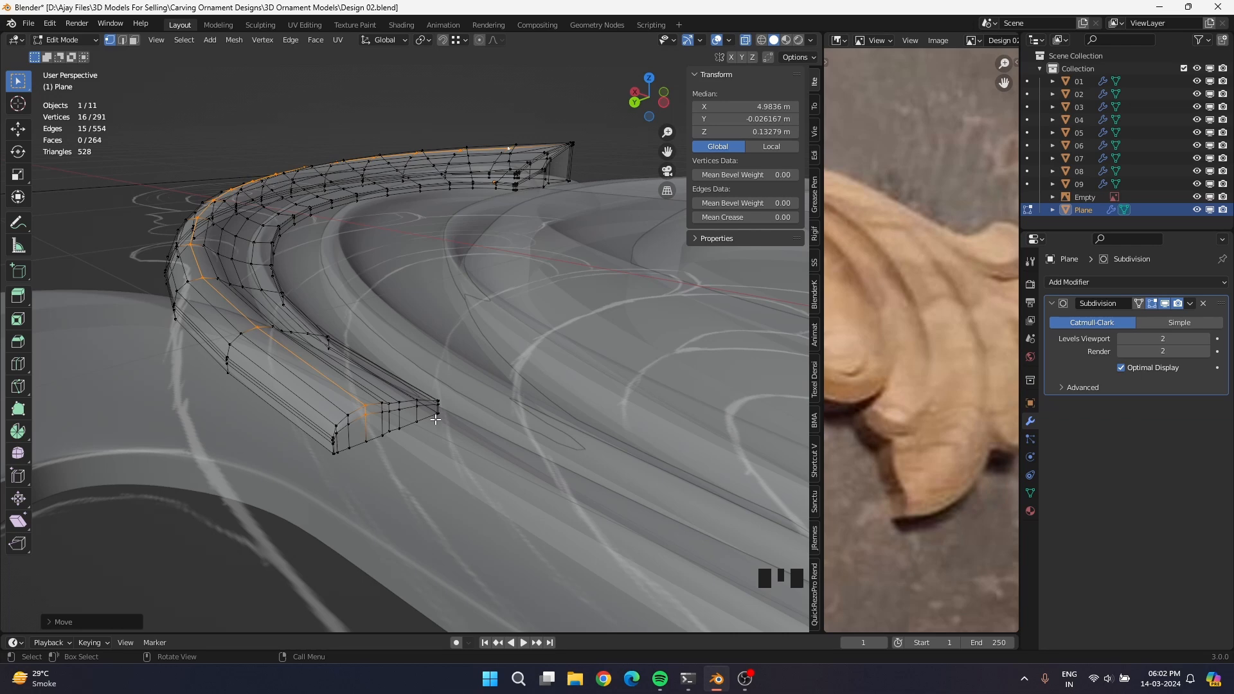
Select the eleven supporting-loop vertices across the wall at the leaf's base end and slide them closer to its upper edge.
{"action": "middle_click_drag", "start_coordinate": [436, 419], "coordinate": [435, 470]}
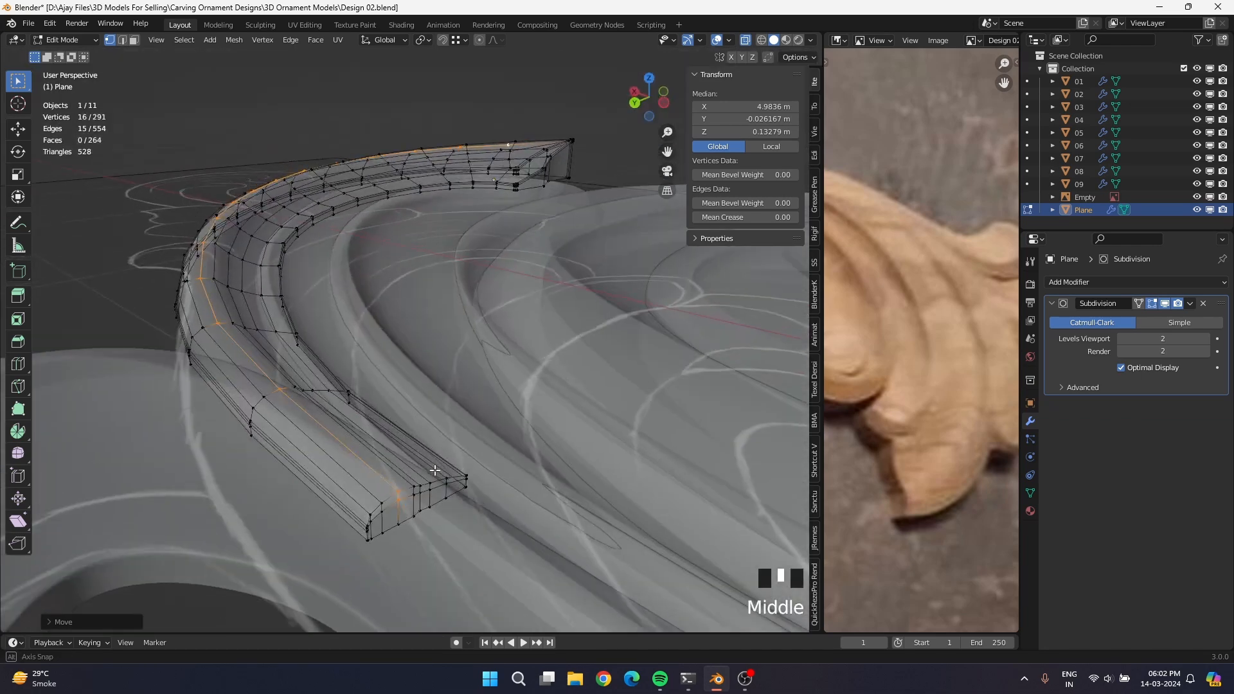
{"action": "scroll", "coordinate": [421, 507], "scroll_direction": "up", "scroll_amount": 3}
{"action": "middle_click_drag", "start_coordinate": [385, 518], "coordinate": [407, 468], "text": "shift"}
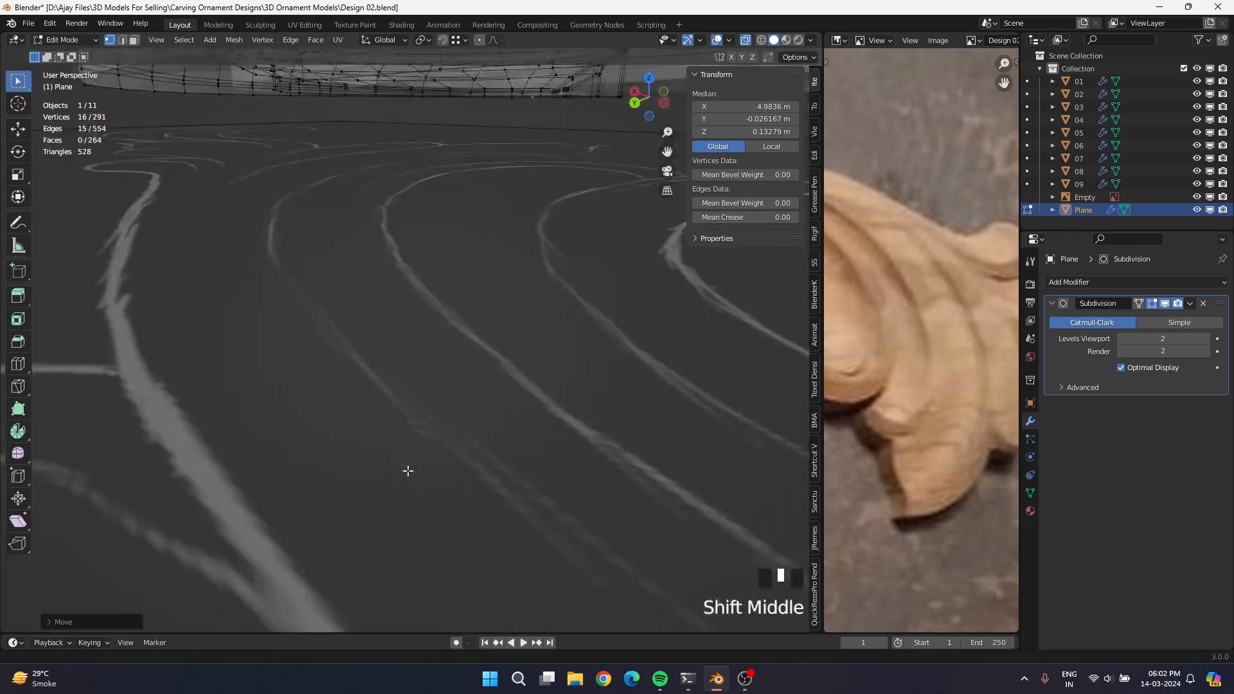
{"action": "scroll", "coordinate": [399, 479], "scroll_direction": "down", "scroll_amount": 3}
{"action": "left_click_drag", "start_coordinate": [437, 277], "coordinate": [568, 389]}
{"action": "key", "text": "KP_Decimal"}
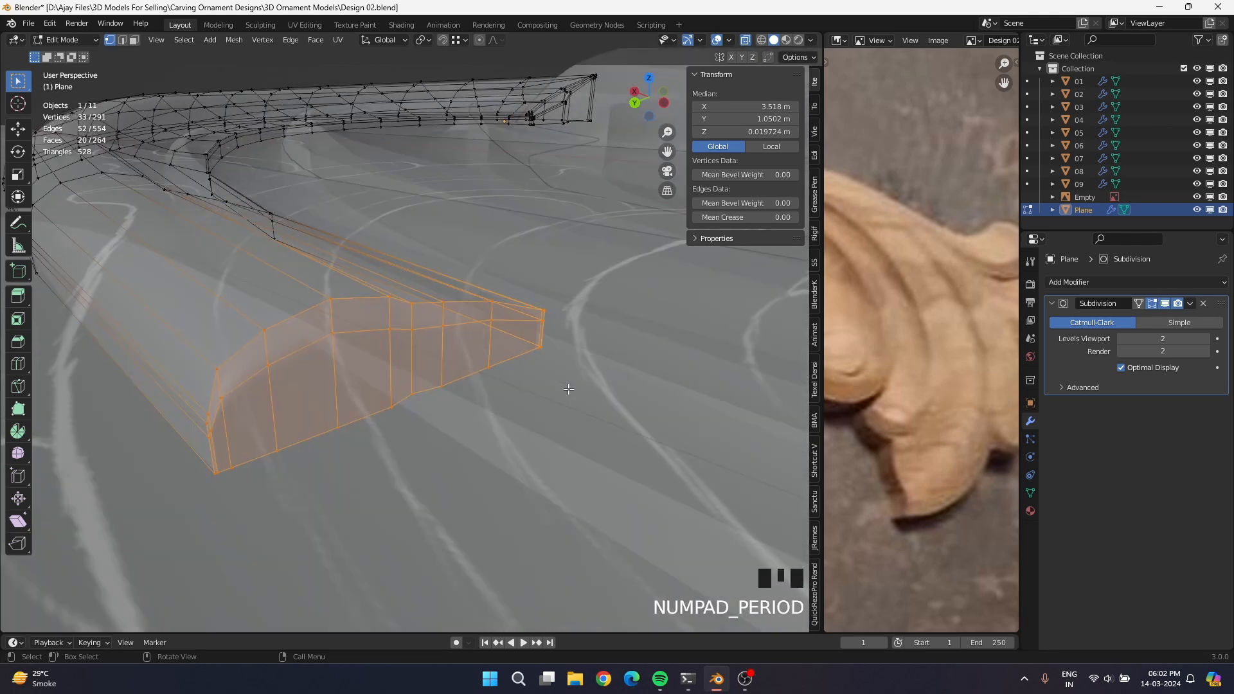
{"action": "left_click", "coordinate": [211, 432]}
{"action": "left_click", "coordinate": [221, 397], "text": "shift"}
{"action": "left_click", "coordinate": [267, 365], "text": "shift"}
{"action": "left_click", "coordinate": [332, 334], "text": "shift"}
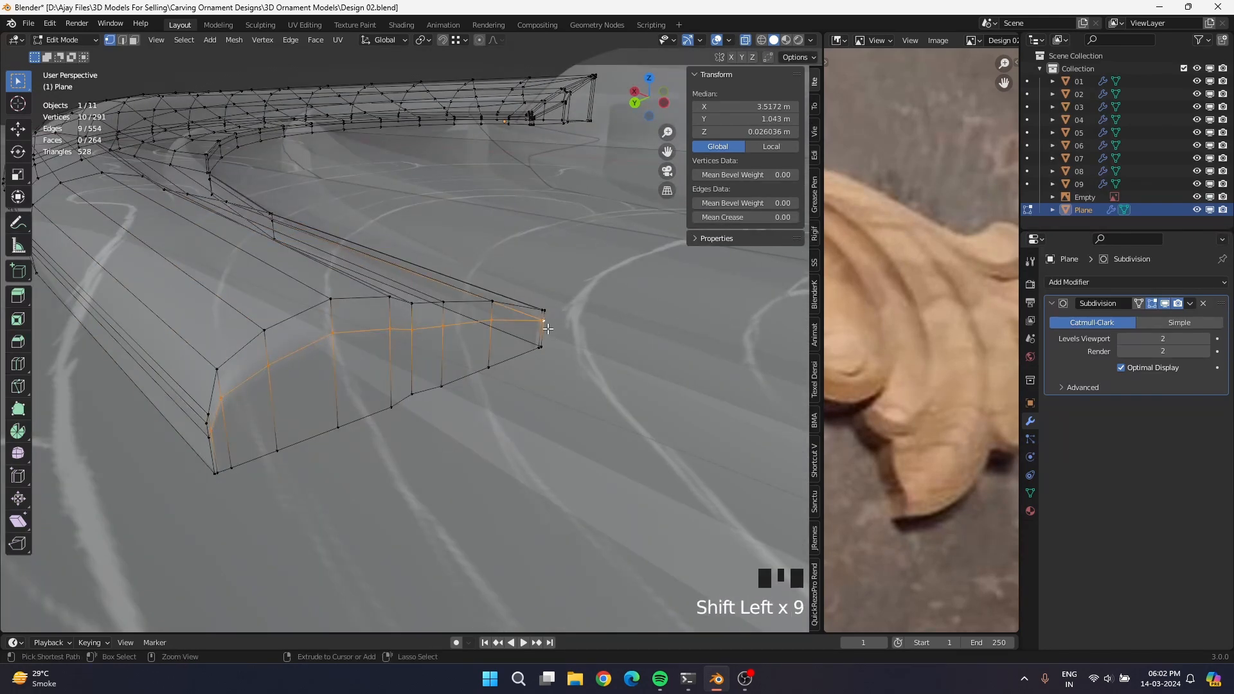
{"action": "key", "text": "g"}
{"action": "key", "text": "g"}
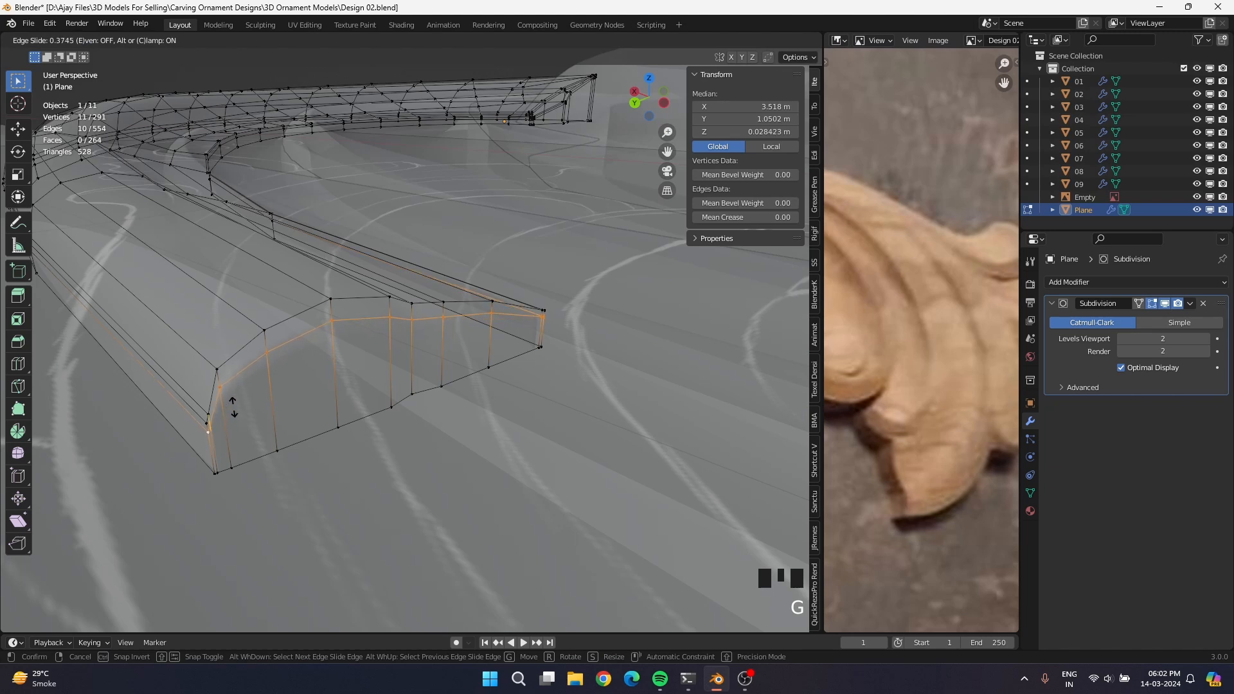
{"action": "left_click", "coordinate": [233, 406]}
Deselect the side-corner vertices of the base-end loop and slide the remaining seven nearer to the upper edge.
{"action": "left_click", "coordinate": [511, 335], "text": "ctrl"}
{"action": "key", "text": "g"}
{"action": "key", "text": "g"}
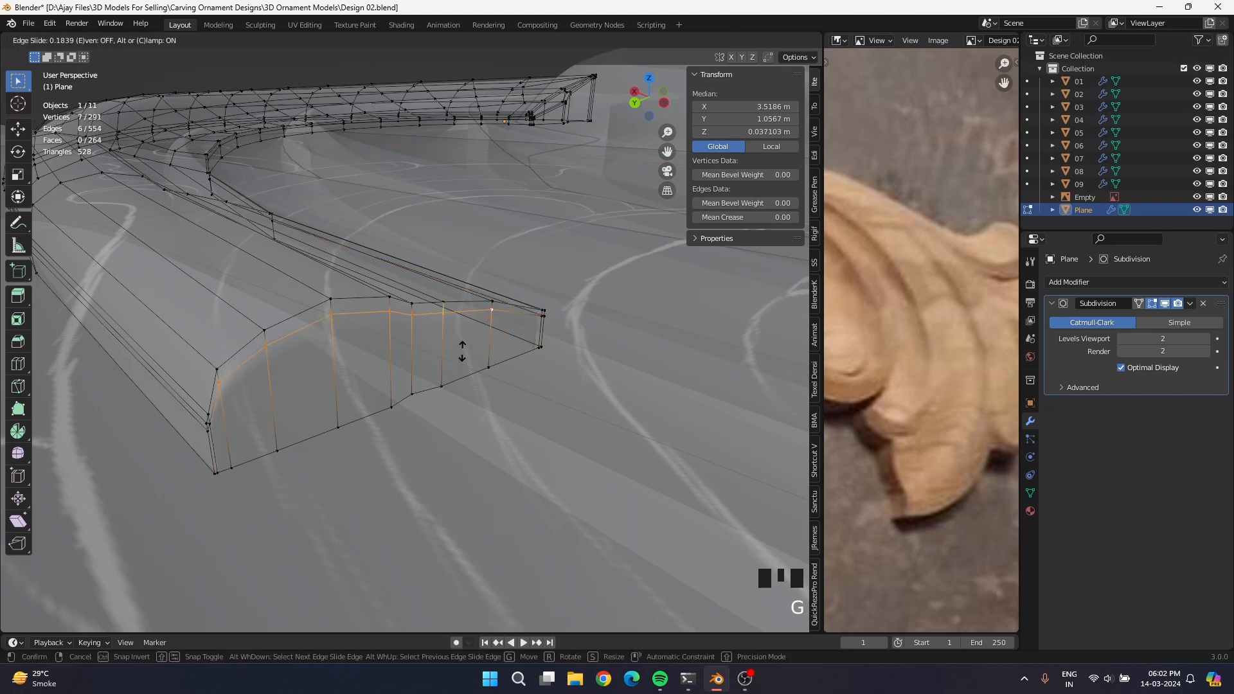
{"action": "left_click", "coordinate": [473, 339]}
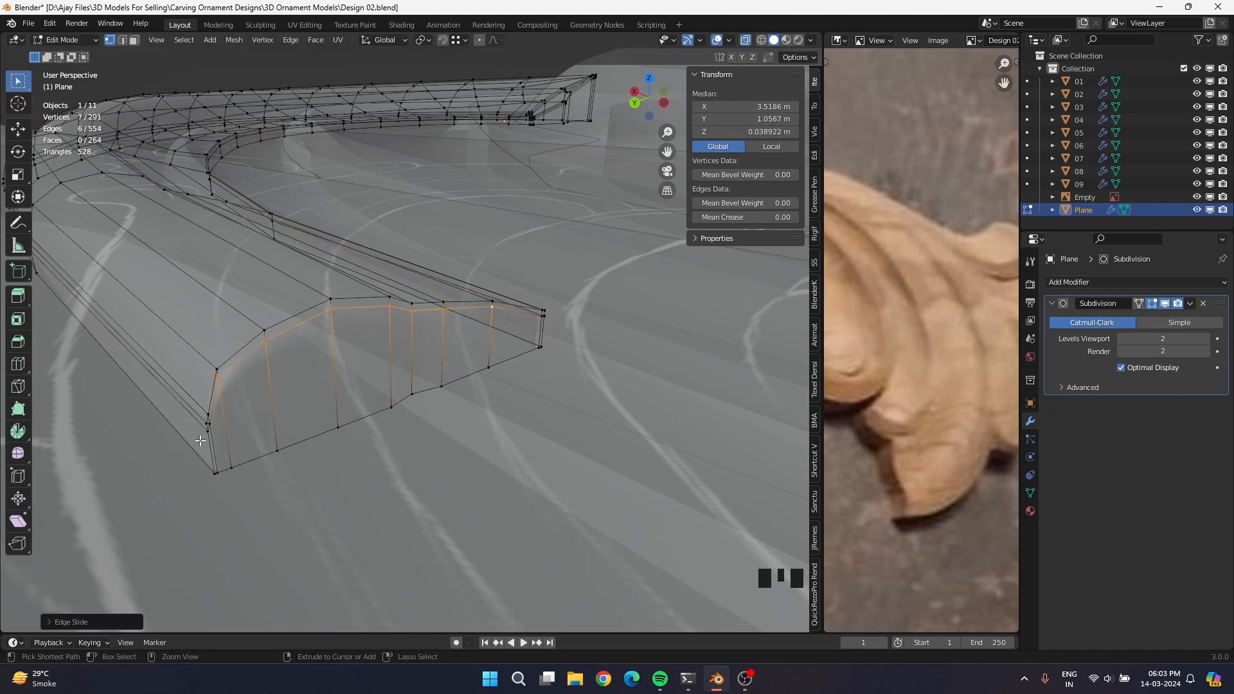
Progressively deselect outer vertices of the base-end loop and slide the remaining ones until they follow the upper edge more closely.
{"action": "left_click", "coordinate": [476, 339], "text": "ctrl"}
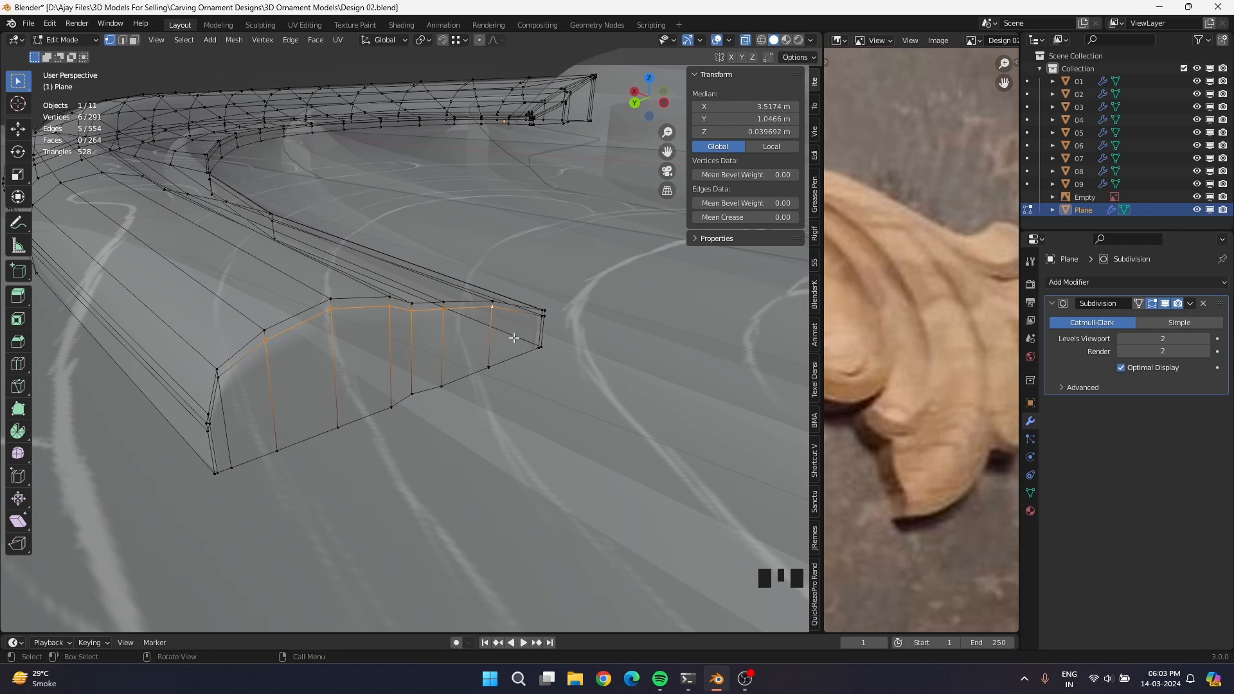
{"action": "key", "text": "g"}
{"action": "key", "text": "g"}
{"action": "left_click", "coordinate": [559, 329]}
{"action": "left_click_drag", "start_coordinate": [468, 284], "coordinate": [558, 333], "text": "ctrl"}
{"action": "key", "text": "g"}
{"action": "key", "text": "g"}
{"action": "left_click", "coordinate": [433, 320]}
{"action": "left_click_drag", "start_coordinate": [379, 297], "coordinate": [472, 334], "text": "ctrl"}
Add a supporting loop cut around the leaf and slide it close to the base end.
{"action": "middle_click_drag", "start_coordinate": [437, 360], "coordinate": [375, 393]}
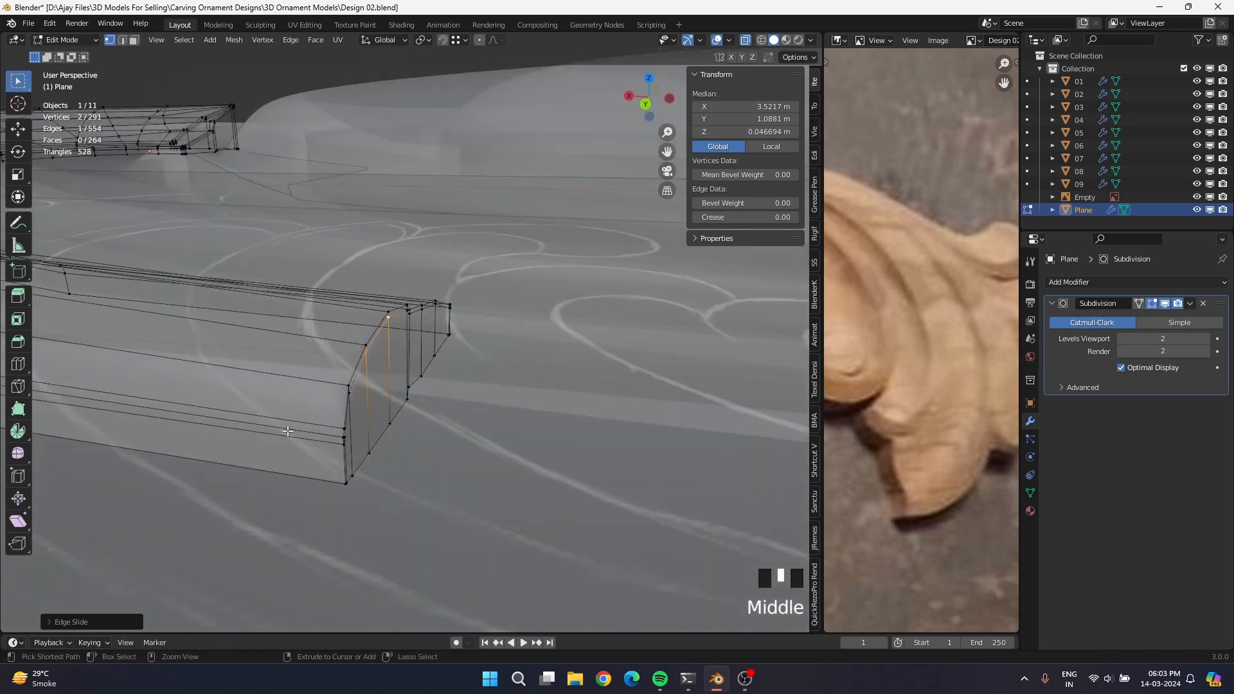
{"action": "key", "text": "ctrl+r"}
{"action": "left_click", "coordinate": [361, 392]}
{"action": "left_click", "coordinate": [586, 476]}
{"action": "scroll", "coordinate": [586, 476], "scroll_direction": "down", "scroll_amount": 3}
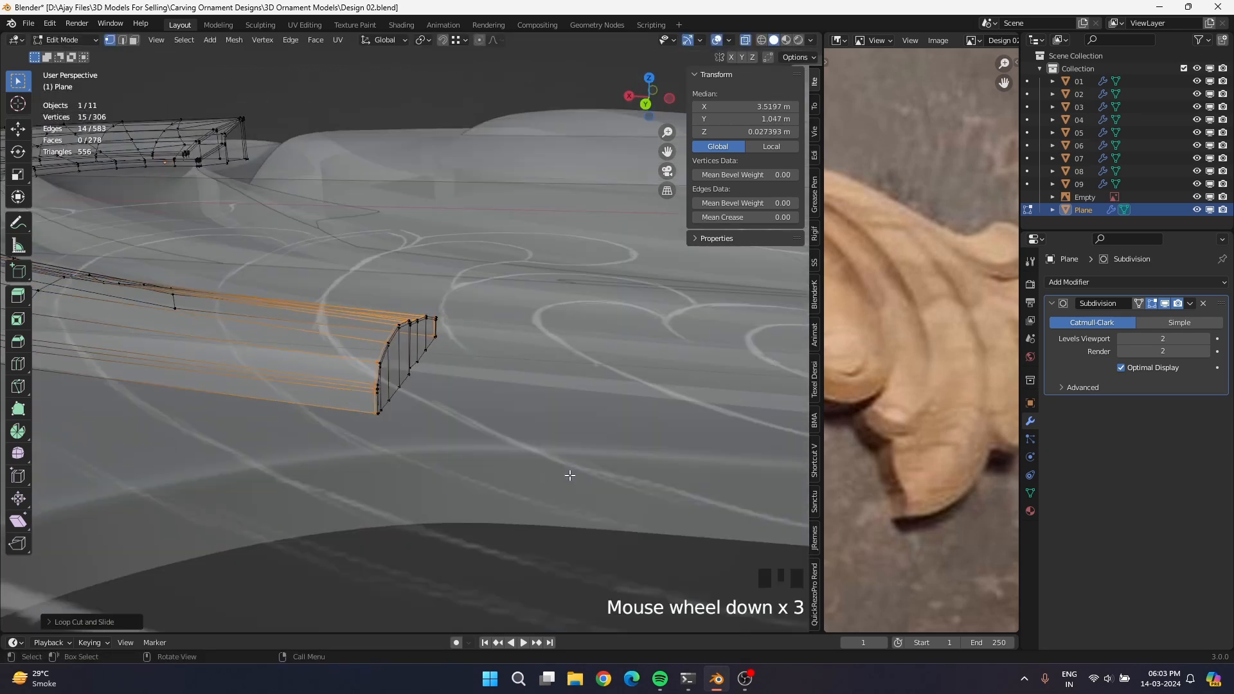
Return to Object Mode and examine the smoothed leaf within the ornament from the side and from the top.
{"action": "key", "text": "Tab"}
{"action": "scroll", "coordinate": [394, 441], "scroll_direction": "down", "scroll_amount": 7}
{"action": "middle_click_drag", "start_coordinate": [235, 415], "coordinate": [497, 372]}
{"action": "scroll", "coordinate": [333, 461], "scroll_direction": "down", "scroll_amount": 3}
{"action": "left_click", "coordinate": [175, 364]}
{"action": "middle_click_drag", "start_coordinate": [176, 364], "coordinate": [268, 373]}
{"action": "scroll", "coordinate": [403, 374], "scroll_direction": "up", "scroll_amount": 5}
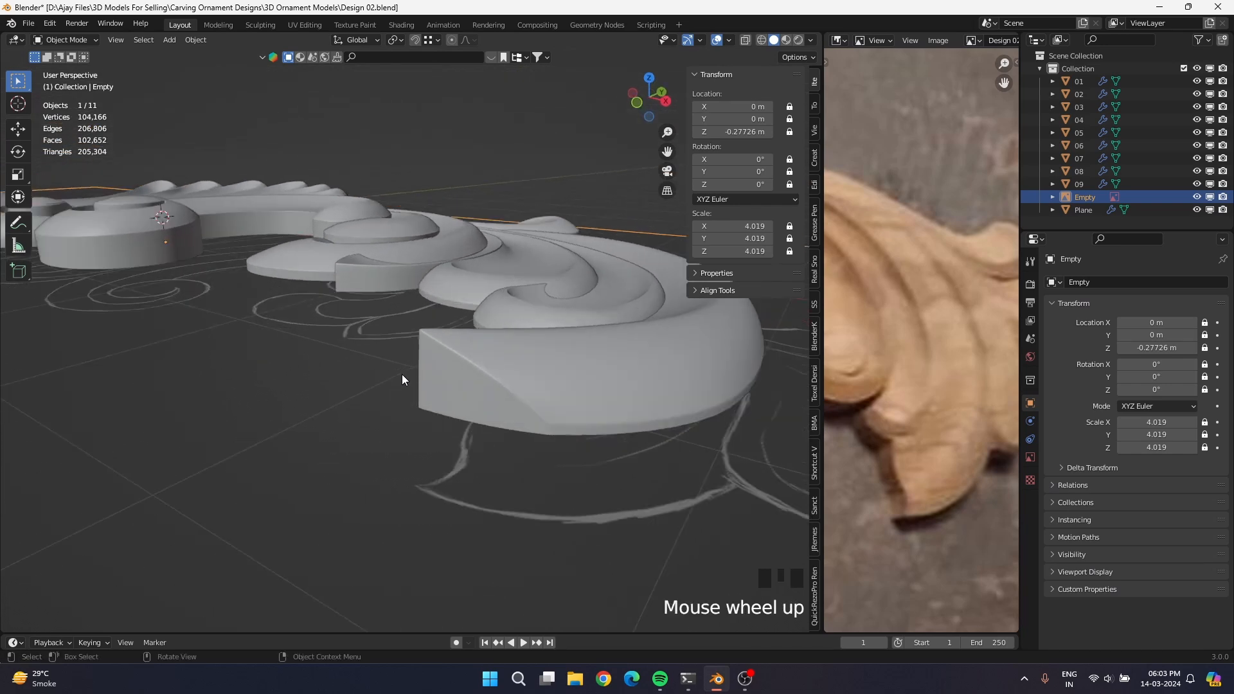
{"action": "middle_click_drag", "start_coordinate": [402, 374], "coordinate": [370, 384], "text": "shift"}
{"action": "scroll", "coordinate": [331, 372], "scroll_direction": "down", "scroll_amount": 3}
{"action": "key", "text": "KP_7"}
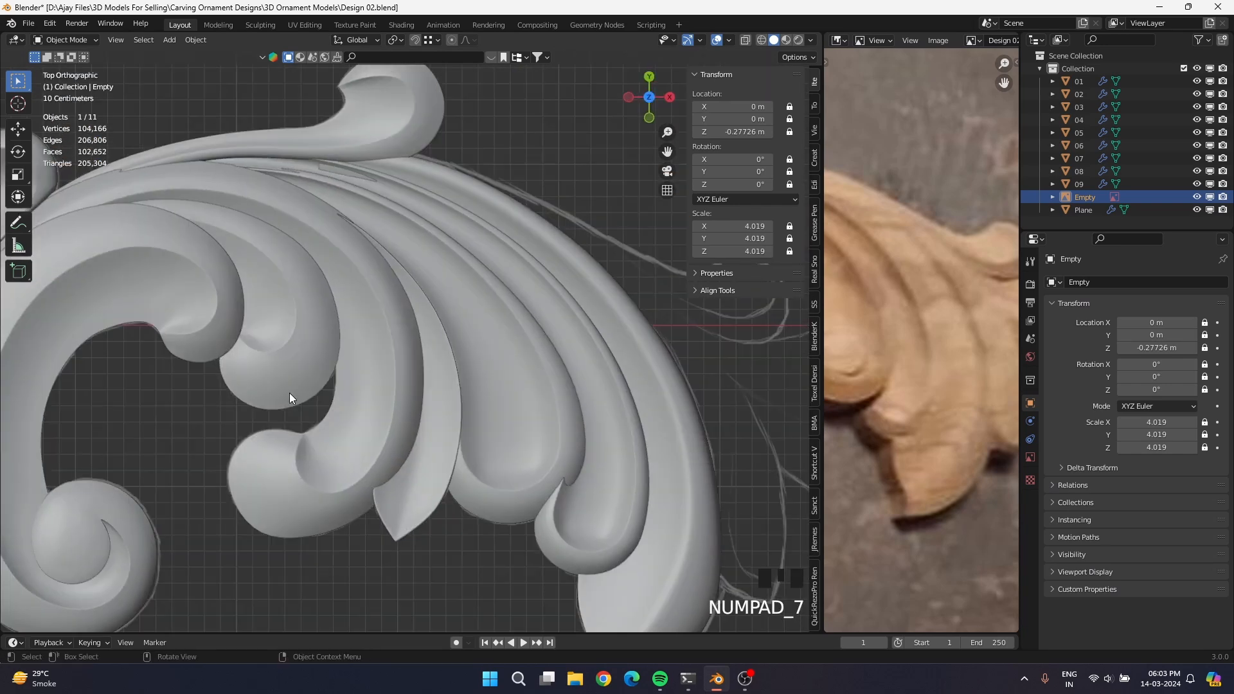
{"action": "scroll", "coordinate": [413, 344], "scroll_direction": "down", "scroll_amount": 4}
{"action": "scroll", "coordinate": [546, 499], "scroll_direction": "up", "scroll_amount": 2}
Open the leaf in Edit Mode with X-ray and move the vertices at the bulge between notch and tip outward.
{"action": "left_click", "coordinate": [595, 520]}
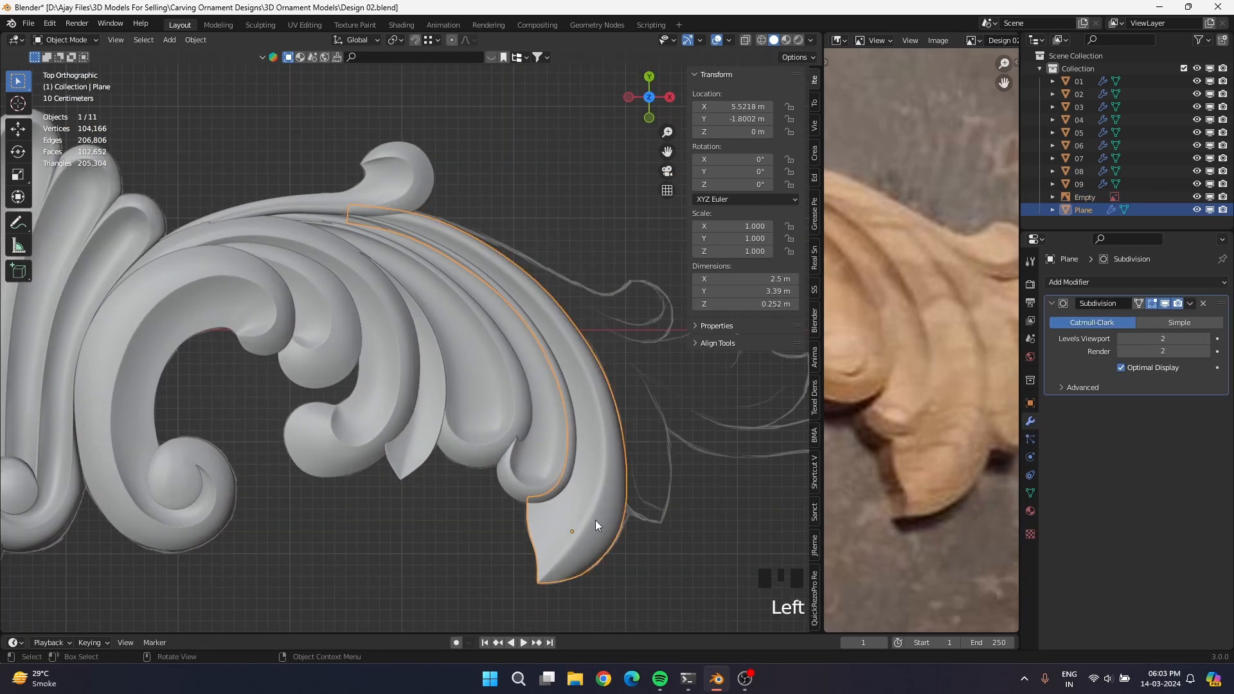
{"action": "key", "text": "alt+z"}
{"action": "key", "text": "Tab"}
{"action": "middle_click_drag", "start_coordinate": [595, 519], "coordinate": [458, 382], "text": "shift"}
{"action": "scroll", "coordinate": [566, 477], "scroll_direction": "up", "scroll_amount": 5}
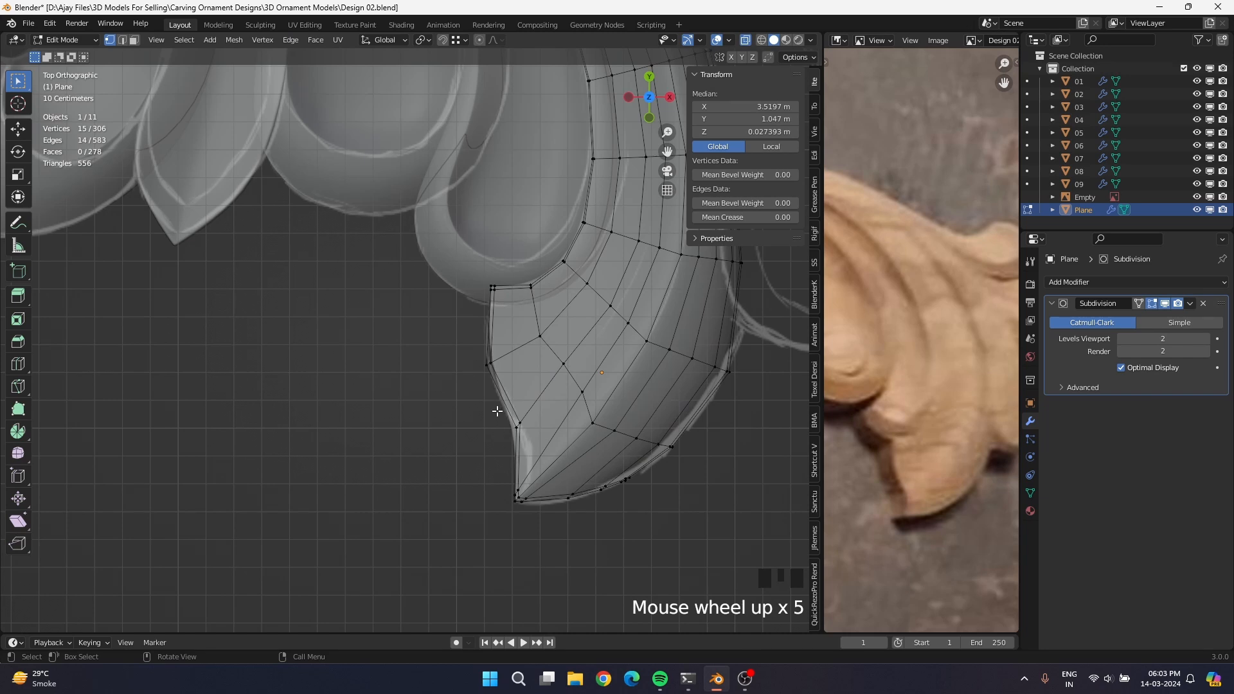
{"action": "middle_click_drag", "start_coordinate": [472, 433], "coordinate": [381, 403], "text": "shift"}
{"action": "left_click_drag", "start_coordinate": [374, 305], "coordinate": [415, 348]}
{"action": "key", "text": "g"}
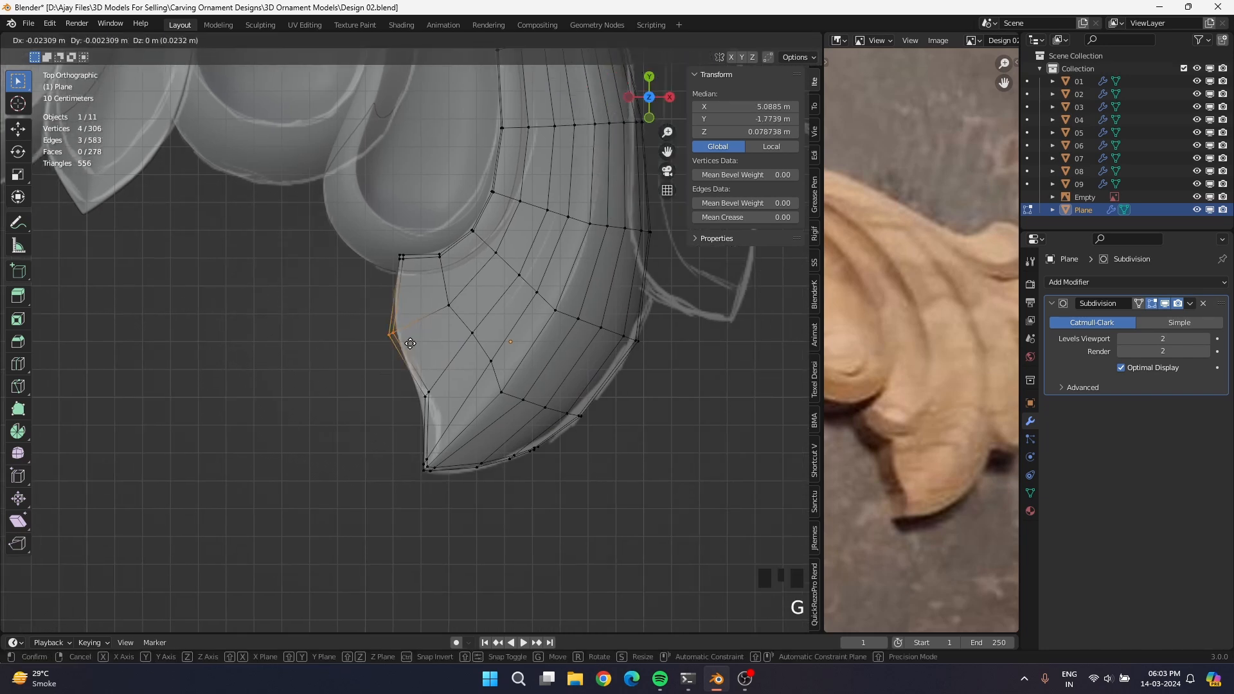
{"action": "left_click", "coordinate": [410, 343]}
Adjust the notch-corner vertices and move the bulge vertices below them further outward to match the sketch.
{"action": "left_click_drag", "start_coordinate": [385, 245], "coordinate": [422, 275]}
{"action": "key", "text": "g"}
{"action": "left_click", "coordinate": [415, 274]}
{"action": "left_click_drag", "start_coordinate": [370, 320], "coordinate": [406, 346]}
{"action": "key", "text": "g"}
{"action": "left_click", "coordinate": [402, 347]}
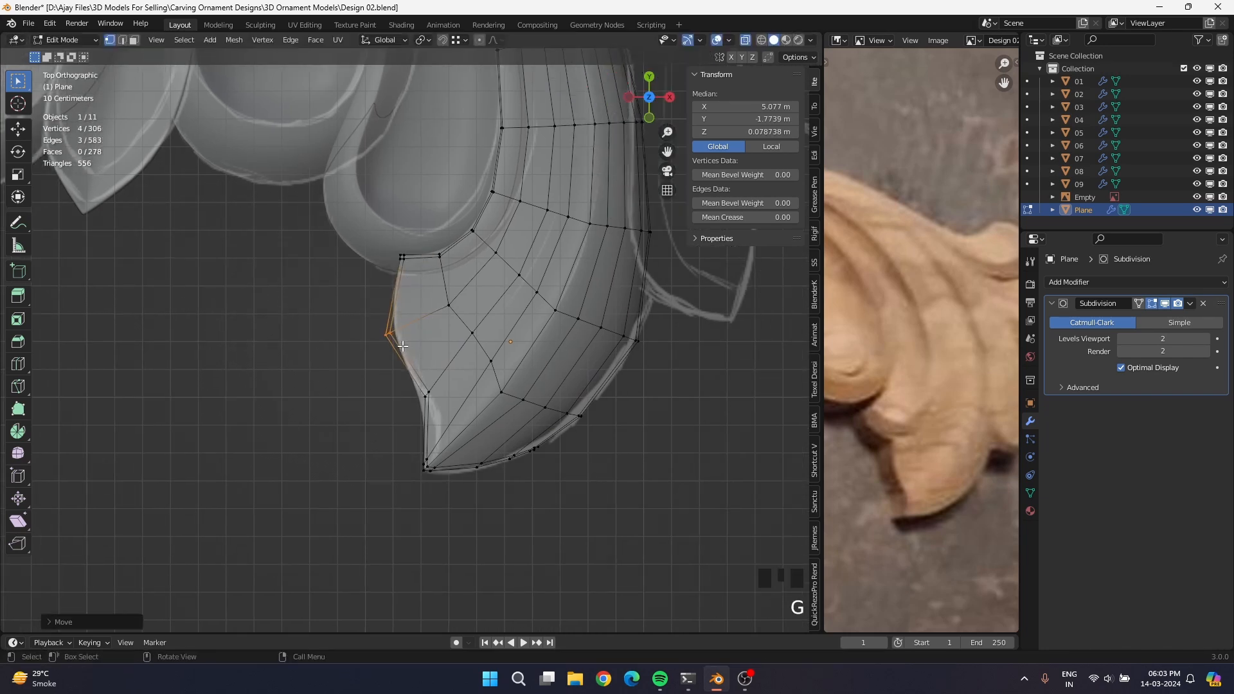
Shift the vertices in the concave curve above the tip inward and move the first lower-edge vertices beside the tip outward.
{"action": "left_click_drag", "start_coordinate": [444, 406], "coordinate": [445, 406]}
{"action": "key", "text": "g"}
{"action": "left_click", "coordinate": [450, 407]}
{"action": "left_click_drag", "start_coordinate": [469, 455], "coordinate": [494, 492]}
{"action": "key", "text": "g"}
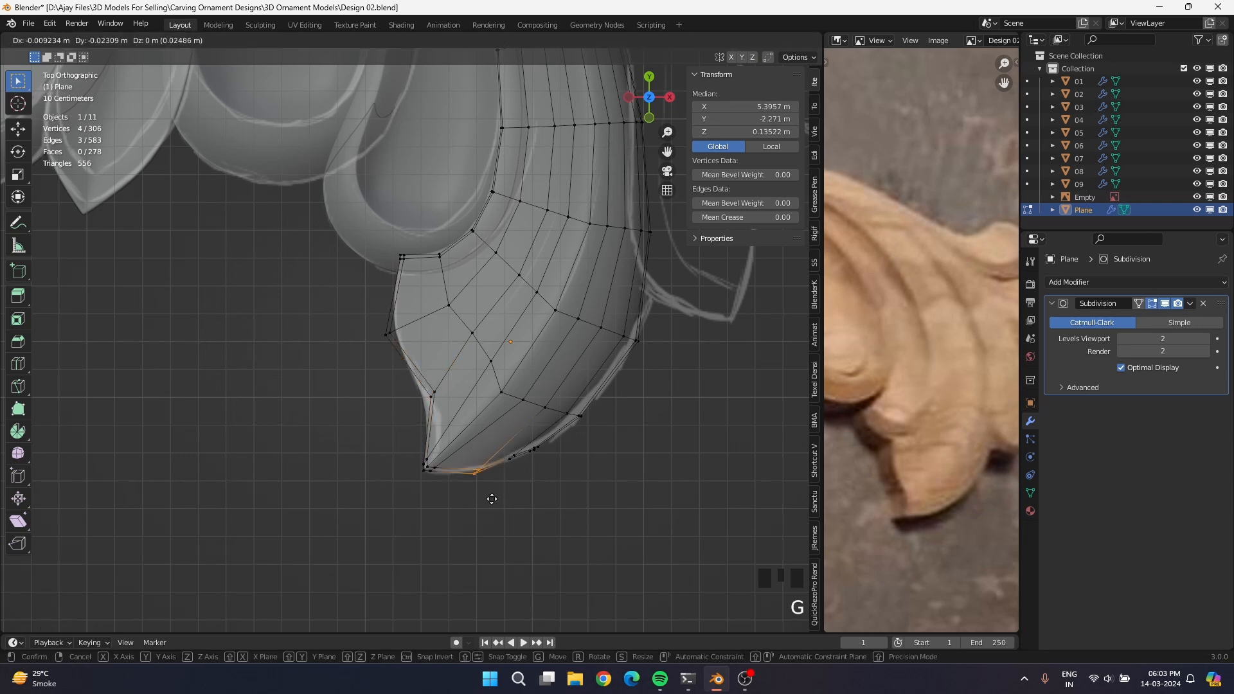
{"action": "left_click", "coordinate": [491, 499]}
Fit the pointed tip to the sketch, and rotate and move the clustered lower-edge vertices outward.
{"action": "key", "text": "g"}
{"action": "left_click_drag", "start_coordinate": [402, 500], "coordinate": [518, 474]}
{"action": "left_click", "coordinate": [451, 457]}
{"action": "key", "text": "r"}
{"action": "left_click", "coordinate": [481, 559]}
{"action": "key", "text": "g"}
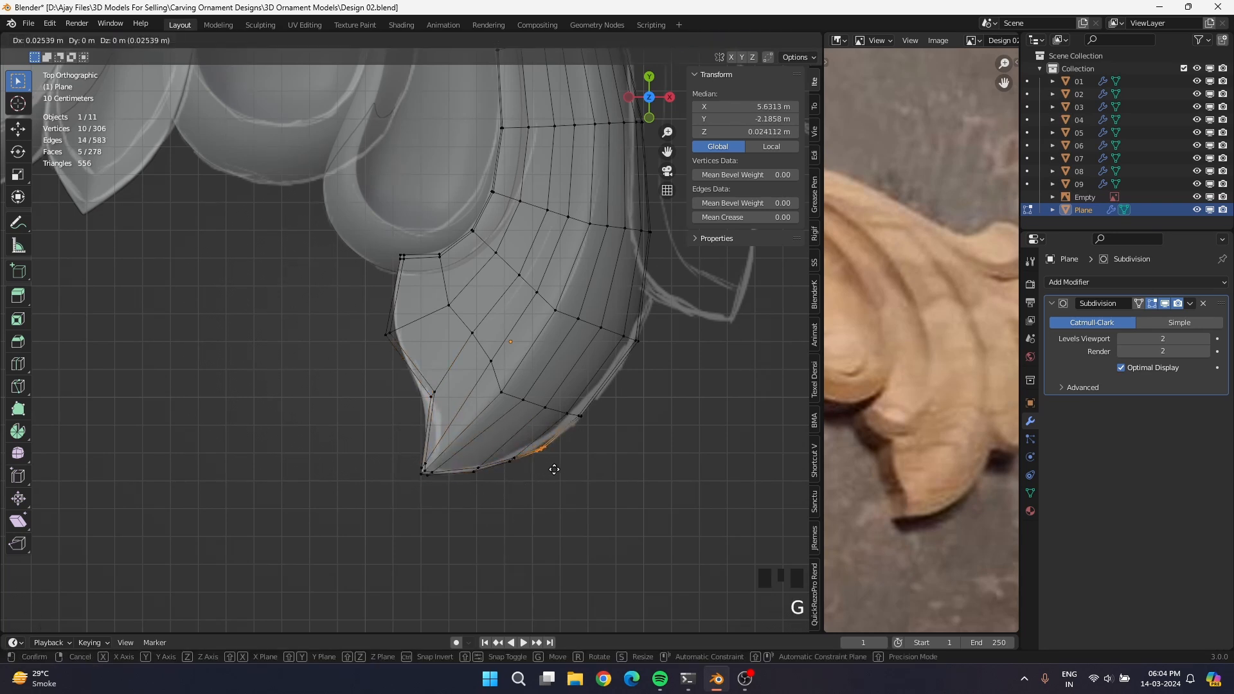
{"action": "left_click", "coordinate": [560, 464]}
Move the successive vertex groups up the leaf's outer edge outward onto the sketched outline.
{"action": "left_click_drag", "start_coordinate": [572, 410], "coordinate": [589, 426]}
{"action": "key", "text": "g"}
{"action": "left_click", "coordinate": [591, 427]}
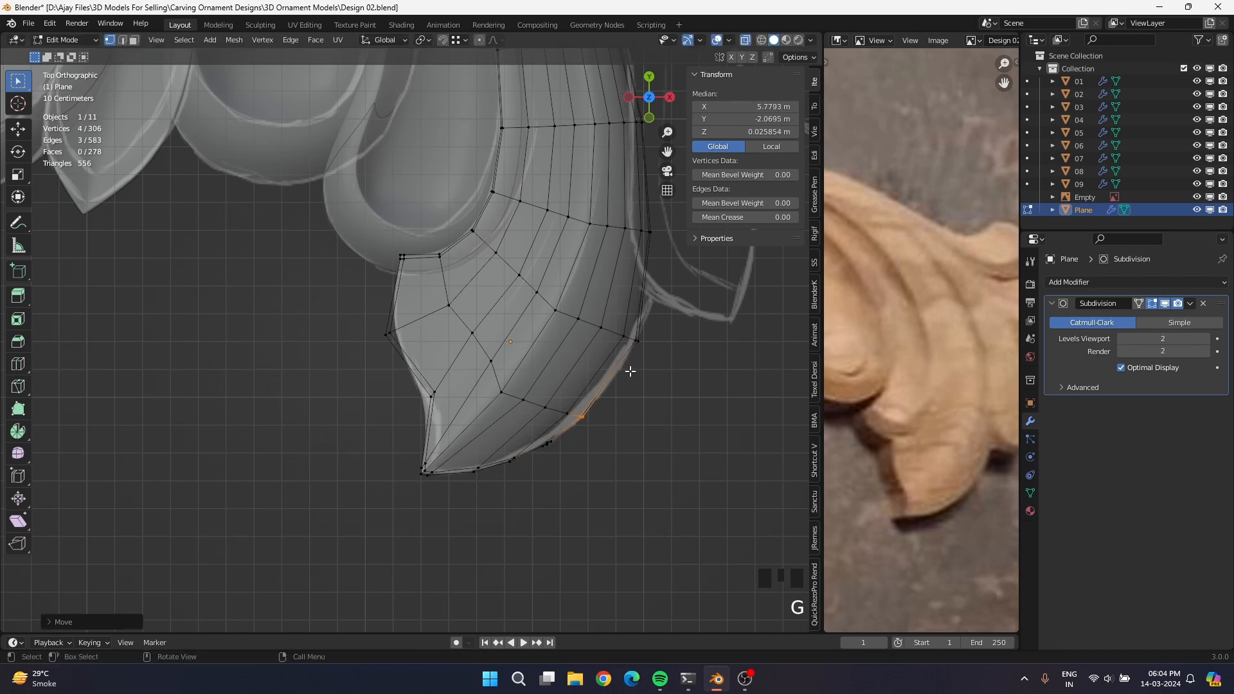
{"action": "left_click_drag", "start_coordinate": [631, 331], "coordinate": [644, 351]}
{"action": "key", "text": "g"}
{"action": "left_click", "coordinate": [647, 349]}
{"action": "left_click_drag", "start_coordinate": [646, 226], "coordinate": [660, 253]}
{"action": "key", "text": "g"}
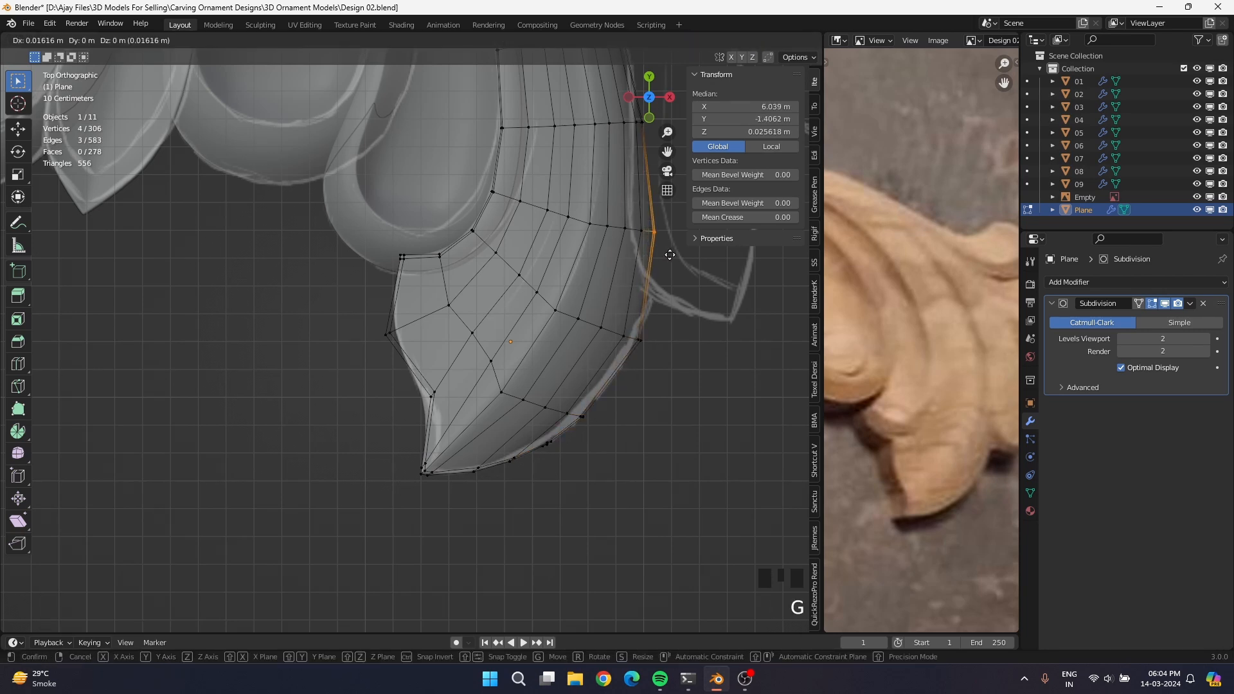
{"action": "left_click", "coordinate": [666, 258]}
Check the smoothed outline in Object Mode, then refine the outer-edge vertices along X, shifting the two lower groups about 0.014 m.
{"action": "middle_click_drag", "start_coordinate": [683, 375], "coordinate": [475, 490], "text": "shift"}
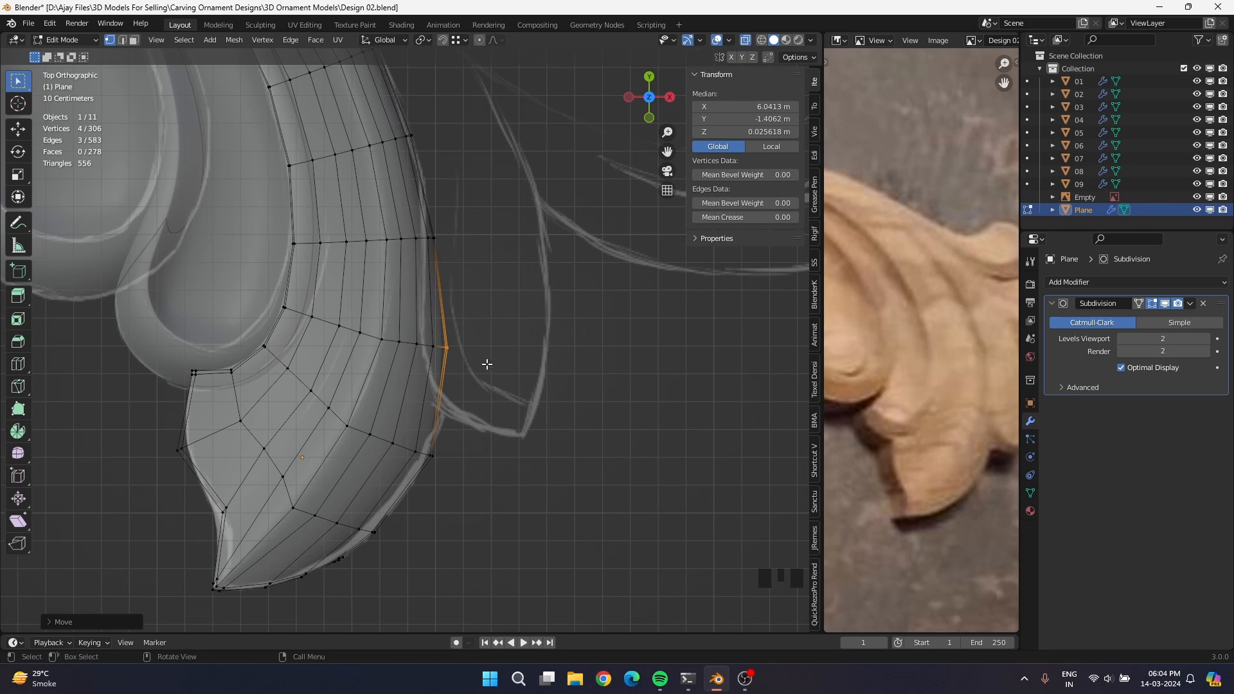
{"action": "key", "text": "Tab"}
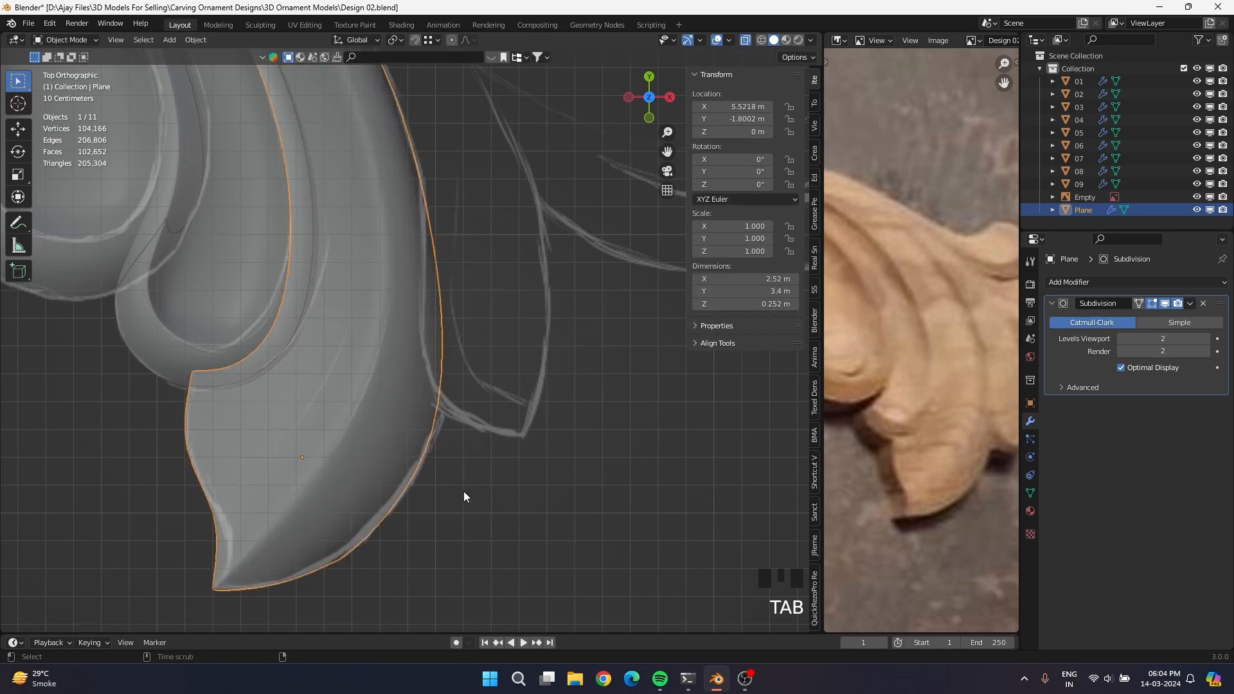
{"action": "key", "text": "alt+z"}
{"action": "key", "text": "Tab"}
{"action": "left_click", "coordinate": [476, 450], "text": "shift"}
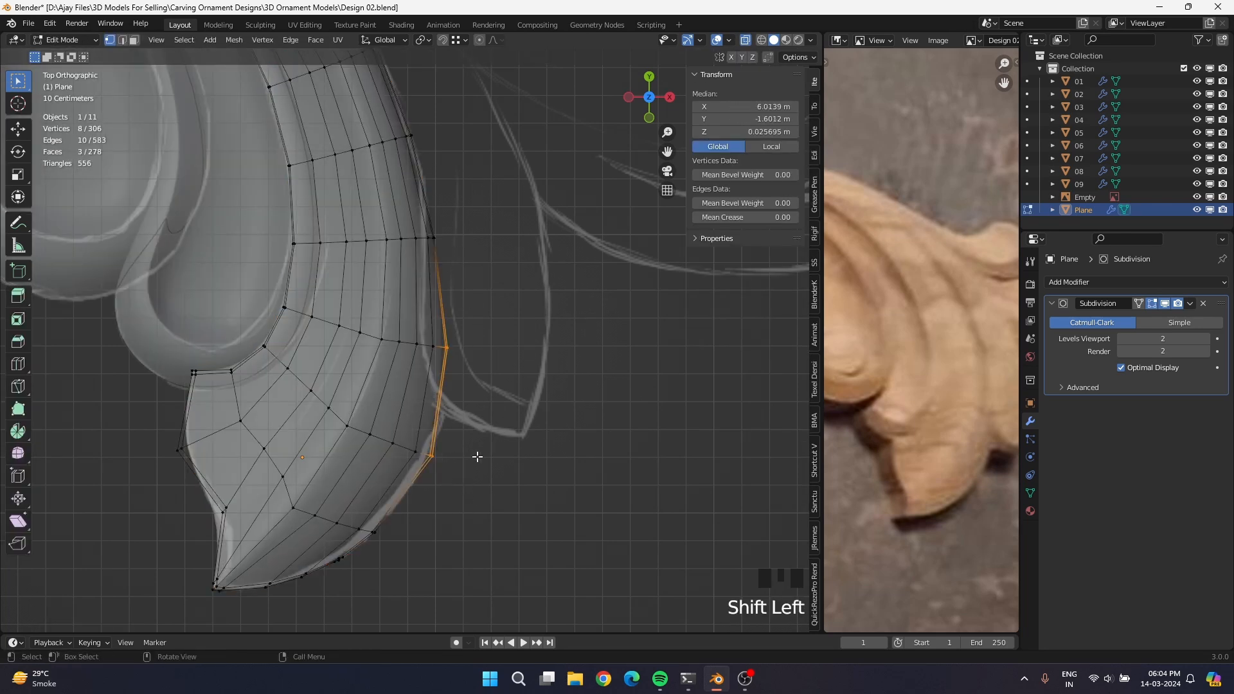
{"action": "key", "text": "g"}
{"action": "left_click", "coordinate": [482, 452]}
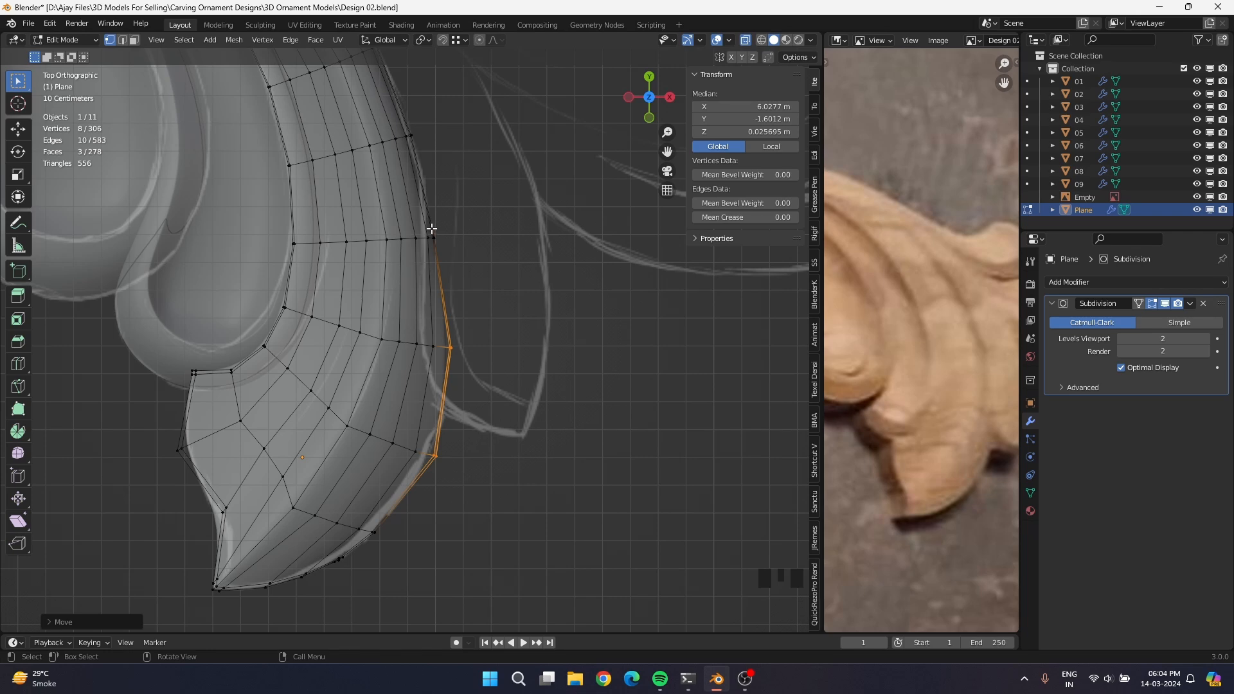
{"action": "left_click", "coordinate": [432, 229]}
{"action": "key", "text": "g"}
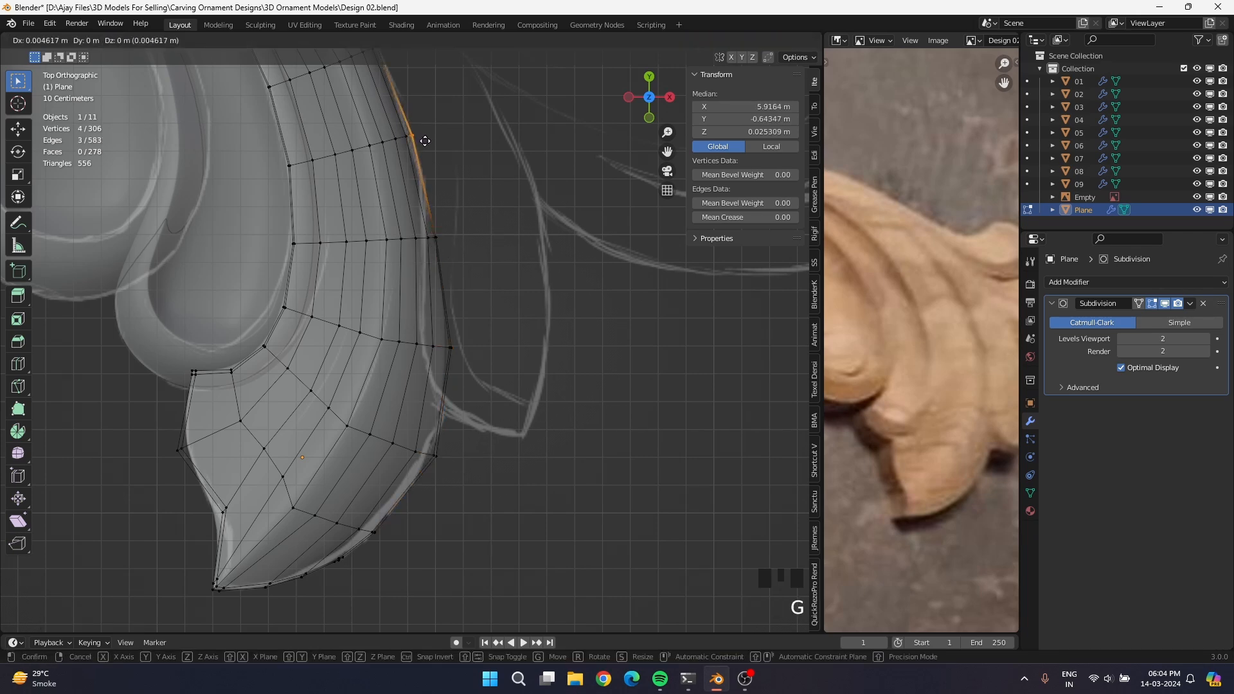
{"action": "left_click", "coordinate": [465, 360]}
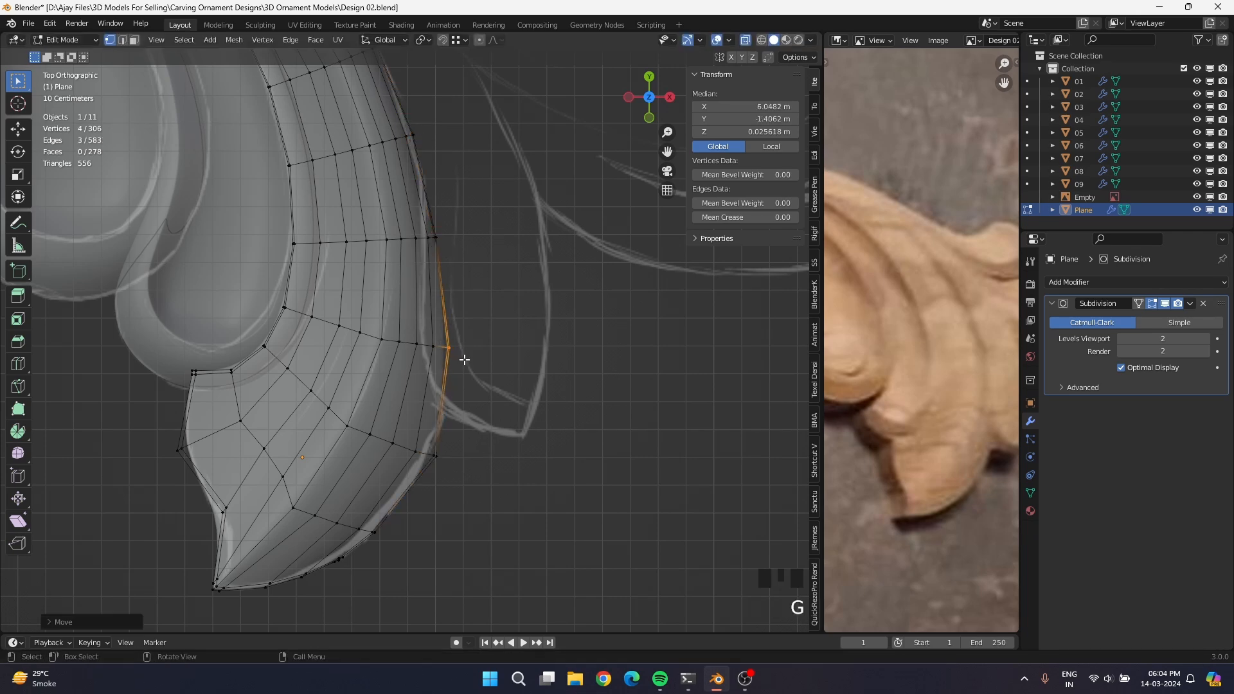
View the leaf in perspective and fatten two vertices beside the ridge near the tip by about 0.007 m.
{"action": "key", "text": "Tab"}
{"action": "scroll", "coordinate": [454, 381], "scroll_direction": "down", "scroll_amount": 2}
{"action": "middle_click_drag", "start_coordinate": [454, 381], "coordinate": [376, 320]}
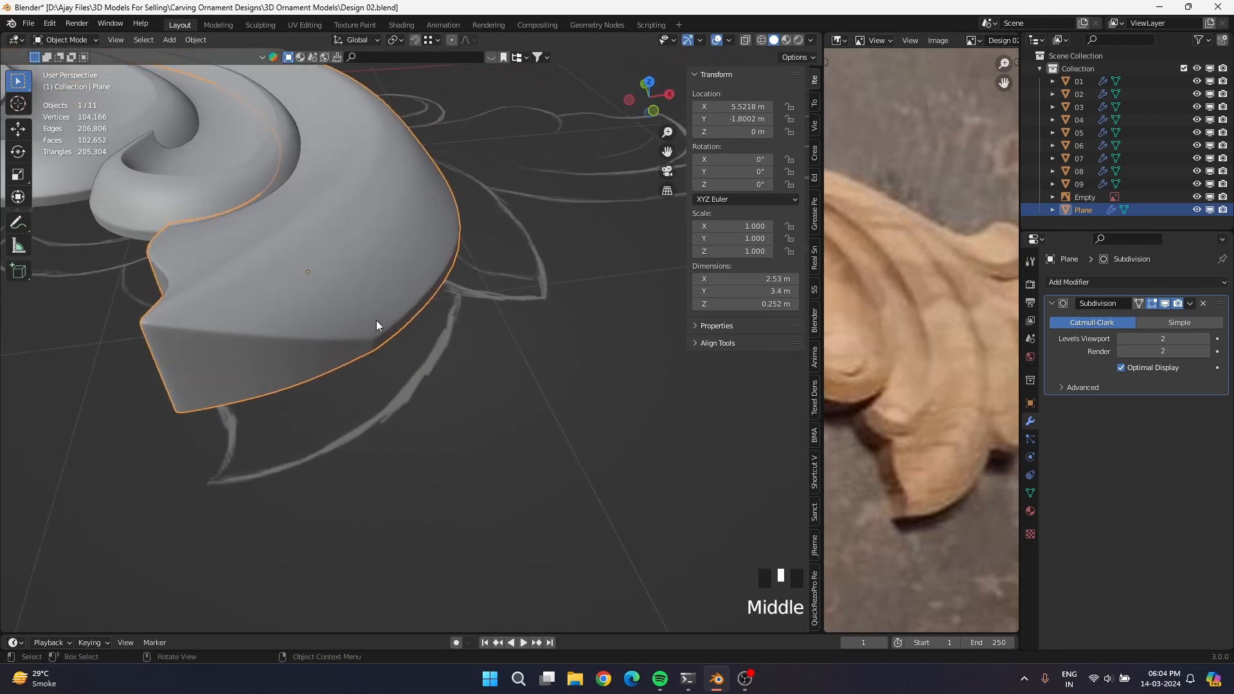
{"action": "key", "text": "Tab"}
{"action": "left_click", "coordinate": [363, 224]}
{"action": "left_click", "coordinate": [402, 170], "text": "shift"}
{"action": "key", "text": "alt+s"}
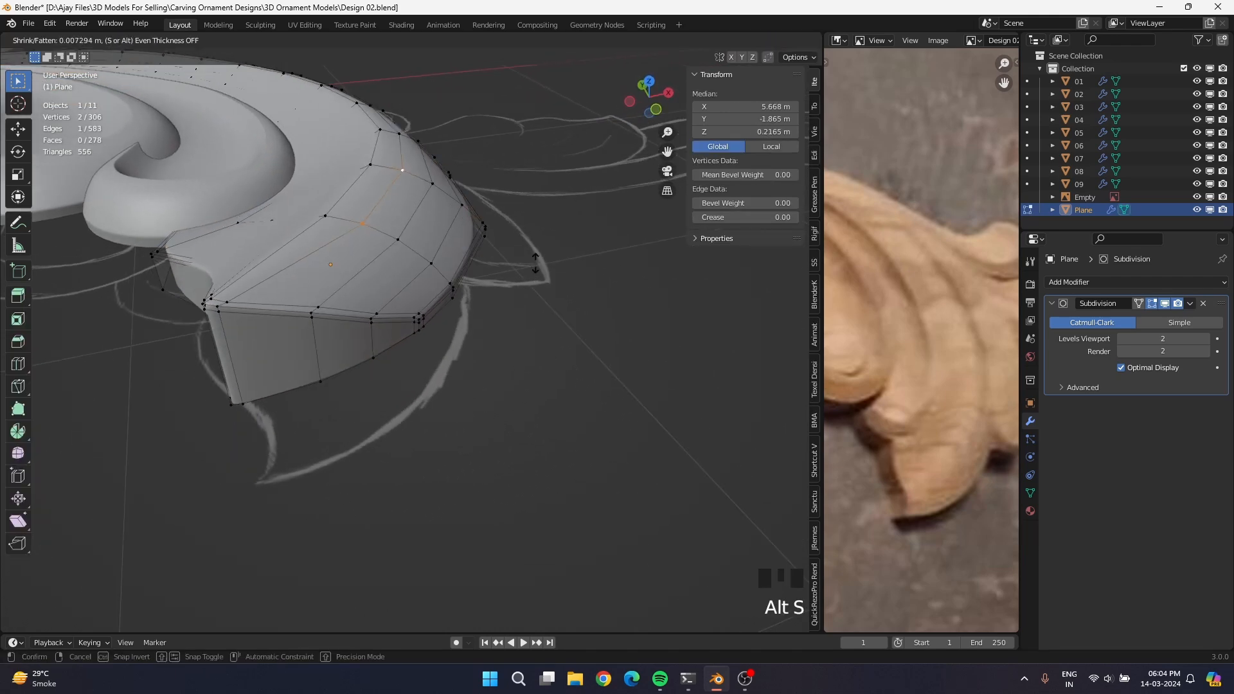
{"action": "left_click", "coordinate": [534, 262]}
Select the next vertices of the same lengthwise row, further up the outer curve, and push them outward with Shrink/Fatten.
{"action": "middle_click_drag", "start_coordinate": [535, 263], "coordinate": [393, 240]}
{"action": "scroll", "coordinate": [476, 270], "scroll_direction": "up", "scroll_amount": 2}
{"action": "left_click", "coordinate": [394, 240], "text": "shift"}
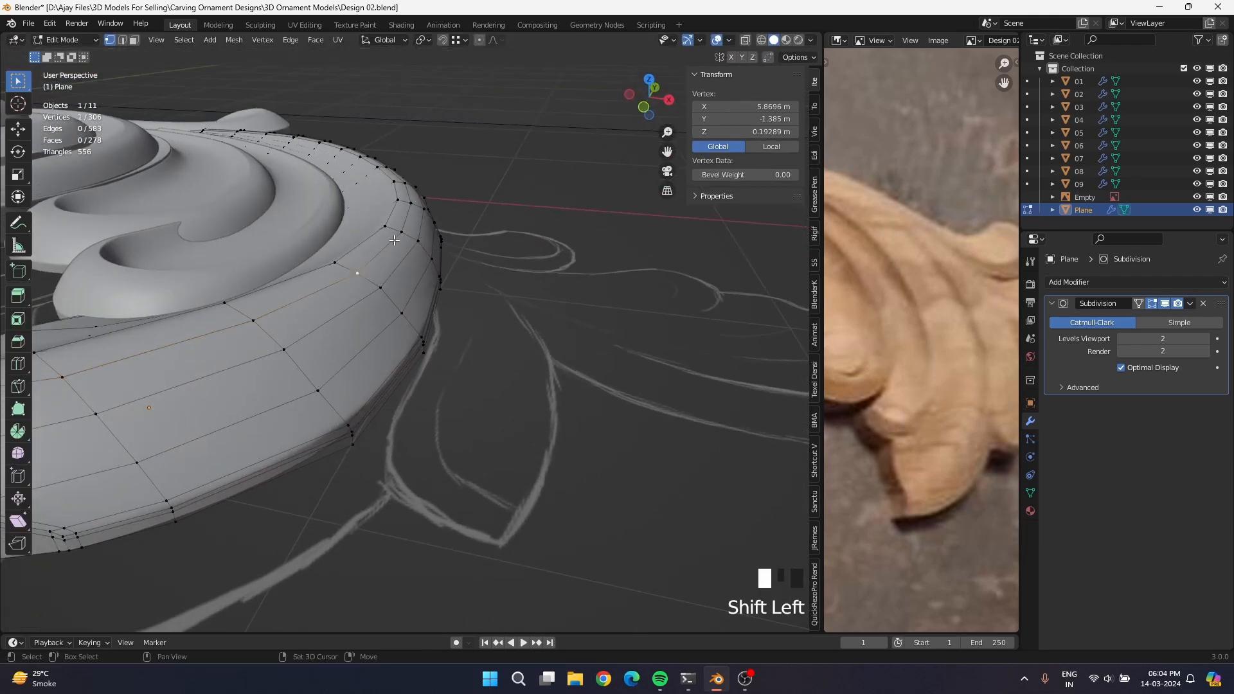
{"action": "left_click", "coordinate": [411, 203], "text": "shift"}
{"action": "key", "text": "alt+s"}
{"action": "left_click", "coordinate": [488, 305]}
Adjust further vertices along the leaf's upper outer curve with Shrink/Fatten, one small group at a time.
{"action": "middle_click_drag", "start_coordinate": [500, 293], "coordinate": [398, 384], "text": "shift"}
{"action": "scroll", "coordinate": [515, 341], "scroll_direction": "up", "scroll_amount": 2}
{"action": "left_click", "coordinate": [423, 261]}
{"action": "left_click", "coordinate": [459, 270], "text": "shift"}
{"action": "key", "text": "alt+s"}
{"action": "left_click", "coordinate": [595, 322]}
{"action": "left_click", "coordinate": [436, 305]}
{"action": "key", "text": "alt+s"}
{"action": "left_click", "coordinate": [459, 292]}
{"action": "left_click", "coordinate": [610, 333]}
{"action": "key", "text": "alt+s"}
{"action": "left_click", "coordinate": [614, 327]}
Orbit around the leaf and adjust two neighbouring vertices halfway along the outer curve with Shrink/Fatten.
{"action": "scroll", "coordinate": [614, 328], "scroll_direction": "down", "scroll_amount": 4}
{"action": "middle_click_drag", "start_coordinate": [615, 327], "coordinate": [492, 436]}
{"action": "scroll", "coordinate": [471, 399], "scroll_direction": "down", "scroll_amount": 3}
{"action": "scroll", "coordinate": [358, 474], "scroll_direction": "down", "scroll_amount": 2}
{"action": "left_click", "coordinate": [432, 409]}
{"action": "left_click", "coordinate": [479, 434], "text": "shift"}
{"action": "key", "text": "alt+s"}
{"action": "left_click", "coordinate": [353, 462]}
Select three vertices of the row further towards the base end and fatten them by about 0.003 m.
{"action": "scroll", "coordinate": [491, 435], "scroll_direction": "up", "scroll_amount": 3}
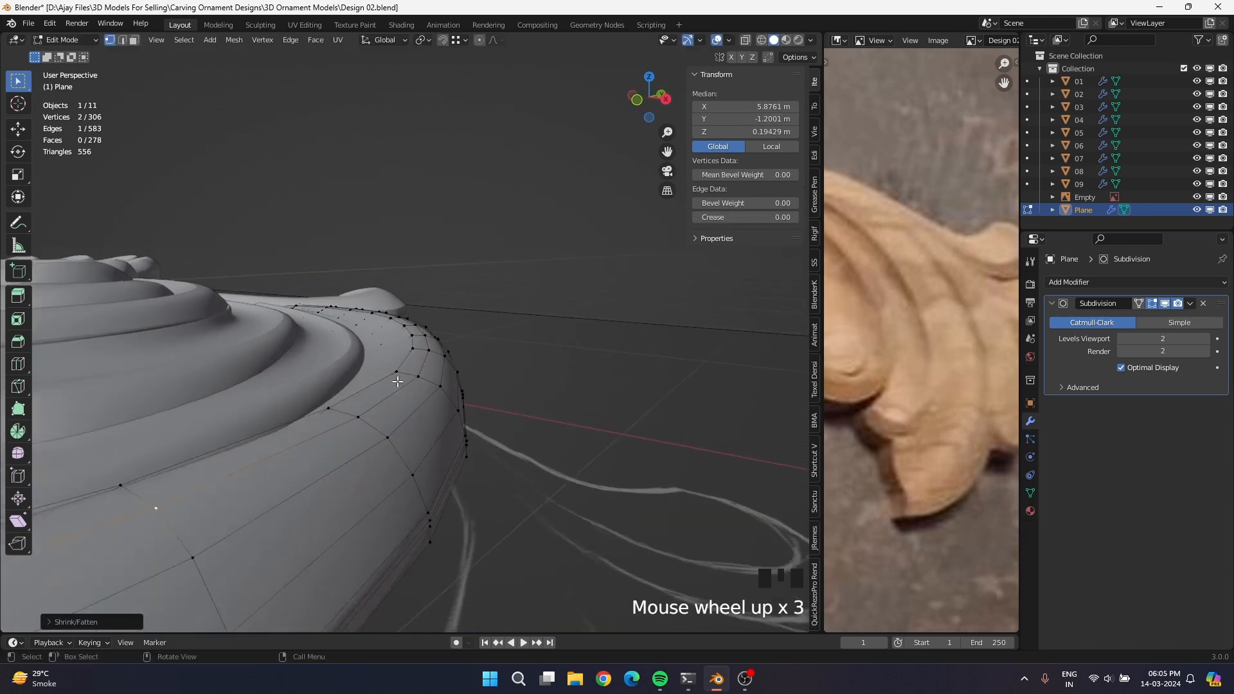
{"action": "left_click", "coordinate": [345, 436]}
{"action": "left_click", "coordinate": [419, 383], "text": "shift"}
{"action": "left_click", "coordinate": [430, 351], "text": "shift"}
{"action": "key", "text": "alt+s"}
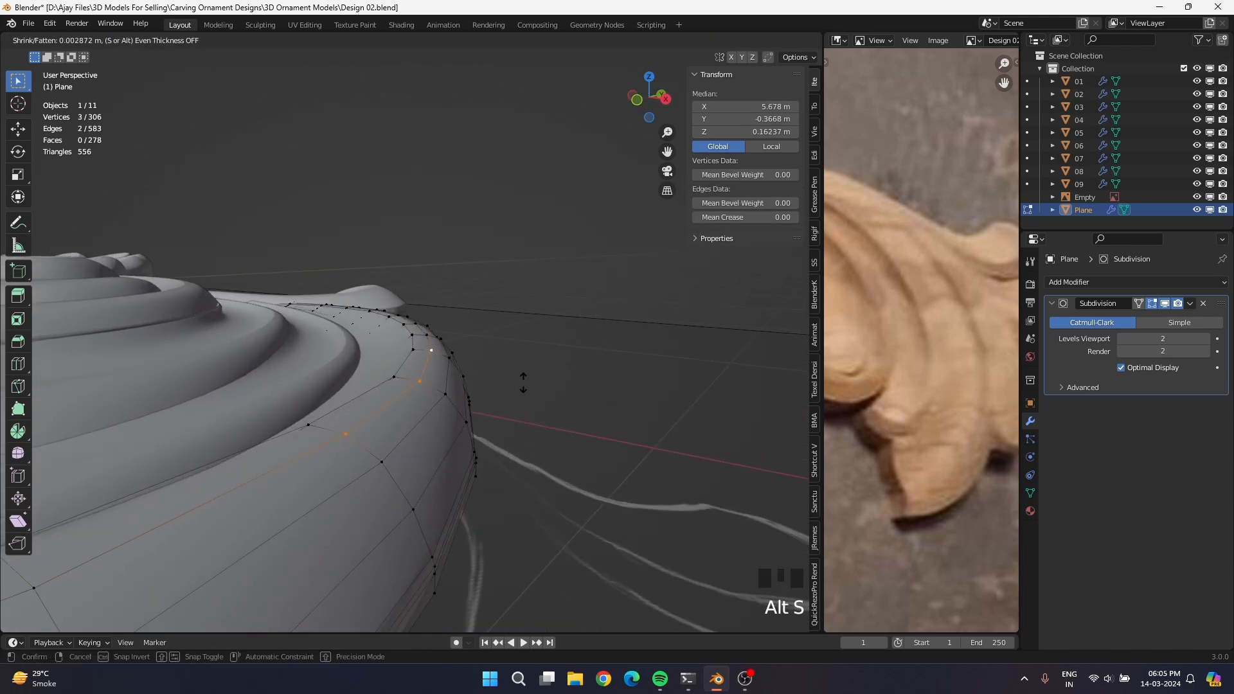
{"action": "left_click", "coordinate": [523, 383]}
Examine the leaf's outer curve up to its base end from a low side view.
{"action": "middle_click_drag", "start_coordinate": [523, 383], "coordinate": [774, 583]}
{"action": "scroll", "coordinate": [439, 566], "scroll_direction": "up", "scroll_amount": 4}
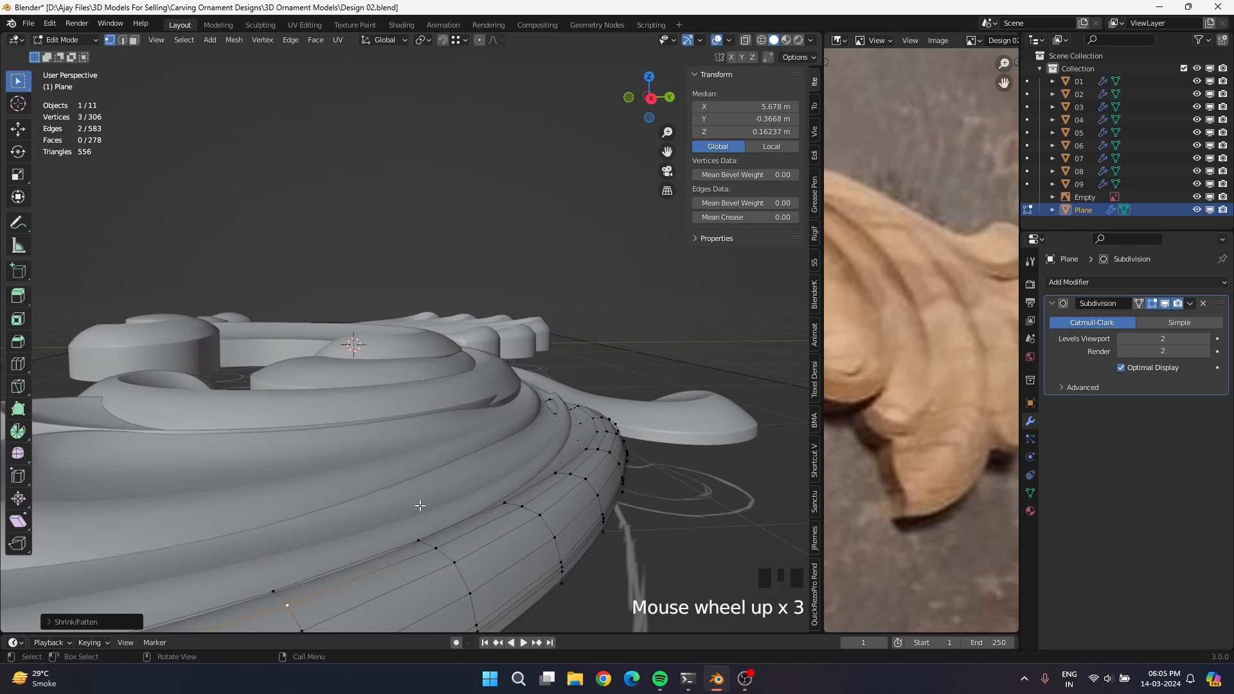
{"action": "left_click", "coordinate": [438, 566]}
{"action": "middle_click_drag", "start_coordinate": [602, 493], "coordinate": [541, 491], "text": "shift"}
{"action": "left_click", "coordinate": [611, 328]}
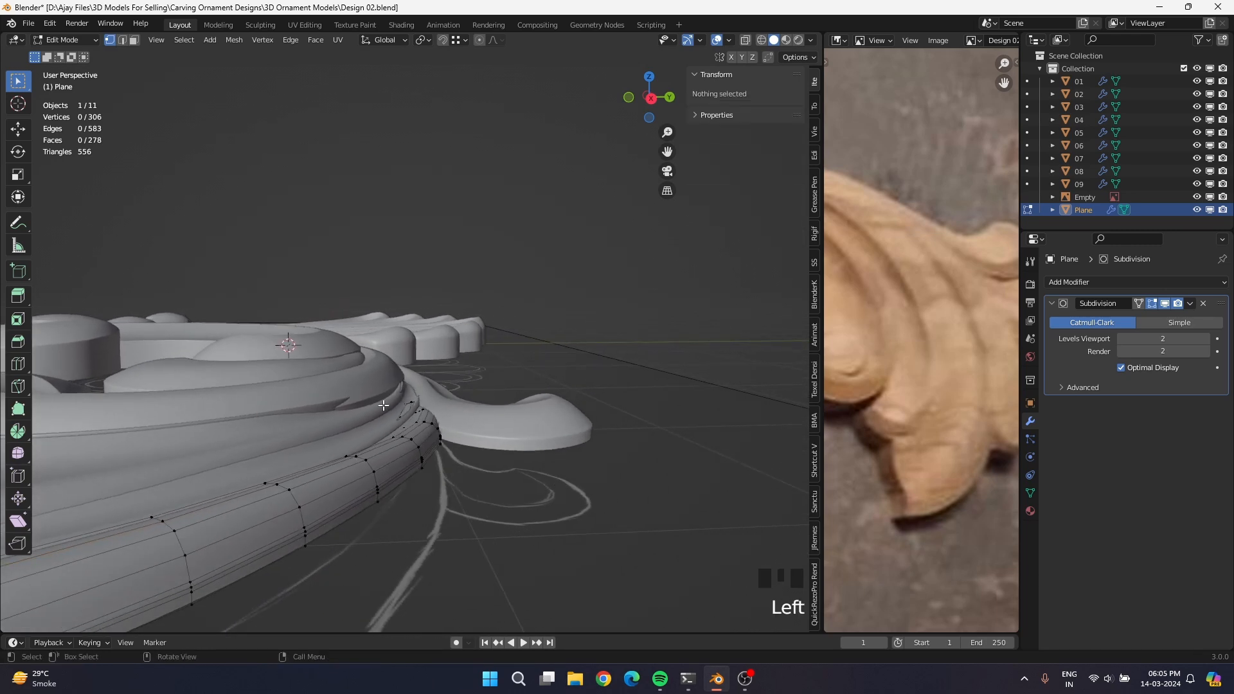
{"action": "left_click", "coordinate": [417, 408]}
{"action": "key", "text": "KP_Decimal"}
{"action": "scroll", "coordinate": [457, 432], "scroll_direction": "down", "scroll_amount": 10}
{"action": "middle_click_drag", "start_coordinate": [457, 433], "coordinate": [508, 449]}
Select the upper vertices at the leaf's base end, leaving out its bottom edge, and lower them by about 0.009 m along Z.
{"action": "key", "text": "KP_7"}
{"action": "key", "text": "alt+z"}
{"action": "scroll", "coordinate": [402, 388], "scroll_direction": "down", "scroll_amount": 4}
{"action": "left_click_drag", "start_coordinate": [189, 297], "coordinate": [289, 450]}
{"action": "middle_click_drag", "start_coordinate": [289, 450], "coordinate": [513, 382]}
{"action": "left_click", "coordinate": [566, 340], "text": "ctrl"}
{"action": "left_click", "coordinate": [571, 343], "text": "ctrl"}
{"action": "key", "text": "alt+z"}
{"action": "key", "text": "g"}
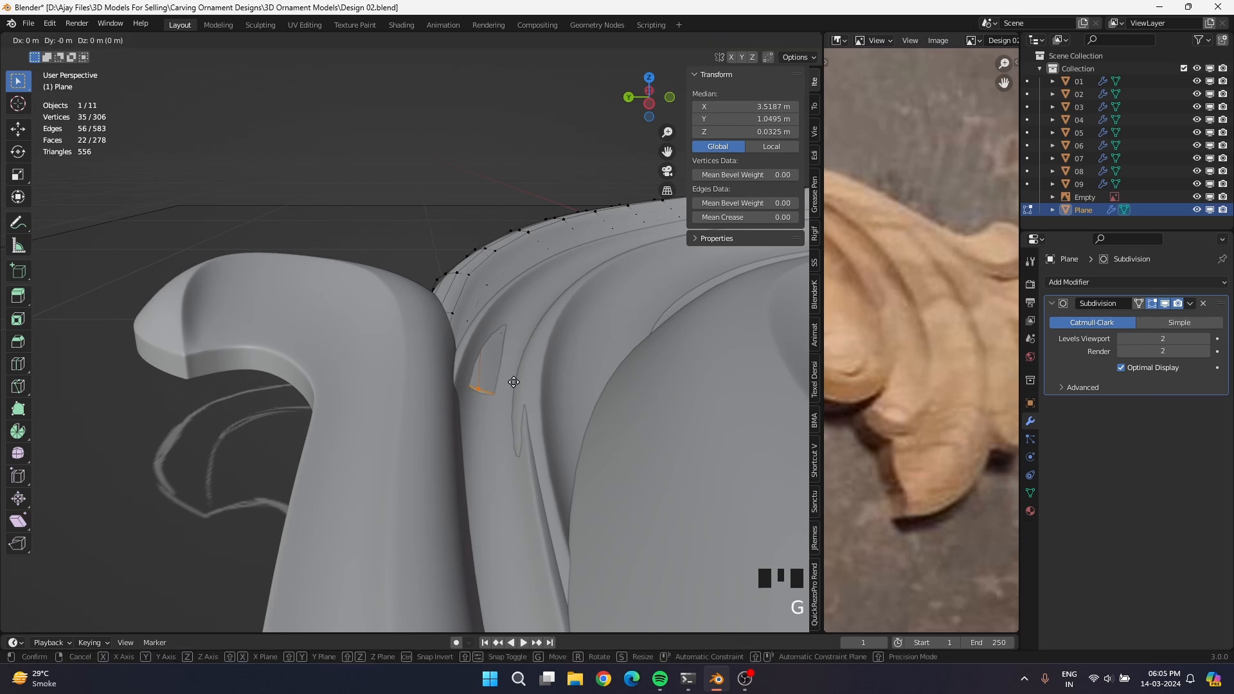
{"action": "key", "text": "z"}
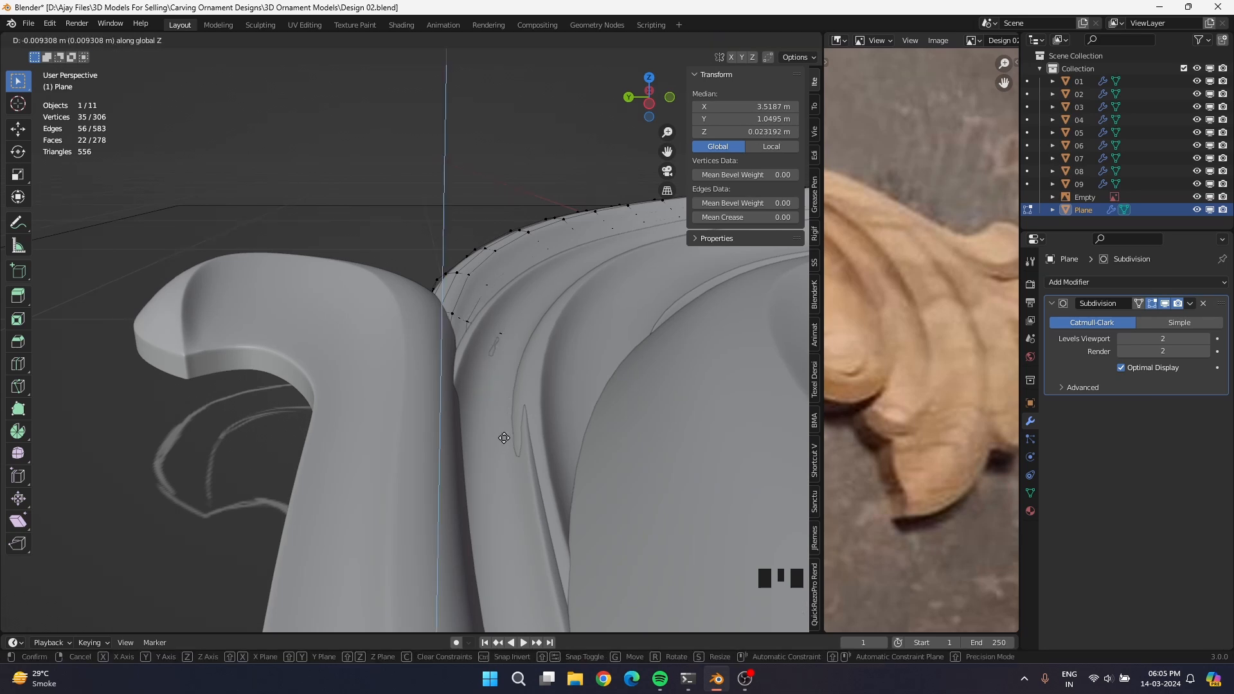
{"action": "left_click", "coordinate": [504, 438]}
Lower the same base-end vertices a little further along Z with see-through display on.
{"action": "key", "text": "alt+z"}
{"action": "key", "text": "g"}
{"action": "key", "text": "z"}
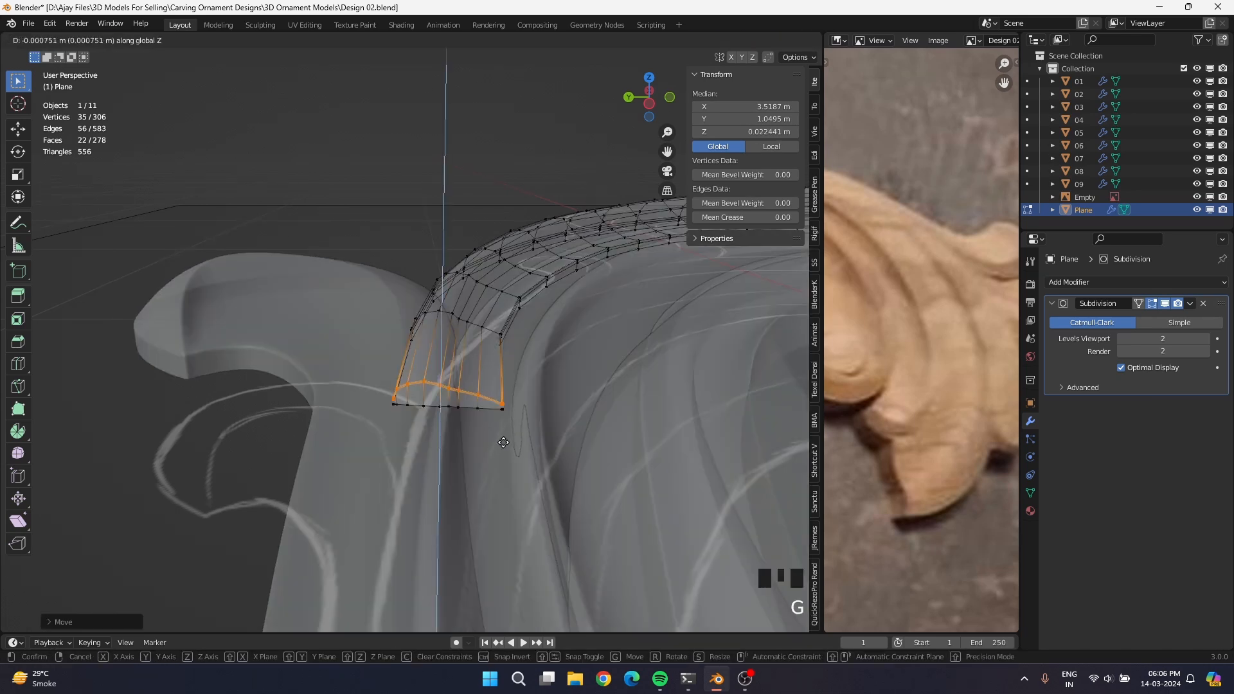
{"action": "key", "text": "s"}
{"action": "left_click", "coordinate": [503, 461]}
Lower the upper vertices of the cross-section beside the base end by about 0.008 m along Z and return to Object Mode.
{"action": "middle_click_drag", "start_coordinate": [539, 386], "coordinate": [443, 387]}
{"action": "left_click_drag", "start_coordinate": [389, 308], "coordinate": [470, 416]}
{"action": "left_click_drag", "start_coordinate": [424, 398], "coordinate": [460, 376], "text": "ctrl"}
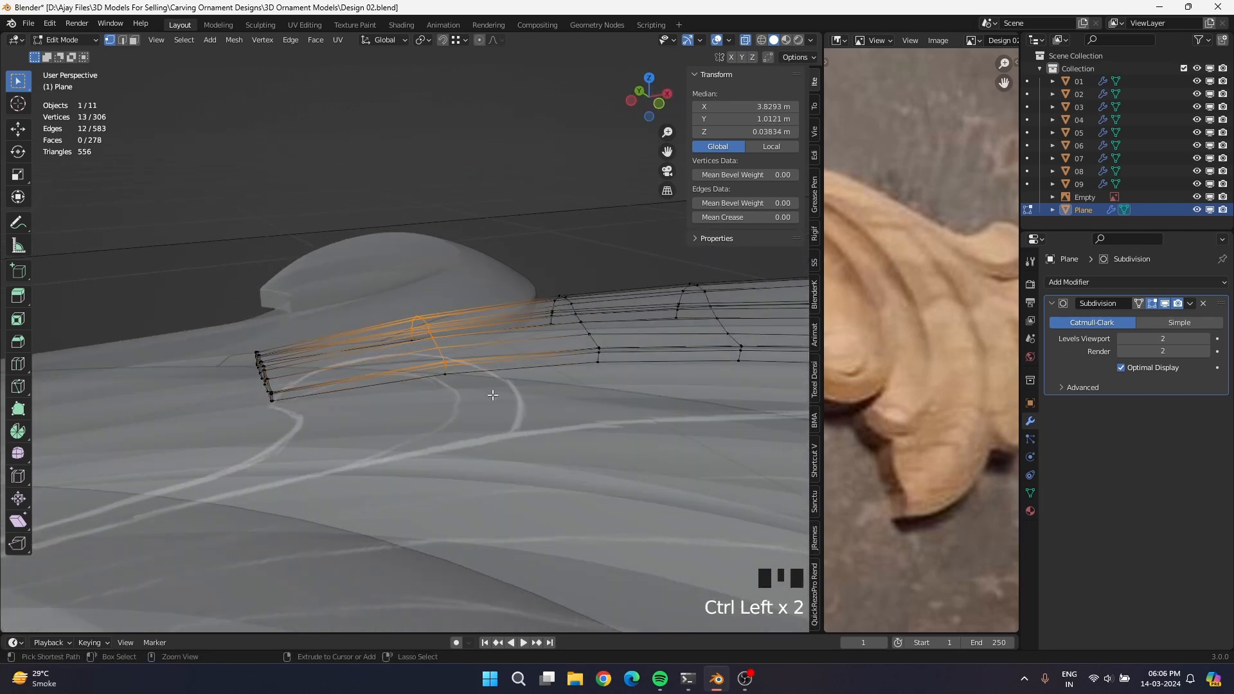
{"action": "key", "text": "s"}
{"action": "left_click", "coordinate": [509, 431]}
{"action": "key", "text": "Tab"}
{"action": "key", "text": "alt+z"}
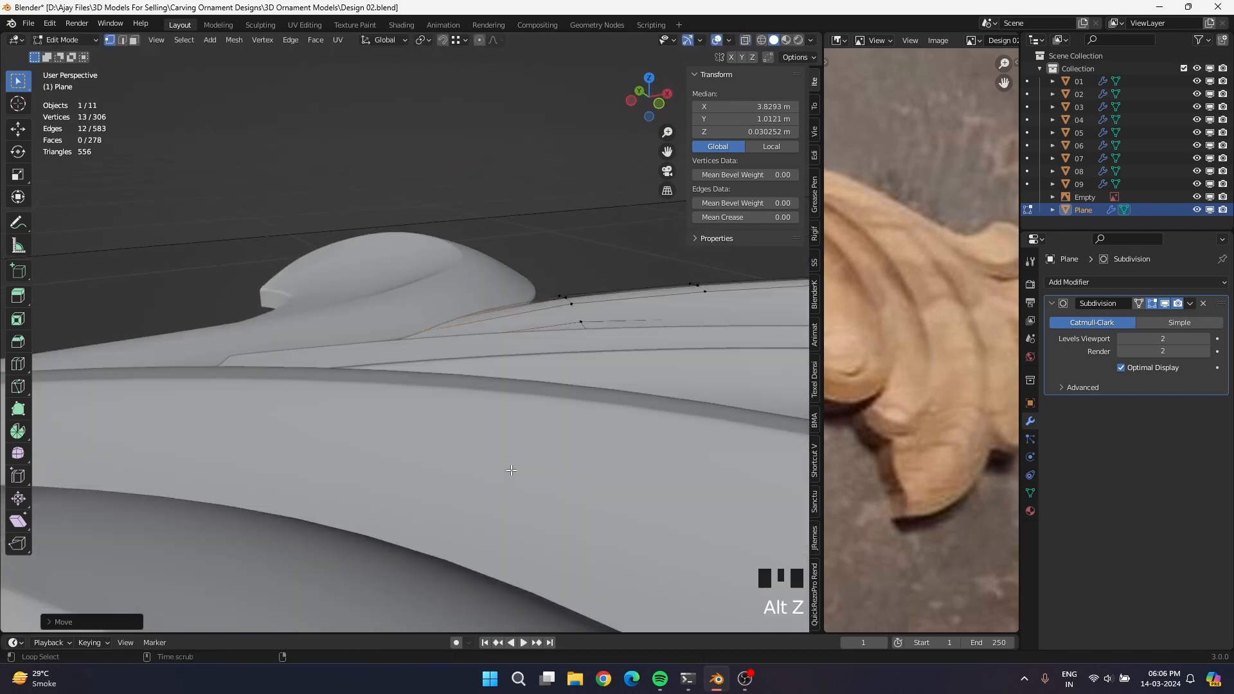
{"action": "middle_click_drag", "start_coordinate": [509, 431], "coordinate": [487, 459]}
{"action": "scroll", "coordinate": [499, 420], "scroll_direction": "down", "scroll_amount": 2}
{"action": "scroll", "coordinate": [488, 459], "scroll_direction": "down", "scroll_amount": 7}
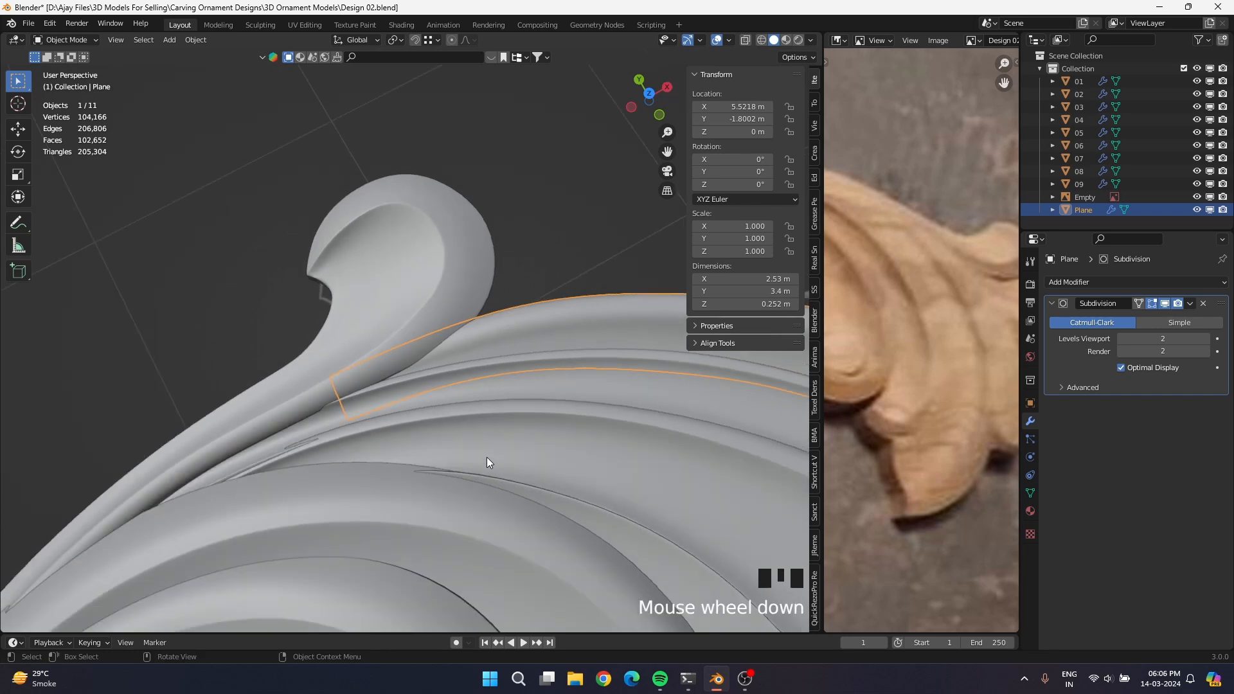
Duplicate curled leaf 03, place the copy over the next curl in the reference sketch and rotate it to about -38° around Z.
{"action": "left_click", "coordinate": [328, 326]}
{"action": "key", "text": "KP_7"}
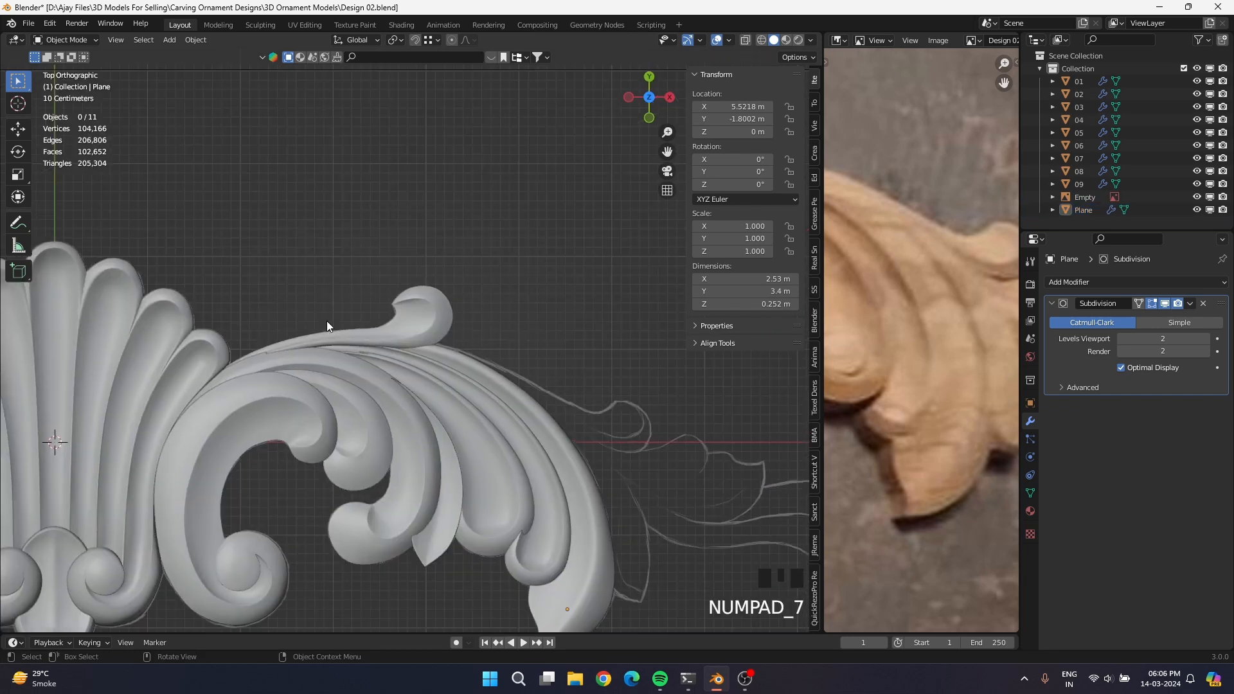
{"action": "left_click", "coordinate": [392, 334]}
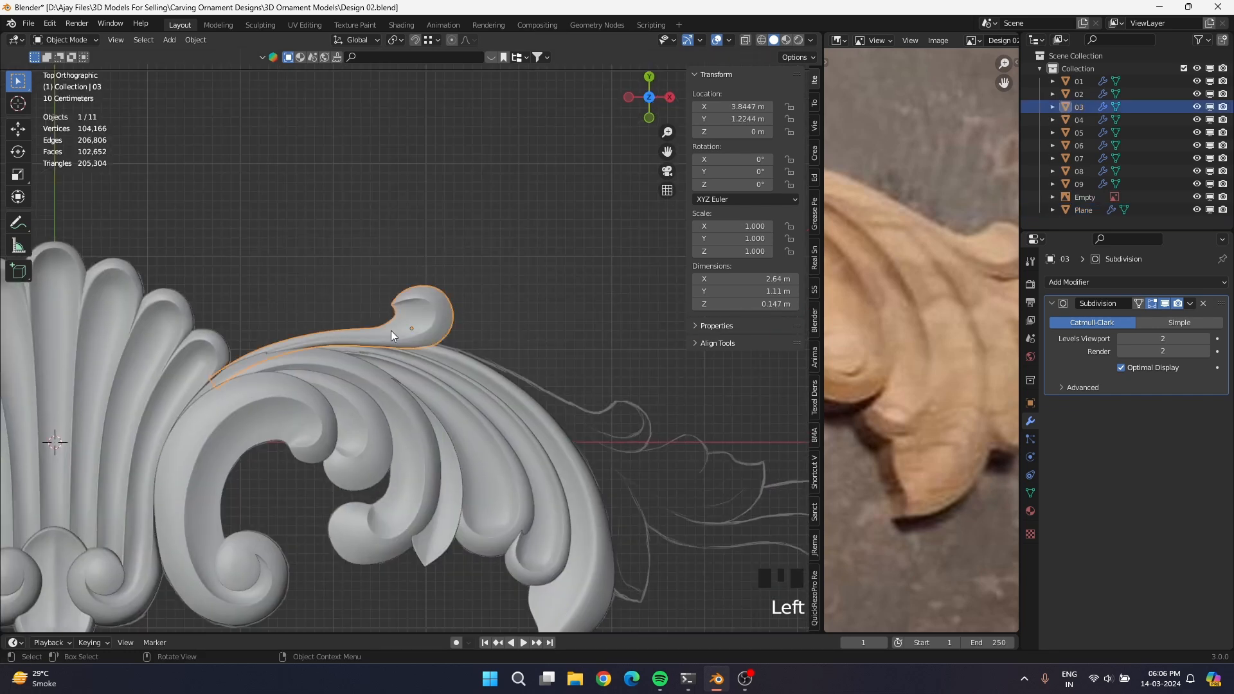
{"action": "key", "text": "shift+d"}
{"action": "left_click", "coordinate": [587, 441]}
{"action": "key", "text": "r"}
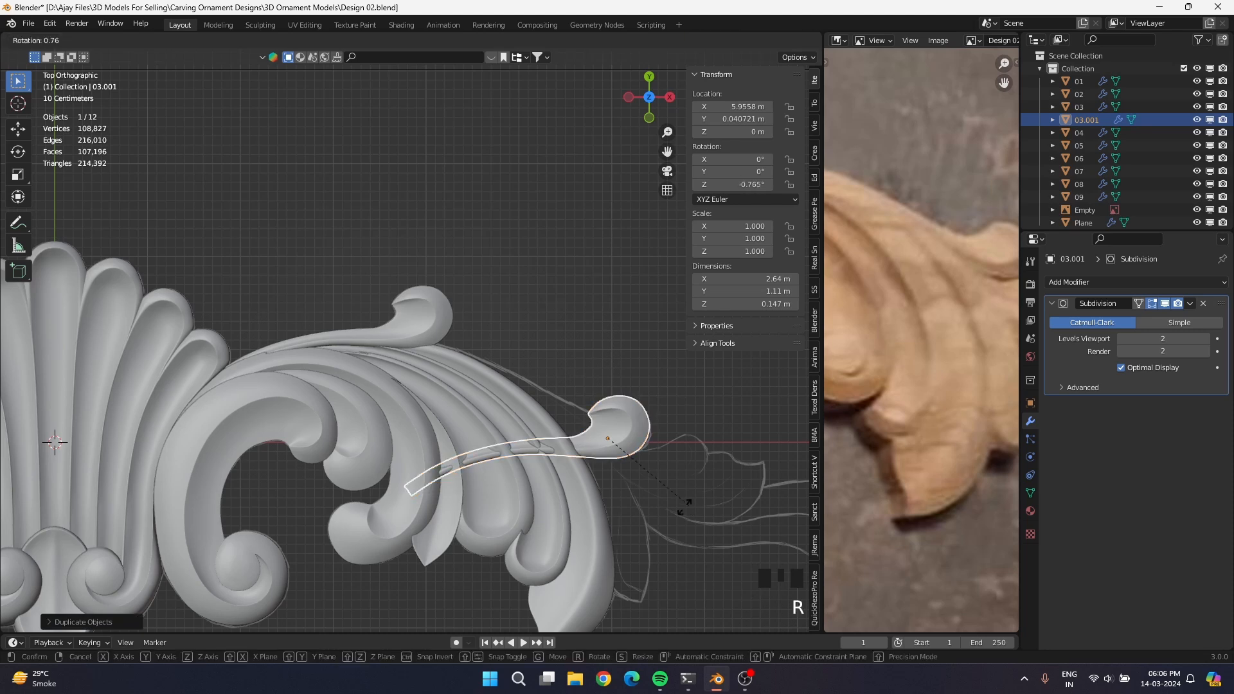
{"action": "left_click", "coordinate": [649, 501]}
Fine-tune the duplicated leaf's position and rotation along the sketched outline, ending at about -40° around Z.
{"action": "key", "text": "g"}
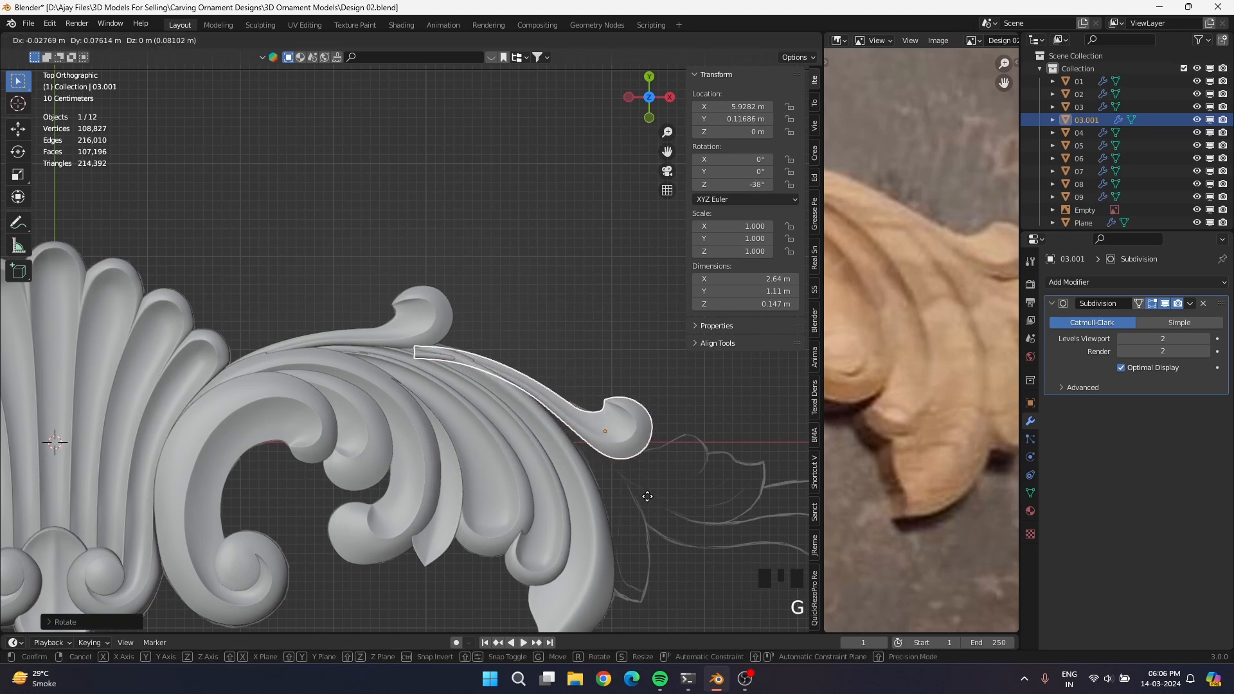
{"action": "key", "text": "r"}
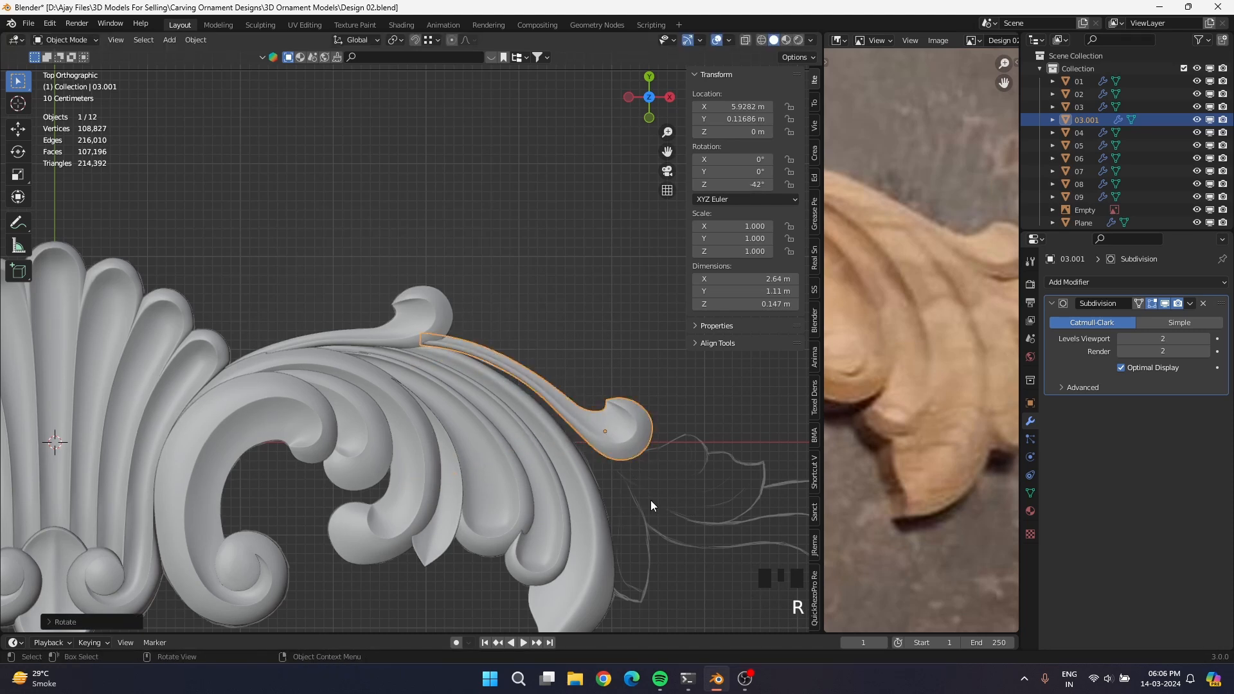
{"action": "key", "text": "g"}
{"action": "key", "text": "r"}
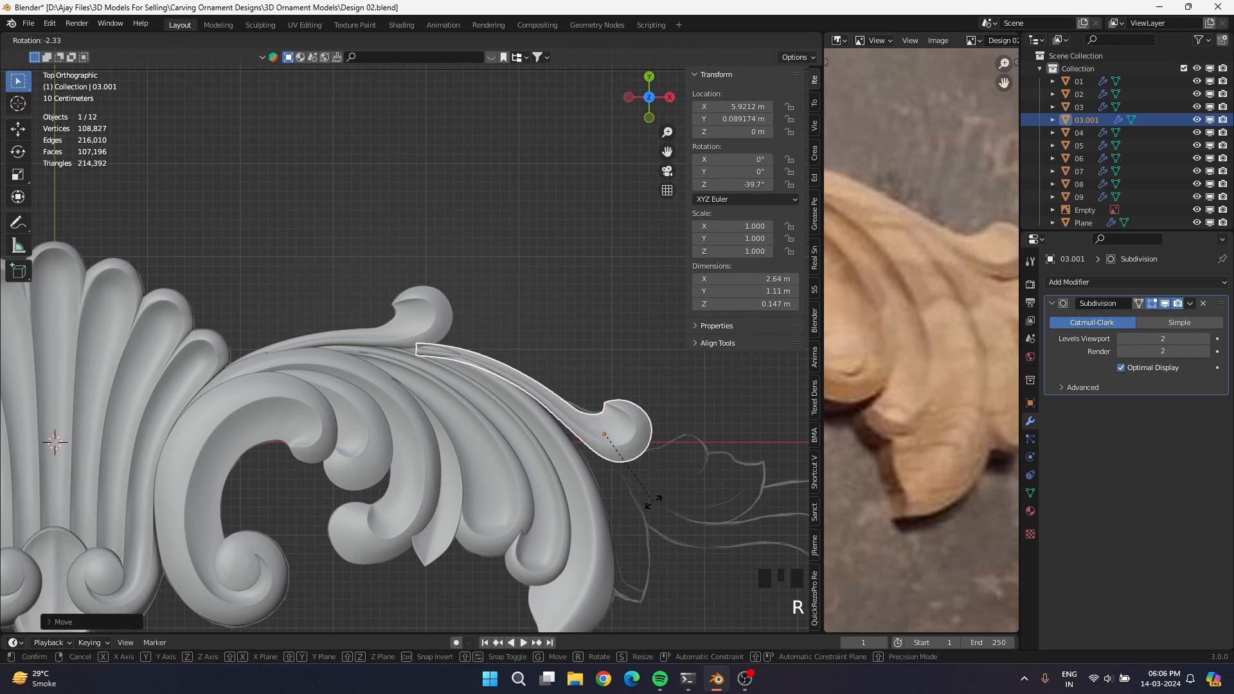
{"action": "left_click", "coordinate": [653, 502]}
In the copy's mesh, select the stem's upper vertices from its thin end to the curl in front view and lower them about 0.003 m.
{"action": "scroll", "coordinate": [492, 376], "scroll_direction": "up", "scroll_amount": 8}
{"action": "key", "text": "Tab"}
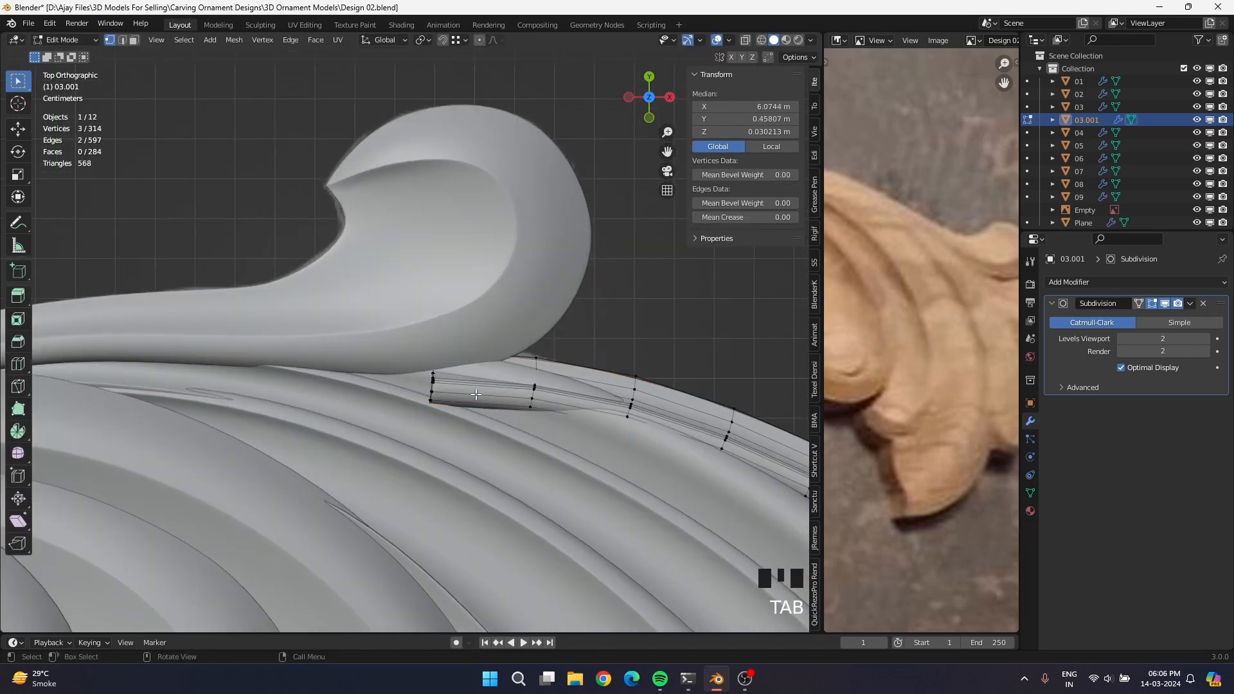
{"action": "key", "text": "alt+z"}
{"action": "left_click_drag", "start_coordinate": [397, 326], "coordinate": [451, 456]}
{"action": "key", "text": "KP_1"}
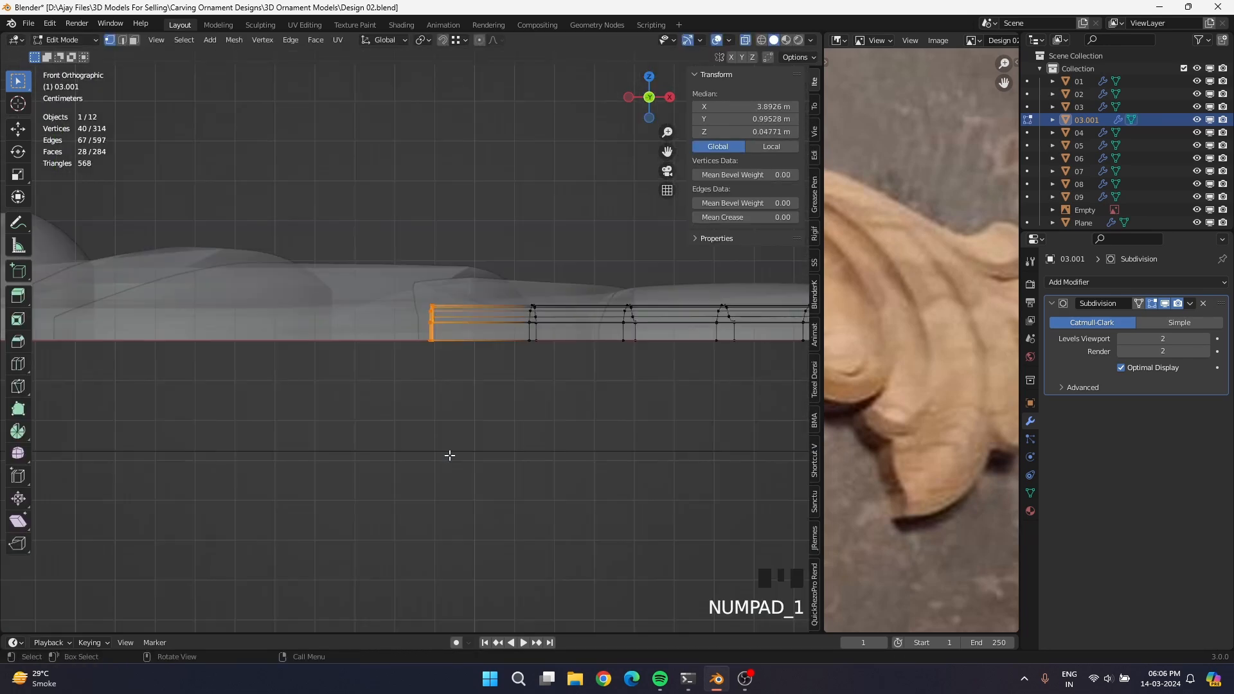
{"action": "scroll", "coordinate": [420, 349], "scroll_direction": "down", "scroll_amount": 3}
{"action": "left_click_drag", "start_coordinate": [360, 287], "coordinate": [659, 335]}
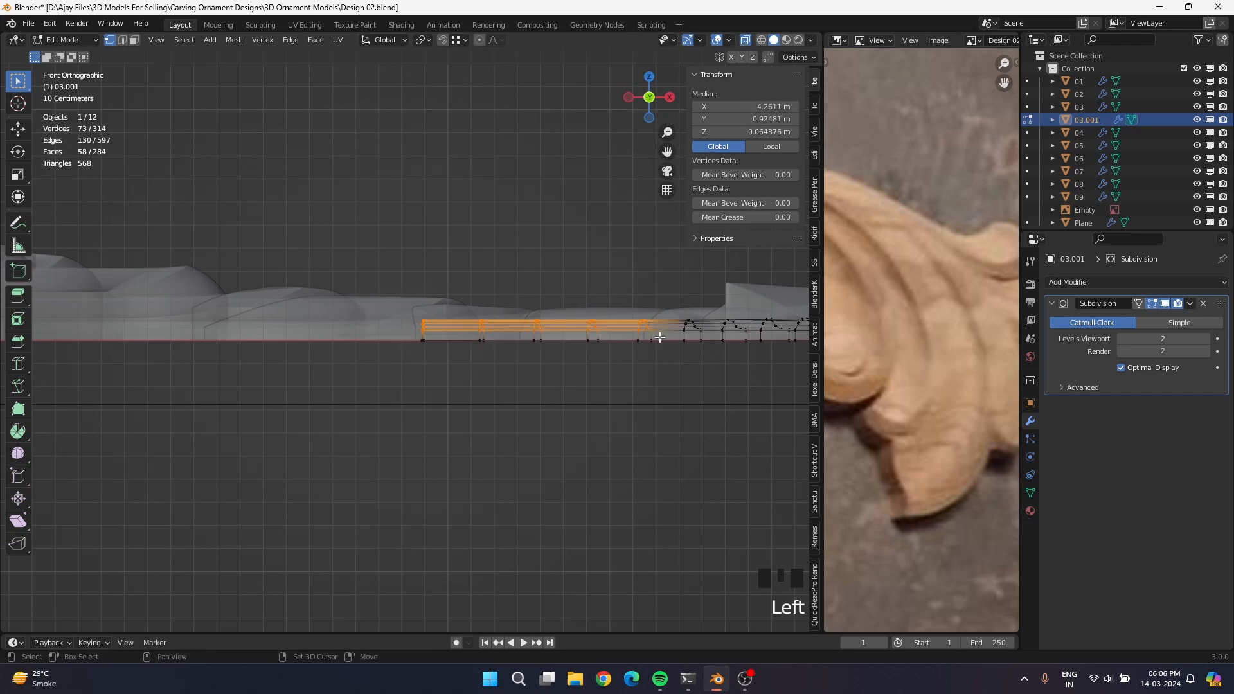
{"action": "middle_click_drag", "start_coordinate": [659, 336], "coordinate": [415, 336], "text": "shift"}
{"action": "left_click_drag", "start_coordinate": [384, 301], "coordinate": [548, 335], "text": "shift"}
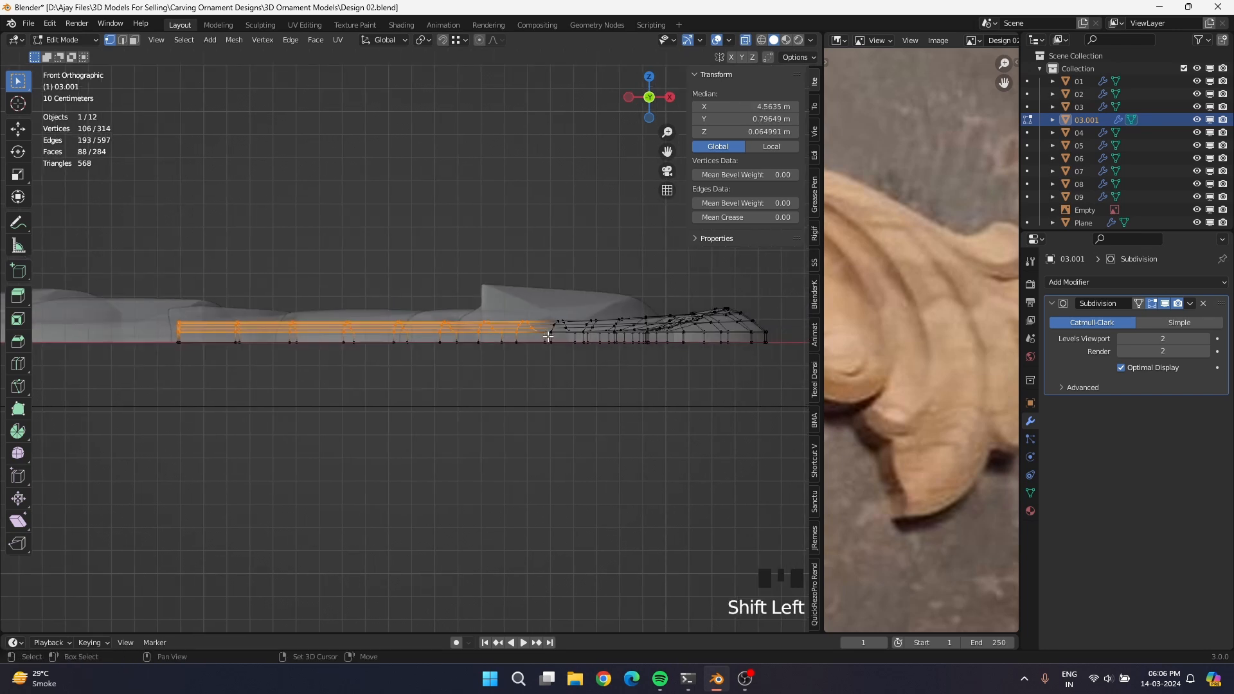
{"action": "scroll", "coordinate": [652, 394], "scroll_direction": "up", "scroll_amount": 3}
{"action": "middle_click_drag", "start_coordinate": [653, 394], "coordinate": [463, 397], "text": "shift"}
{"action": "left_click_drag", "start_coordinate": [421, 296], "coordinate": [534, 331], "text": "shift"}
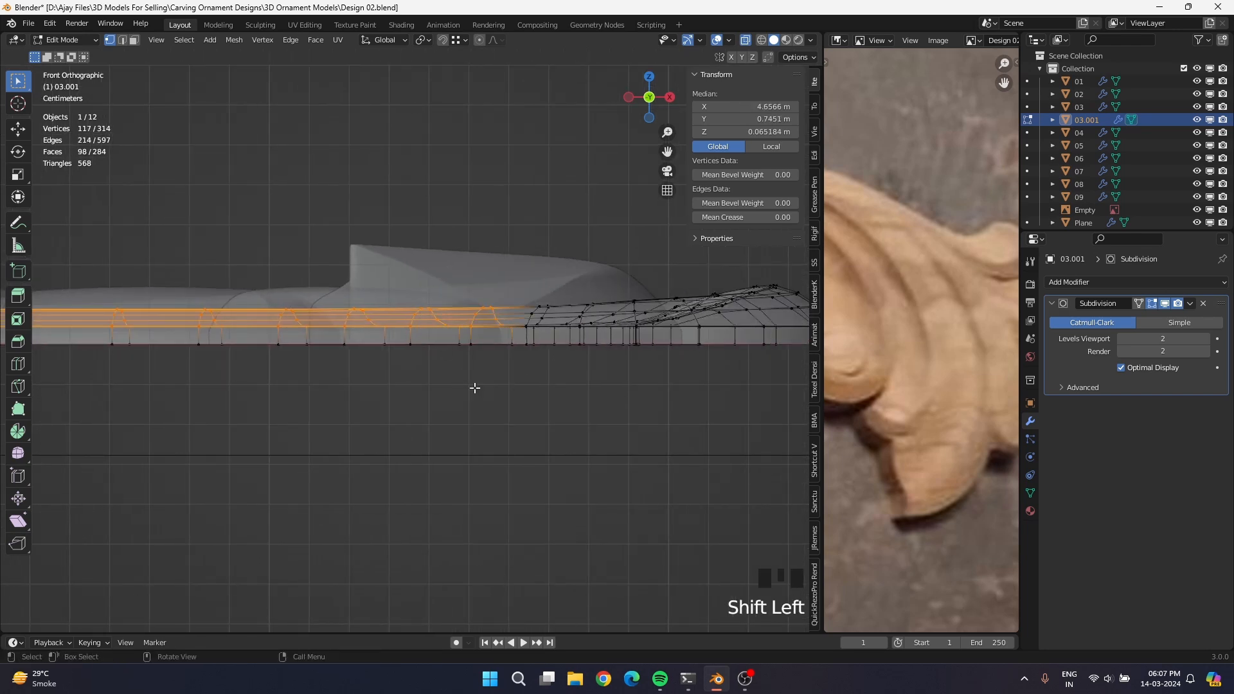
{"action": "key", "text": "g"}
{"action": "left_click", "coordinate": [485, 376]}
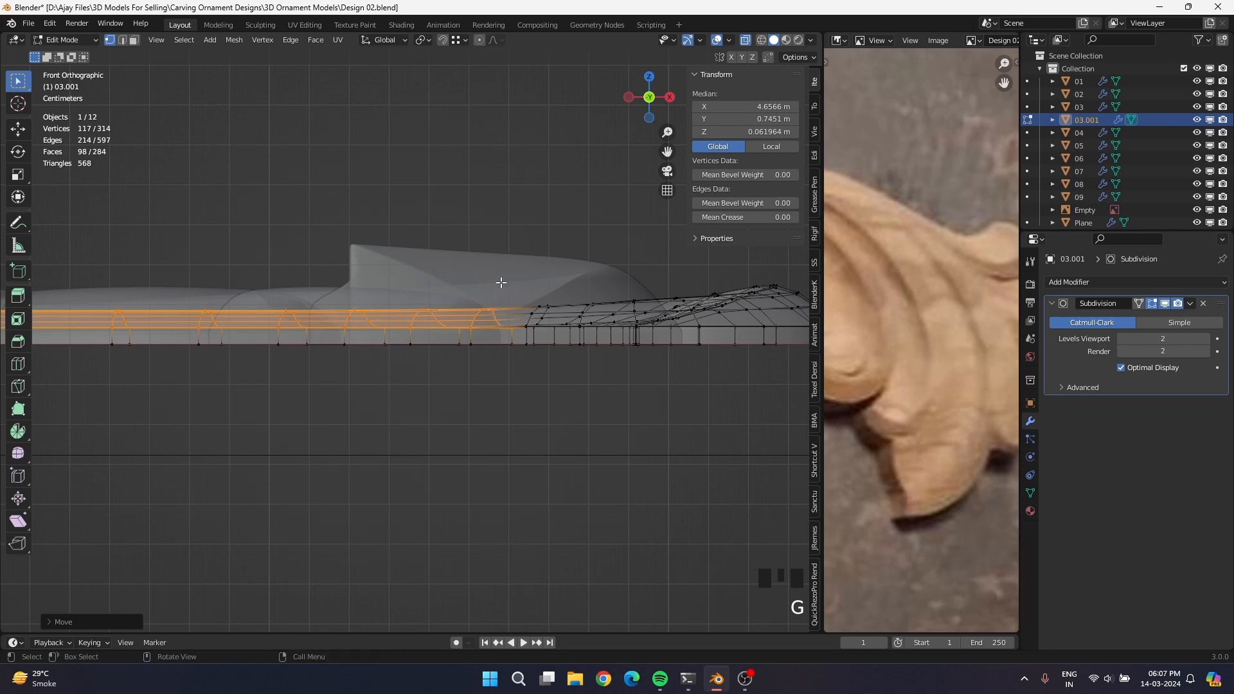
Add the next cross-section towards the curl to the selection and lower the stem's upper vertices by about 0.002 m, then slightly more.
{"action": "left_click", "coordinate": [526, 335], "text": "alt+shift"}
{"action": "left_click", "coordinate": [482, 264], "text": "ctrl"}
{"action": "key", "text": "g"}
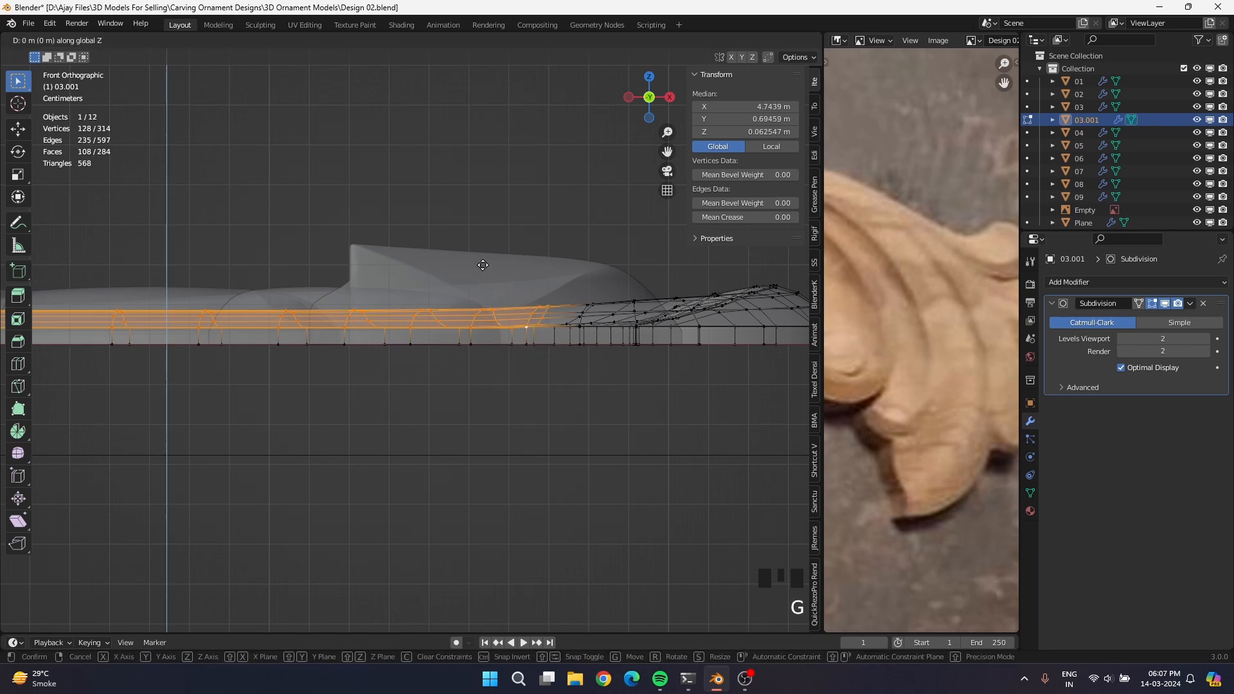
{"action": "left_click", "coordinate": [485, 273]}
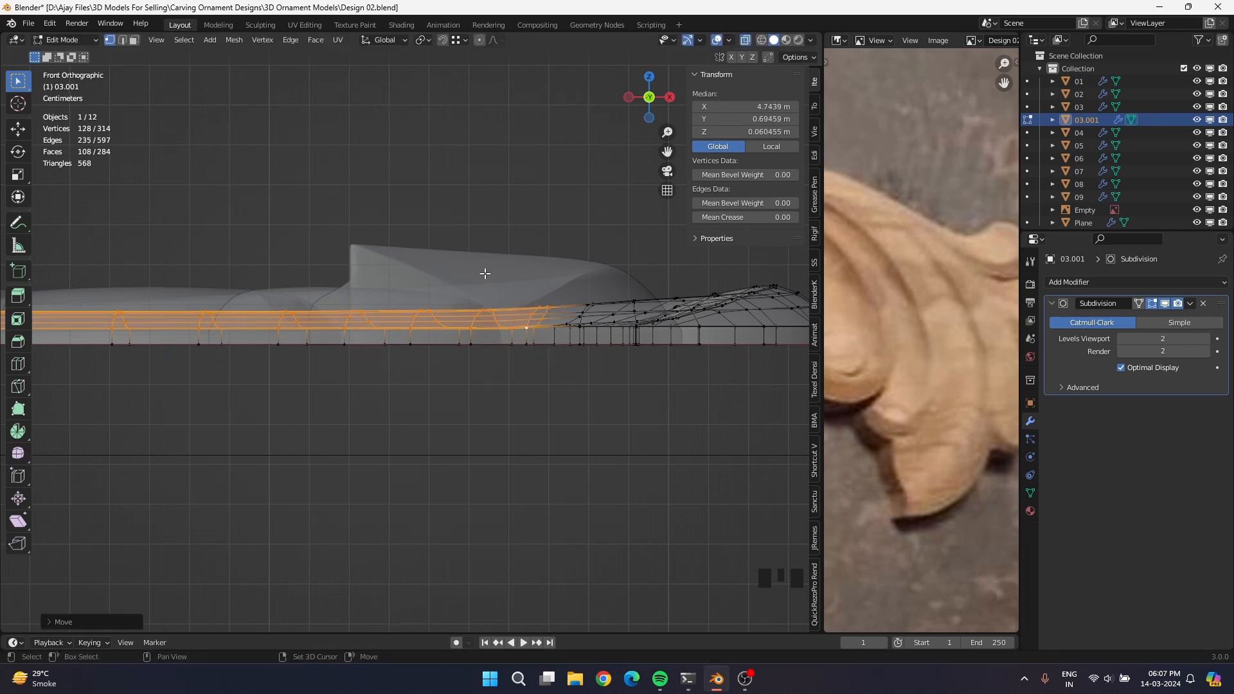
{"action": "left_click", "coordinate": [467, 360], "text": "shift"}
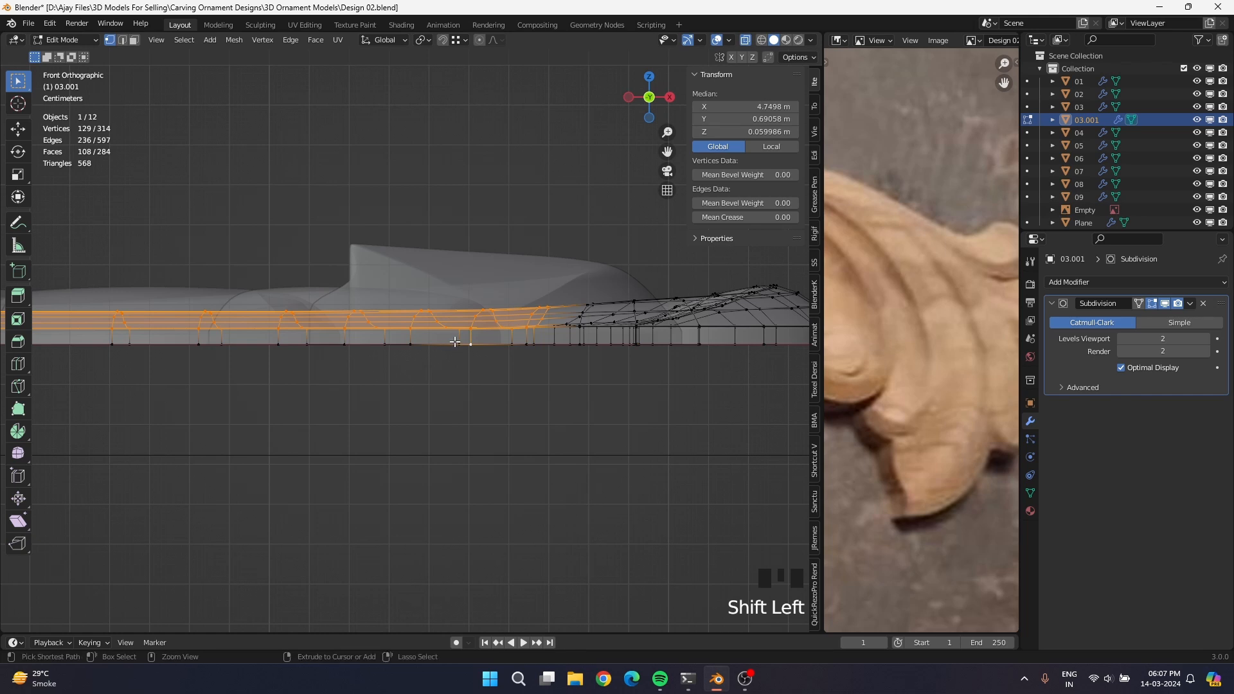
{"action": "left_click_drag", "start_coordinate": [455, 342], "coordinate": [489, 364], "text": "ctrl"}
{"action": "key", "text": "g"}
{"action": "key", "text": "z"}
{"action": "left_click", "coordinate": [523, 422]}
Continue tapering the stem by deselecting the two cross-sections nearest the curl one at a time and lowering the remaining vertices along Z.
{"action": "left_click_drag", "start_coordinate": [516, 291], "coordinate": [545, 324], "text": "ctrl"}
{"action": "key", "text": "g"}
{"action": "key", "text": "z"}
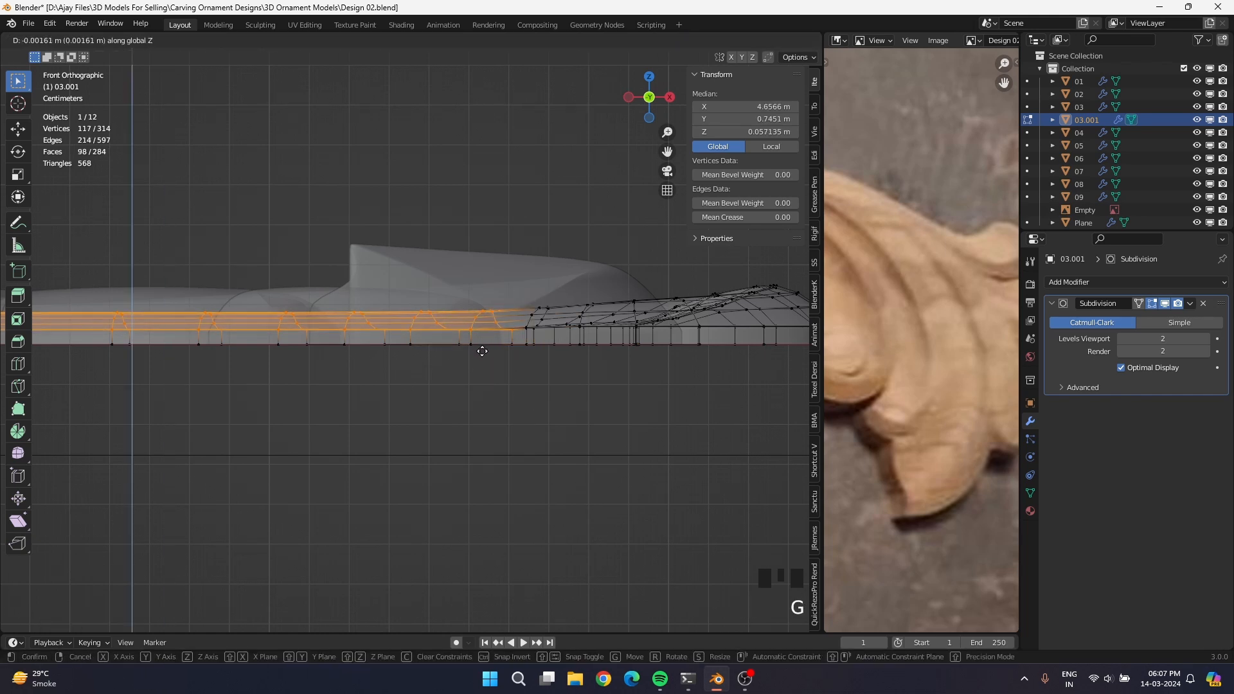
{"action": "left_click", "coordinate": [482, 350]}
{"action": "left_click_drag", "start_coordinate": [462, 295], "coordinate": [510, 340], "text": "ctrl"}
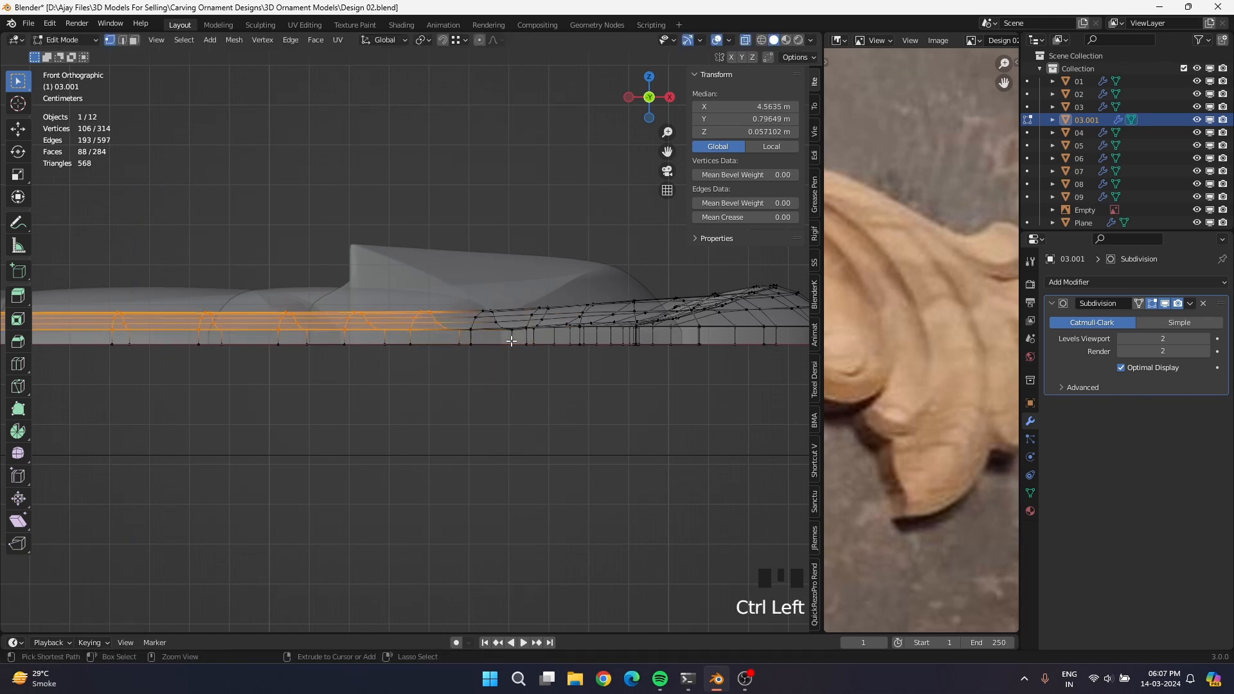
{"action": "key", "text": "g"}
{"action": "key", "text": "z"}
{"action": "left_click", "coordinate": [432, 364]}
Drop two more cross-sections from the selection in turn, lowering the rest of the stem along Z after each.
{"action": "left_click_drag", "start_coordinate": [399, 298], "coordinate": [466, 339], "text": "ctrl"}
{"action": "key", "text": "g"}
{"action": "key", "text": "z"}
{"action": "left_click", "coordinate": [477, 356]}
{"action": "left_click_drag", "start_coordinate": [333, 297], "coordinate": [388, 342], "text": "ctrl"}
{"action": "key", "text": "g"}
{"action": "key", "text": "z"}
{"action": "left_click", "coordinate": [386, 357]}
Deselect the next cross-section and lower the five remaining ones towards the thin end by about 0.005 m along Z.
{"action": "left_click_drag", "start_coordinate": [257, 293], "coordinate": [313, 342], "text": "ctrl"}
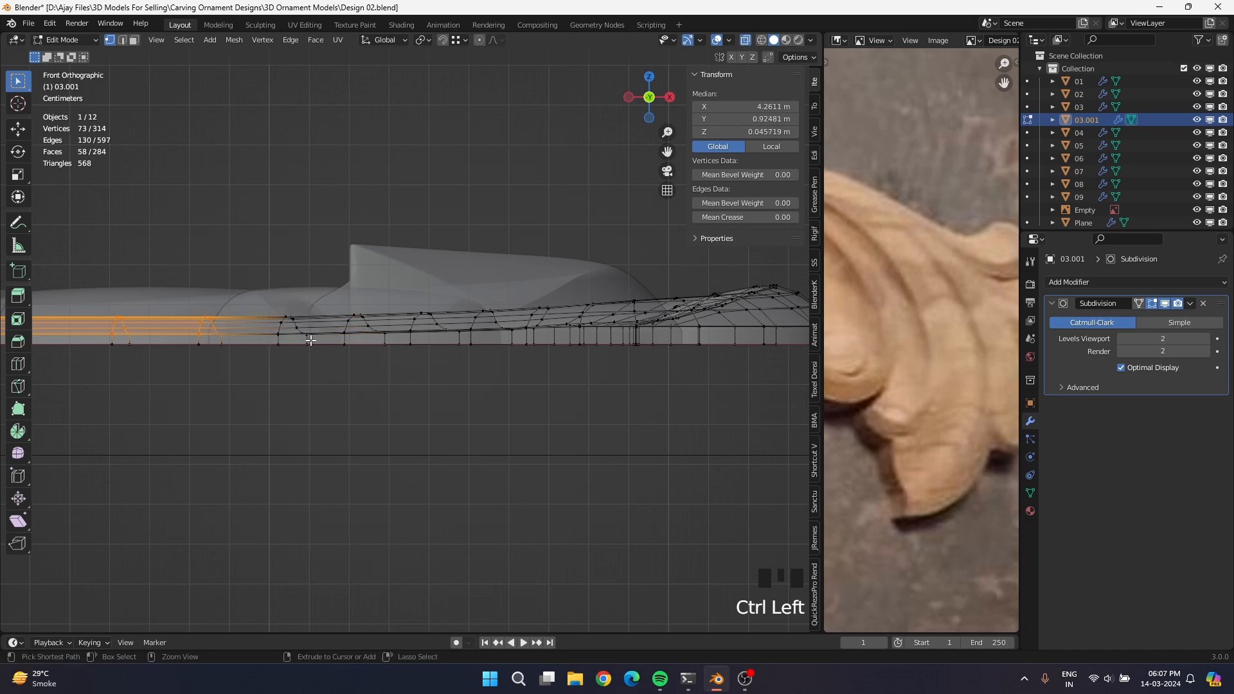
{"action": "key", "text": "g"}
{"action": "key", "text": "z"}
{"action": "left_click", "coordinate": [315, 354]}
{"action": "middle_click_drag", "start_coordinate": [277, 362], "coordinate": [491, 366], "text": "shift"}
{"action": "left_click_drag", "start_coordinate": [476, 301], "coordinate": [438, 337], "text": "shift"}
{"action": "key", "text": "g"}
{"action": "key", "text": "z"}
{"action": "left_click", "coordinate": [471, 278]}
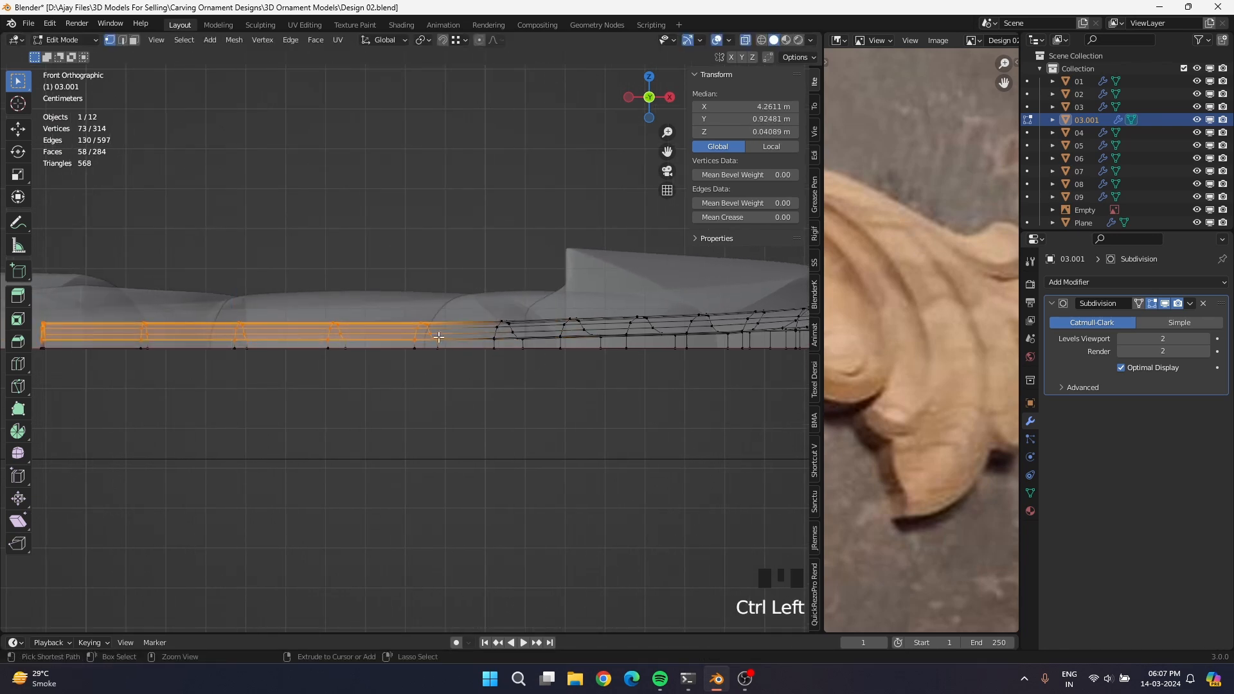
Lower the last four cross-sections by about 0.004 m along Z, then the last three slightly further.
{"action": "left_click_drag", "start_coordinate": [387, 304], "coordinate": [443, 343], "text": "ctrl"}
{"action": "key", "text": "g"}
{"action": "key", "text": "z"}
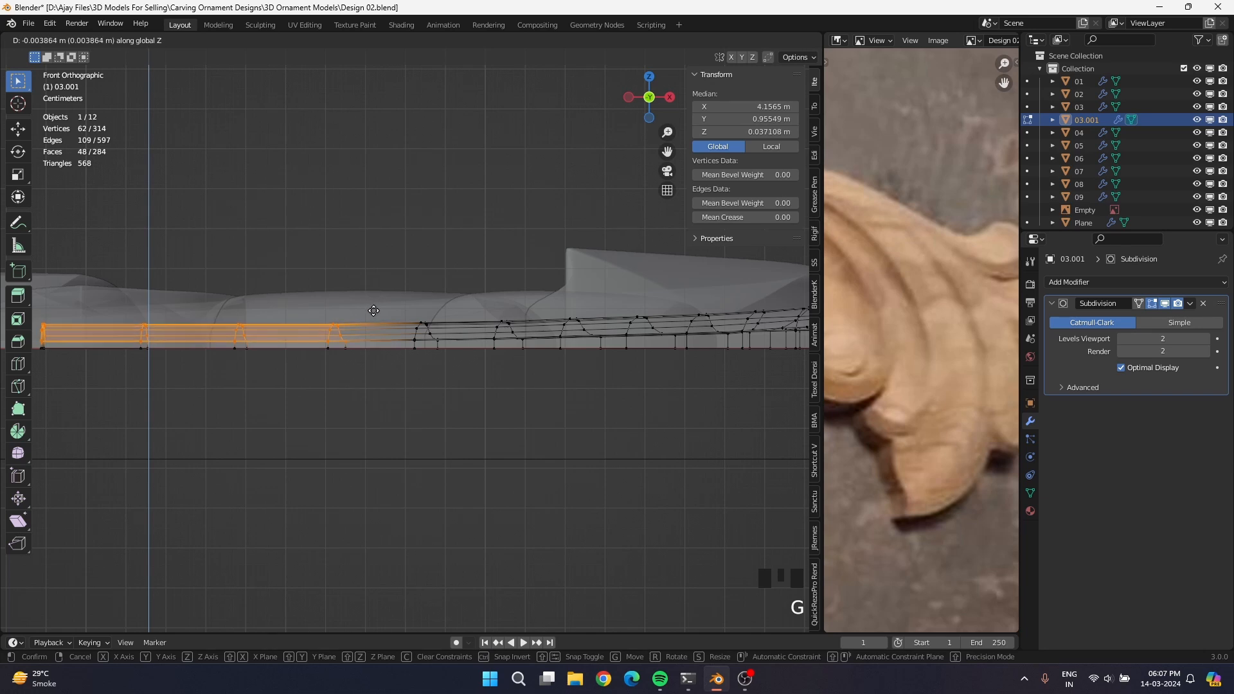
{"action": "left_click", "coordinate": [374, 310]}
{"action": "left_click_drag", "start_coordinate": [312, 303], "coordinate": [379, 354], "text": "ctrl"}
{"action": "middle_click_drag", "start_coordinate": [283, 378], "coordinate": [468, 388], "text": "shift"}
{"action": "key", "text": "g"}
{"action": "key", "text": "z"}
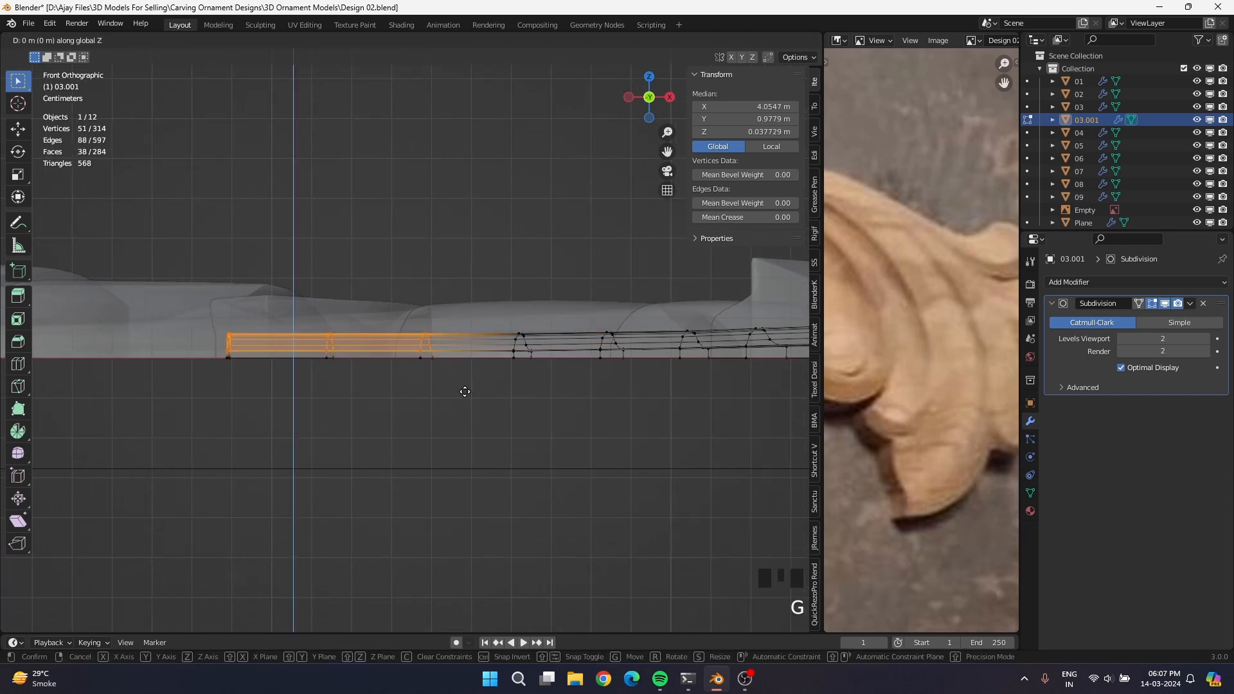
{"action": "left_click", "coordinate": [465, 396]}
Flatten the last three cross-sections at the thin end by scaling them down along Z, then lower them slightly.
{"action": "key", "text": "s"}
{"action": "key", "text": "z"}
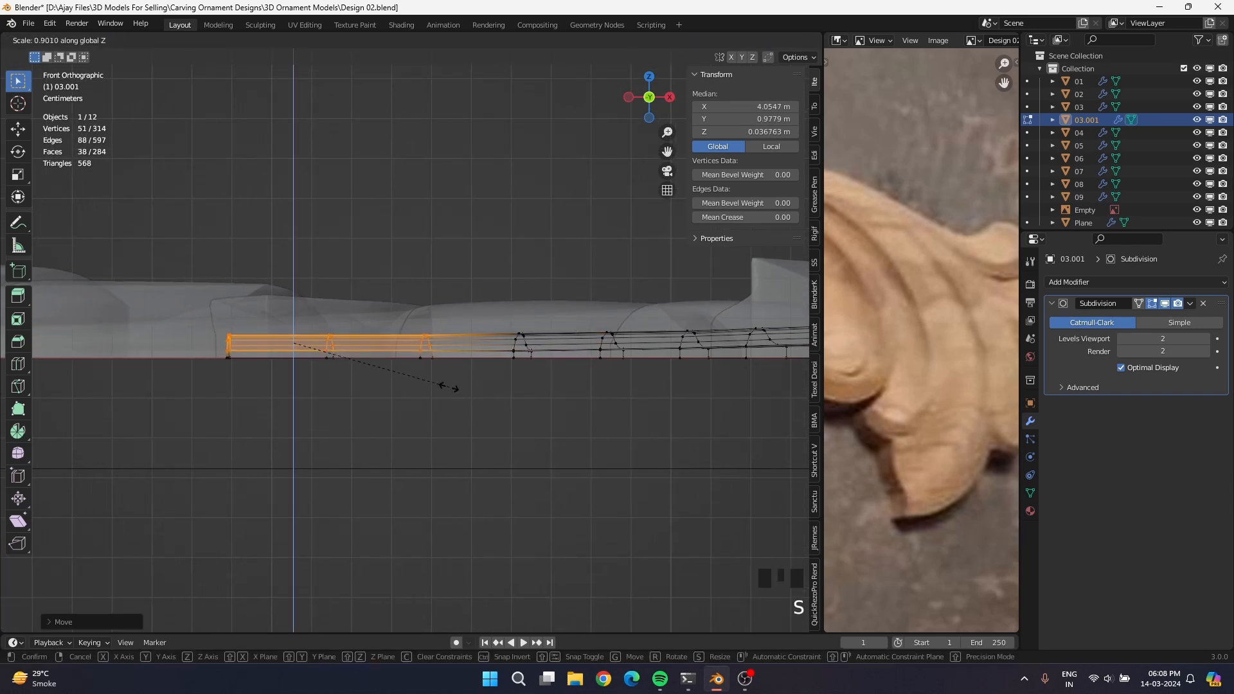
{"action": "left_click", "coordinate": [435, 380]}
{"action": "key", "text": "g"}
{"action": "key", "text": "z"}
{"action": "left_click", "coordinate": [439, 391]}
Select the next cross-sections along the stem and adjust their height with Z-axis scaling and a small vertical move.
{"action": "left_click_drag", "start_coordinate": [480, 307], "coordinate": [634, 354]}
{"action": "key", "text": "s"}
{"action": "key", "text": "z"}
{"action": "left_click", "coordinate": [587, 461]}
{"action": "key", "text": "g"}
{"action": "key", "text": "z"}
{"action": "left_click", "coordinate": [588, 457]}
{"action": "key", "text": "s"}
{"action": "key", "text": "z"}
{"action": "left_click", "coordinate": [651, 446]}
Select the single cross-section just before the curl's rising part and scale it along Z.
{"action": "middle_click_drag", "start_coordinate": [651, 421], "coordinate": [490, 421], "text": "shift"}
{"action": "left_click_drag", "start_coordinate": [504, 304], "coordinate": [565, 358]}
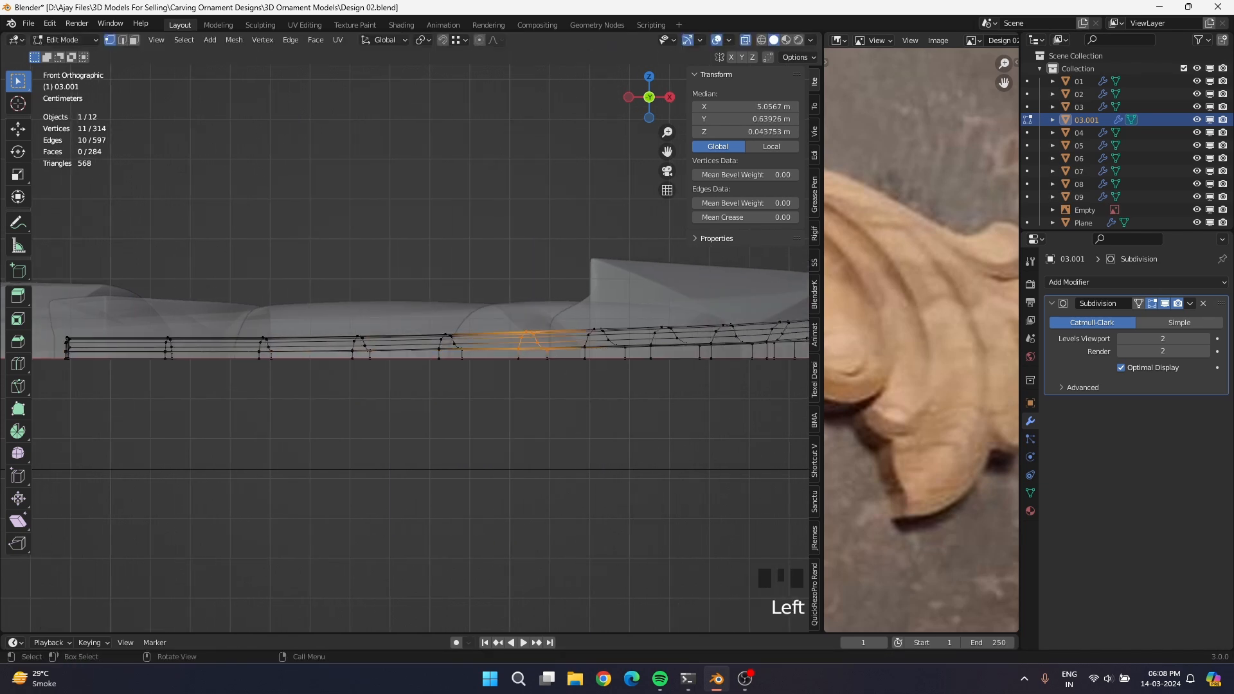
{"action": "key", "text": "s"}
{"action": "key", "text": "z"}
{"action": "left_click", "coordinate": [580, 490]}
Lower the last two cross-sections at the thin end along Z, then deselect the inner one and scale the end vertices.
{"action": "middle_click_drag", "start_coordinate": [350, 394], "coordinate": [489, 399], "text": "shift"}
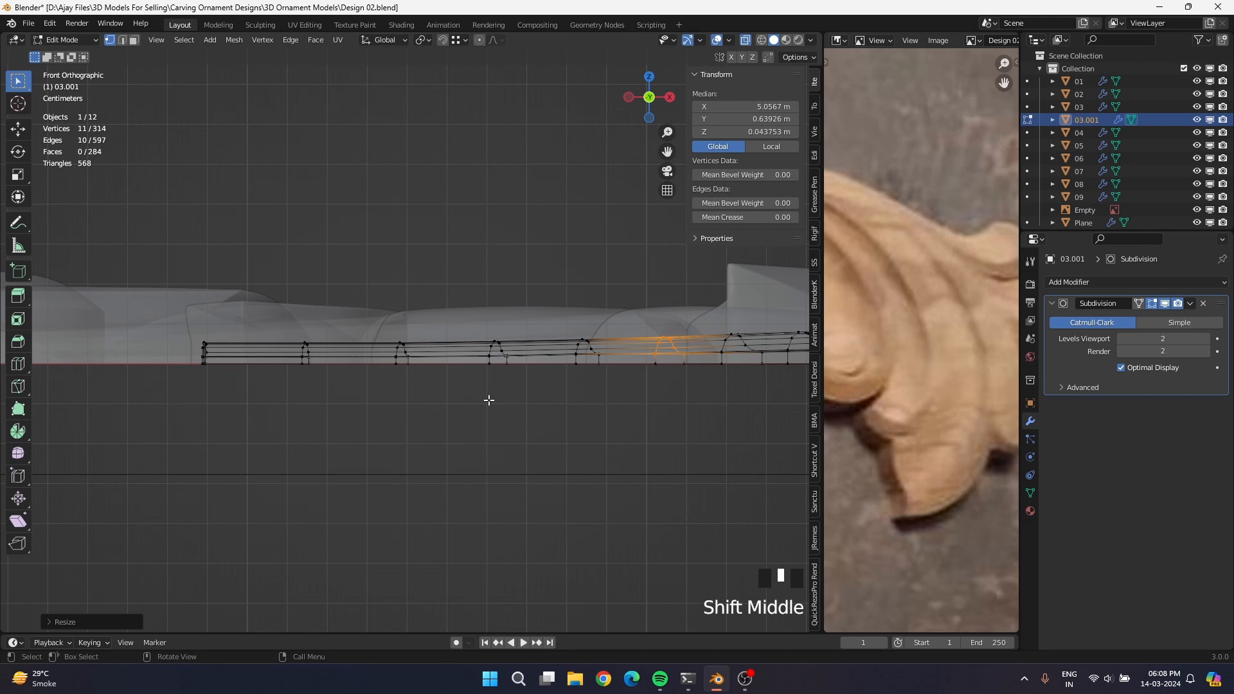
{"action": "left_click_drag", "start_coordinate": [163, 310], "coordinate": [431, 360]}
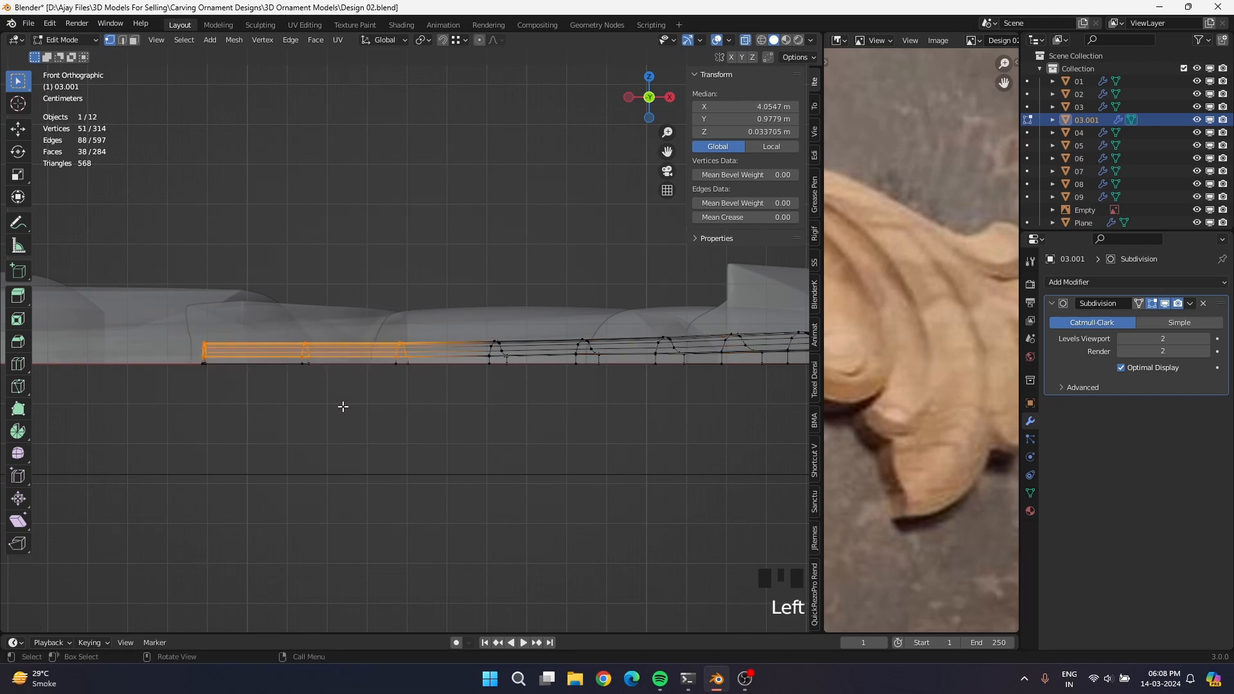
{"action": "left_click_drag", "start_coordinate": [361, 316], "coordinate": [441, 413], "text": "ctrl"}
{"action": "key", "text": "g"}
{"action": "key", "text": "z"}
{"action": "left_click", "coordinate": [415, 417]}
{"action": "left_click_drag", "start_coordinate": [276, 327], "coordinate": [329, 400], "text": "ctrl"}
{"action": "key", "text": "s"}
{"action": "left_click", "coordinate": [282, 338]}
Scale the second cross-section from the thin end and lower it by about 0.0014 m along Z.
{"action": "left_click_drag", "start_coordinate": [291, 325], "coordinate": [328, 361]}
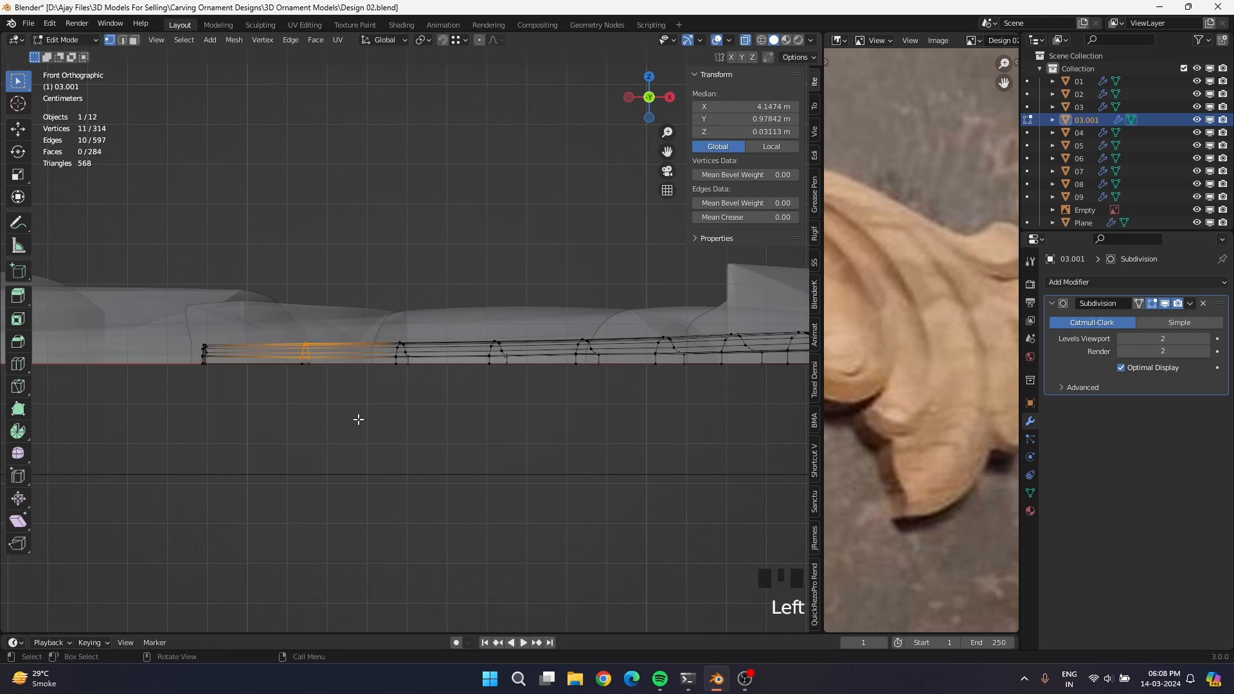
{"action": "key", "text": "s"}
{"action": "left_click", "coordinate": [387, 463]}
{"action": "key", "text": "g"}
{"action": "key", "text": "z"}
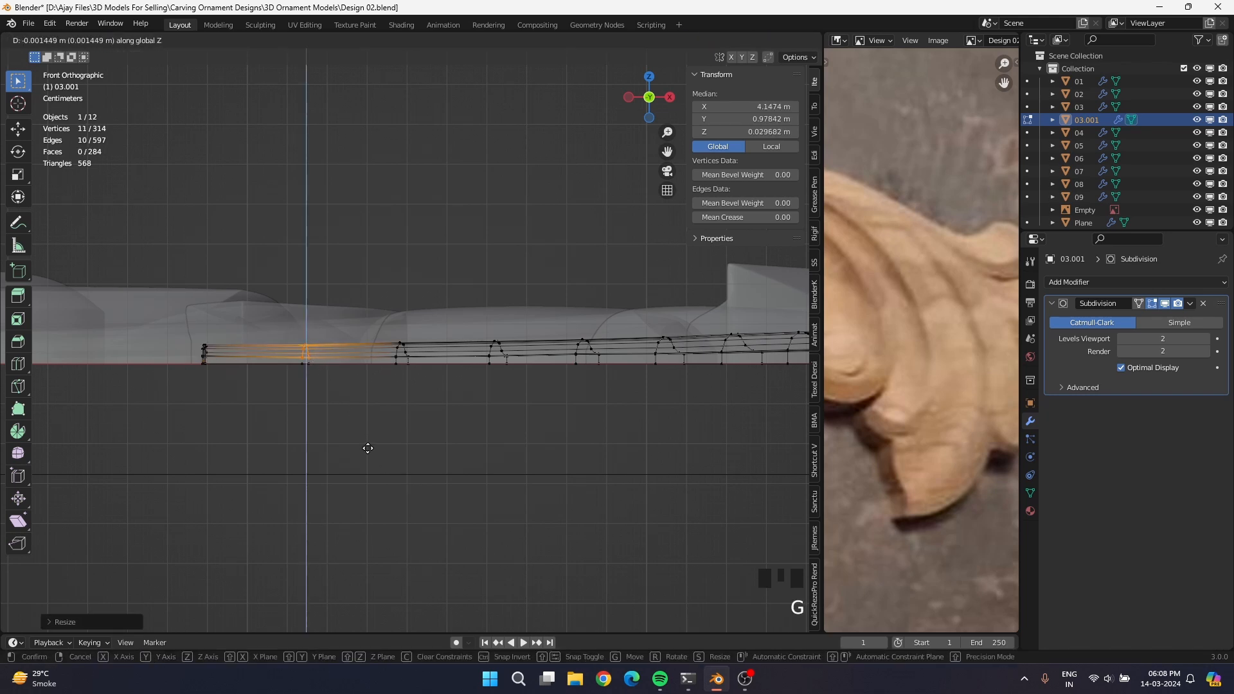
{"action": "left_click", "coordinate": [368, 448]}
Scale the third cross-section from the thin end, then lower the end's upper vertices by about 0.0035 m along Z.
{"action": "left_click_drag", "start_coordinate": [374, 327], "coordinate": [411, 360]}
{"action": "key", "text": "s"}
{"action": "left_click", "coordinate": [372, 449]}
{"action": "left_click_drag", "start_coordinate": [184, 326], "coordinate": [226, 361]}
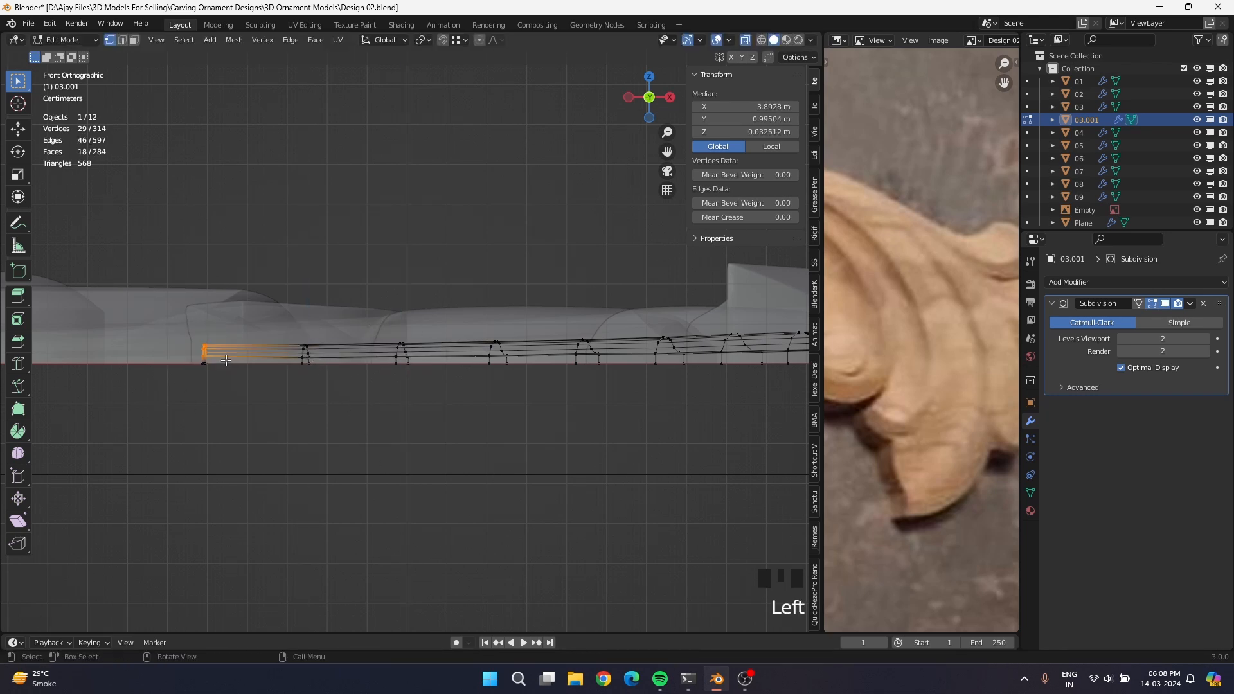
{"action": "key", "text": "g"}
{"action": "key", "text": "z"}
{"action": "left_click", "coordinate": [228, 381]}
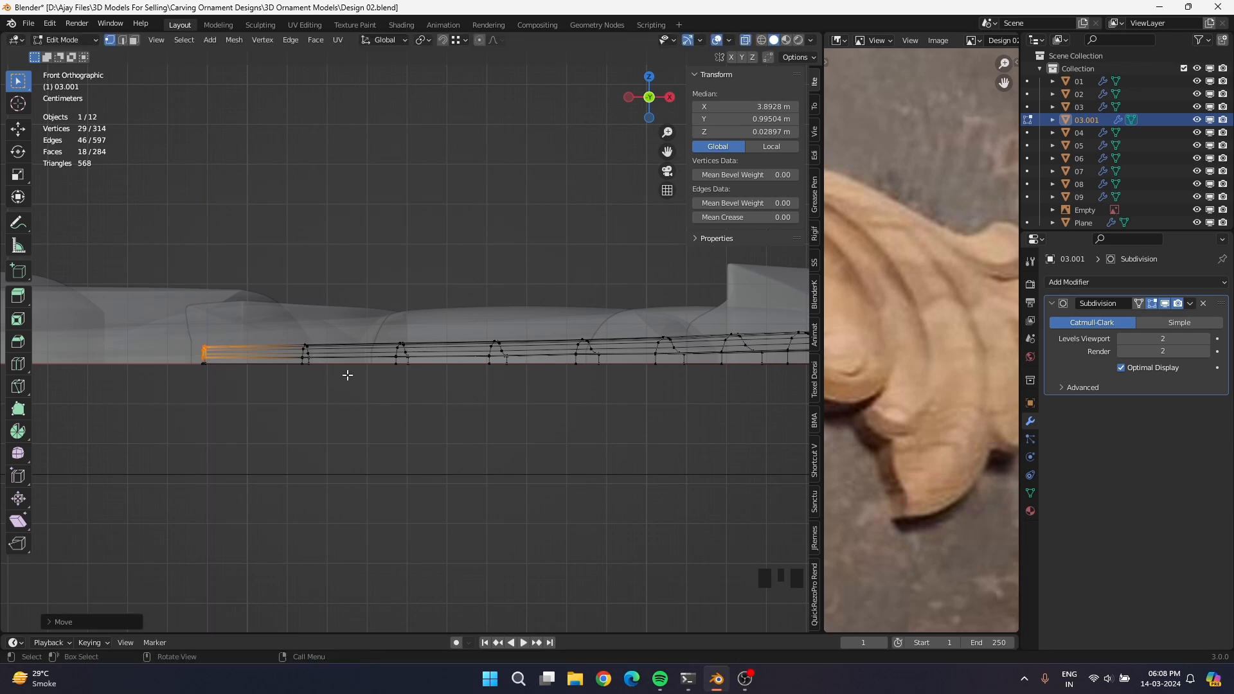
Examine the curled leaf's height profile from the front, both sides and in perspective, with and without X-ray.
{"action": "middle_click_drag", "start_coordinate": [347, 372], "coordinate": [498, 381], "text": "shift"}
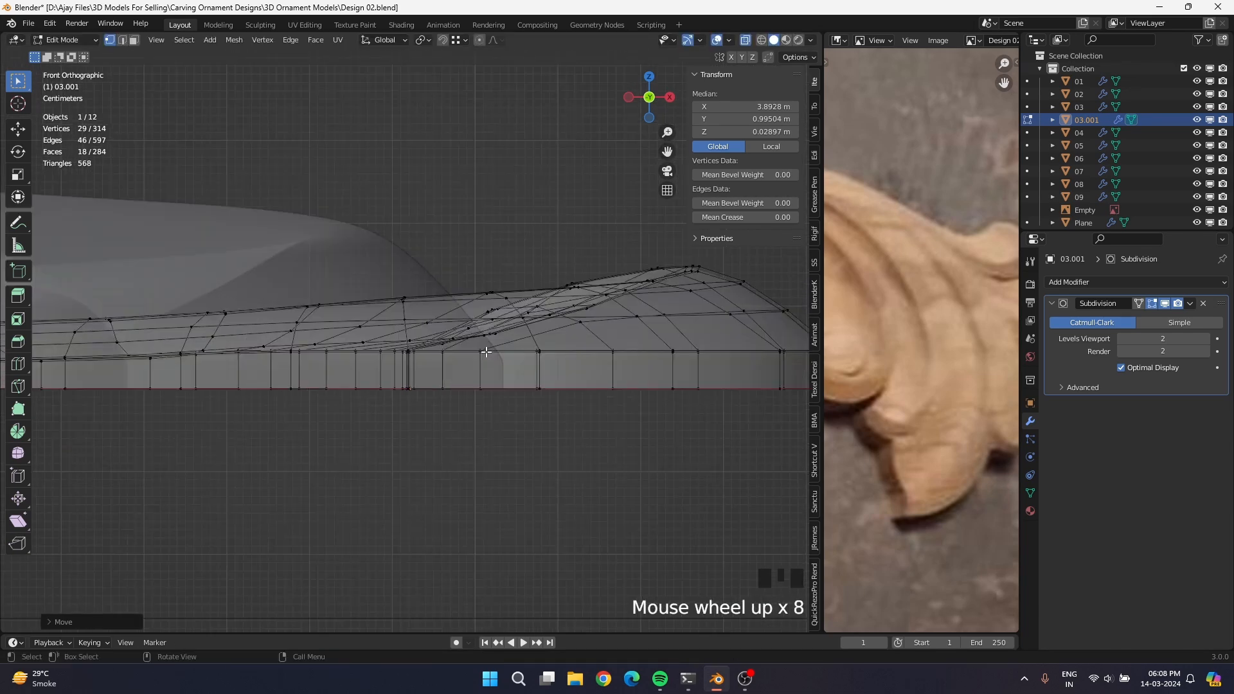
{"action": "key", "text": "KP_3"}
{"action": "middle_click_drag", "start_coordinate": [501, 302], "coordinate": [474, 318], "text": "shift"}
{"action": "key", "text": "alt+z"}
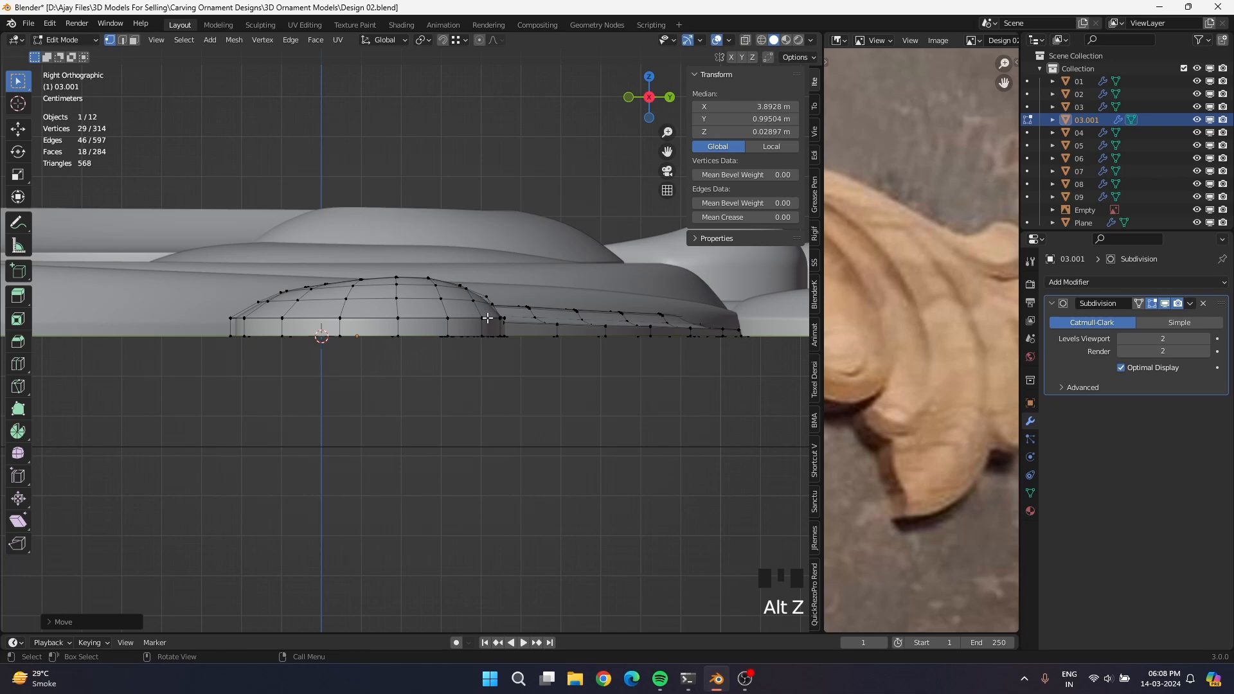
{"action": "key", "text": "KP_3"}
{"action": "key", "text": "ctrl+KP_3"}
{"action": "key", "text": "KP_1"}
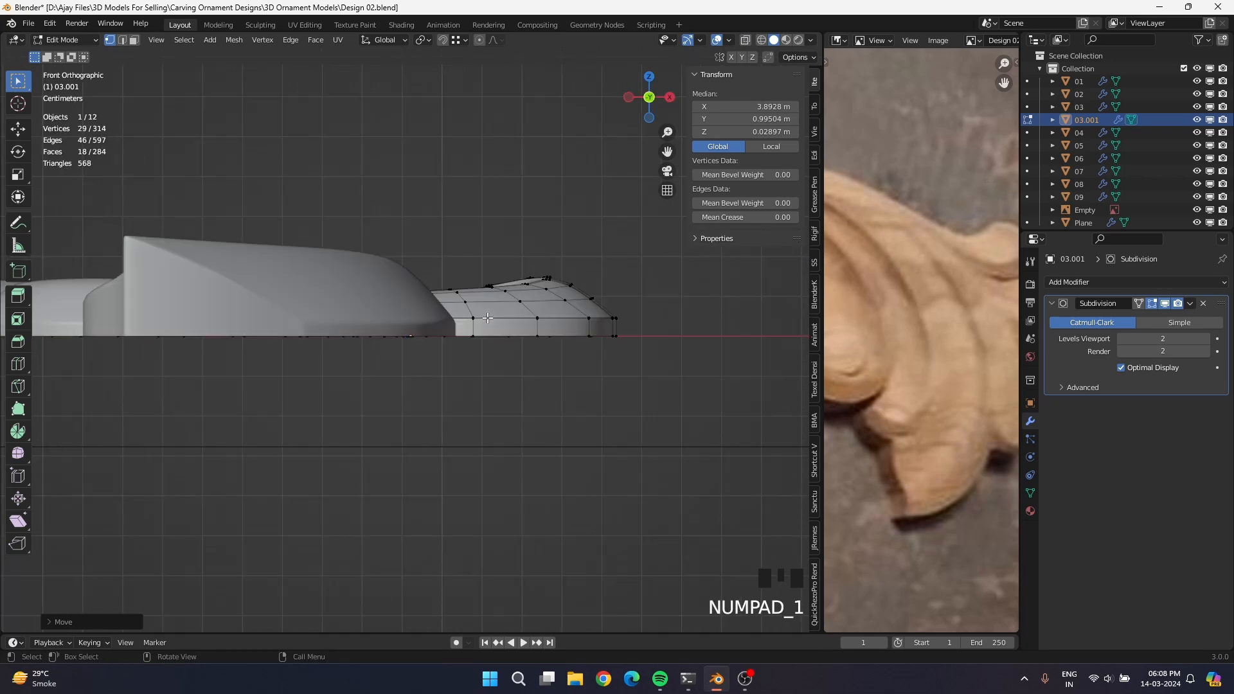
{"action": "key", "text": "alt+z"}
{"action": "middle_click_drag", "start_coordinate": [487, 318], "coordinate": [512, 390]}
{"action": "key", "text": "Tab"}
{"action": "scroll", "coordinate": [513, 320], "scroll_direction": "down", "scroll_amount": 2}
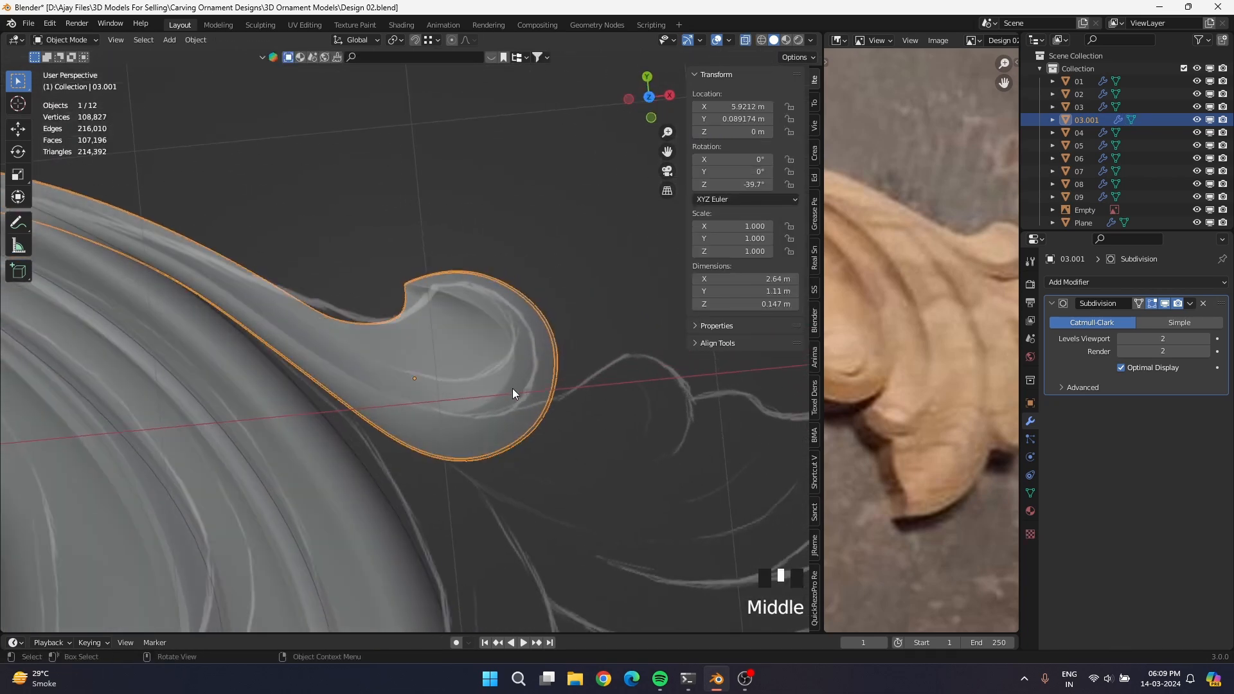
Select the curled end's vertices and rotate them about 1.2° in top view with smooth proportional editing at size 0.56.
{"action": "key", "text": "KP_7"}
{"action": "scroll", "coordinate": [494, 290], "scroll_direction": "down", "scroll_amount": 2}
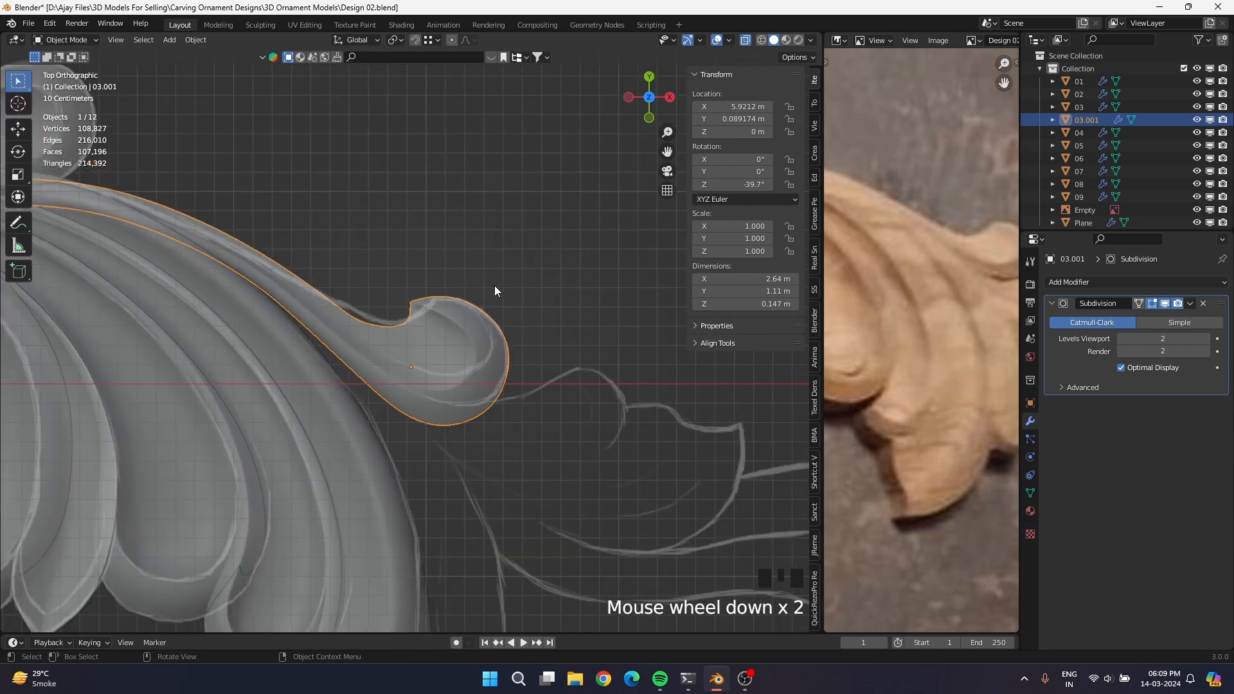
{"action": "scroll", "coordinate": [495, 291], "scroll_direction": "down", "scroll_amount": 1}
{"action": "key", "text": "Tab"}
{"action": "left_click", "coordinate": [362, 299]}
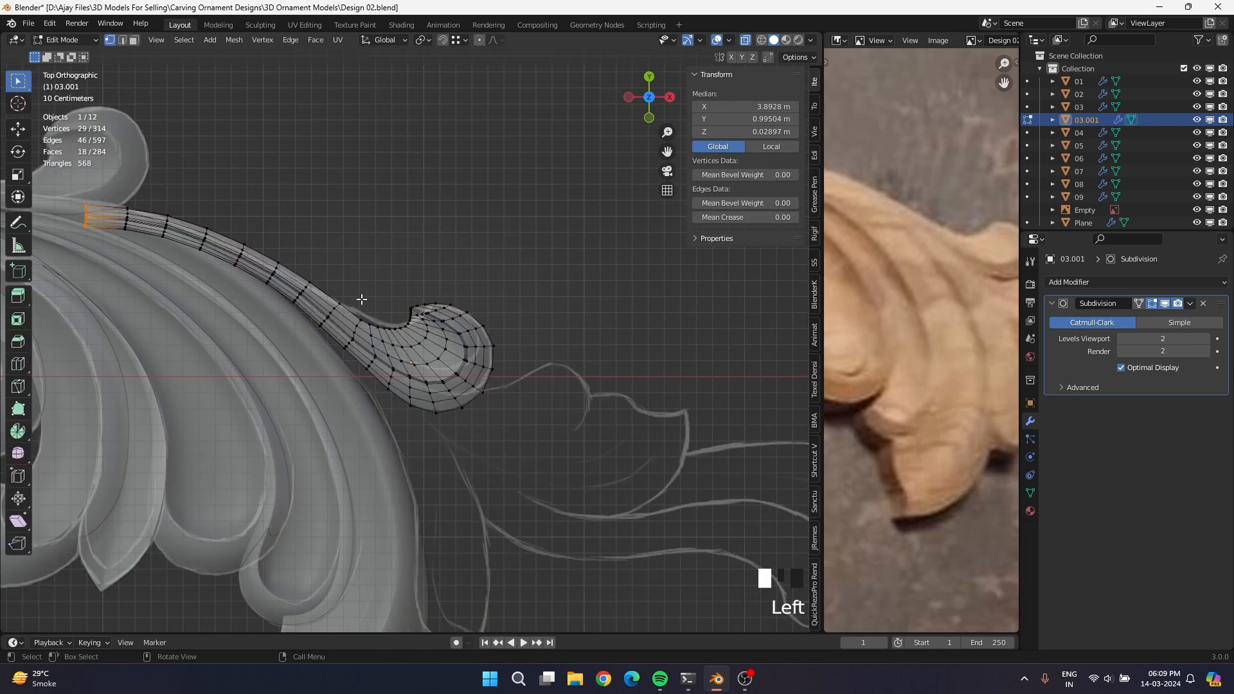
{"action": "left_click_drag", "start_coordinate": [361, 300], "coordinate": [545, 426]}
{"action": "key", "text": "r"}
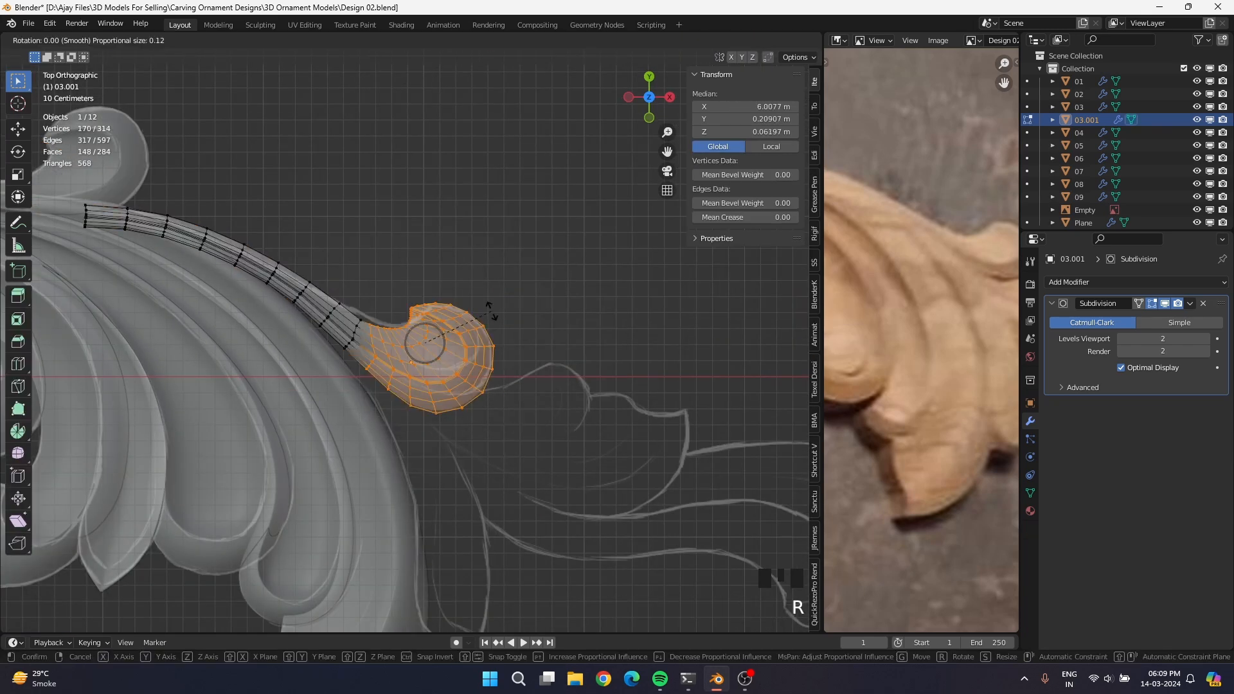
{"action": "scroll", "coordinate": [490, 311], "scroll_direction": "down", "scroll_amount": 15}
{"action": "key", "text": "r"}
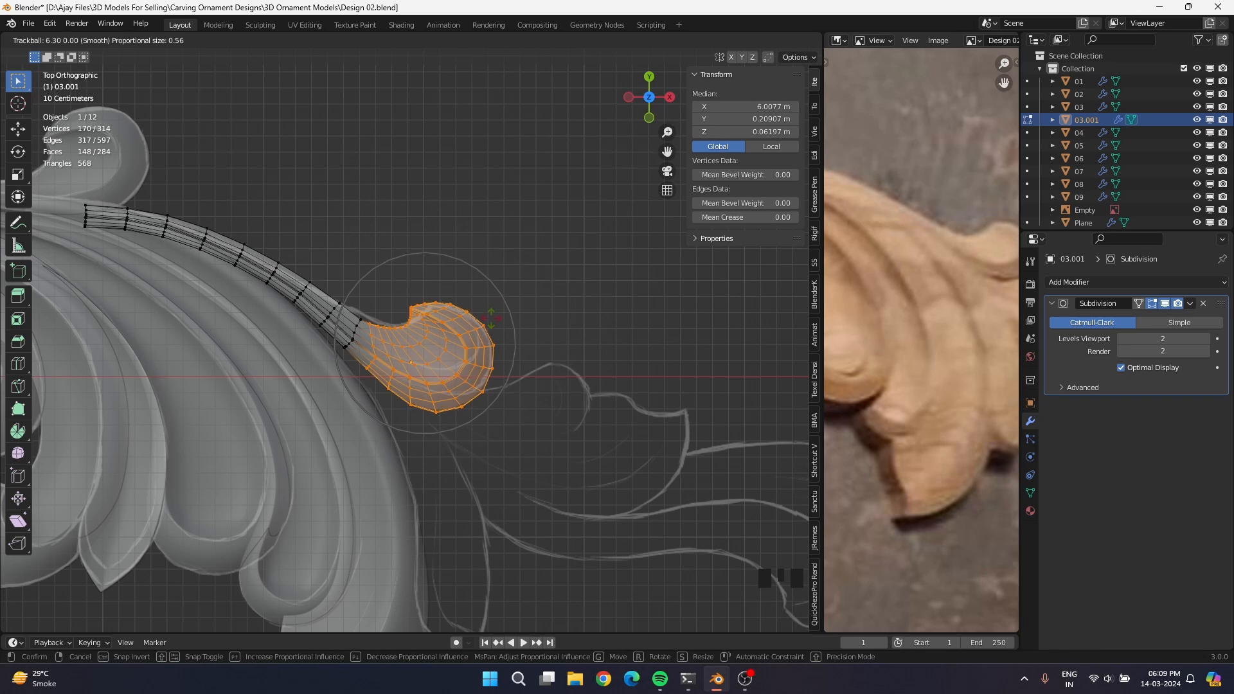
{"action": "key", "text": "r"}
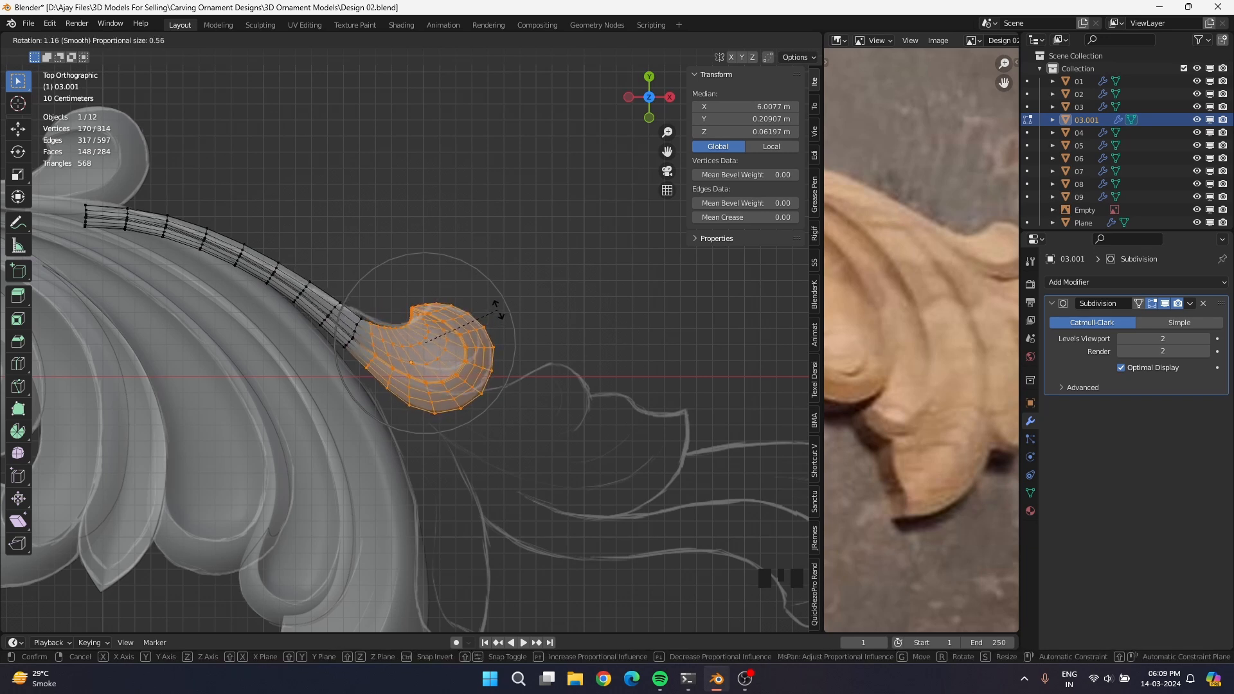
{"action": "left_click", "coordinate": [496, 310]}
{"action": "left_click", "coordinate": [476, 42]}
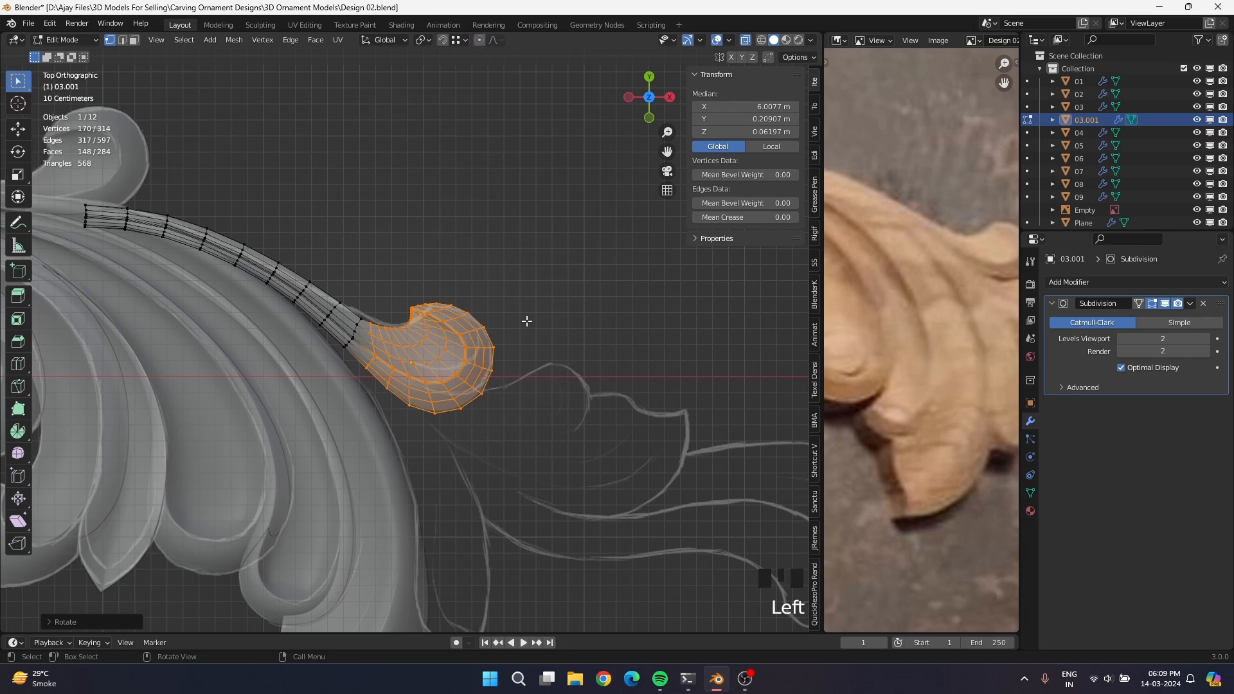
Slide the single cross-section where the stem meets the curl along the leaf, and compare the outline with the reference sketch.
{"action": "left_click", "coordinate": [350, 327], "text": "alt"}
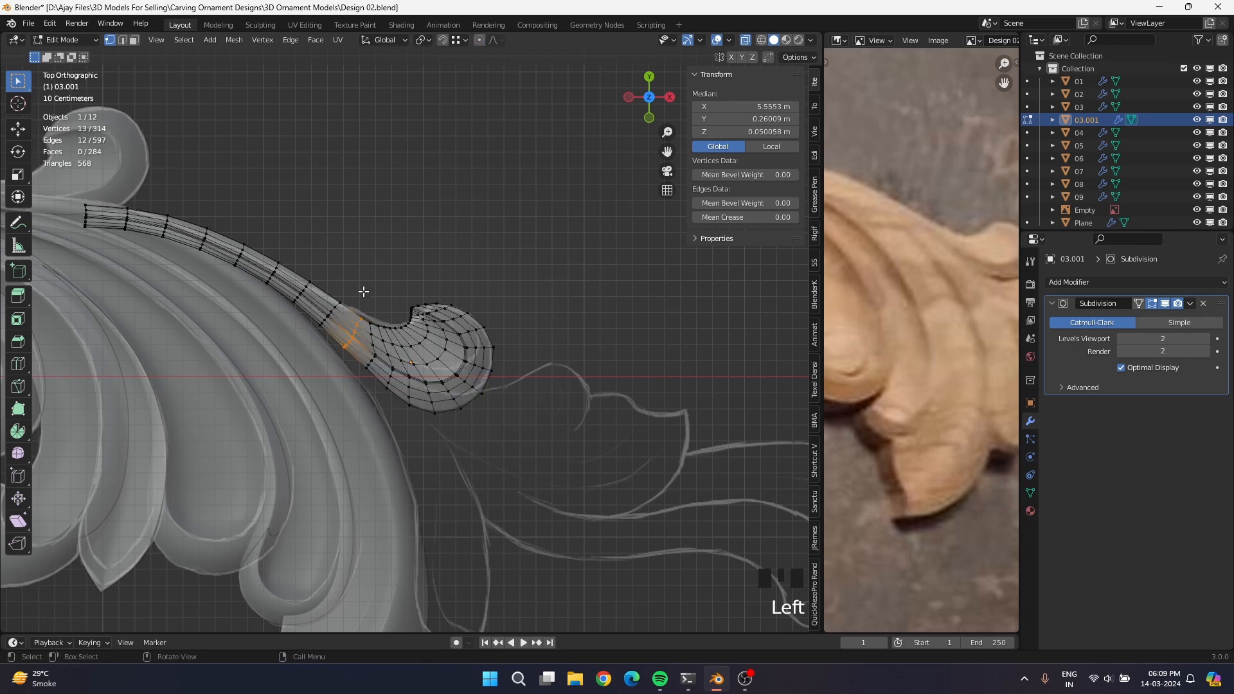
{"action": "key", "text": "g"}
{"action": "key", "text": "g"}
{"action": "left_click", "coordinate": [362, 289]}
{"action": "key", "text": "Tab"}
{"action": "key", "text": "alt+z"}
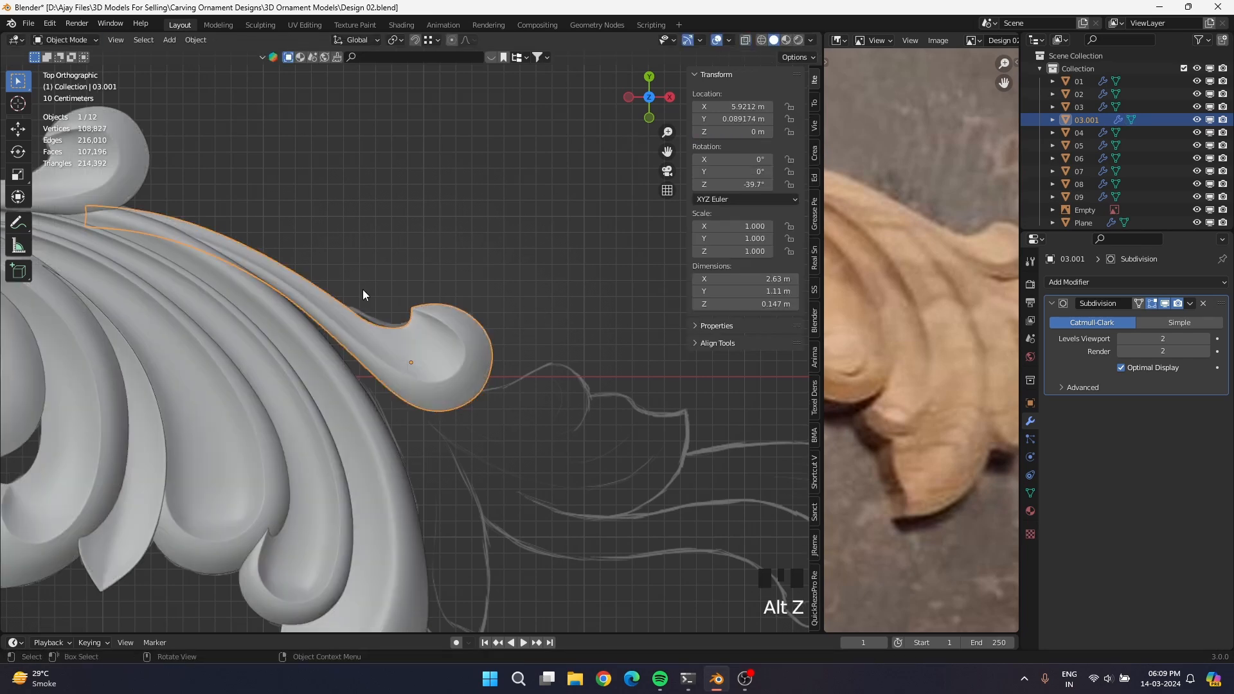
{"action": "scroll", "coordinate": [363, 289], "scroll_direction": "down", "scroll_amount": 5}
{"action": "key", "text": "alt+z"}
{"action": "scroll", "coordinate": [411, 330], "scroll_direction": "up", "scroll_amount": 5}
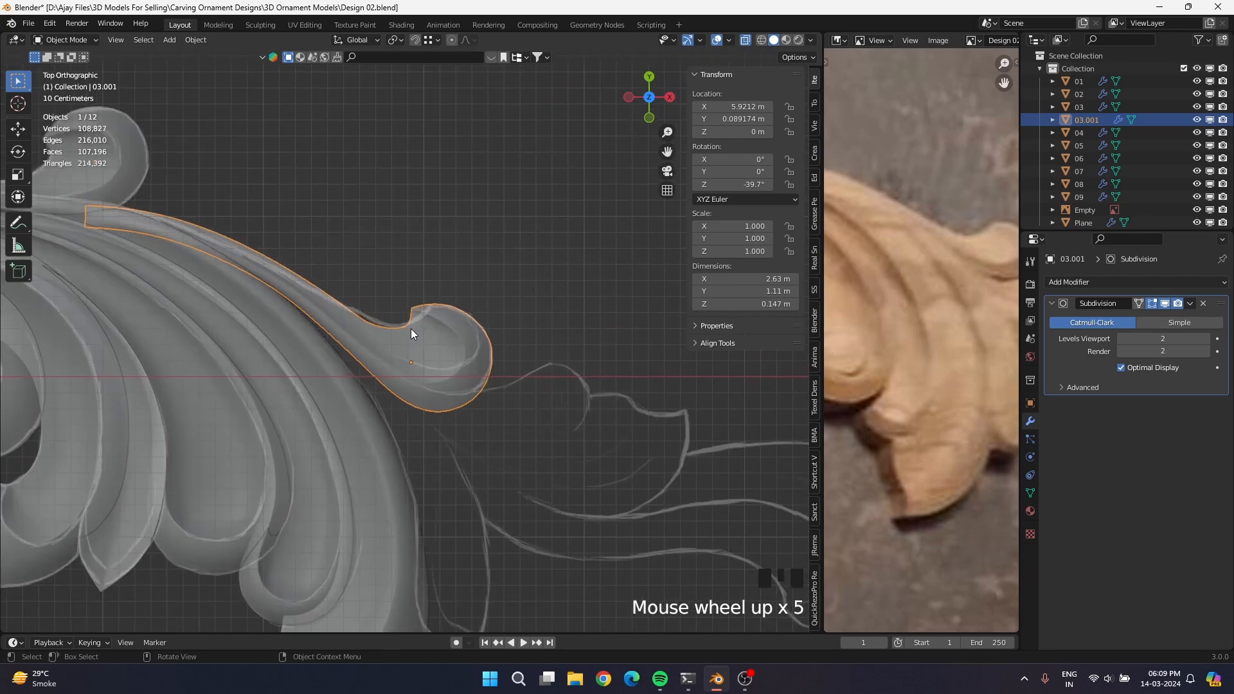
Turn off X-ray and rename the object Plane as 10.
{"action": "key", "text": "alt+z"}
{"action": "scroll", "coordinate": [418, 327], "scroll_direction": "down", "scroll_amount": 7}
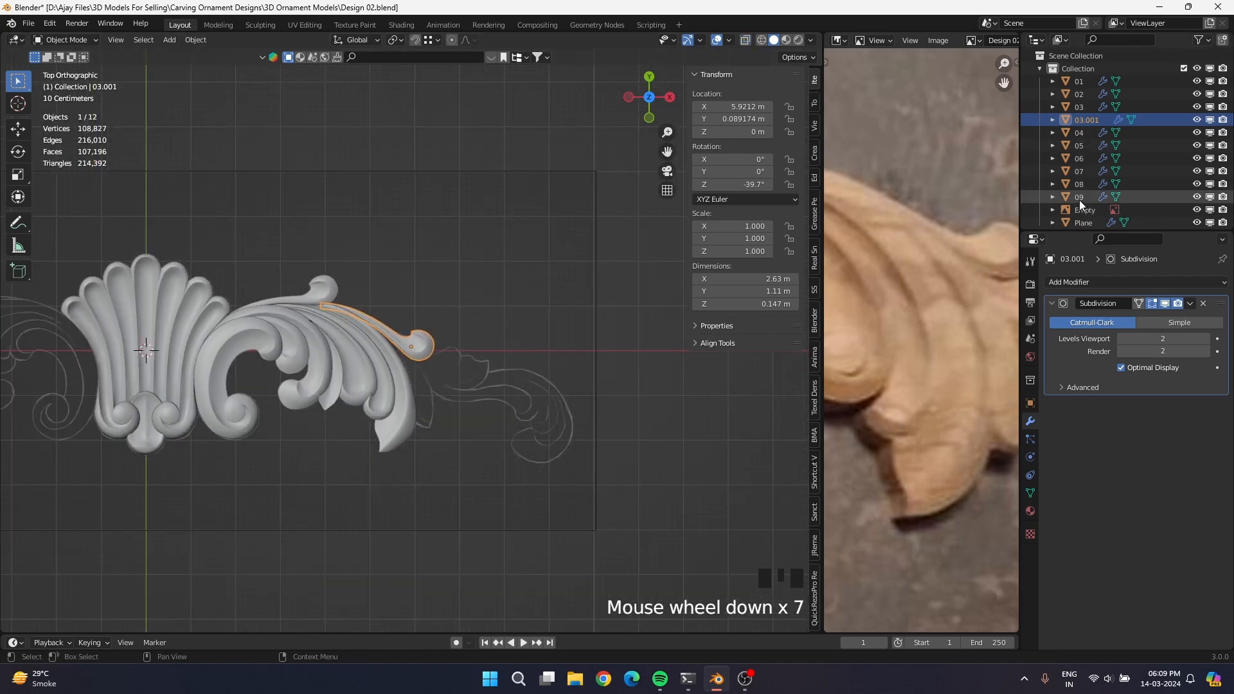
{"action": "scroll", "coordinate": [1078, 200], "scroll_direction": "down", "scroll_amount": 3}
{"action": "double_click", "coordinate": [1081, 218]}
{"action": "type", "text": "10"}
{"action": "key", "text": "Return"}
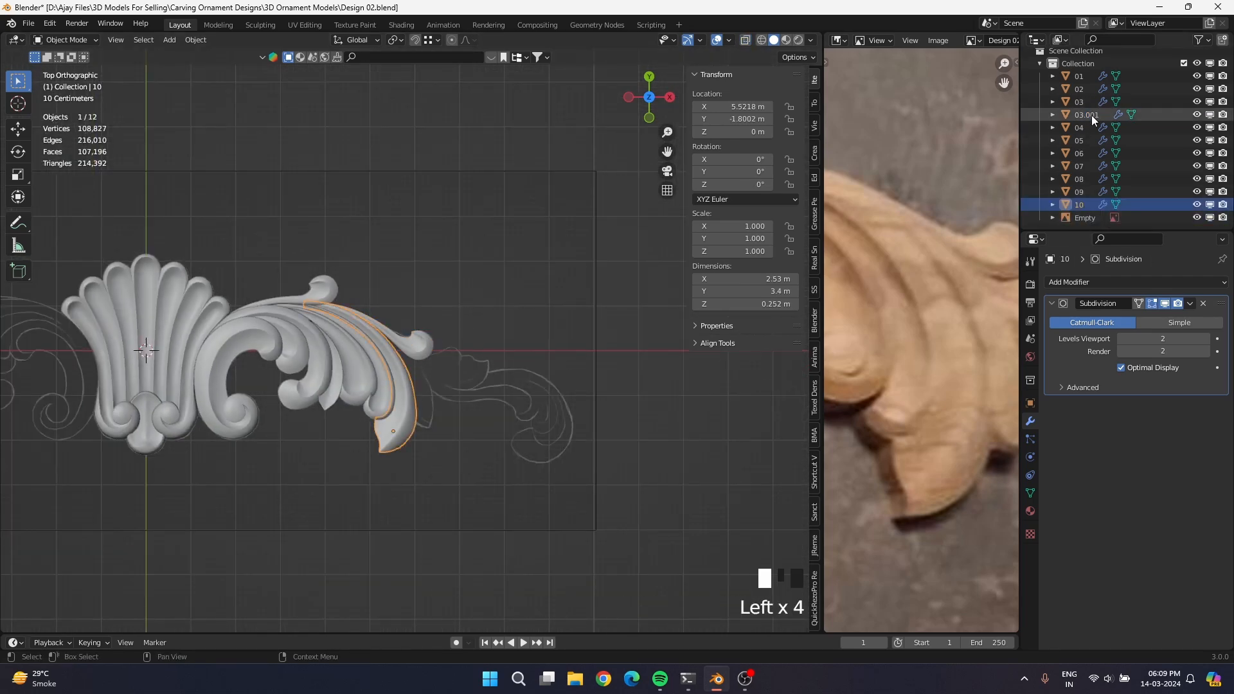